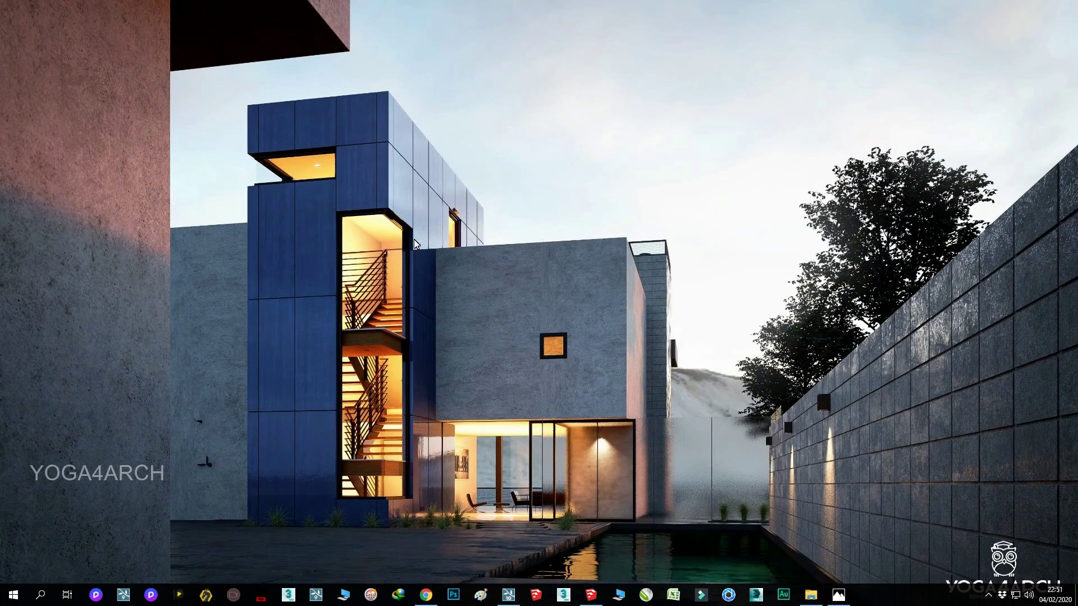
Refresh the desktop and bring the SketchUp RESORT model window to the front.
right_click(414, 242)
click(448, 279)
click(839, 596)
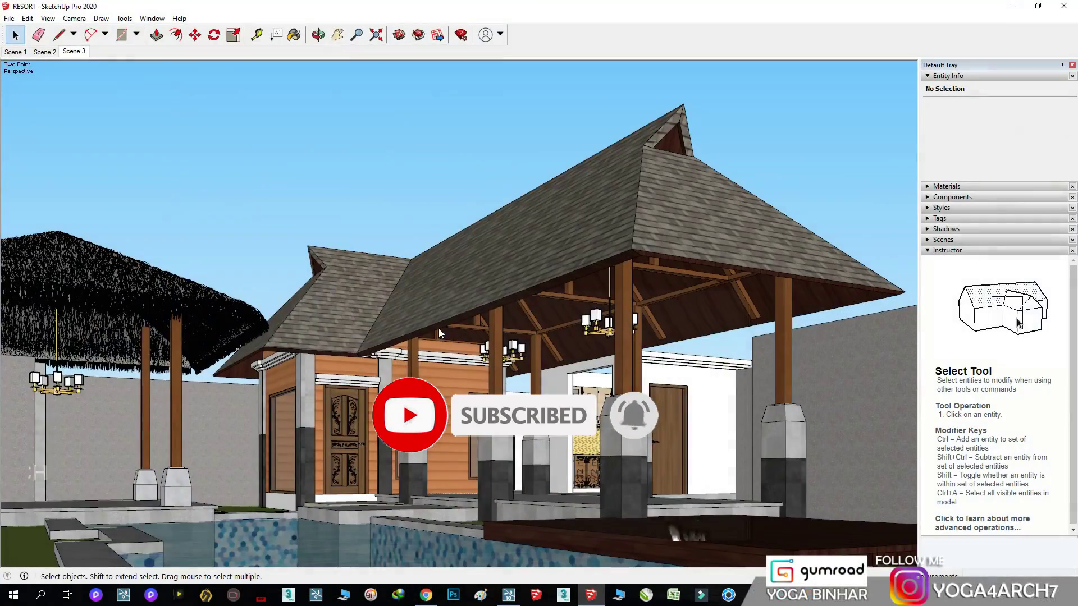
Orbit the RESORT villa between aerial and pool-level views, touring Scene 2 and Scene 1.
mouse_move(298, 89)
middle_down()
mouse_move(481, 227)
mouse_move(382, 497)
mouse_move(235, 431)
middle_up()
mouse_move(235, 431)
mouse_down()
mouse_move(598, 275)
mouse_move(318, 348)
mouse_up()
click(45, 52)
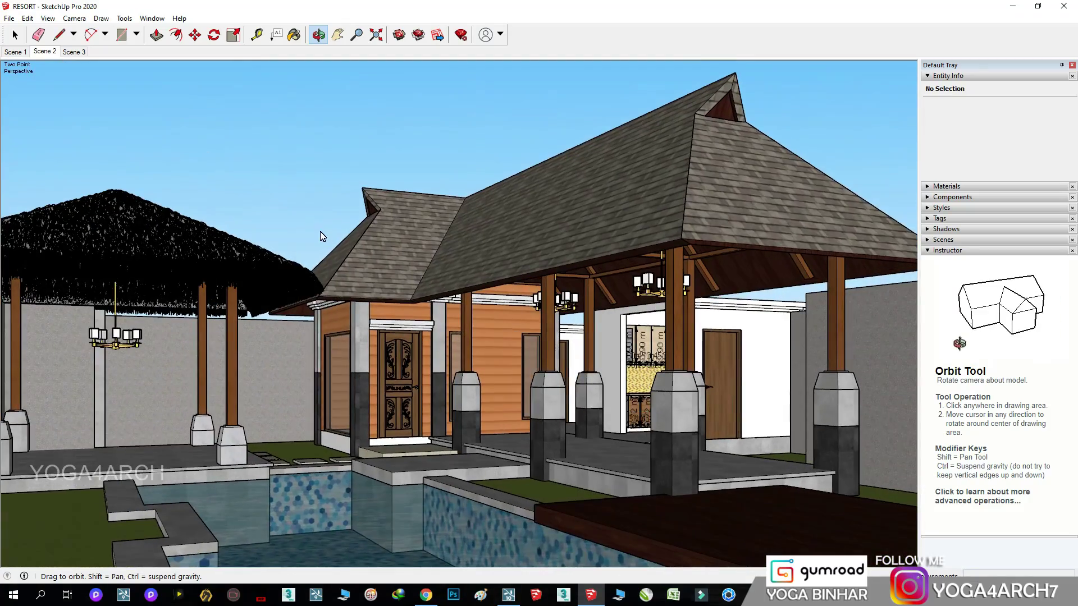
mouse_move(321, 236)
mouse_down()
mouse_move(421, 449)
mouse_move(595, 341)
mouse_up()
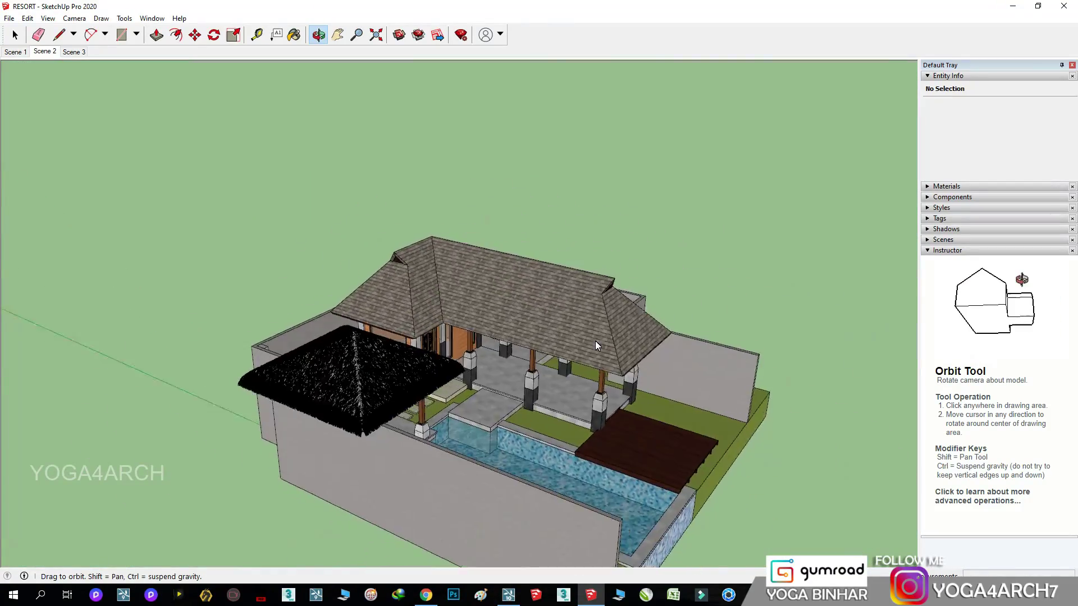
click(14, 51)
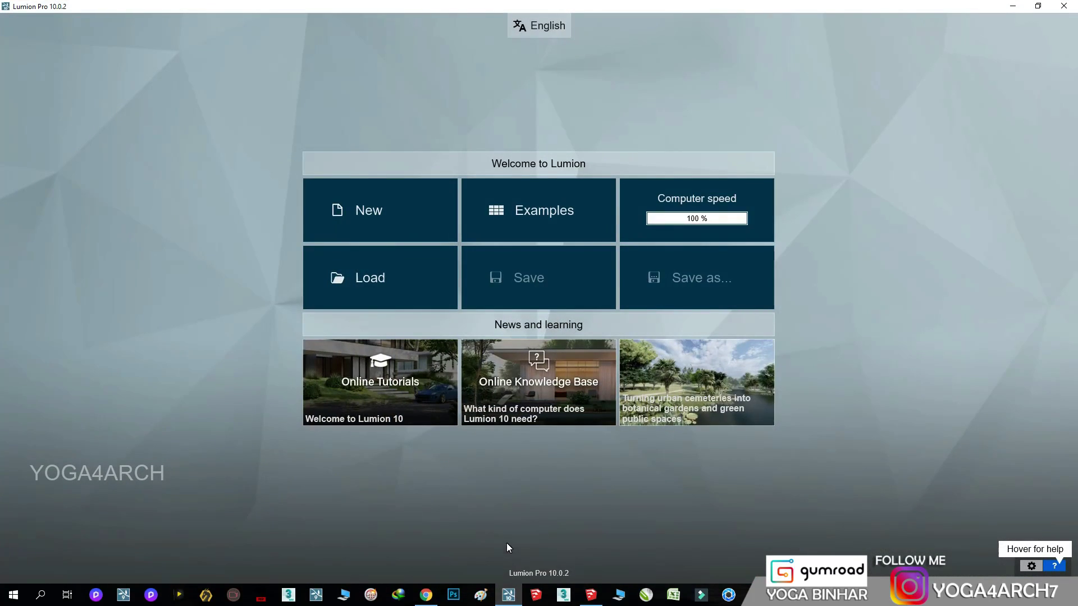
Start a Plain-template project and import F:\TUTORIAL LUMION 10\bli 2\RESORT.skp.
click(382, 212)
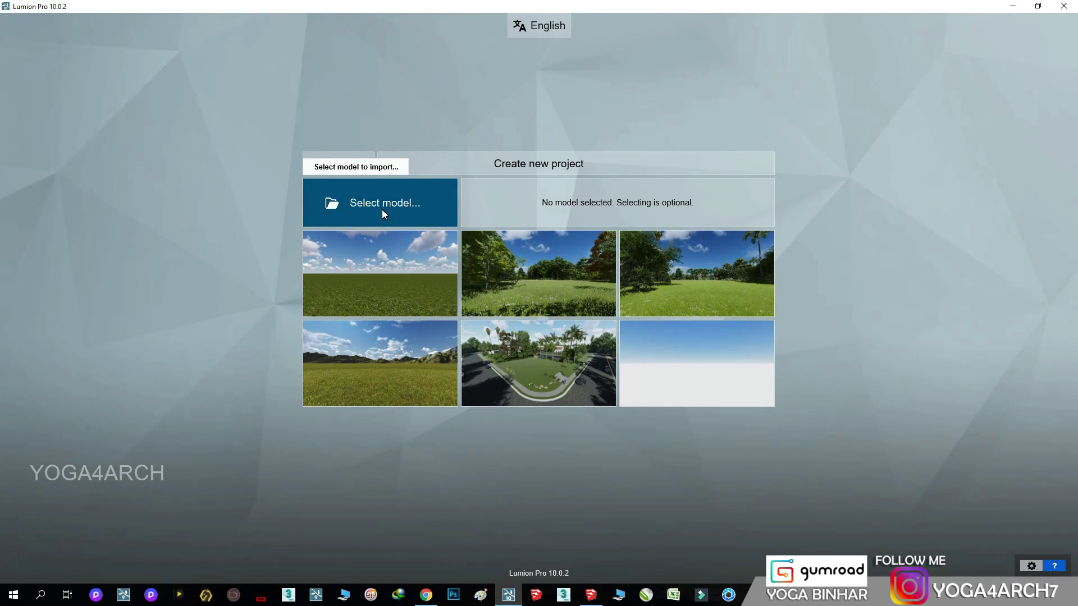
click(389, 275)
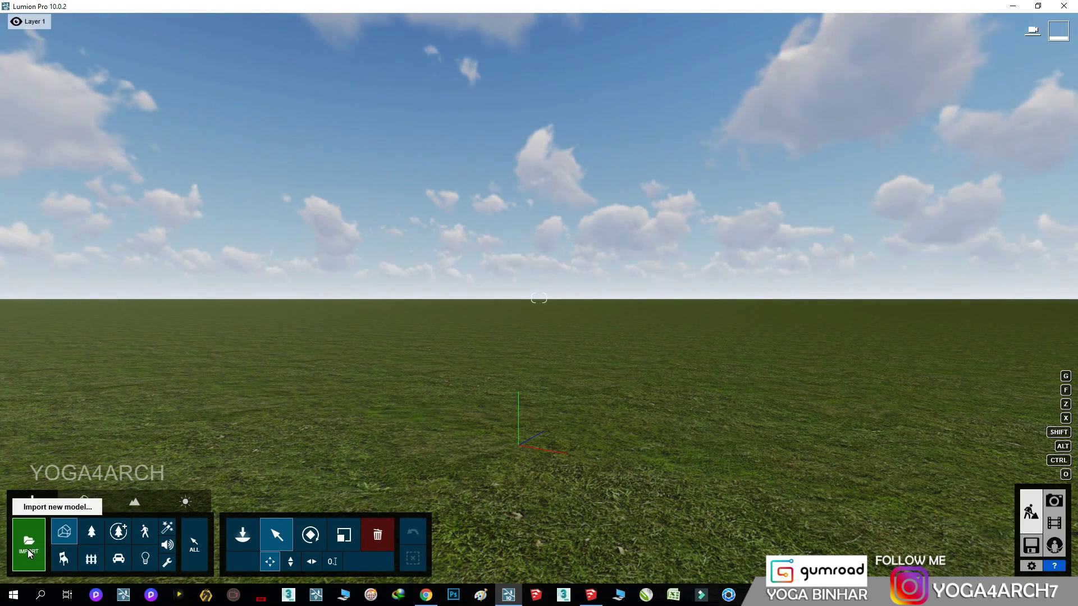
click(28, 553)
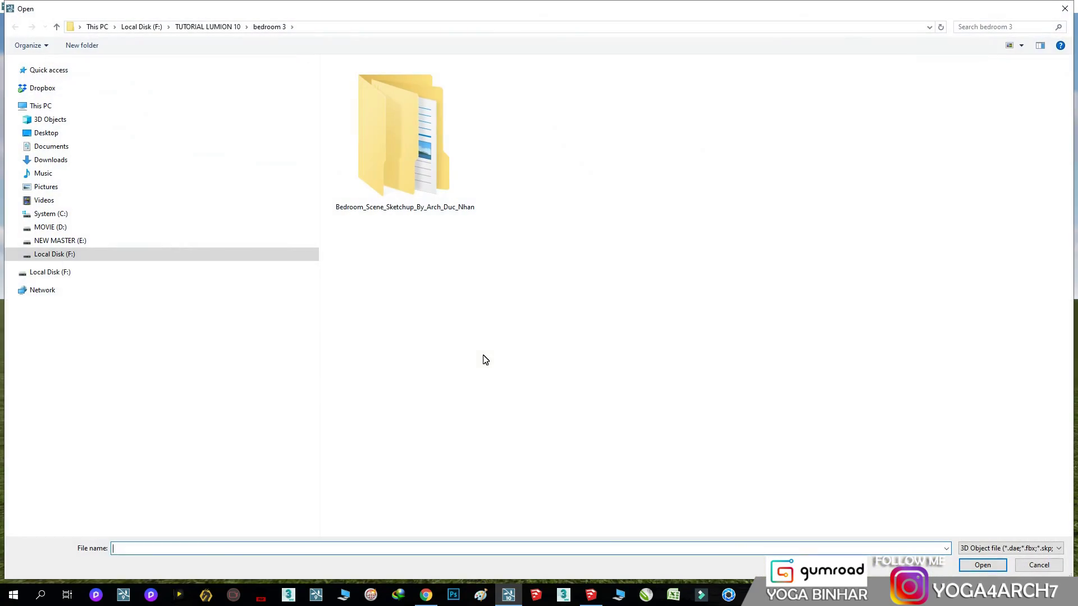
click(99, 256)
double_click(423, 389)
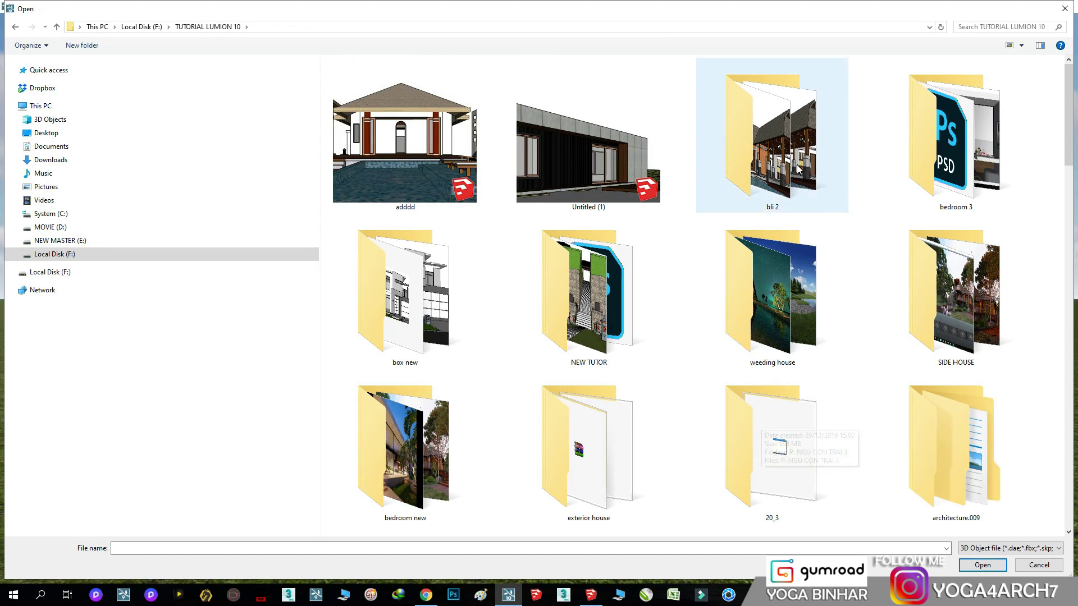
double_click(771, 135)
double_click(383, 96)
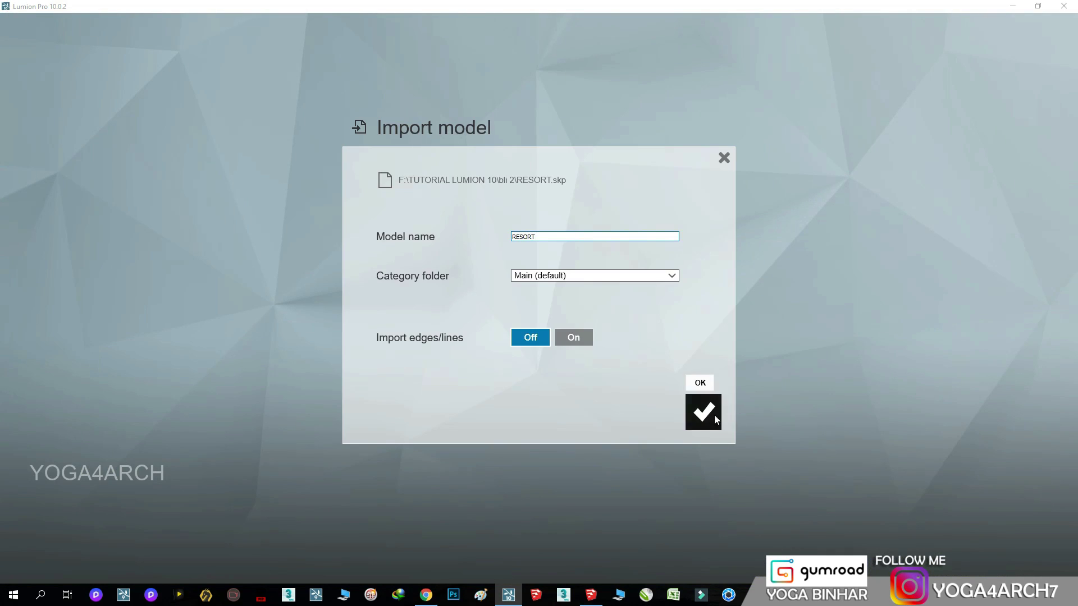
click(714, 415)
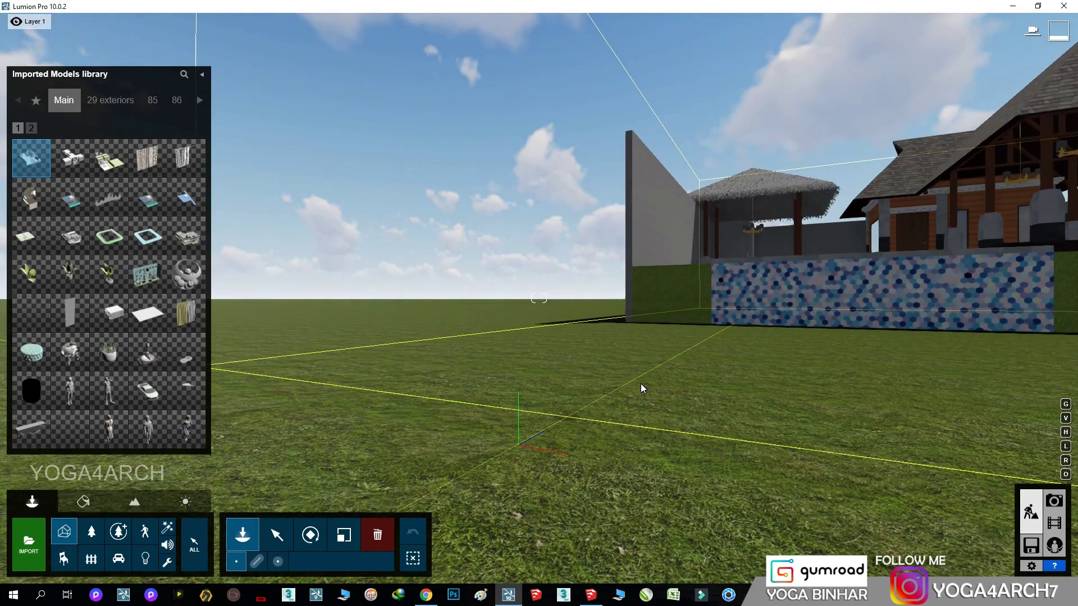
Select the RESORT model and fly the camera to a pool-level view in Photo mode.
click(277, 535)
click(597, 363)
key(w)
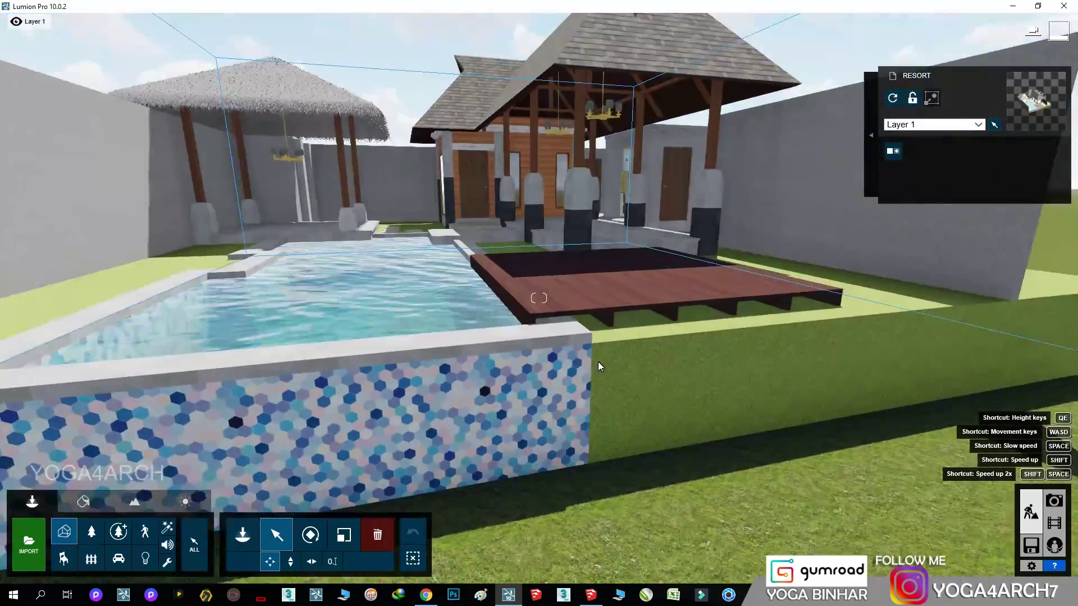
key(F10)
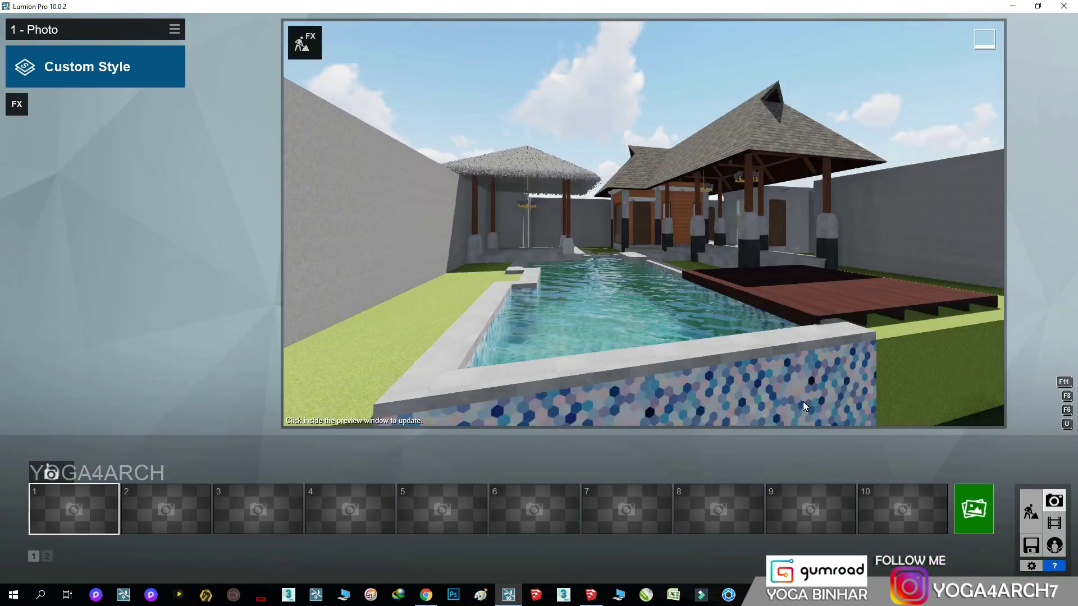
key(w)
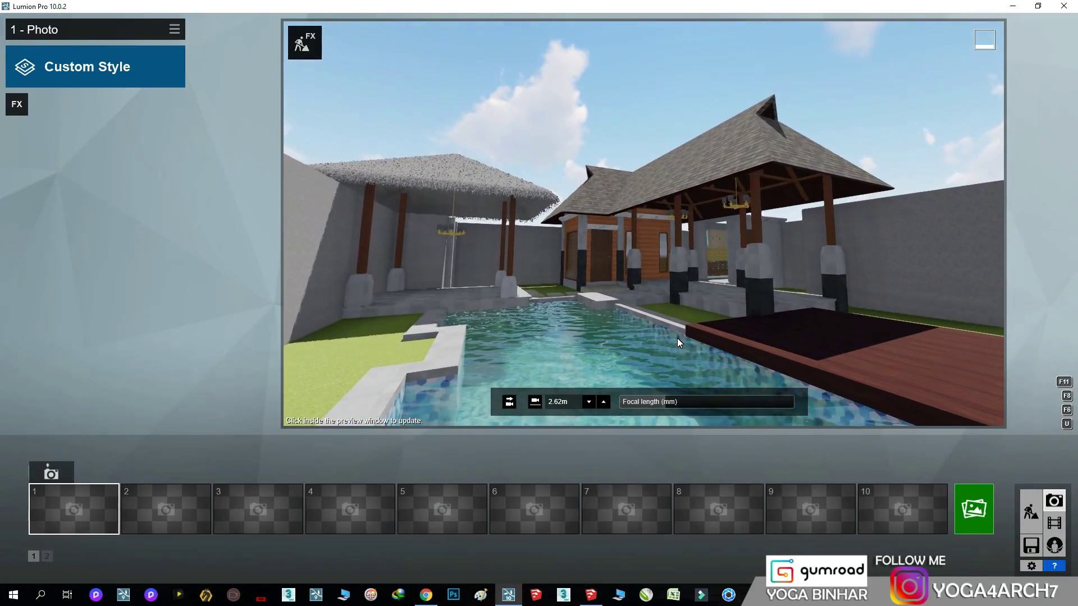
key(w)
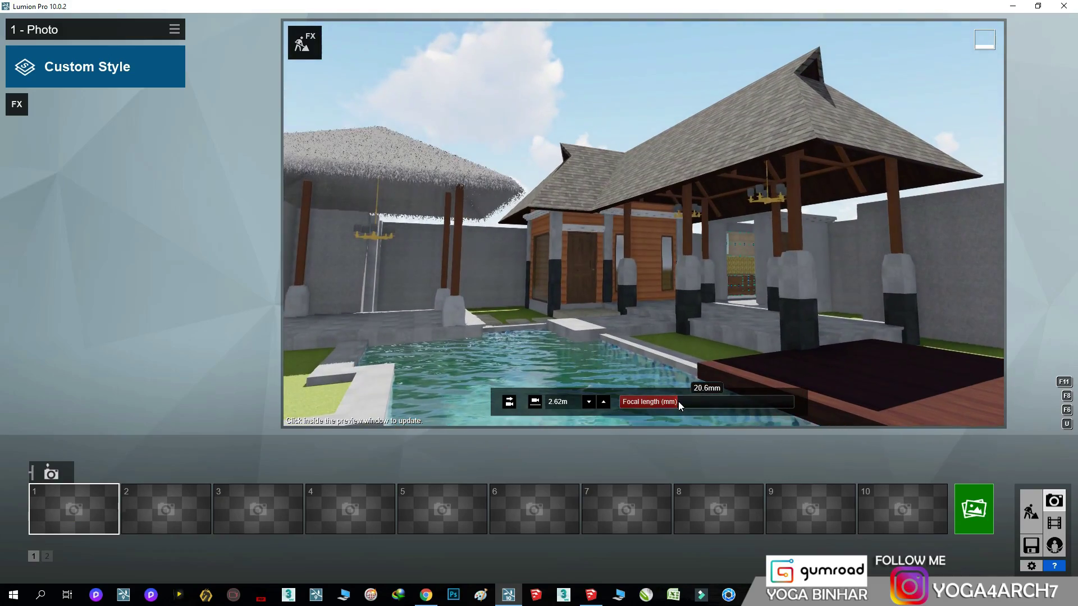
key(d)
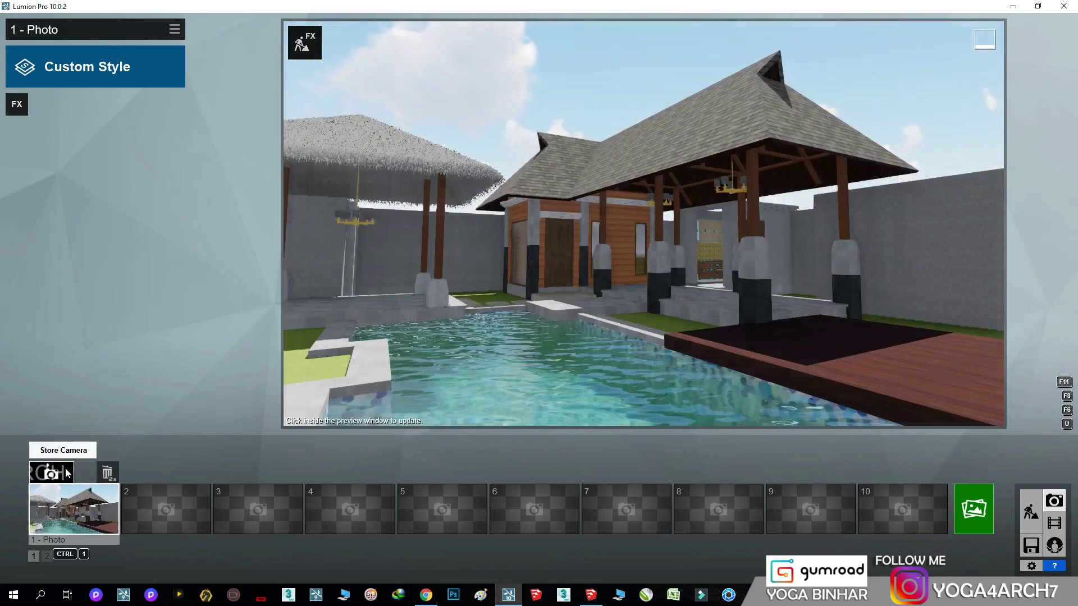
Apply the Realistic style and add the 2-Point Perspective effect.
click(64, 79)
click(533, 188)
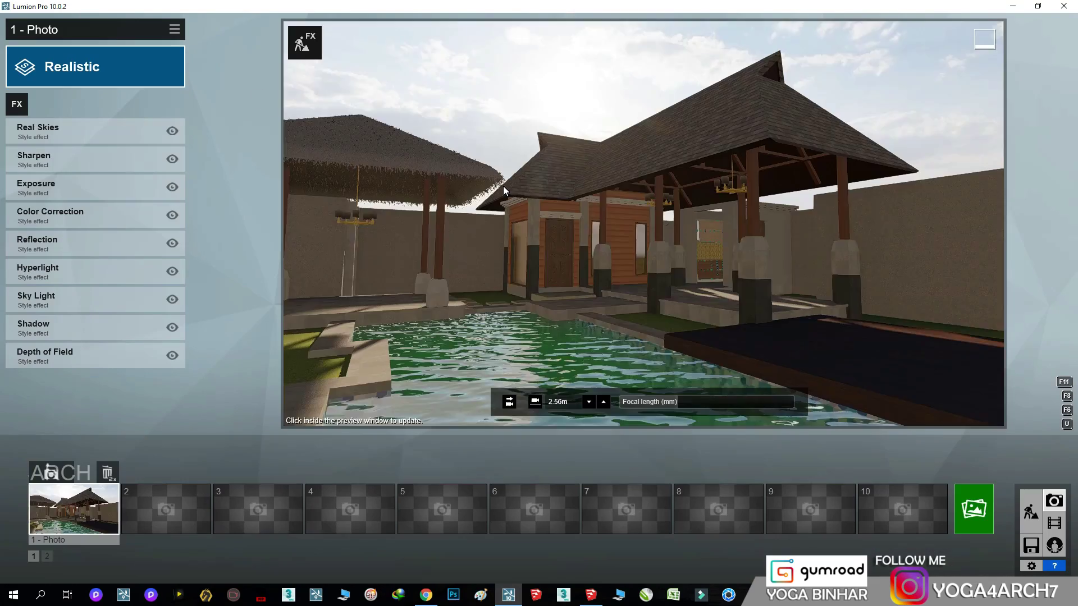
click(17, 111)
click(776, 123)
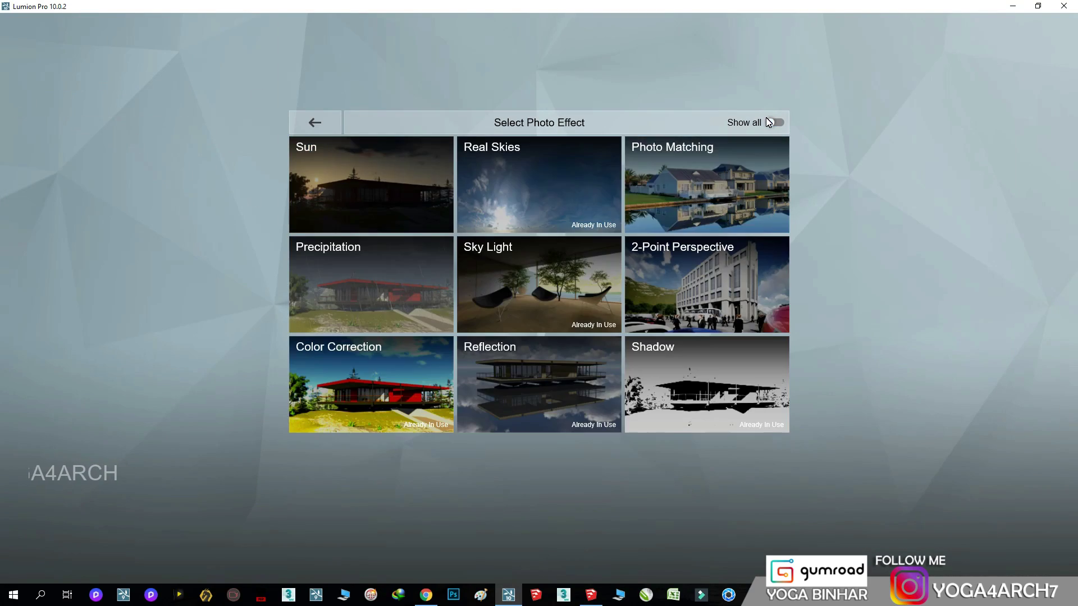
click(728, 279)
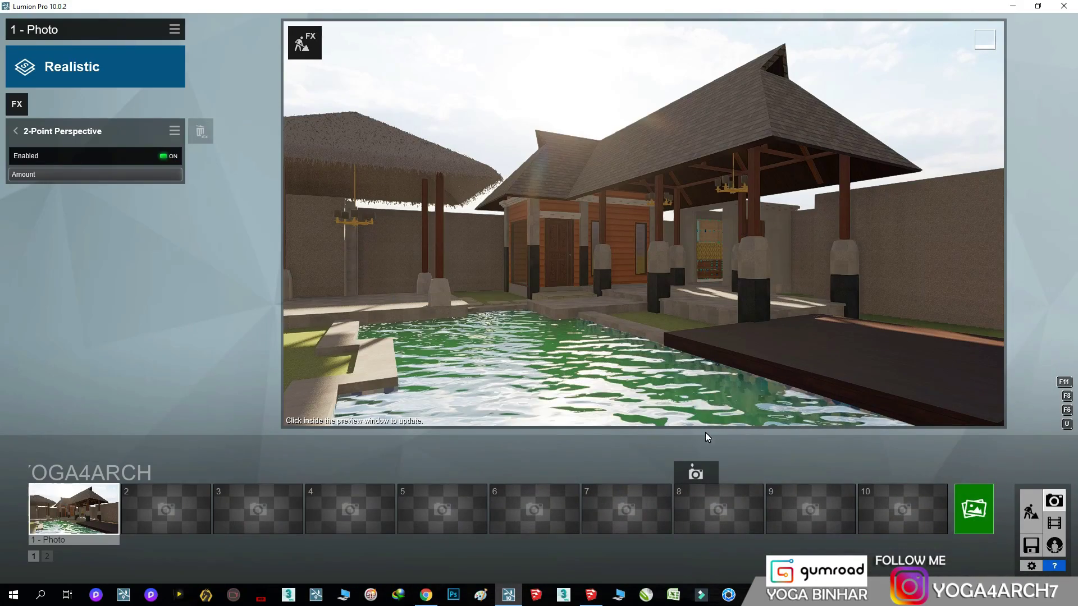
Reframe the gazebo with camera moves, then return to the photo 1 viewpoint.
key(a)
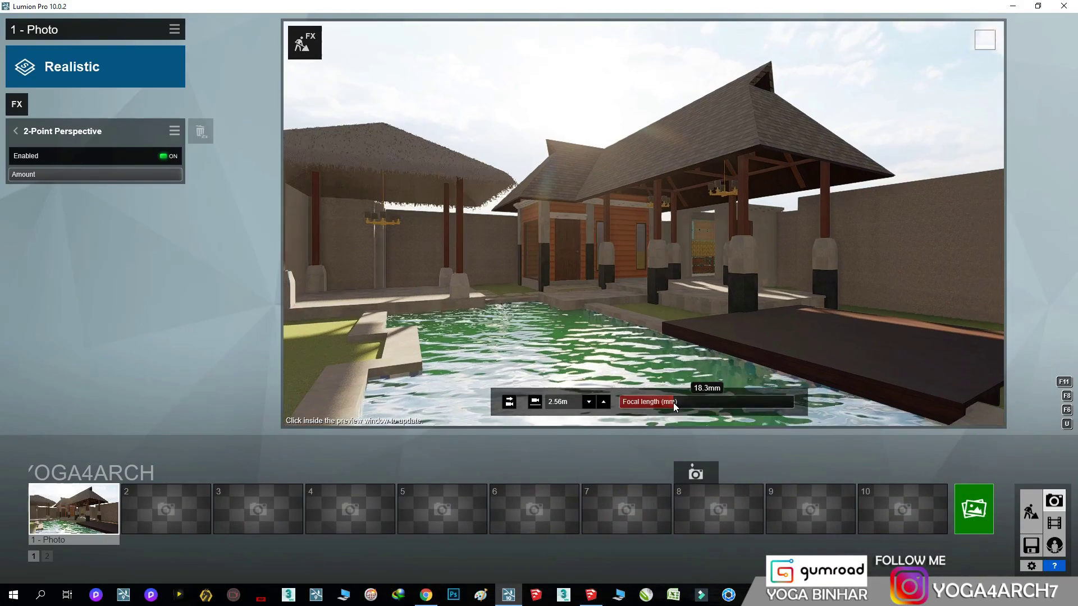
key(s)
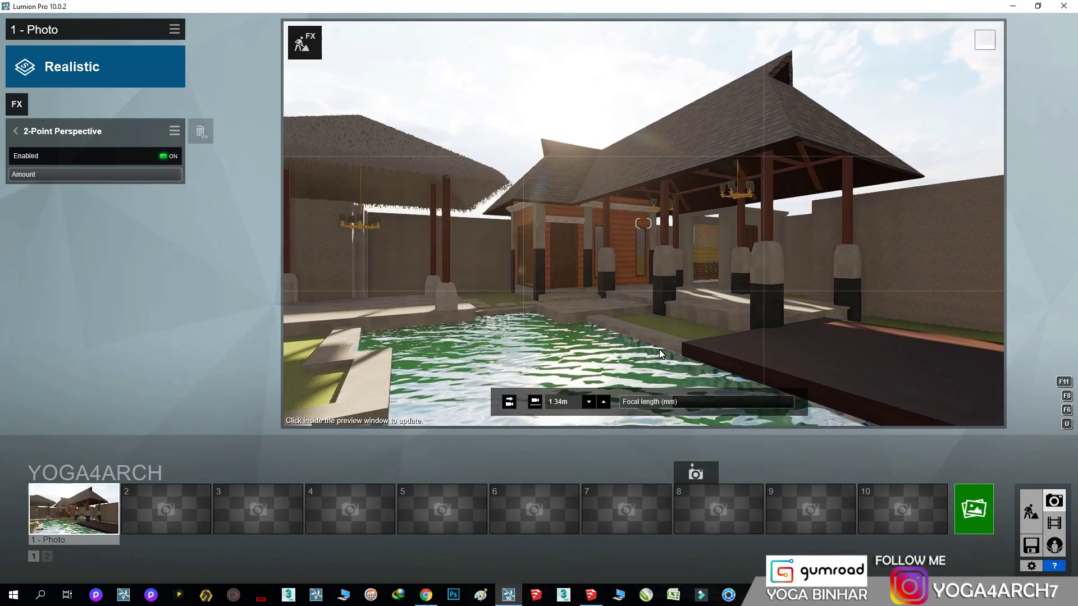
key(d)
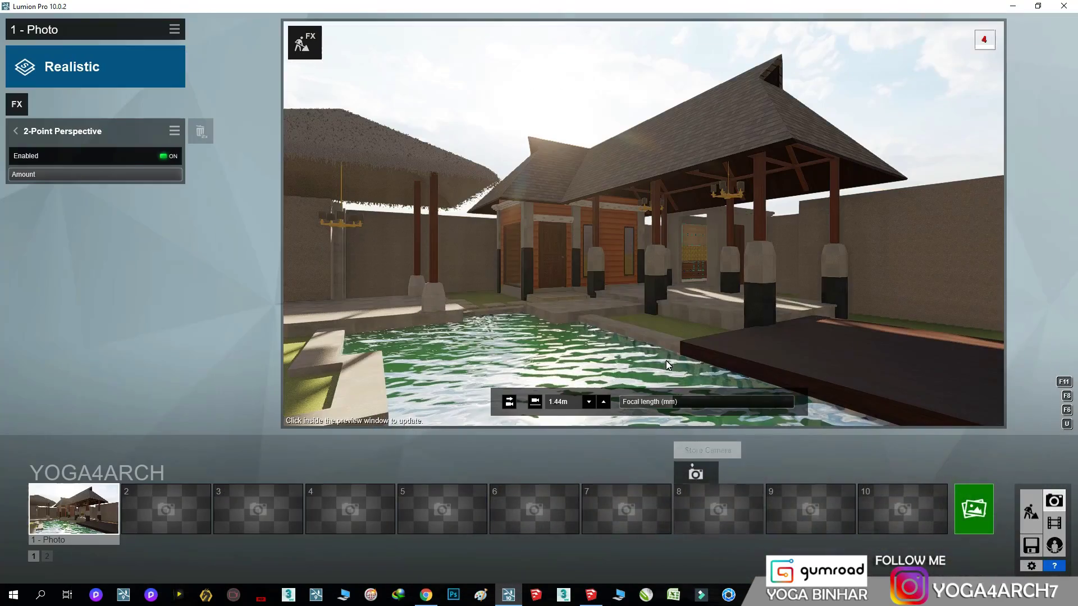
click(644, 324)
key(d)
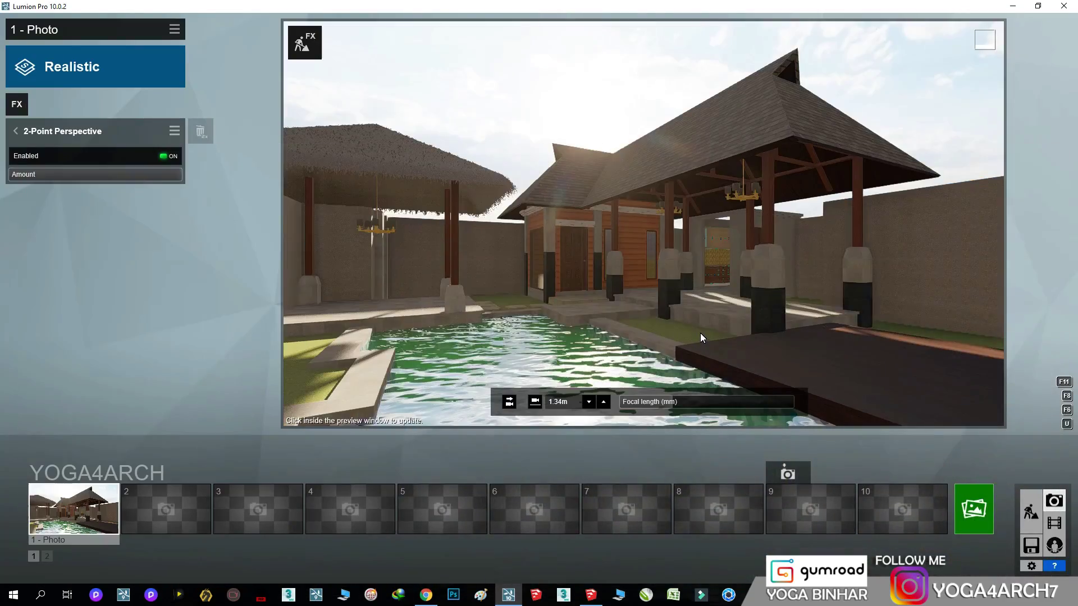
key(shift+1)
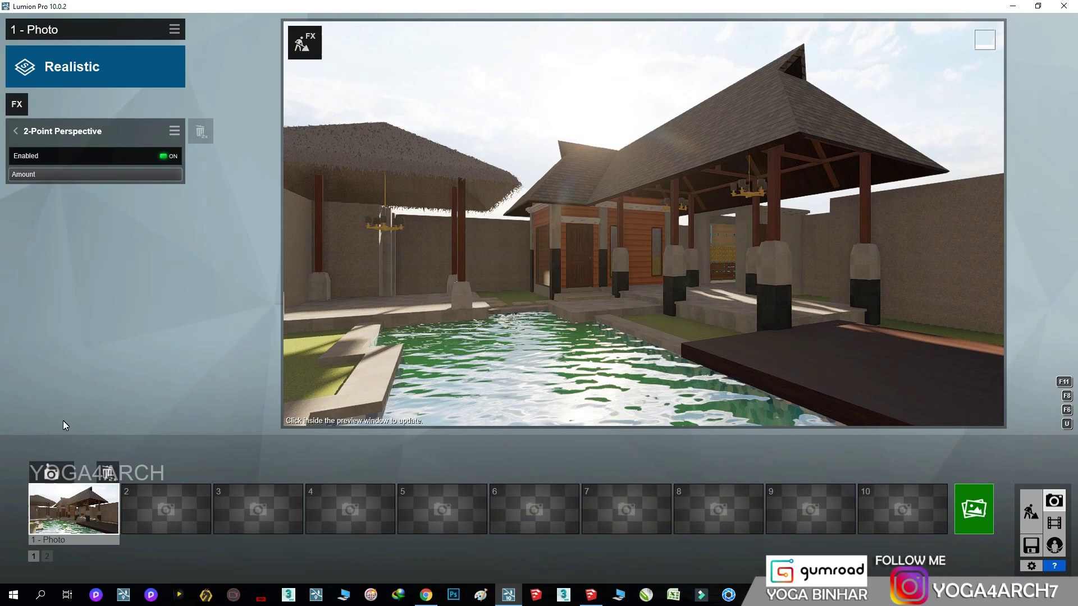
click(17, 105)
Add Real Skies with a rotated sunset sky and slightly lower brightness.
click(505, 169)
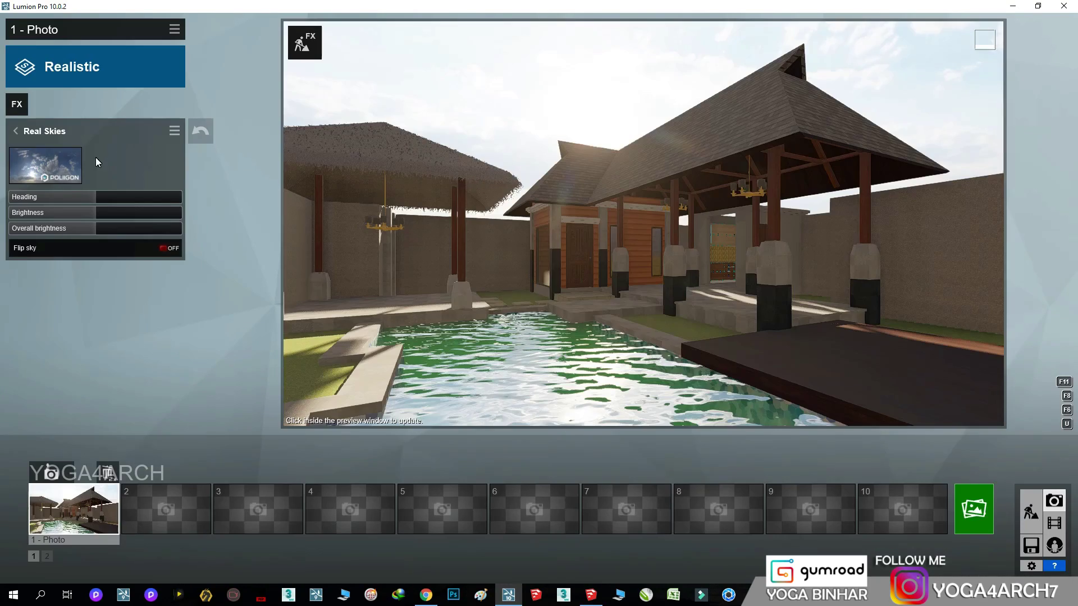
click(96, 158)
click(618, 118)
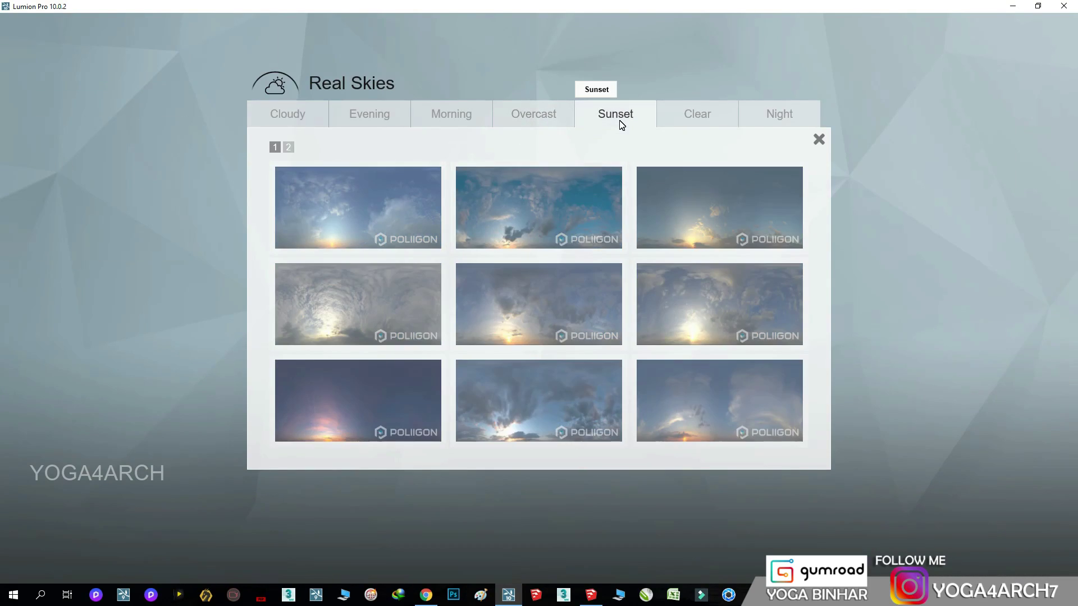
click(679, 399)
drag(83, 197, 156, 202)
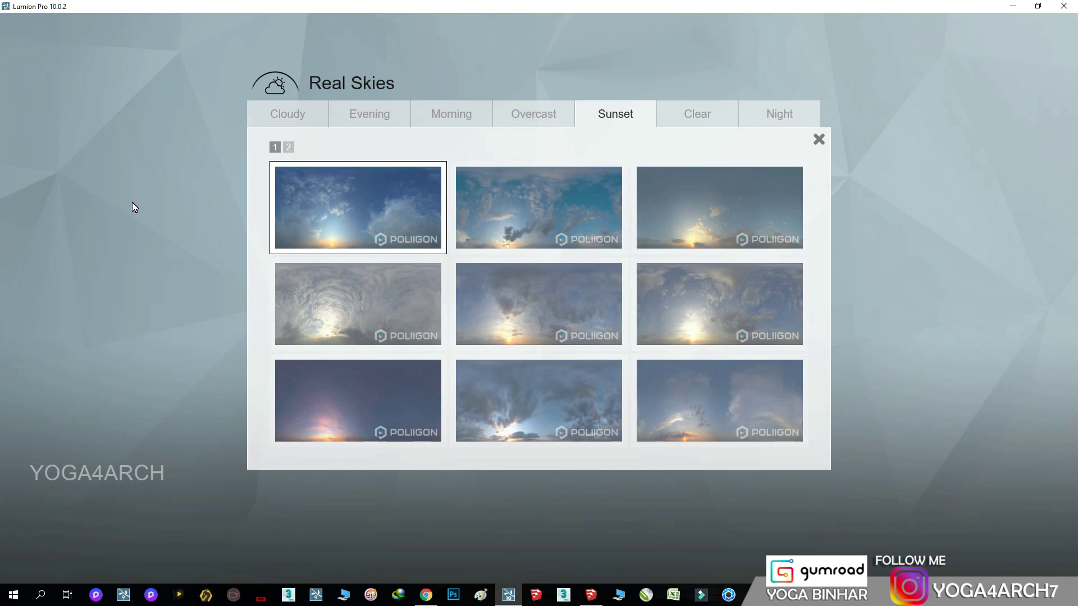
click(712, 412)
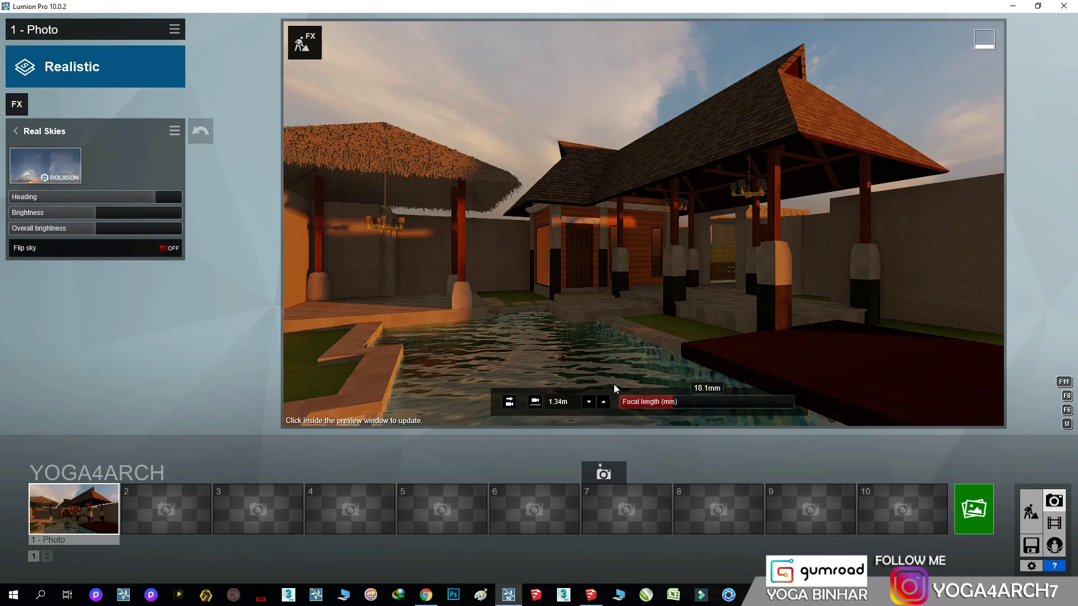
drag(96, 212, 87, 212)
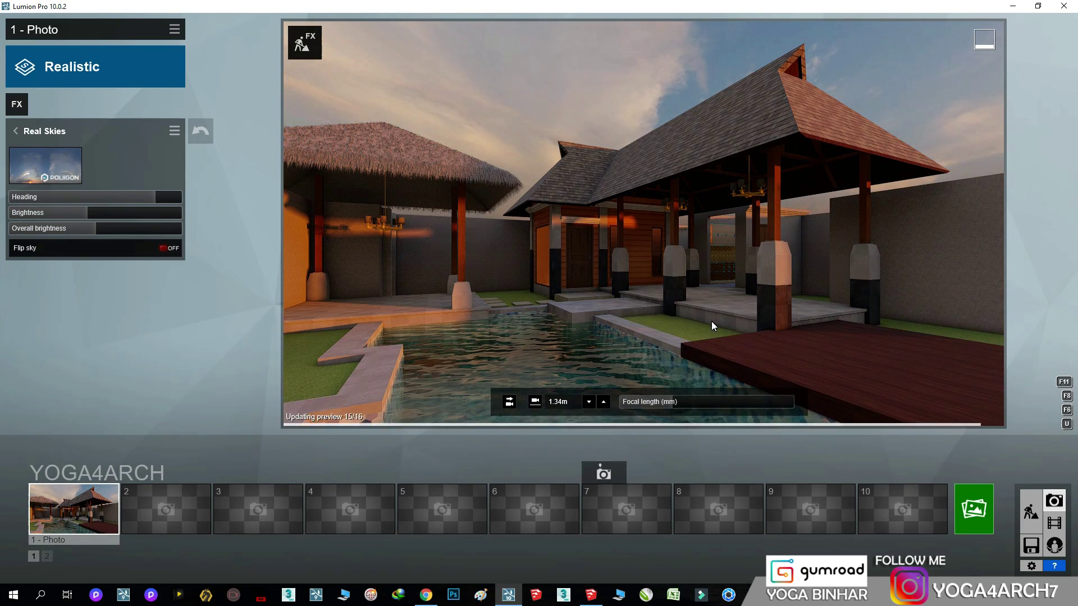
Add Sky Light with raised saturation and brightness.
click(16, 104)
click(536, 284)
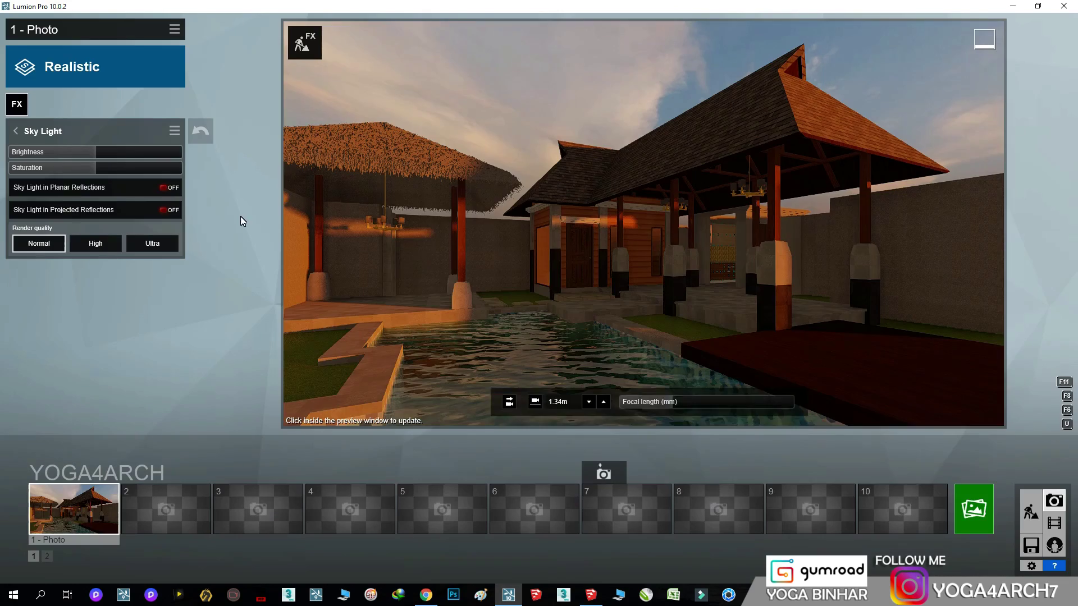
mouse_move(96, 168)
mouse_down()
mouse_move(147, 168)
mouse_move(160, 183)
mouse_move(173, 169)
mouse_up()
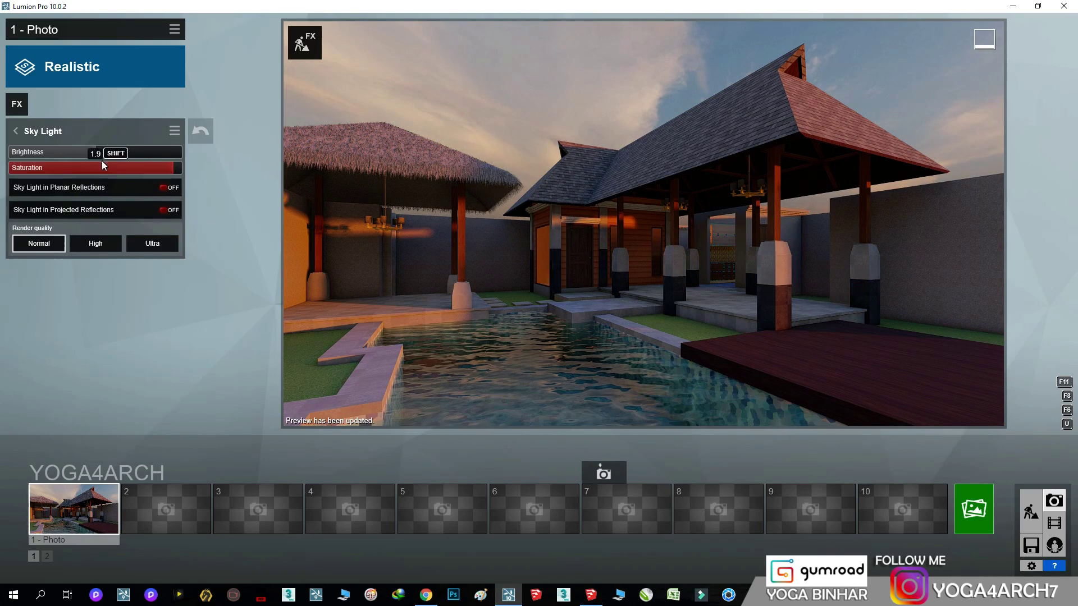
mouse_move(97, 153)
mouse_down()
mouse_move(154, 154)
mouse_move(138, 153)
mouse_up()
Rotate the Real Skies heading and turn Flip sky on.
click(18, 126)
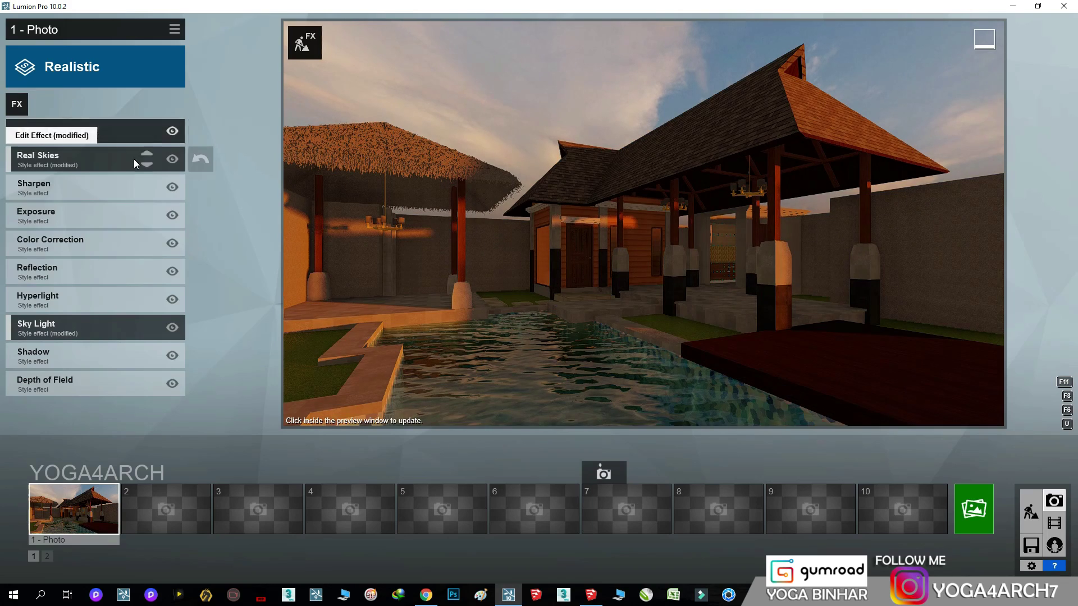
click(134, 160)
mouse_move(89, 197)
mouse_down()
mouse_move(100, 195)
mouse_move(66, 192)
mouse_move(79, 192)
mouse_up()
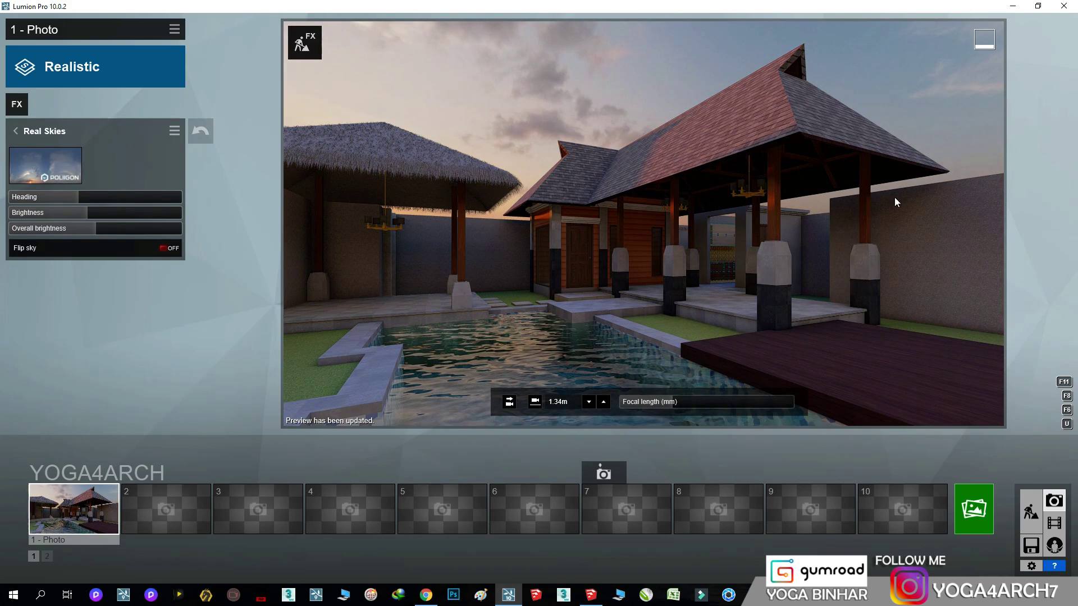
click(171, 249)
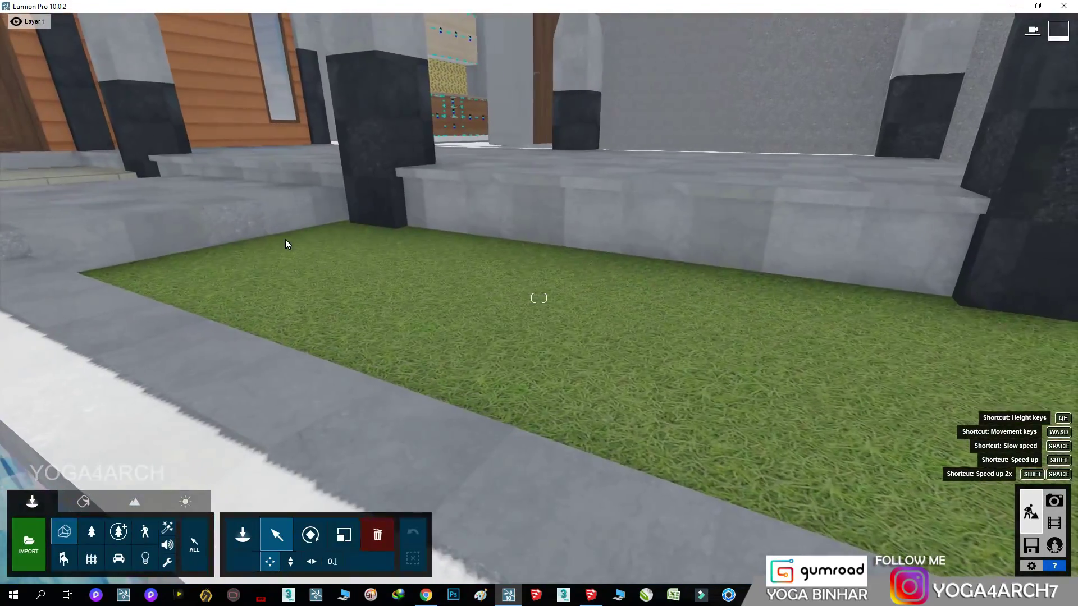
Cover the lawn with Wild Grass 02 at a smaller grass size.
click(83, 501)
click(557, 321)
click(100, 212)
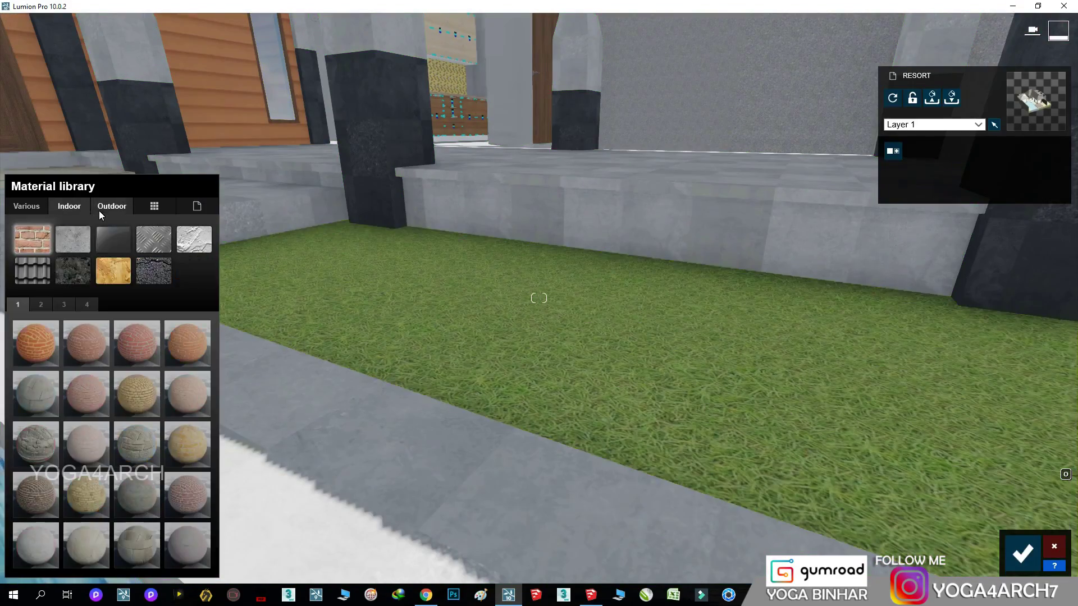
click(19, 209)
click(66, 240)
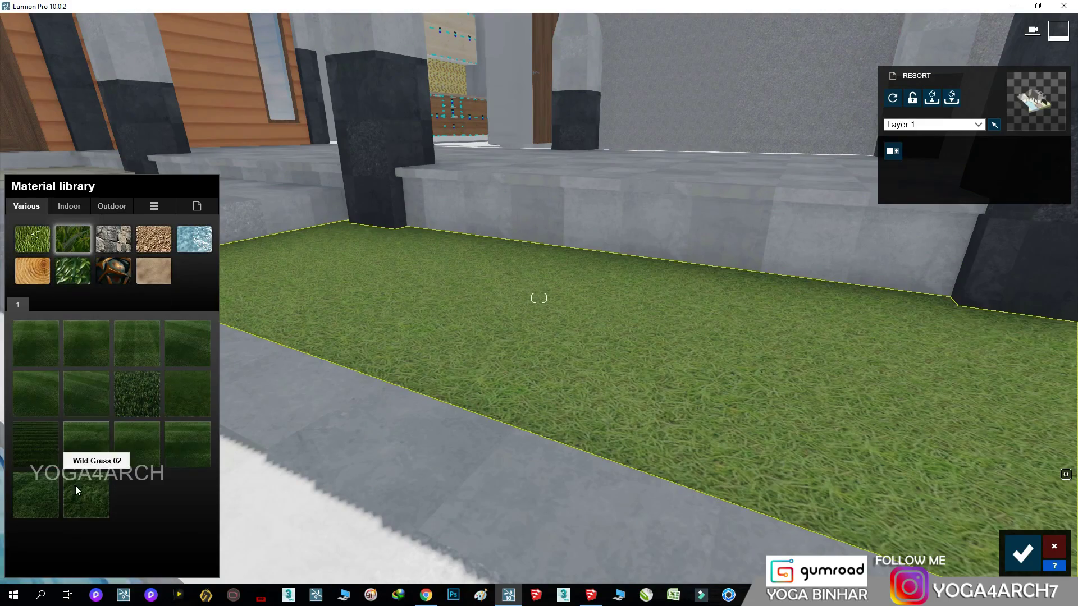
click(75, 487)
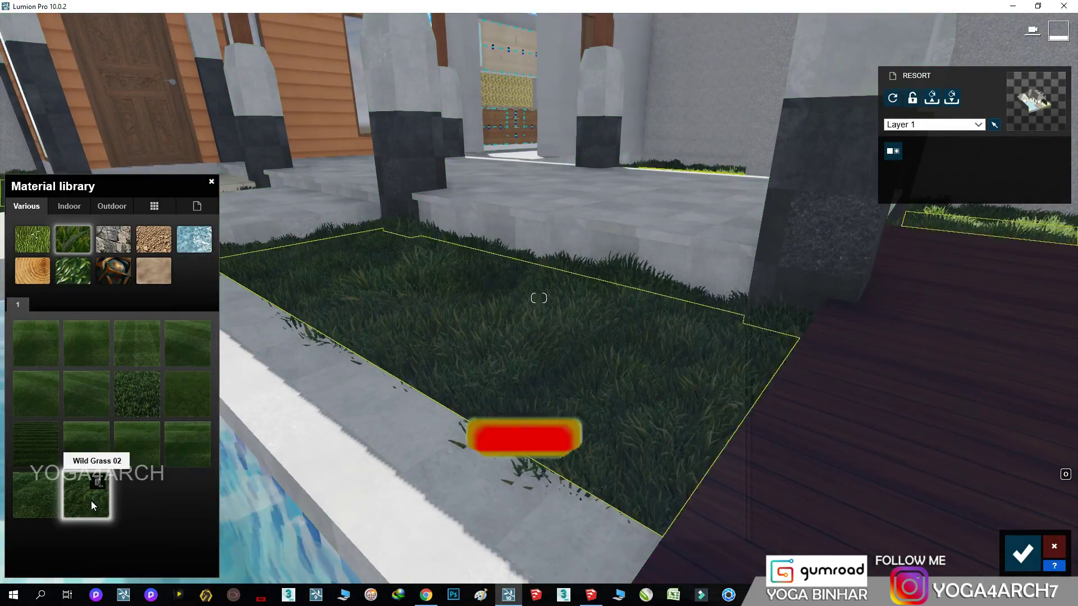
click(89, 500)
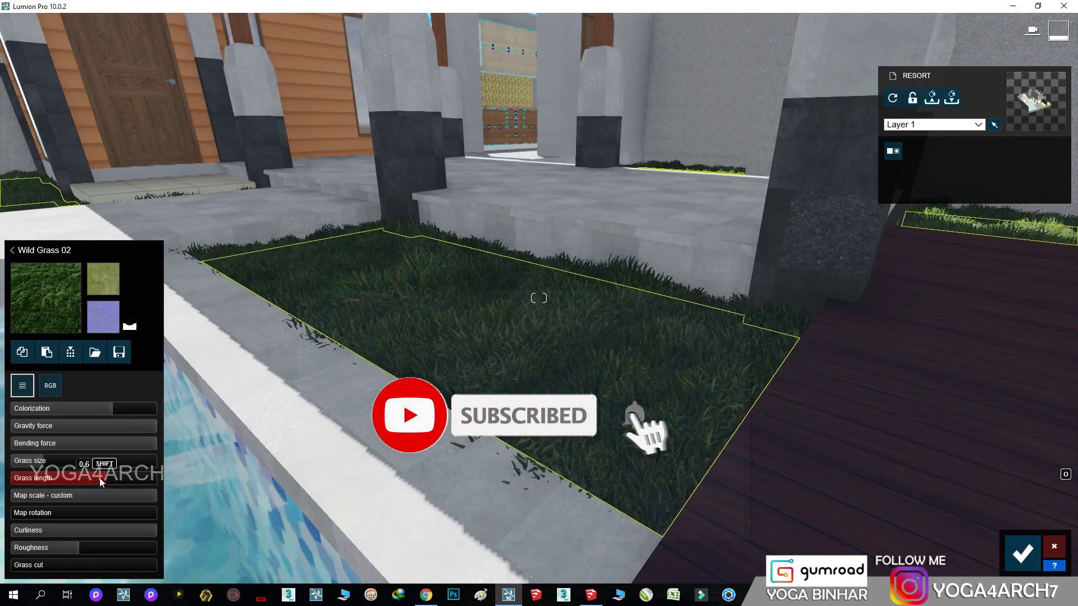
click(36, 462)
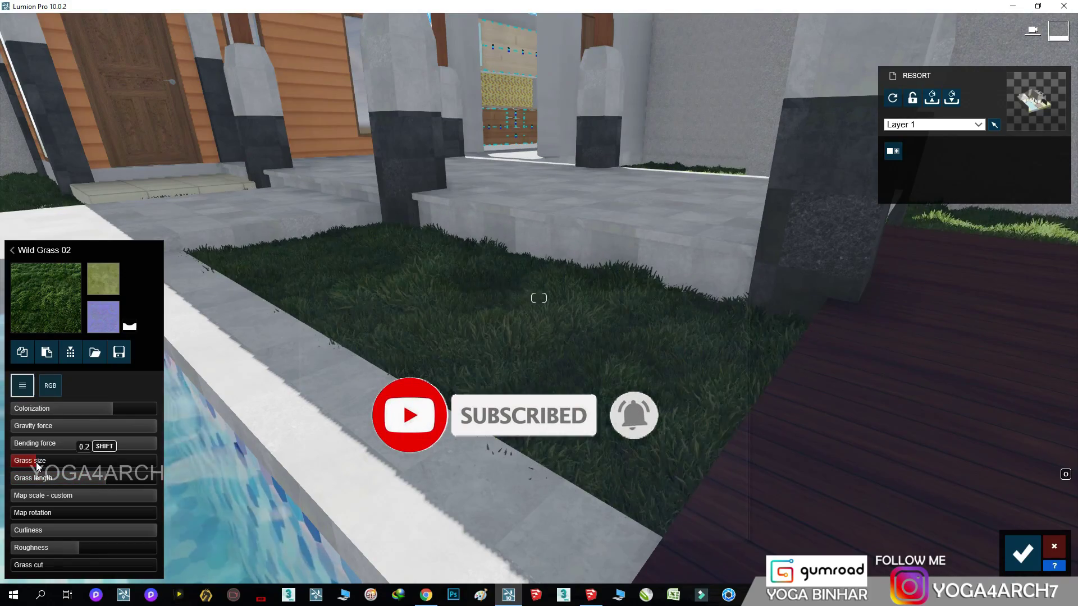
right_drag(360, 423, 416, 421)
Give the pool deck a dark wood planks material after trying several wood floors.
click(625, 402)
click(67, 208)
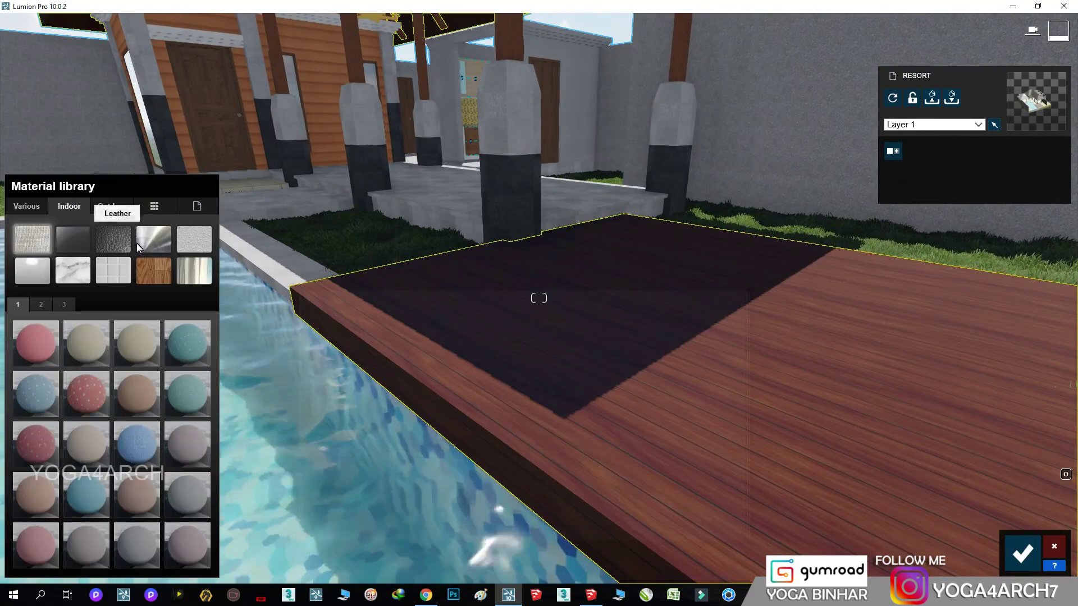
click(154, 271)
click(141, 453)
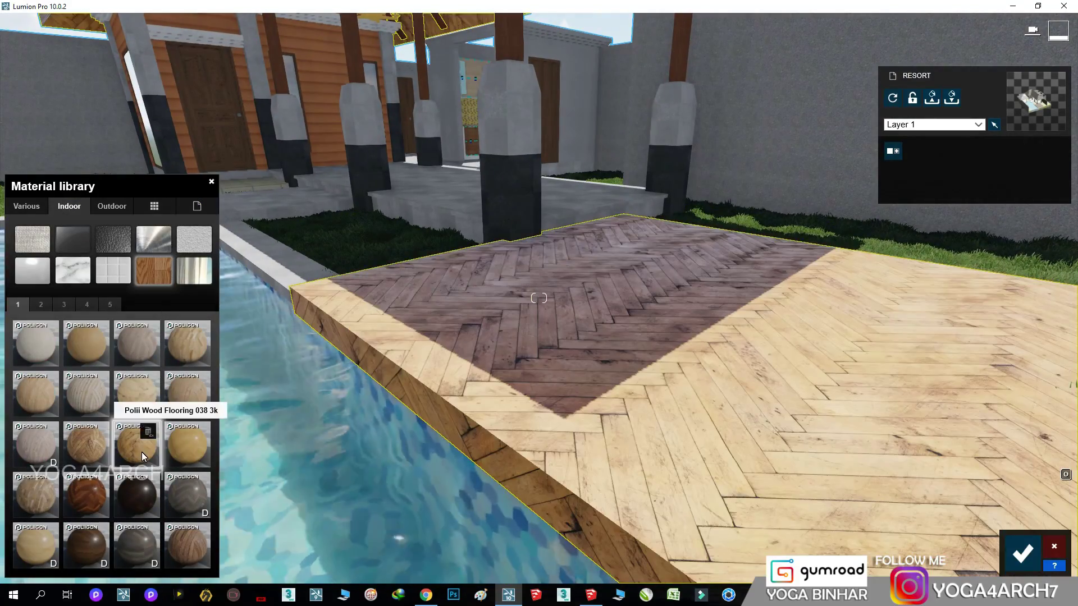
click(190, 545)
click(41, 305)
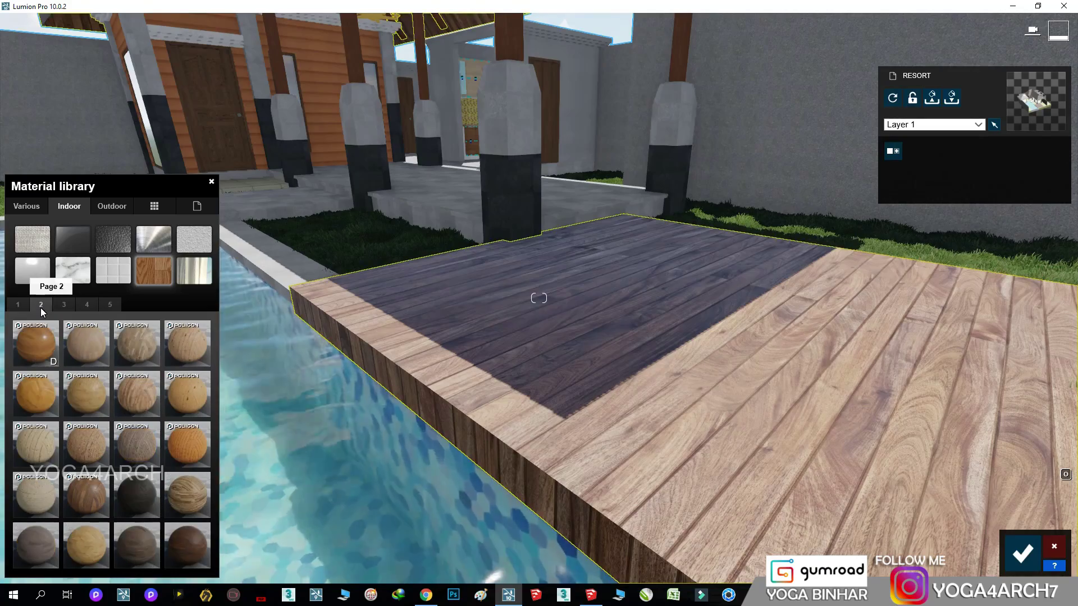
click(78, 346)
click(96, 483)
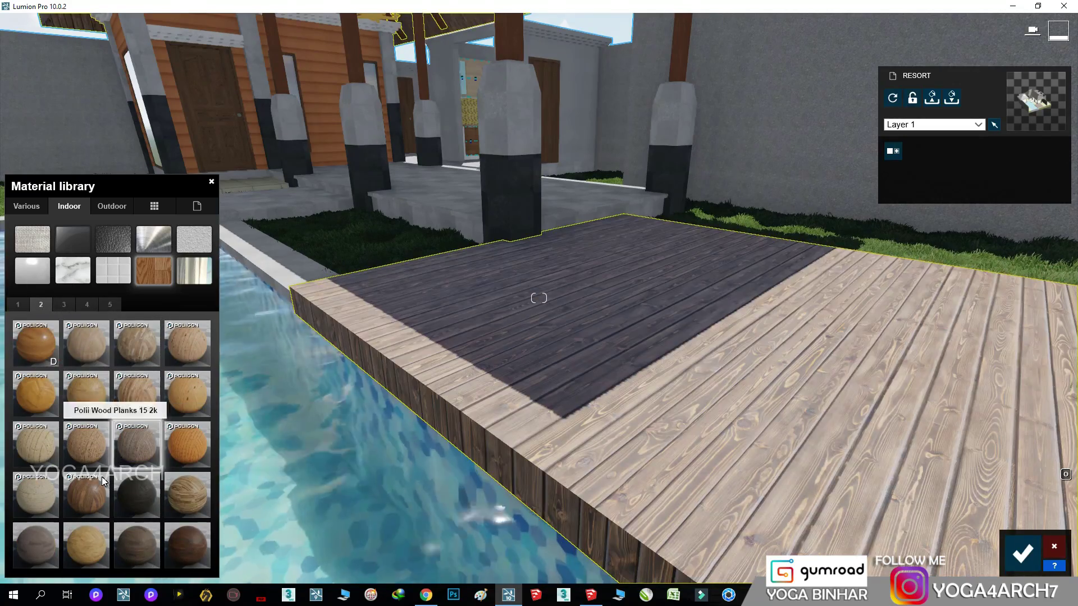
right_drag(612, 345, 679, 392)
Give the pavilion floor tiles a matte Standard material with a normal map.
click(666, 360)
click(32, 368)
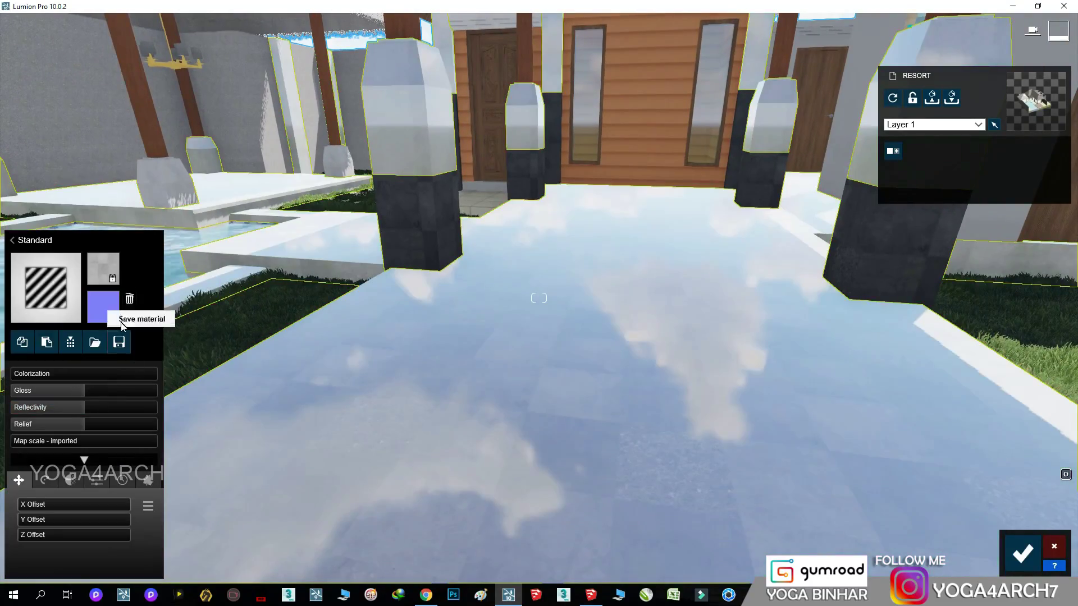
click(130, 318)
mouse_move(51, 391)
mouse_down()
mouse_move(27, 390)
mouse_move(54, 424)
mouse_up()
right_drag(309, 397, 366, 373)
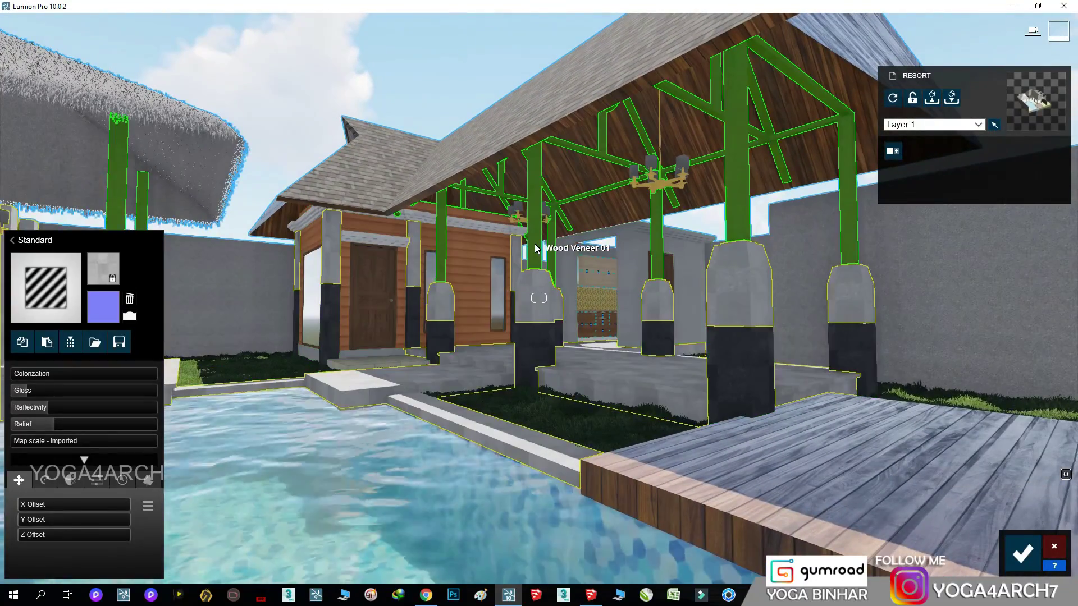
Give the pavilion beams a Standard material with normal map, lower gloss and reflectivity.
click(505, 241)
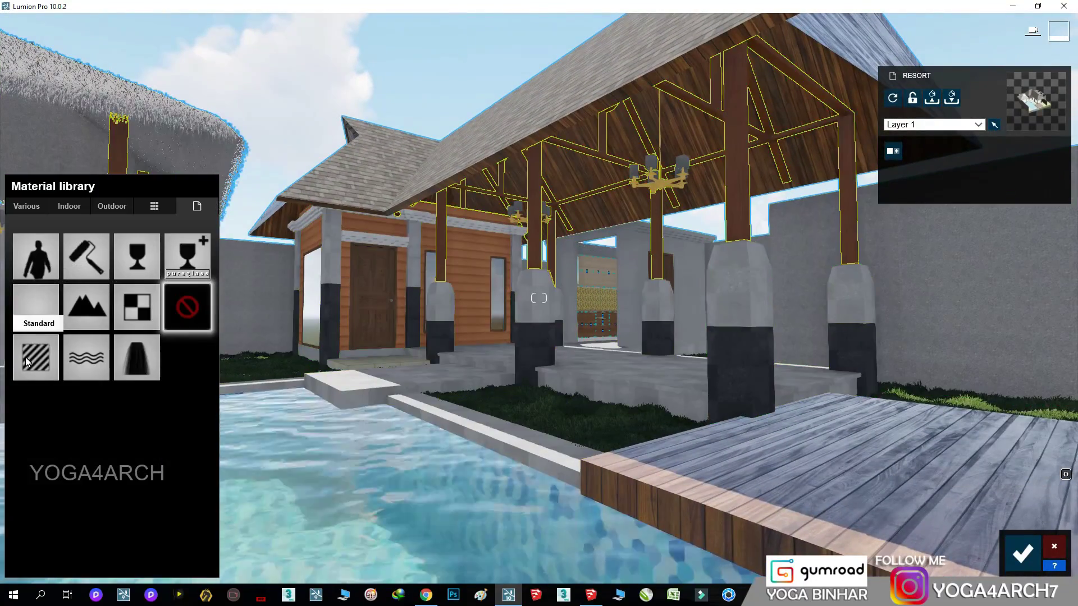
click(29, 361)
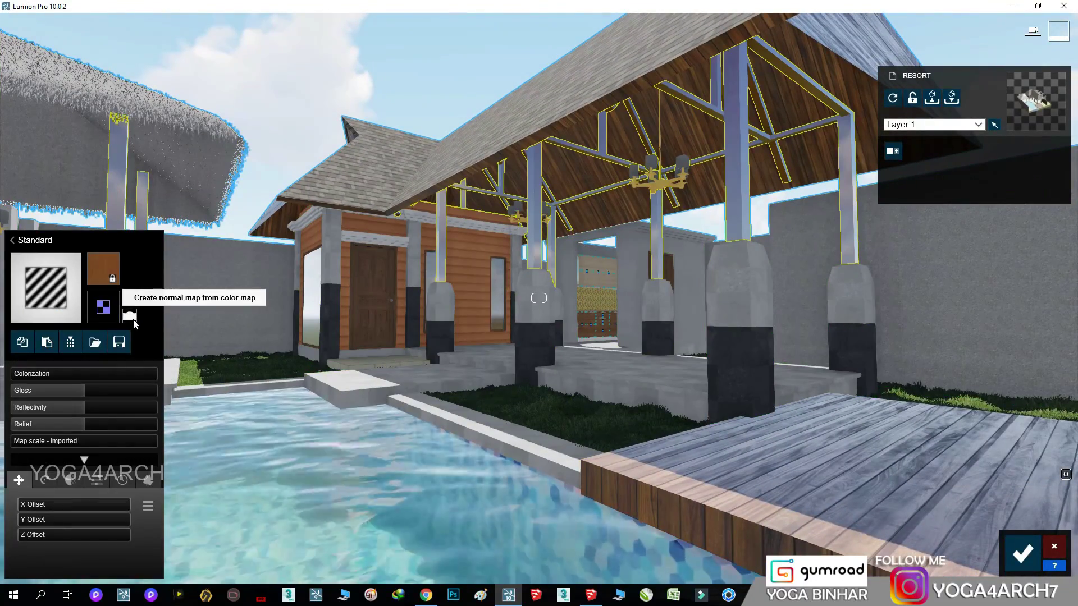
click(96, 306)
click(46, 390)
drag(51, 407, 64, 407)
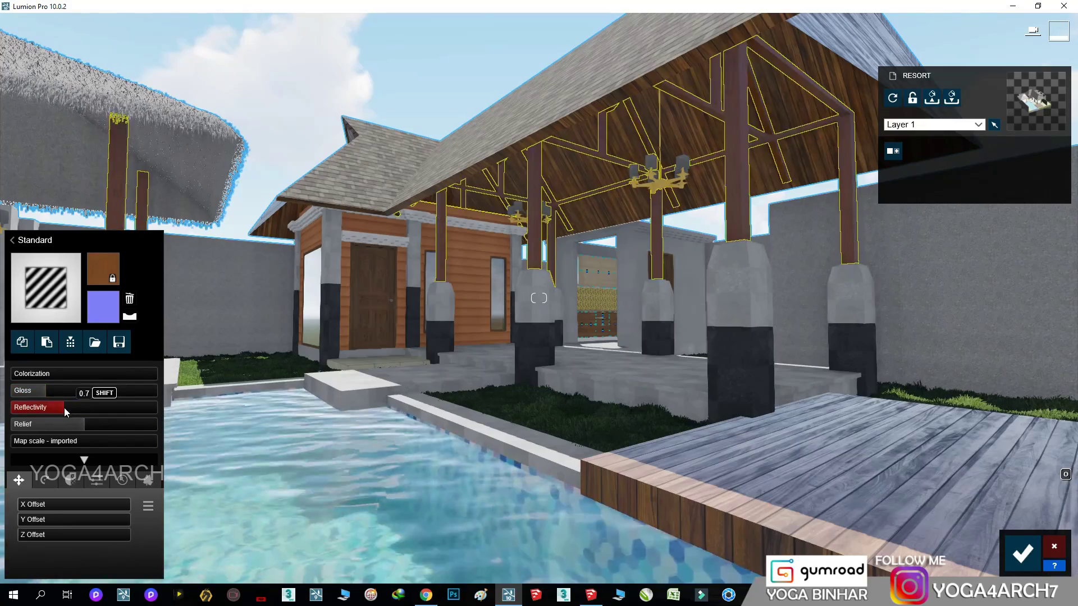
right_drag(64, 408, 271, 403)
Make the lamp shades a glowing Standard material with raised emissive light.
click(500, 197)
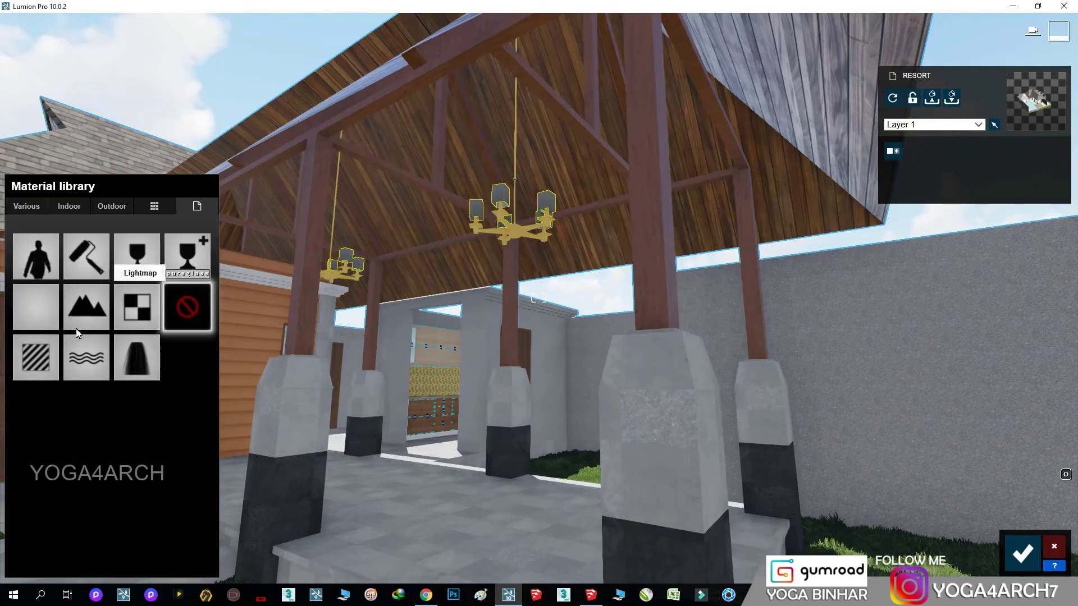
click(35, 363)
click(99, 481)
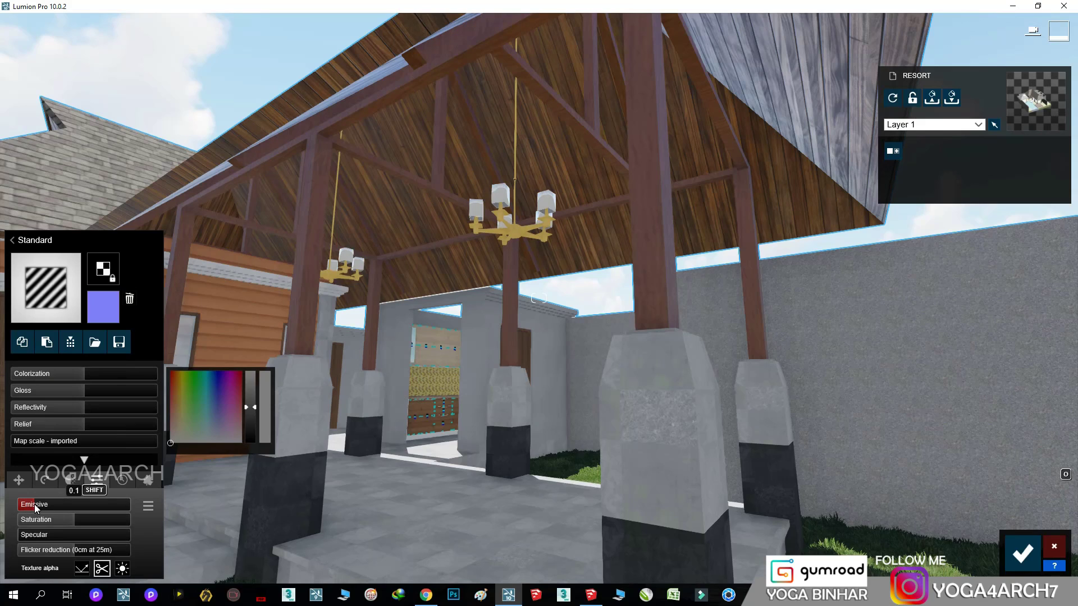
drag(36, 504, 49, 506)
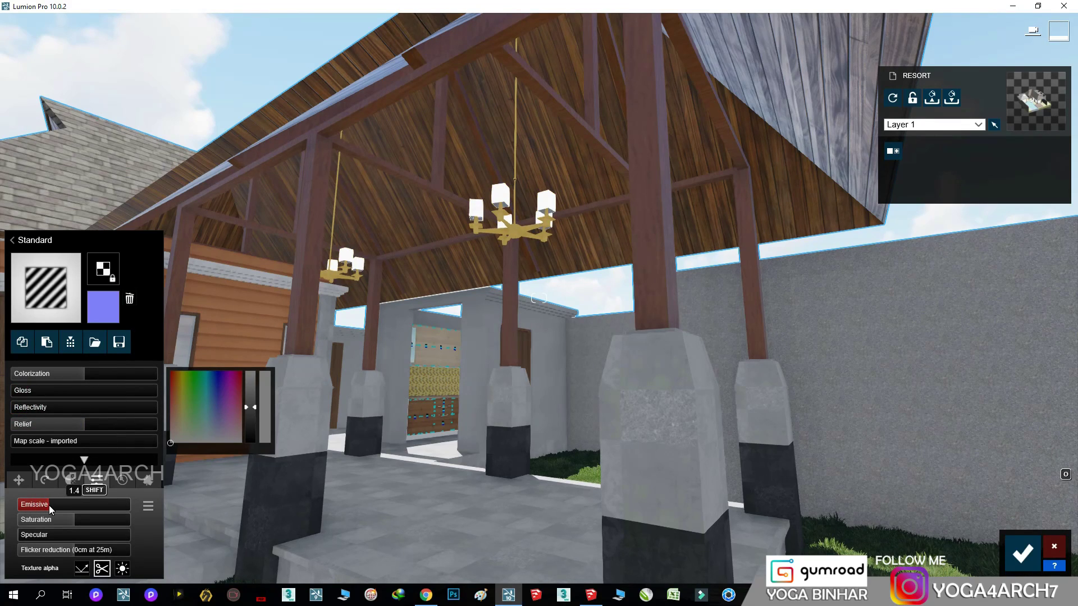
drag(93, 370, 80, 373)
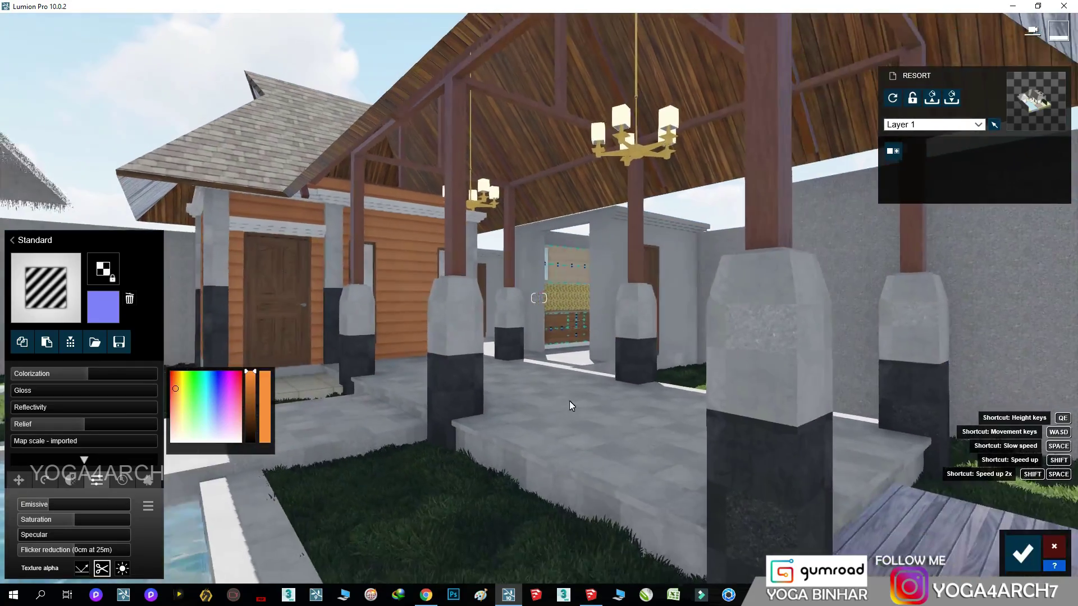
right_drag(569, 401, 567, 400)
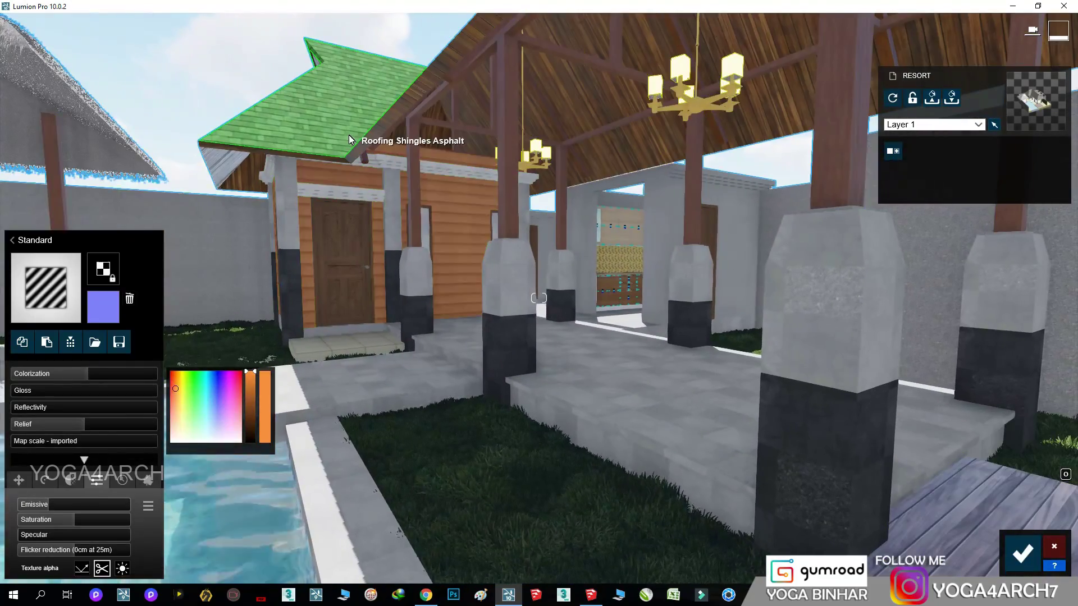
Give the roof a Standard material with less gloss and deeper relief, and confirm.
click(349, 139)
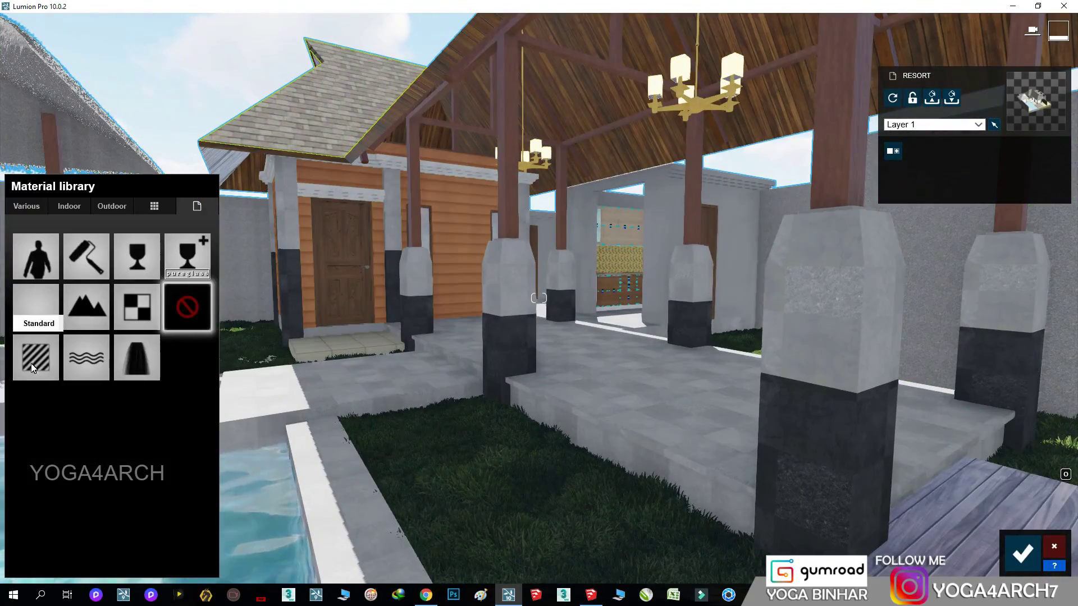
click(39, 306)
mouse_move(84, 424)
mouse_down()
mouse_move(119, 425)
mouse_move(49, 407)
mouse_move(61, 389)
mouse_move(35, 389)
mouse_up()
drag(118, 423, 130, 422)
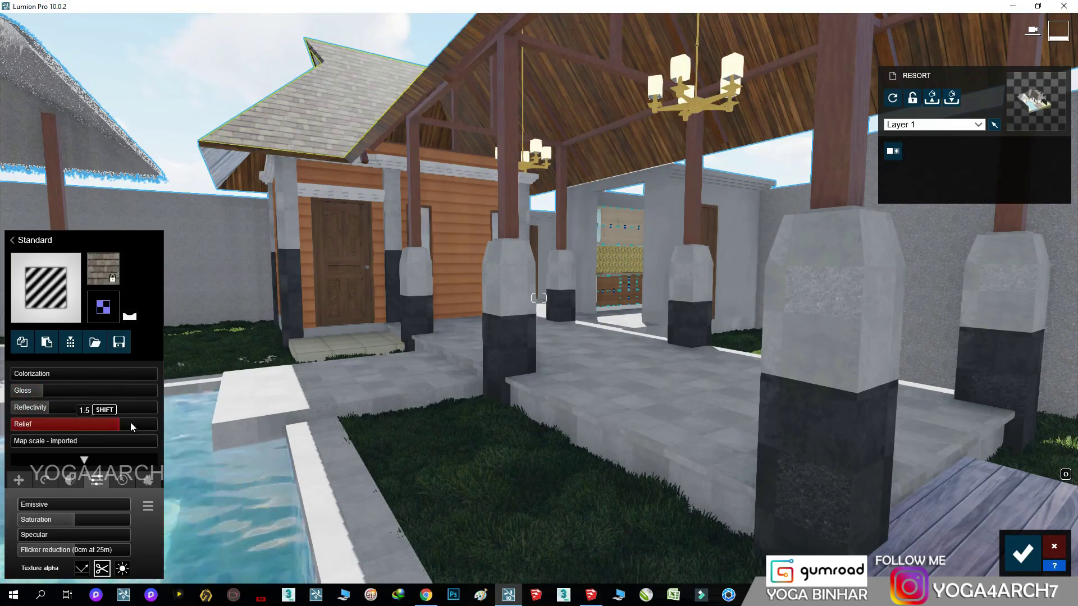
drag(52, 406, 42, 408)
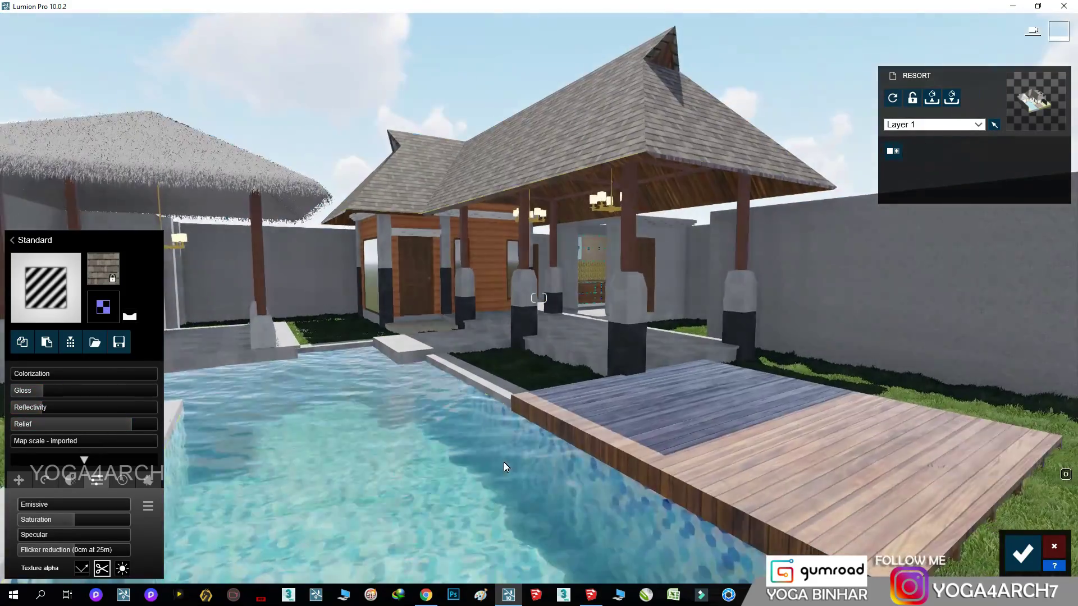
click(1022, 555)
click(1055, 501)
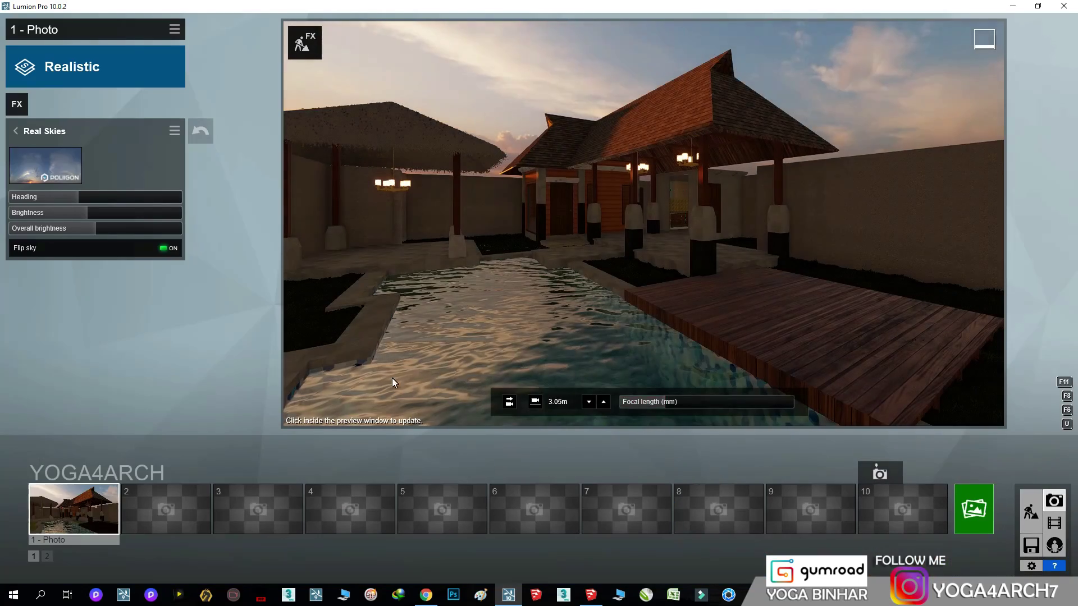
Restore photo 1's camera, widen the lens to 16.6 mm, then return toward the garden wall.
click(83, 508)
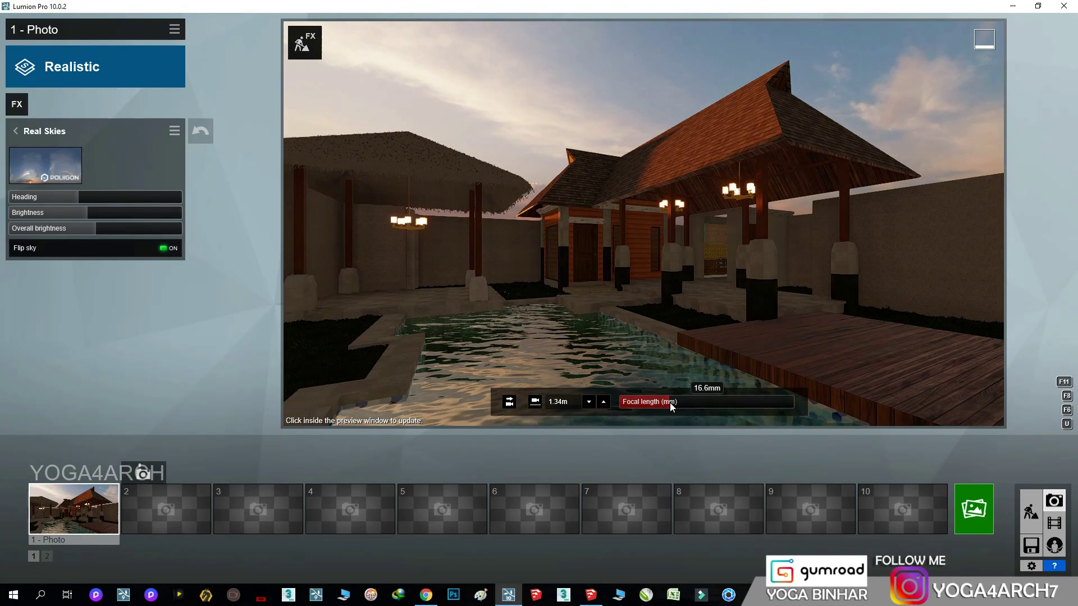
drag(669, 402, 671, 403)
click(740, 336)
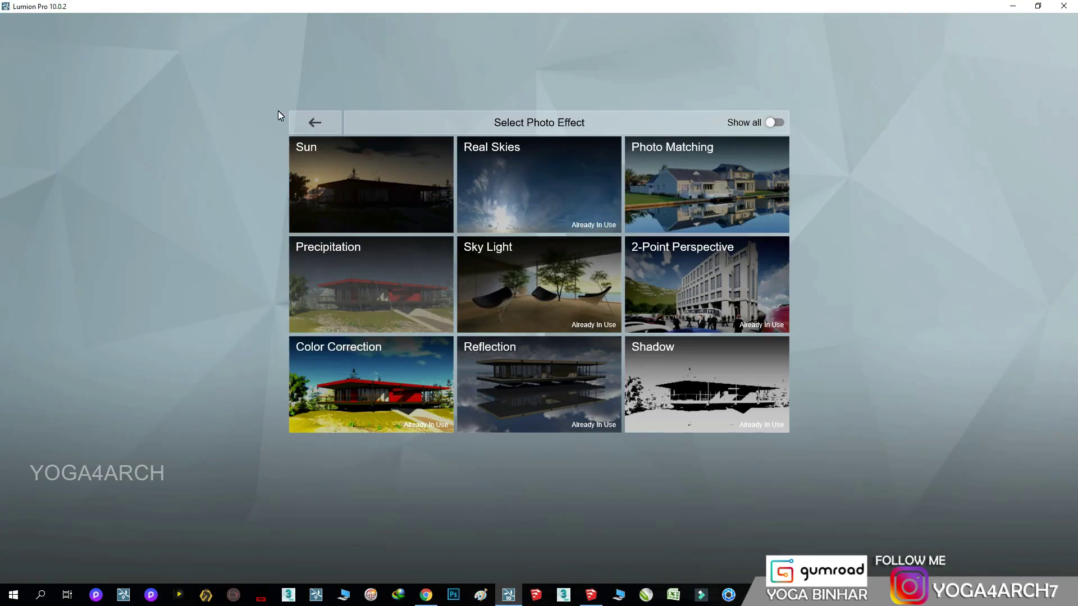
click(315, 123)
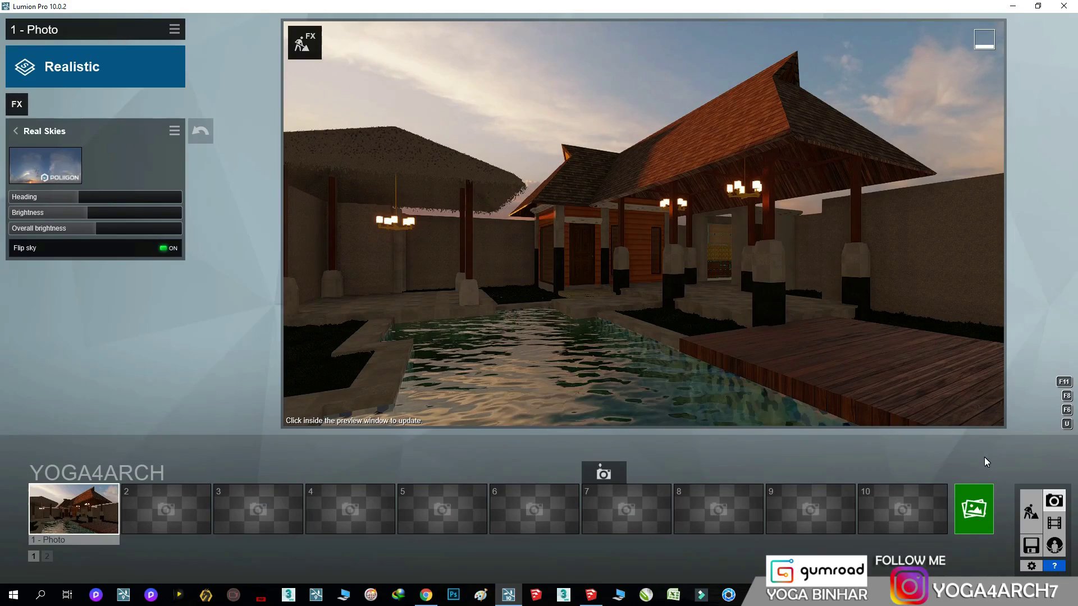
click(1031, 510)
right_drag(540, 245, 540, 244)
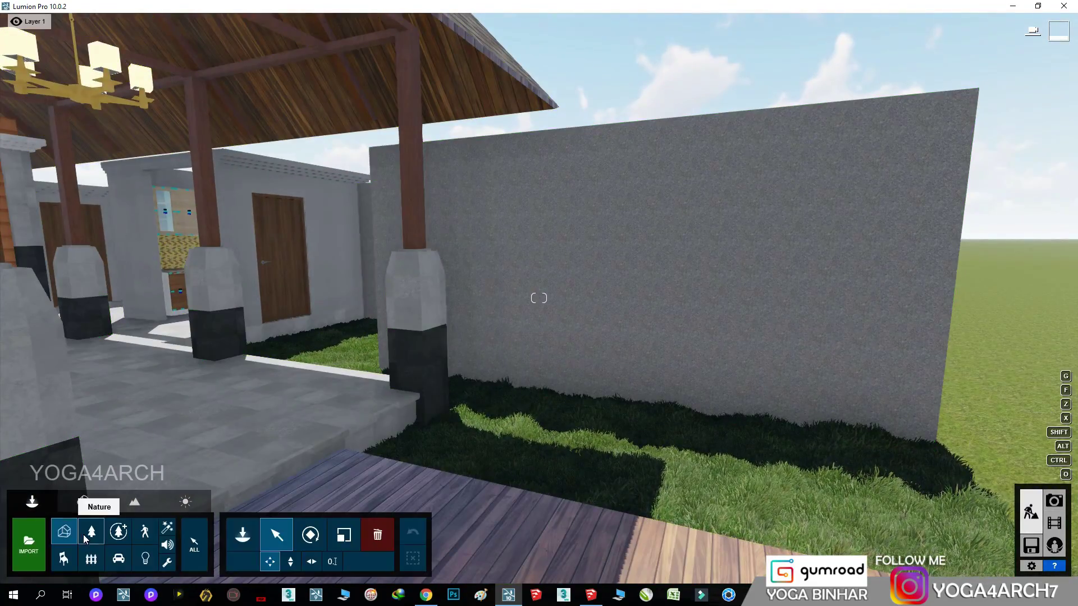
Plant a Cabbage Tree palm by the wall and a TravelersPalm 001 rotated to face the gazebo.
click(85, 538)
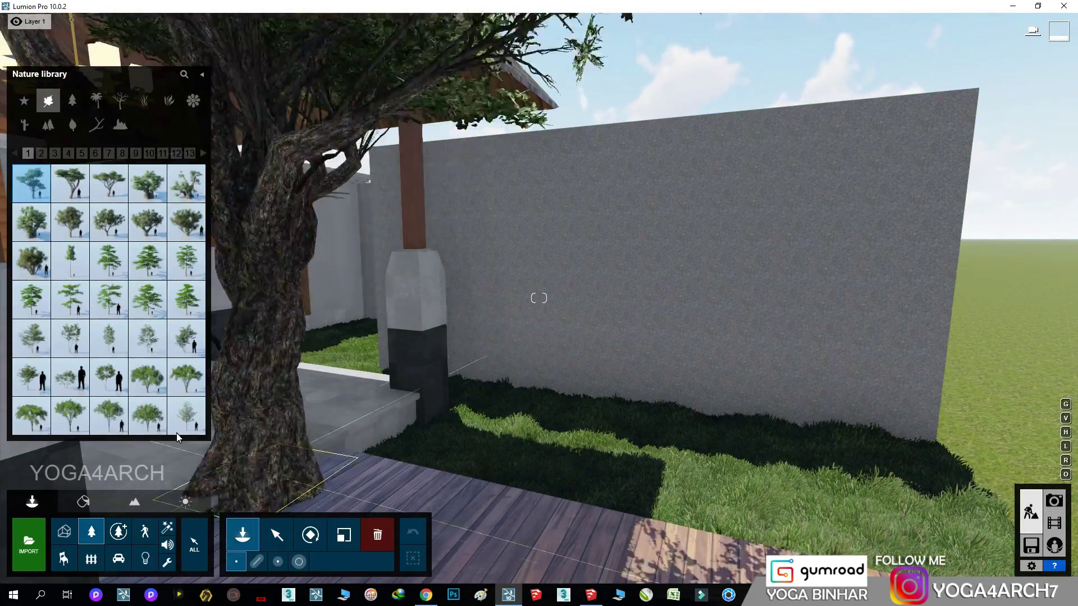
click(96, 100)
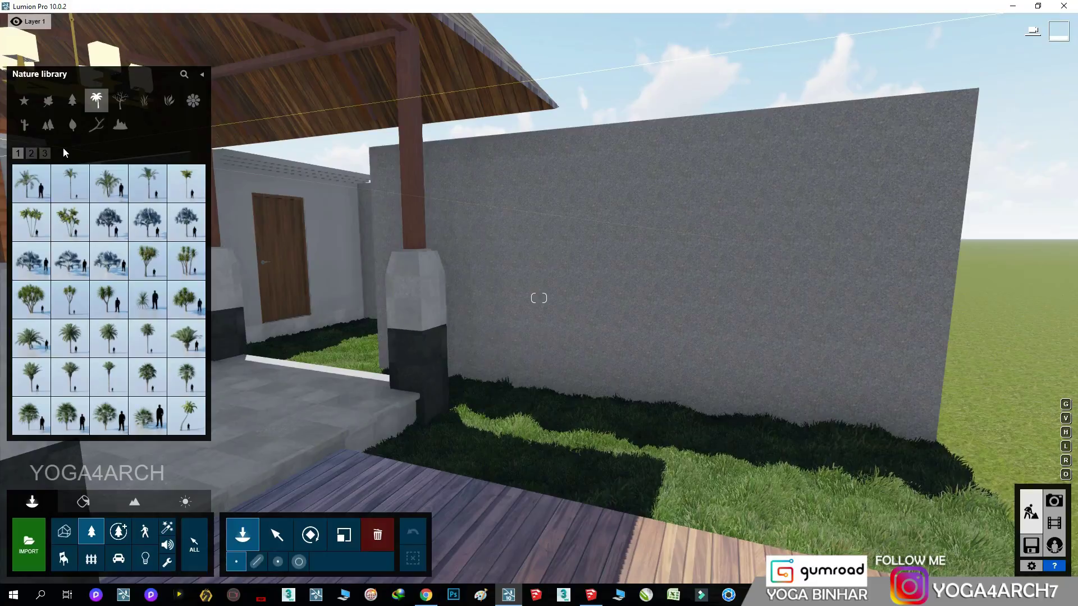
click(186, 299)
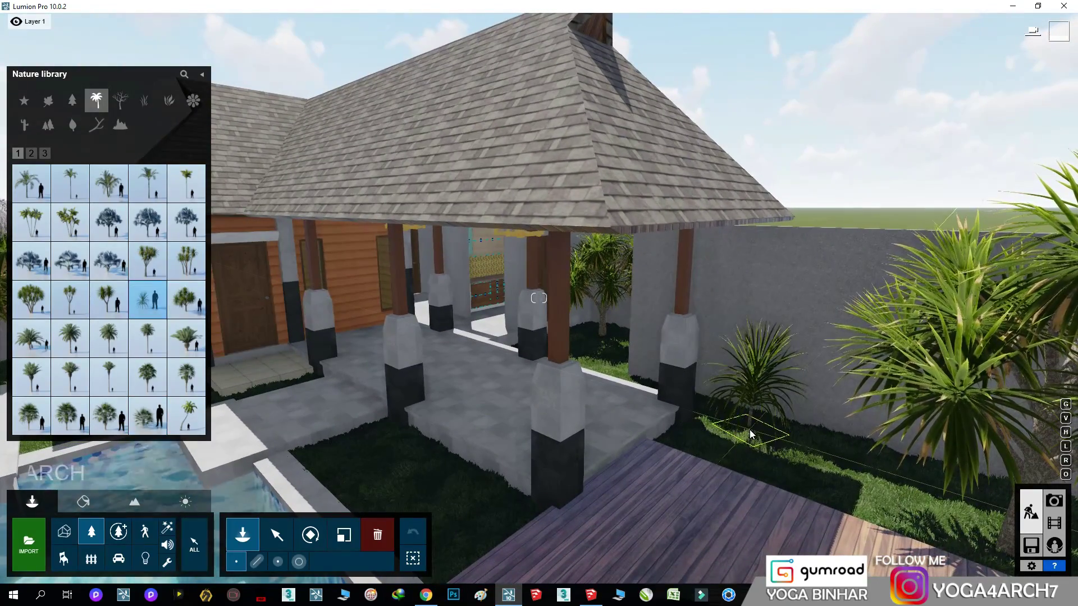
click(35, 160)
click(46, 160)
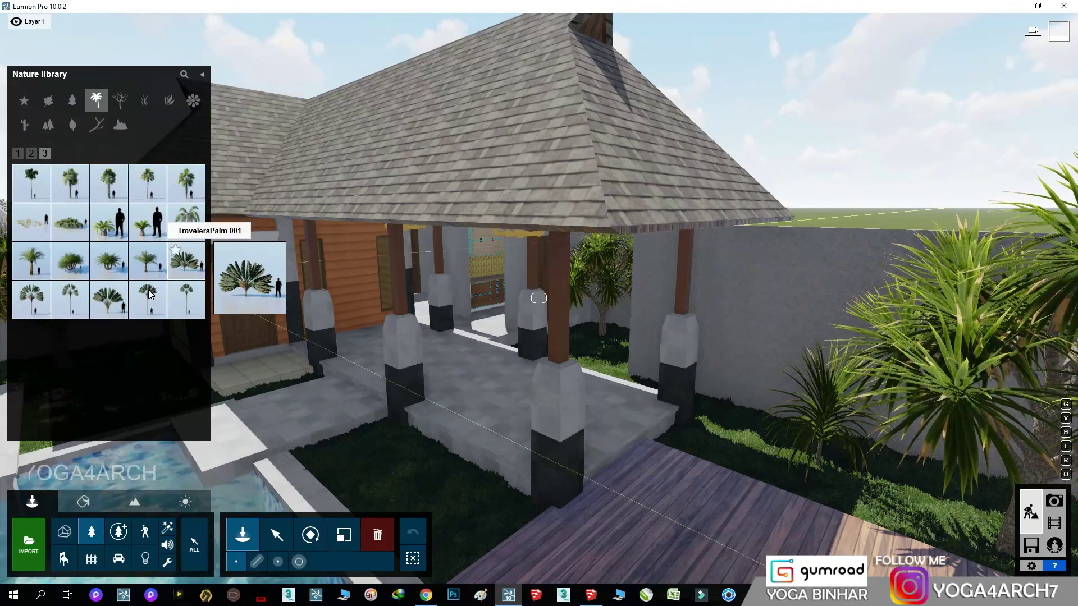
click(109, 299)
click(718, 416)
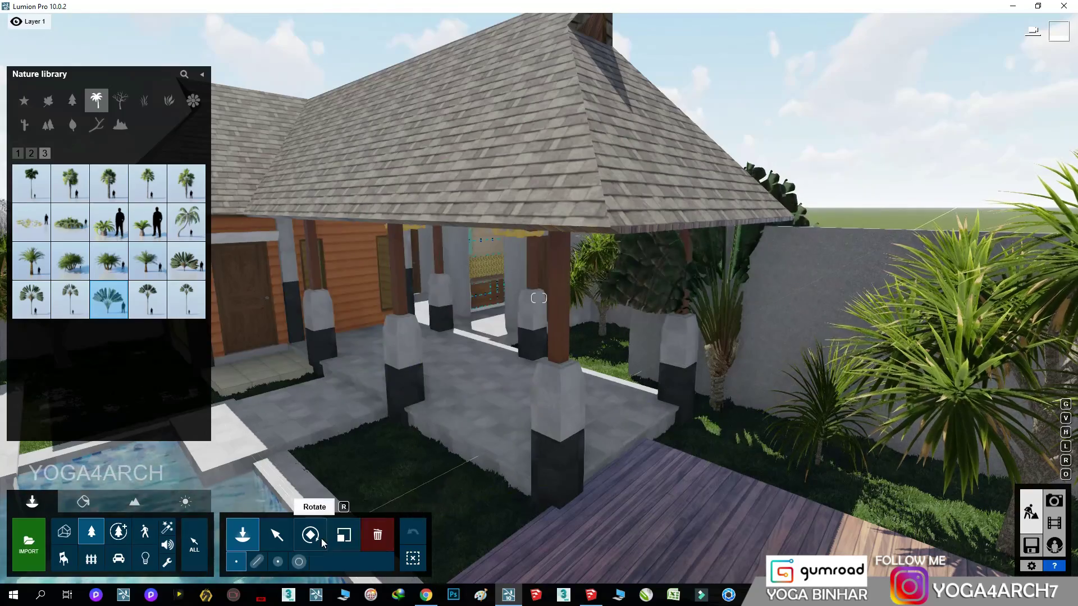
click(716, 411)
mouse_move(689, 437)
mouse_down()
mouse_move(690, 427)
mouse_move(724, 430)
mouse_up()
key(a)
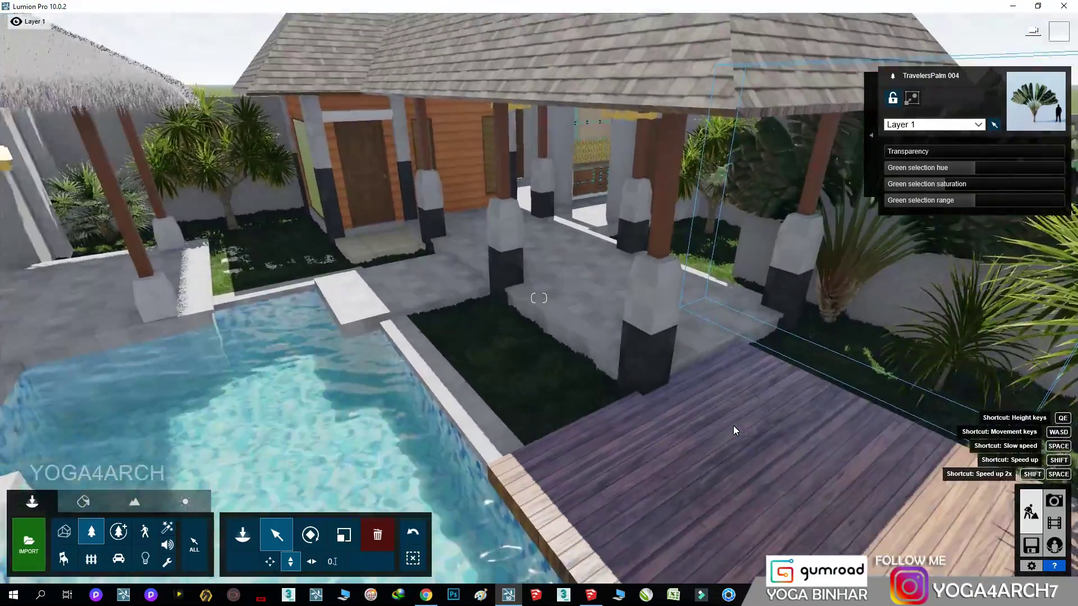
Place the plumeria 1b tree by the pool, enlarged and rotated, and view it in Photo mode.
click(64, 531)
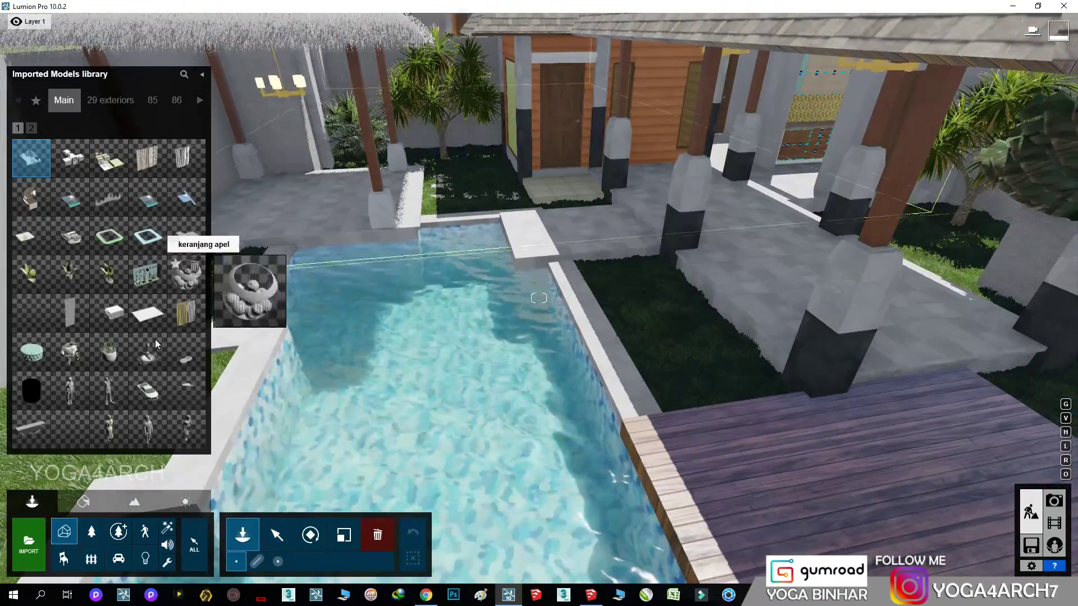
click(184, 74)
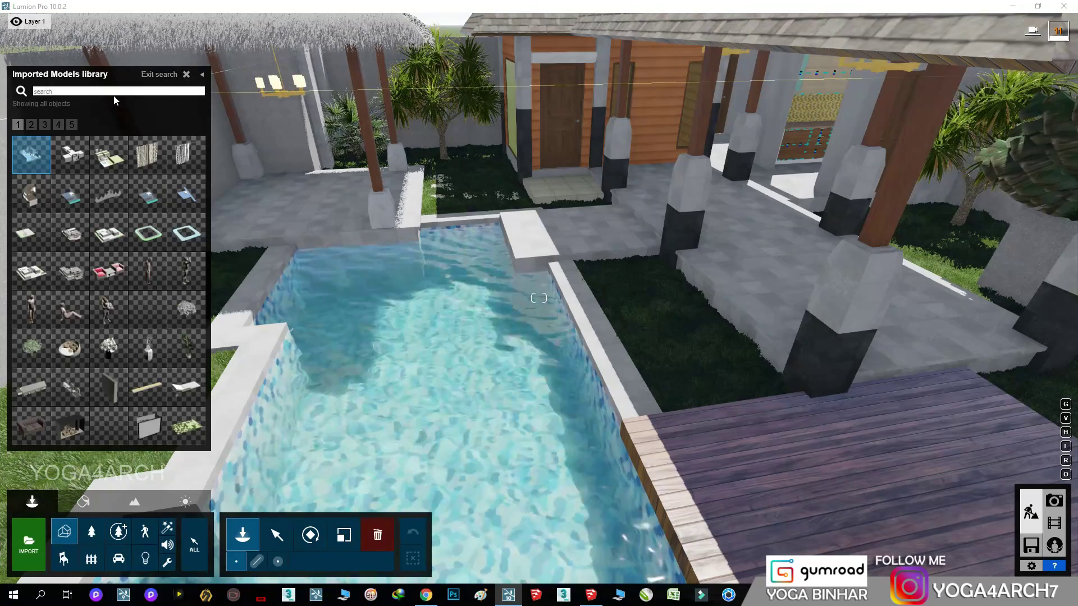
text(pl)
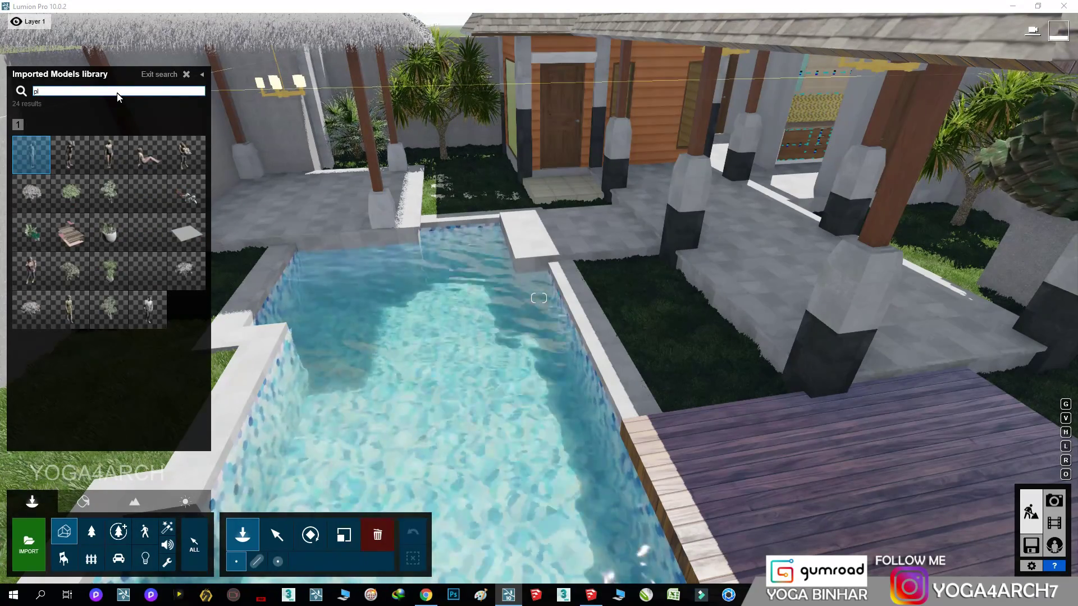
text(u)
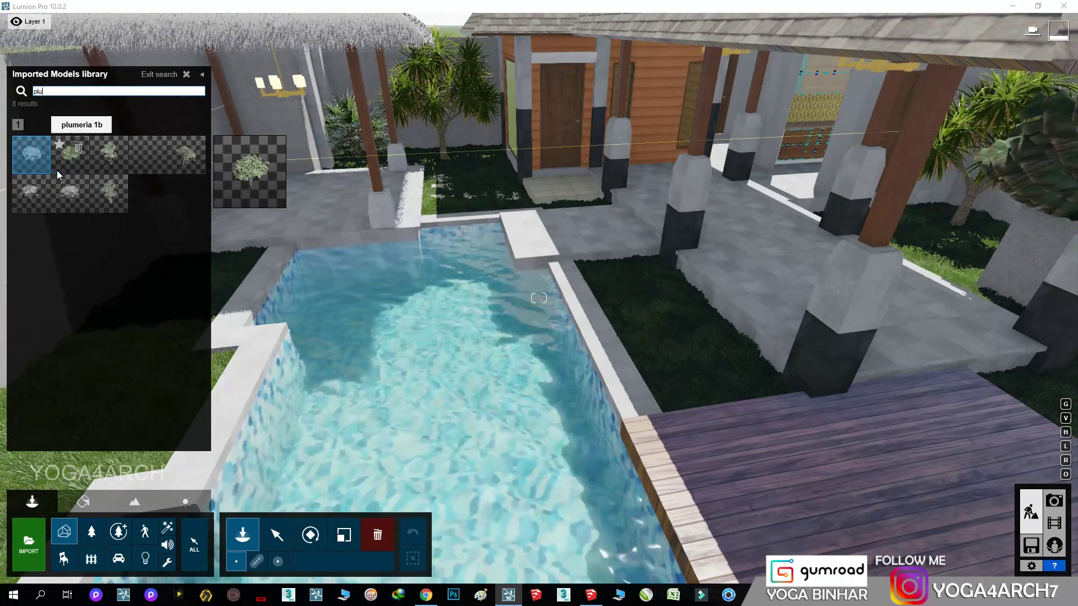
click(65, 166)
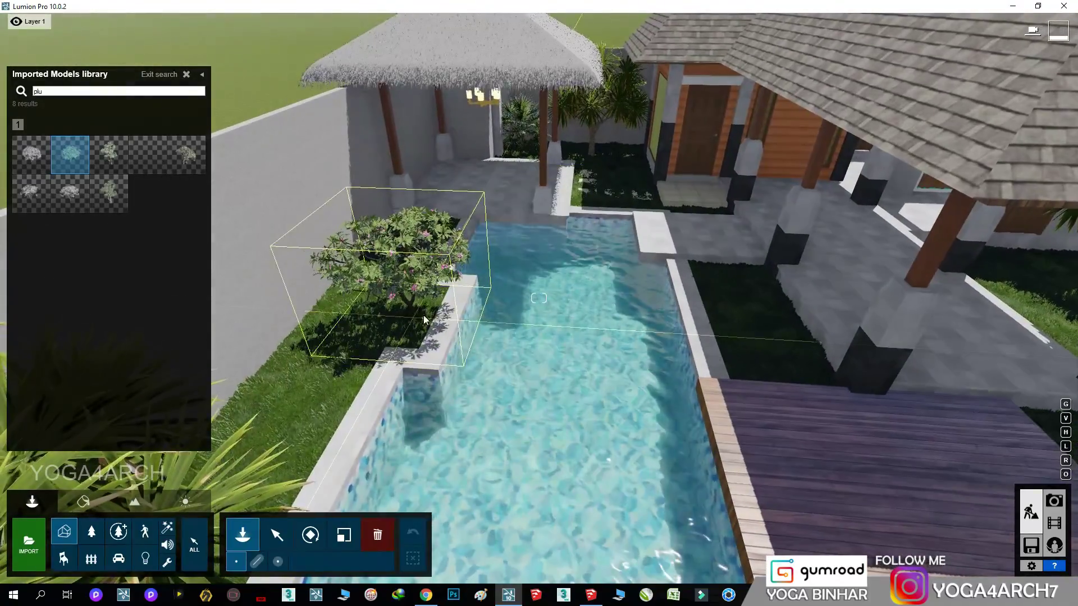
click(424, 319)
drag(413, 329, 574, 274)
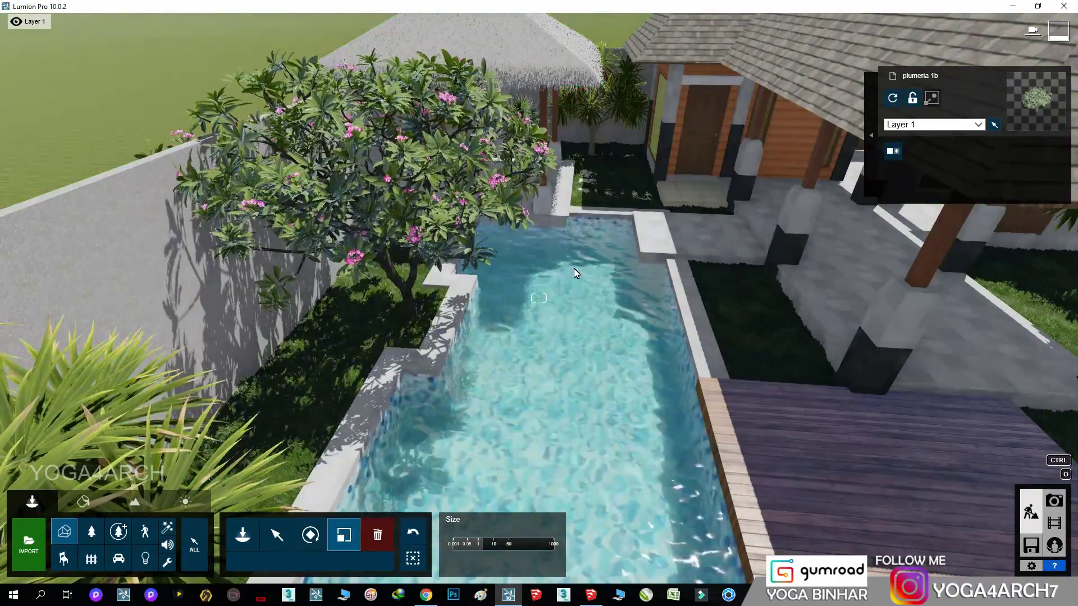
click(310, 535)
drag(413, 318, 565, 326)
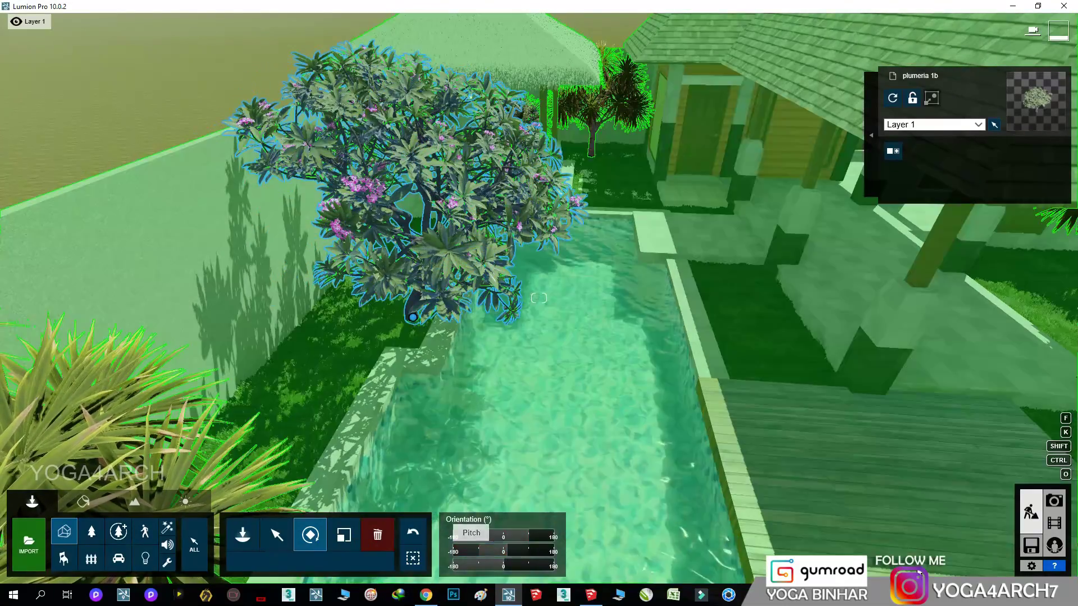
click(89, 514)
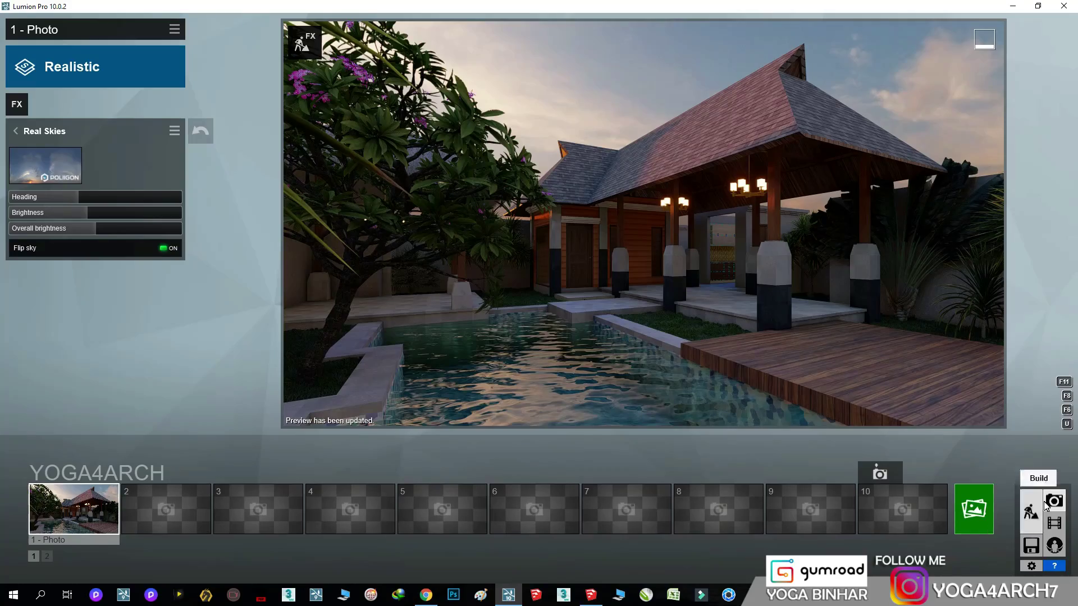
Back in Build mode, reselect the plumeria tree and adjust its Heading slider.
click(1043, 505)
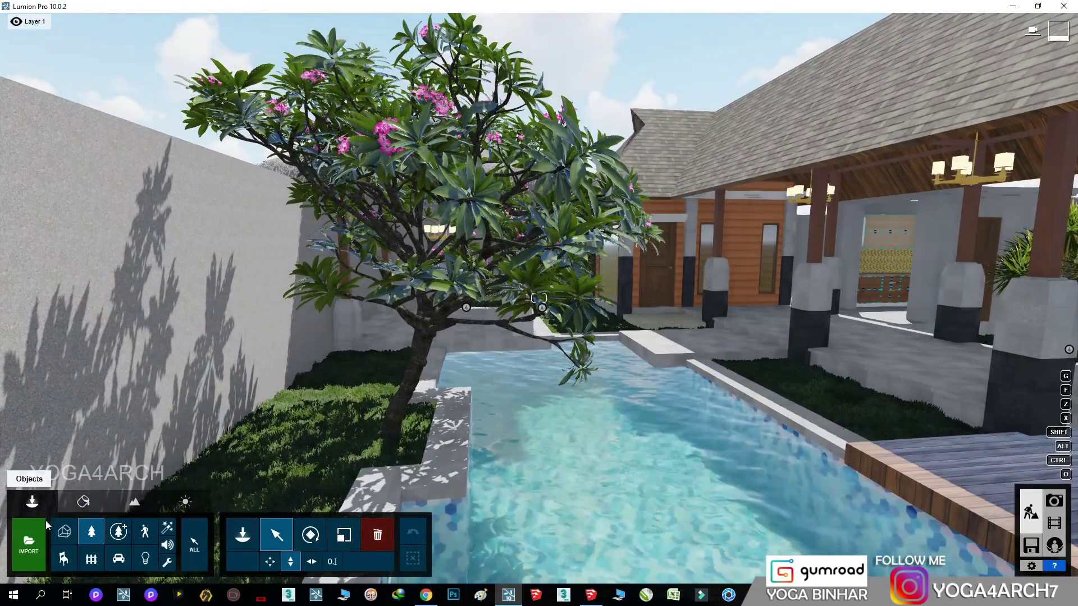
click(64, 531)
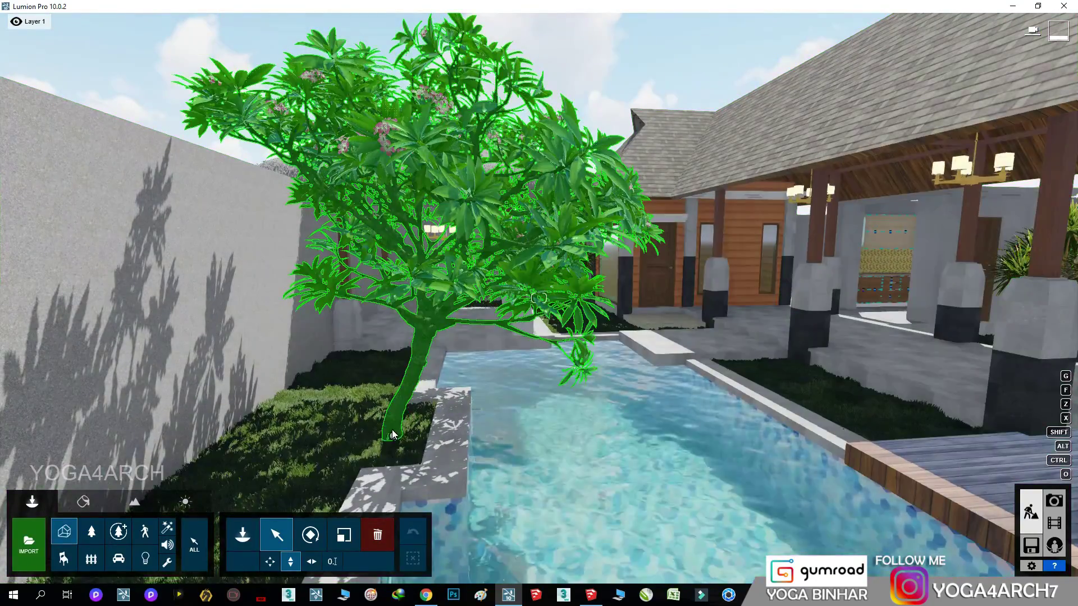
click(404, 393)
click(310, 535)
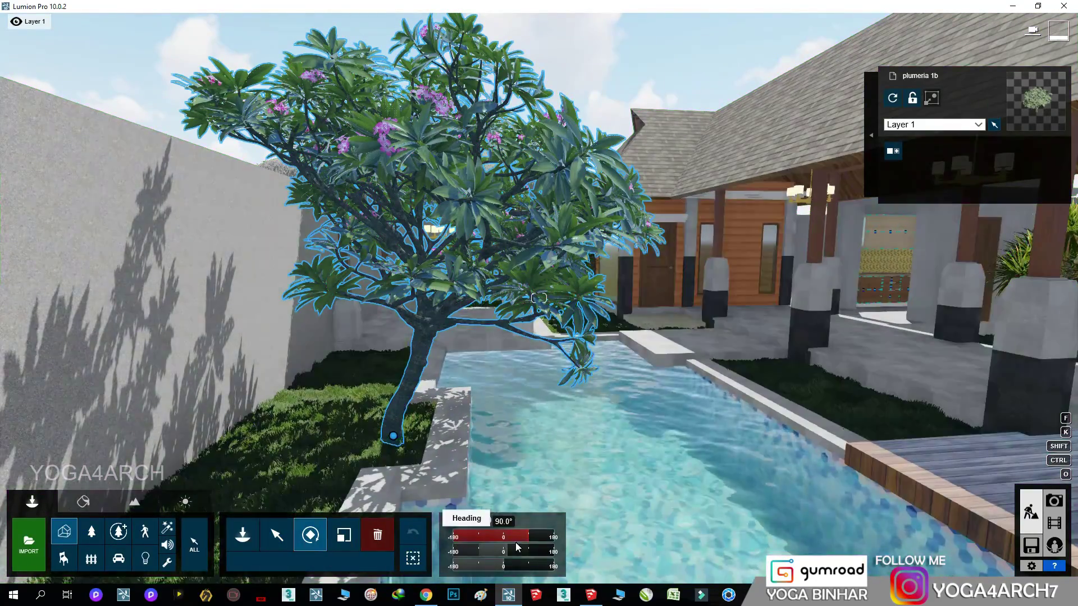
drag(516, 540, 530, 538)
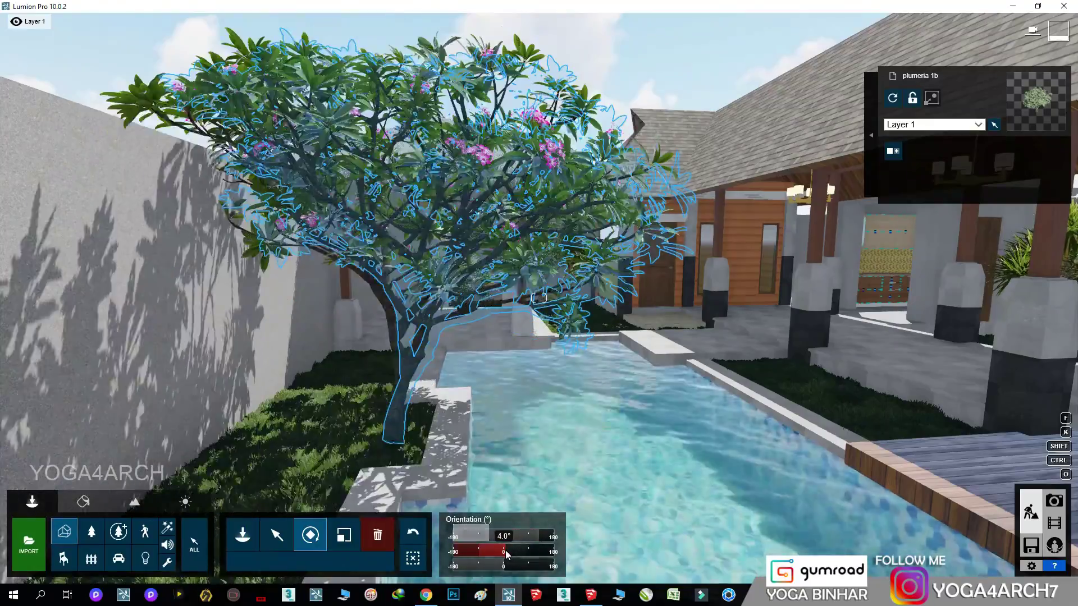
scroll(590, 426, down, 5)
scroll(590, 427, up, 5)
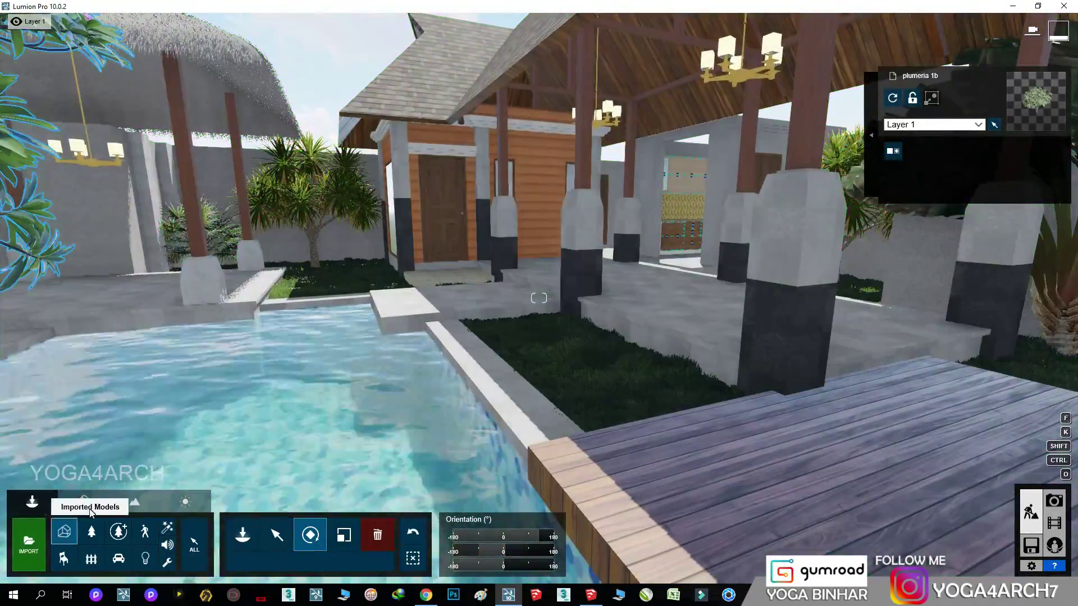
Cover the small house's walls with Polii Wood Flooring 03 2k, grain rotated to about 82.8°.
click(83, 501)
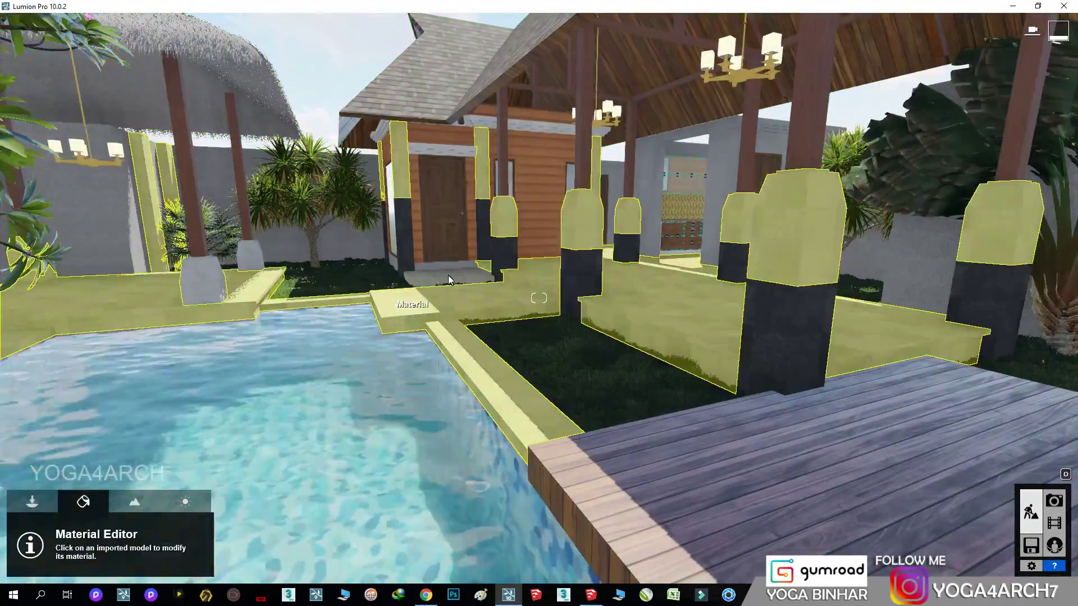
click(527, 211)
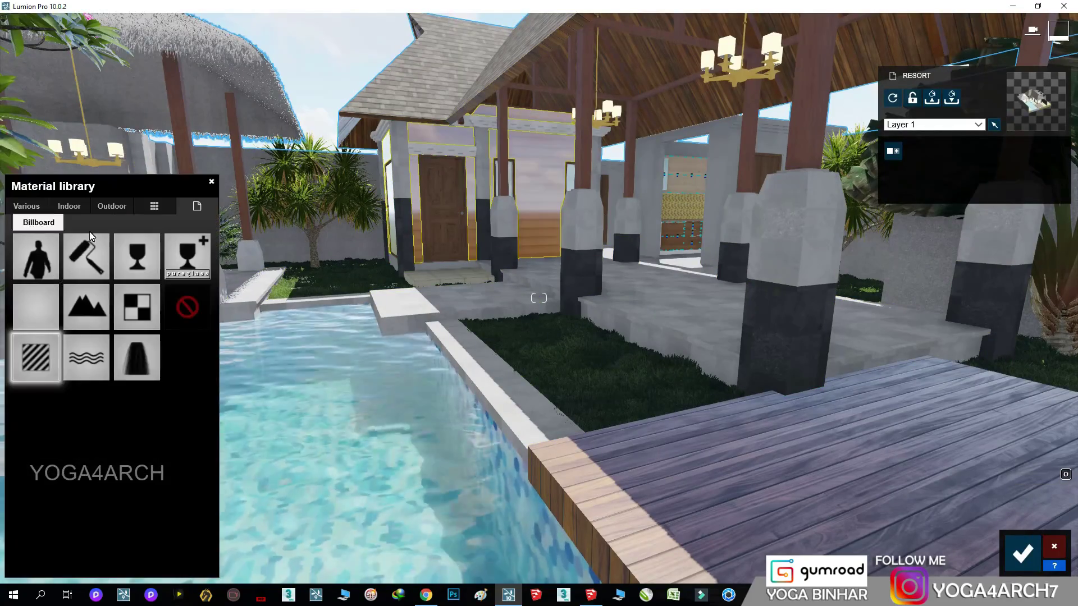
click(69, 206)
click(153, 268)
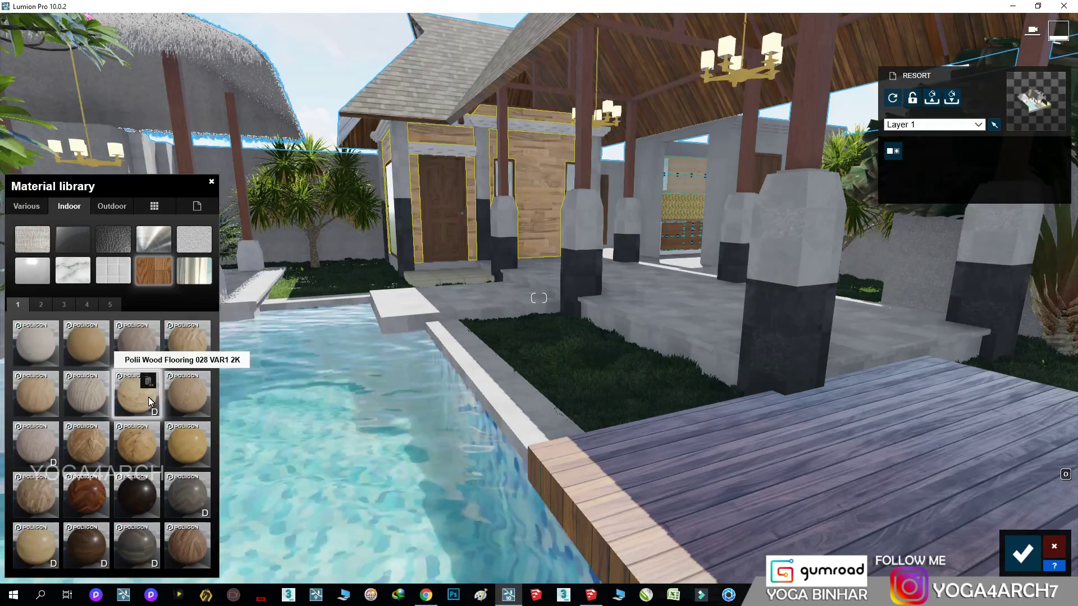
click(87, 448)
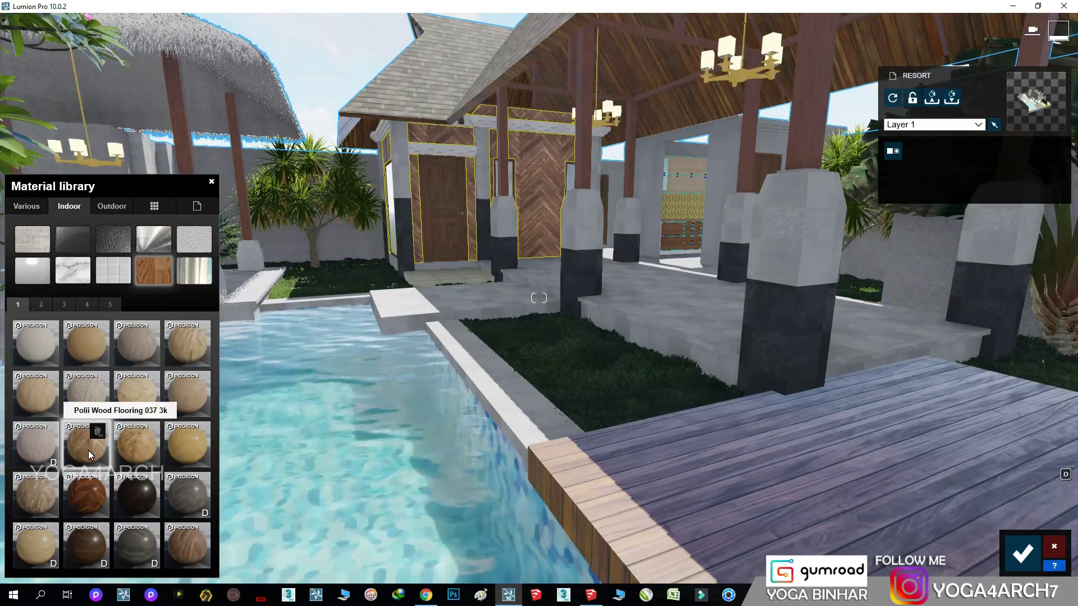
click(34, 503)
click(41, 507)
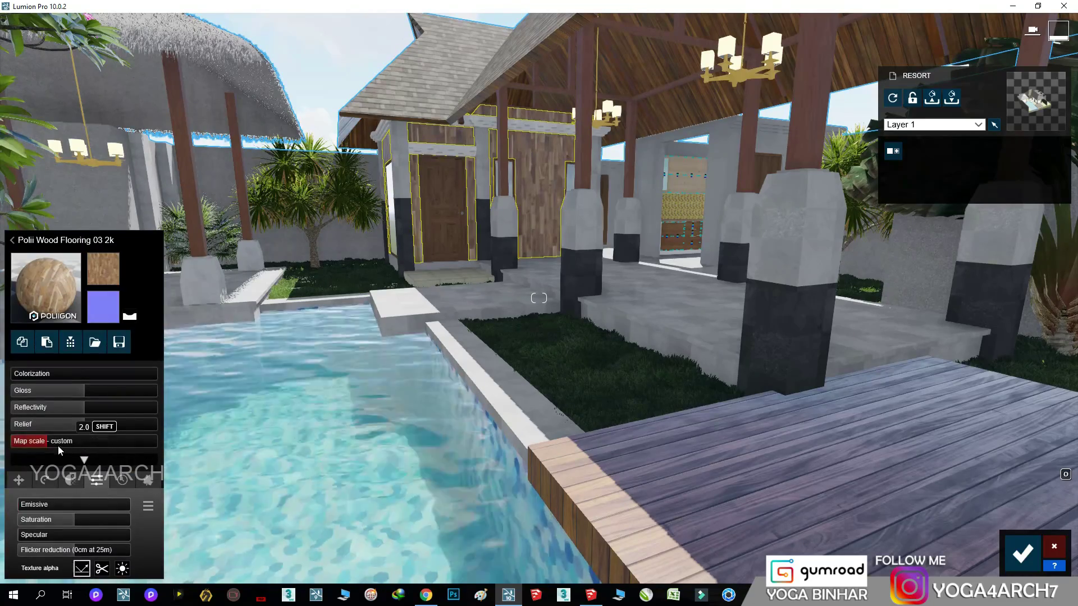
drag(34, 507, 36, 507)
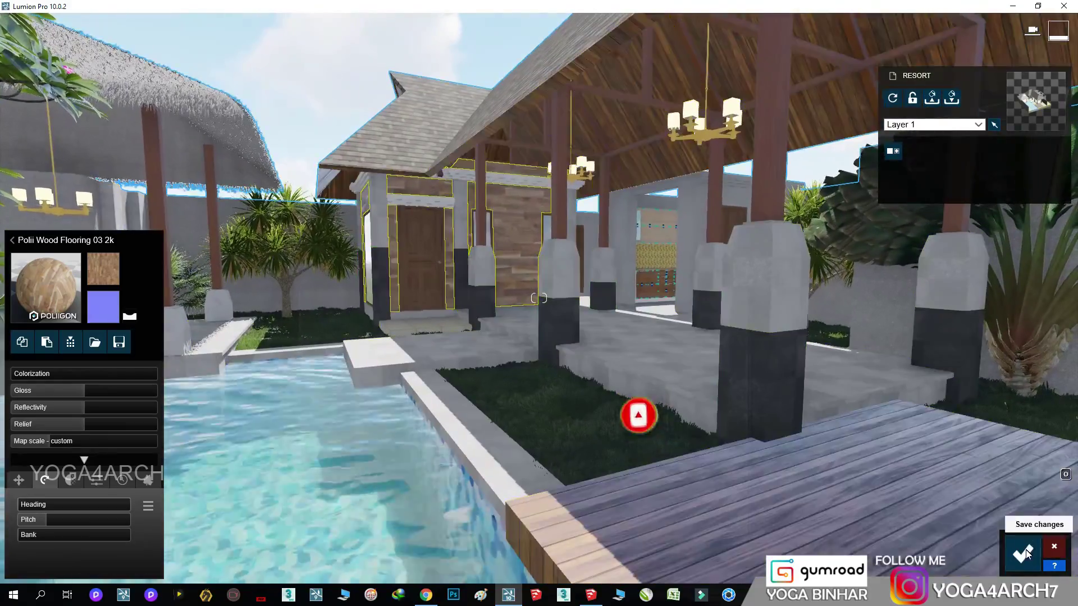
click(1023, 554)
key(s)
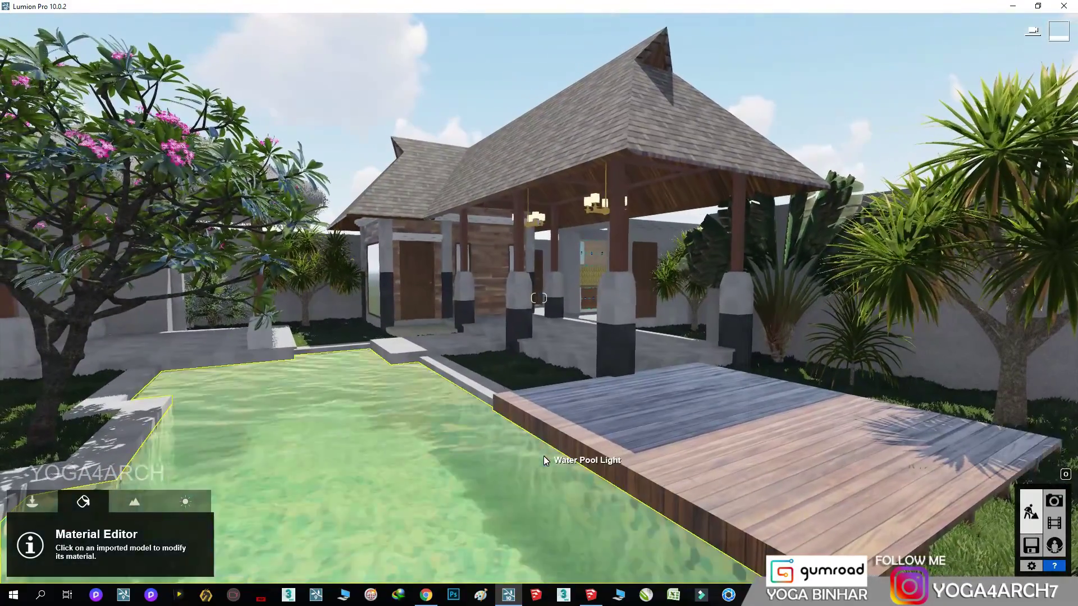
In SketchUp, close the top of the kitchen room with a face and push the ceiling lower.
key(alt+Tab)
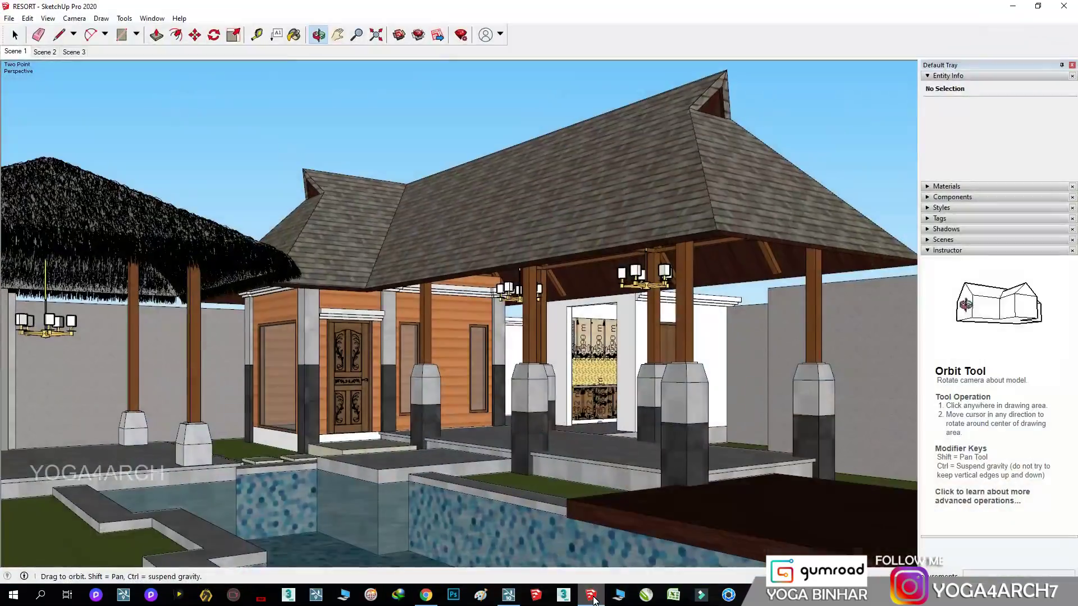
scroll(607, 316, up, 5)
scroll(404, 409, down, 5)
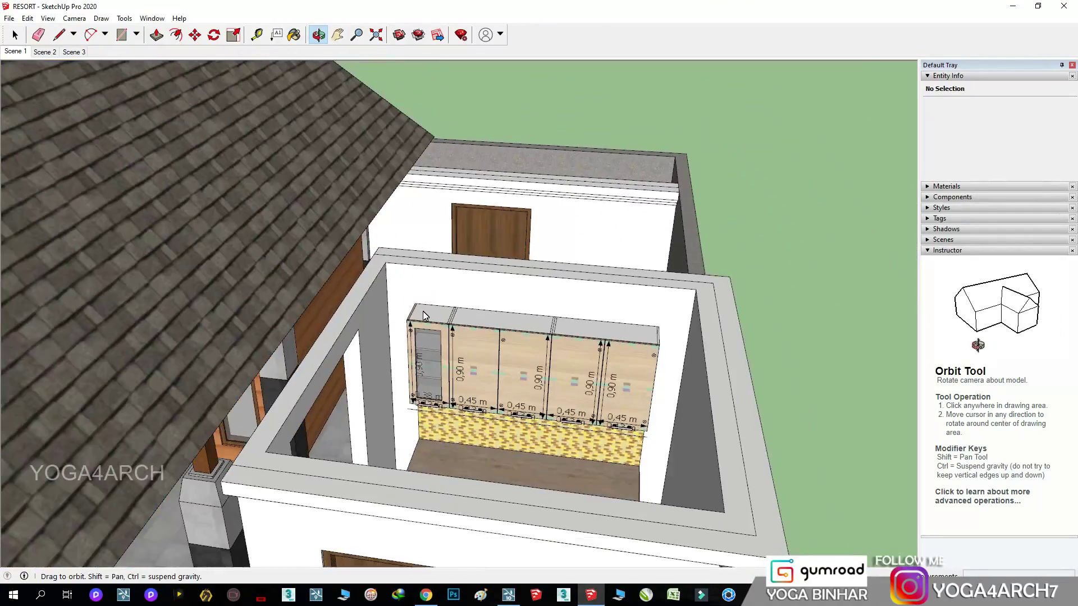
drag(423, 311, 288, 341)
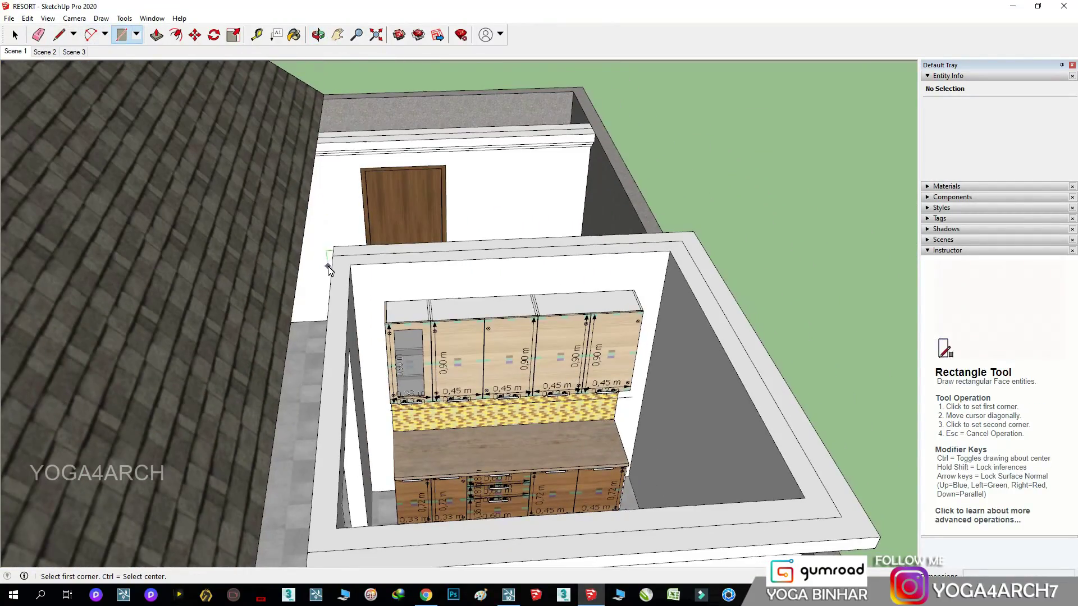
click(804, 508)
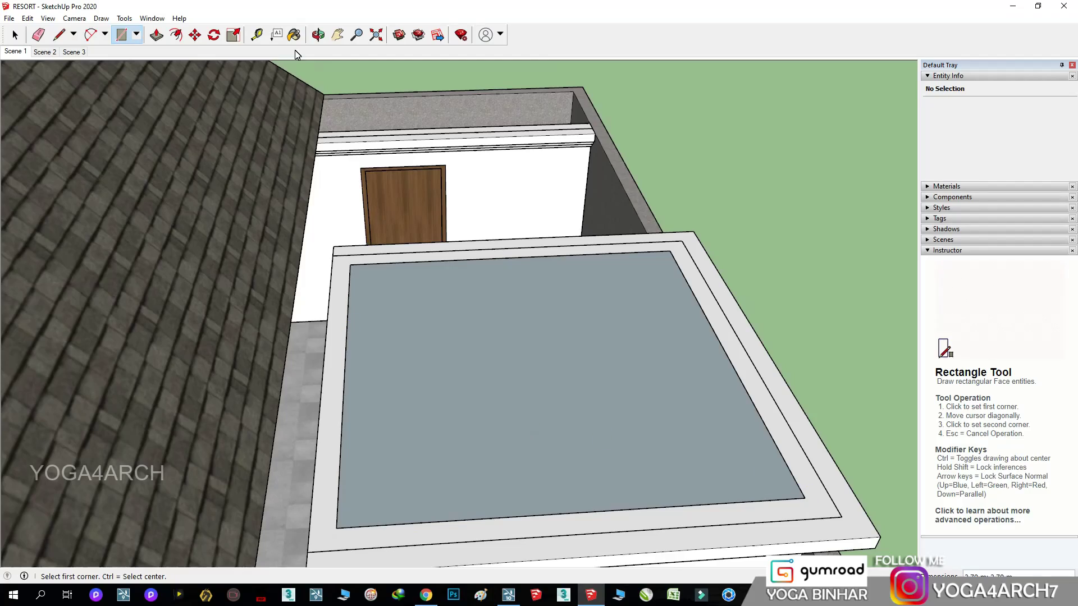
key(o)
scroll(460, 310, up, 5)
mouse_move(460, 310)
mouse_down()
mouse_move(554, 322)
mouse_move(437, 402)
mouse_up()
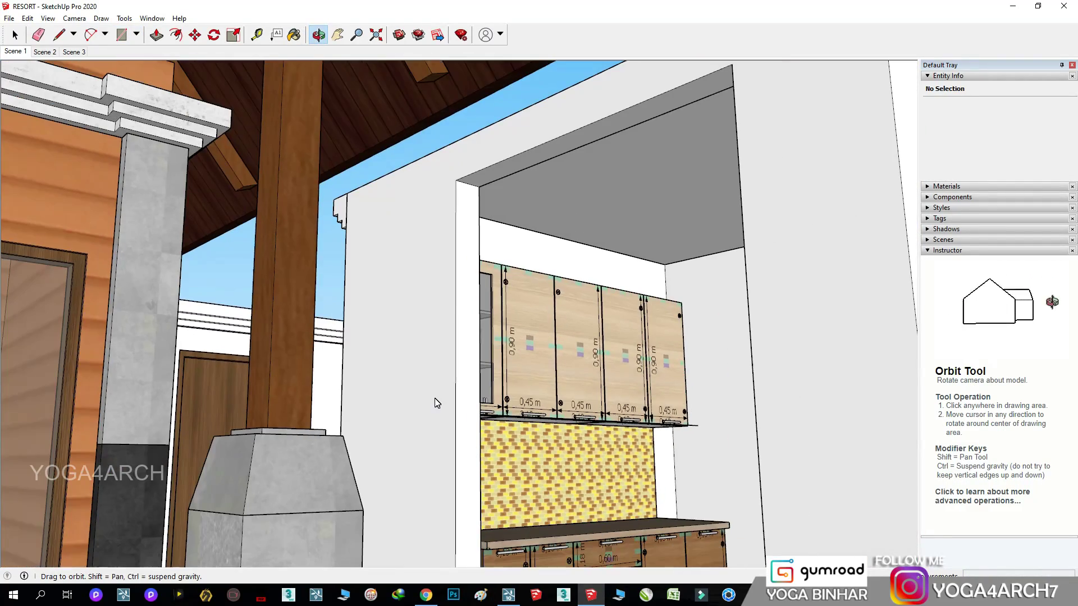
key(p)
click(674, 195)
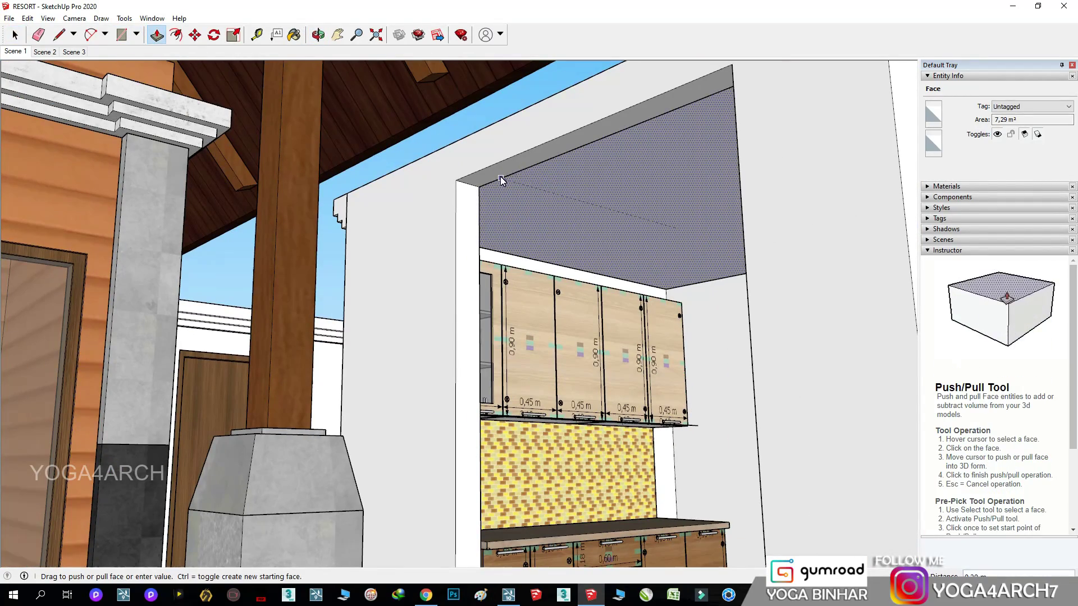
key(Escape)
scroll(425, 277, down, 3)
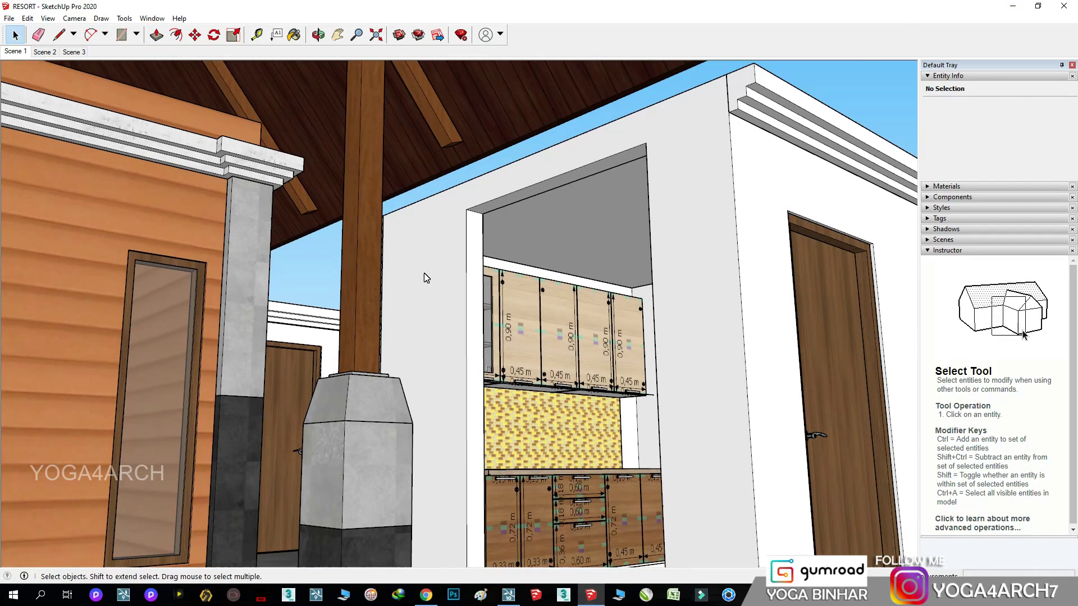
Save the model as SketchUp Version 8 format, overwriting the existing file.
click(9, 18)
click(34, 78)
click(236, 502)
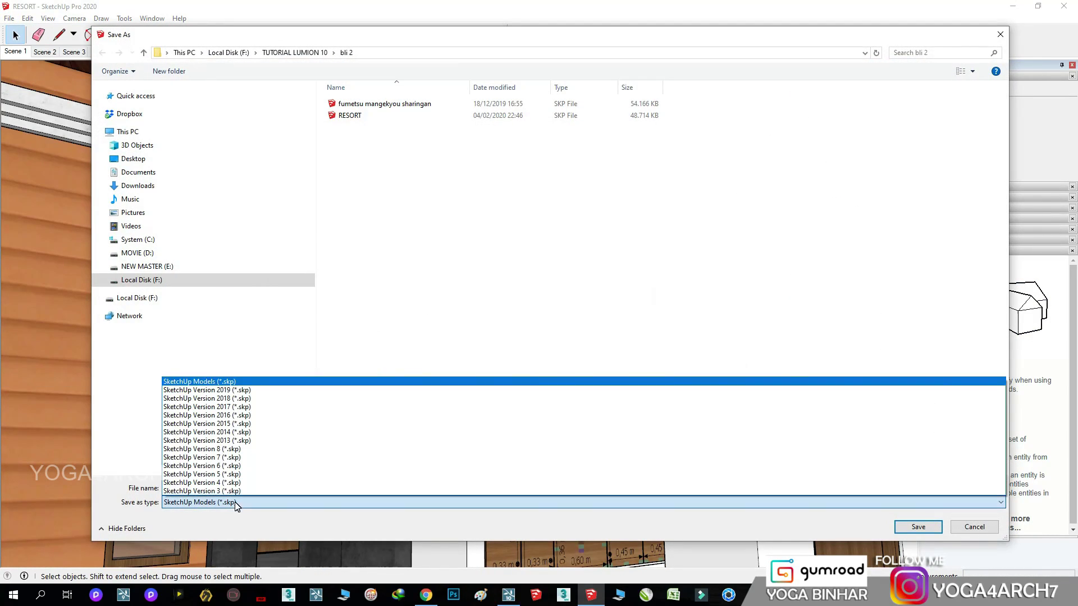
click(233, 435)
click(566, 299)
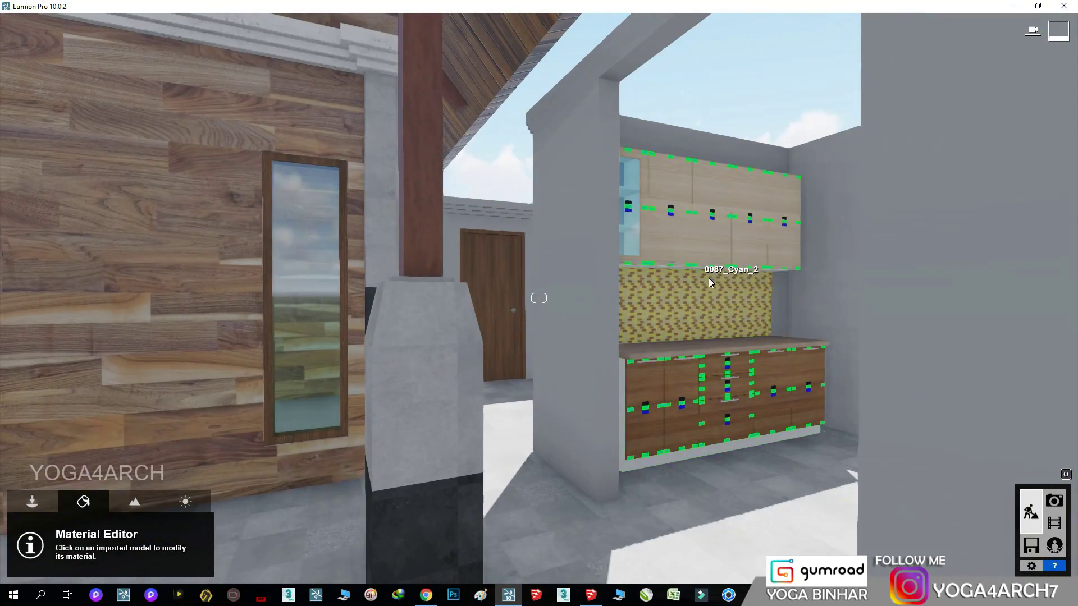
Apply Invisible to the cyan and two other coloured dimension-mark materials on the cabinets.
click(708, 278)
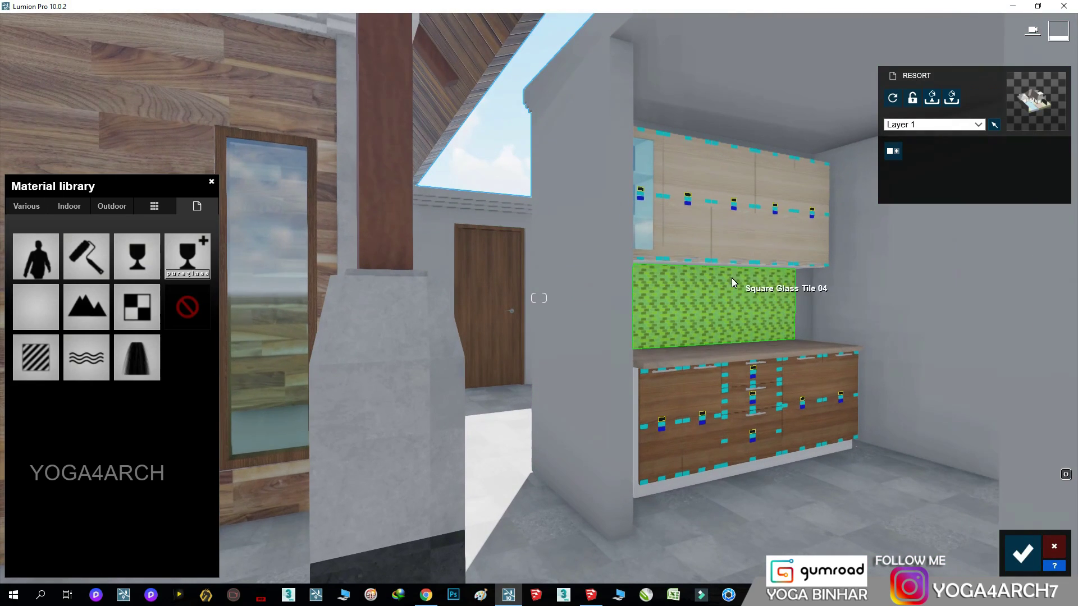
click(36, 255)
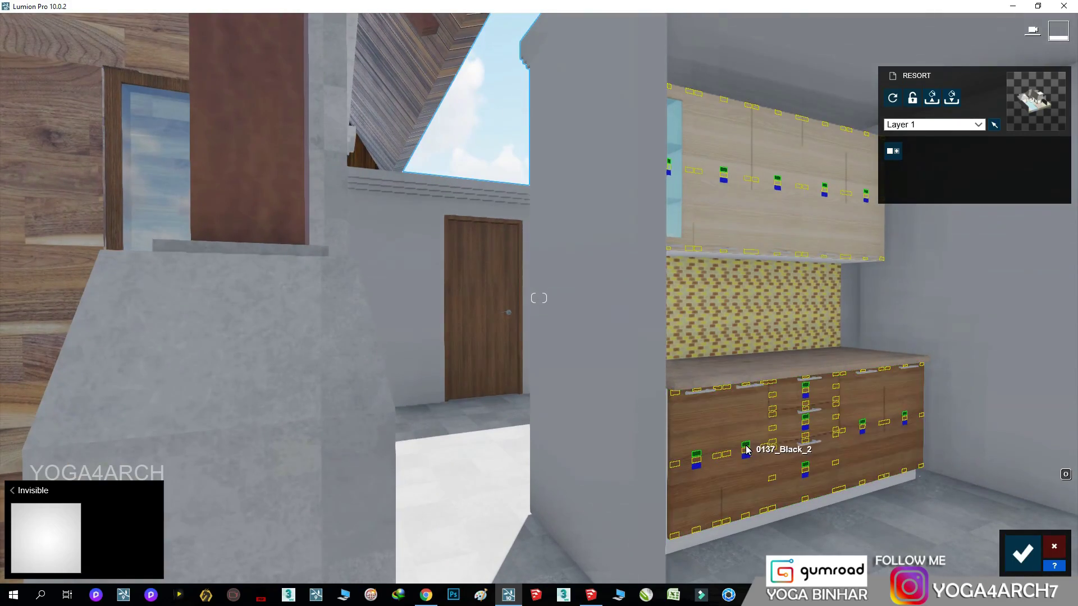
click(740, 444)
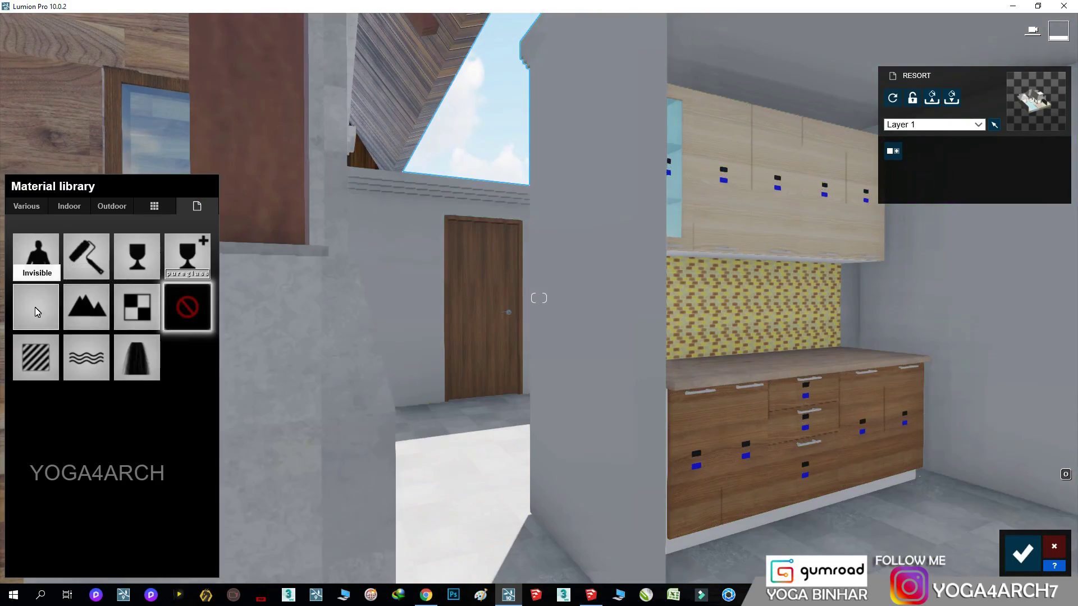
click(35, 308)
click(742, 162)
click(35, 308)
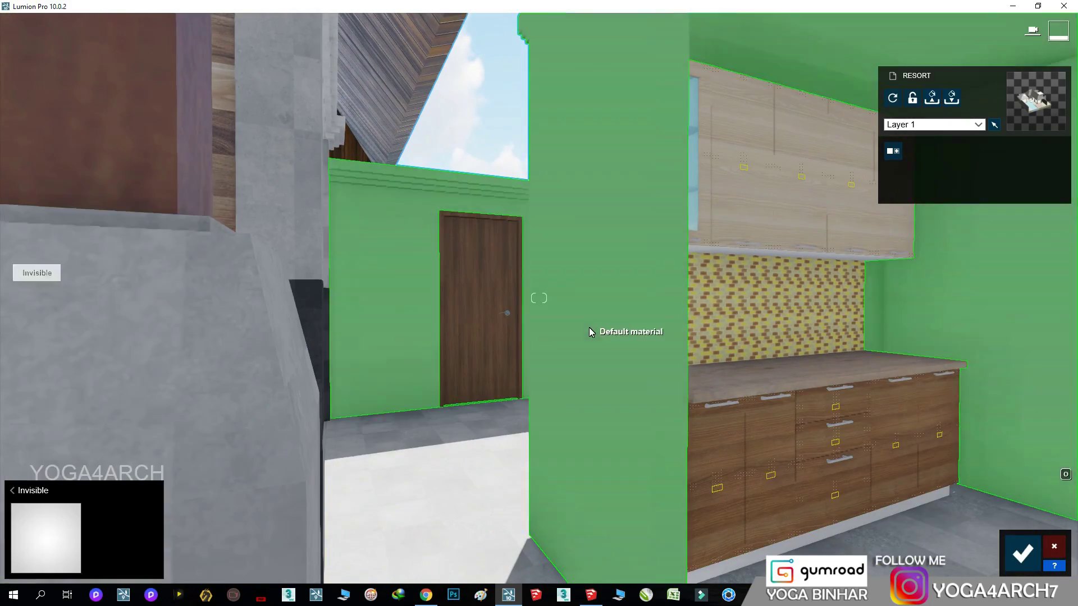
scroll(589, 332, down, 5)
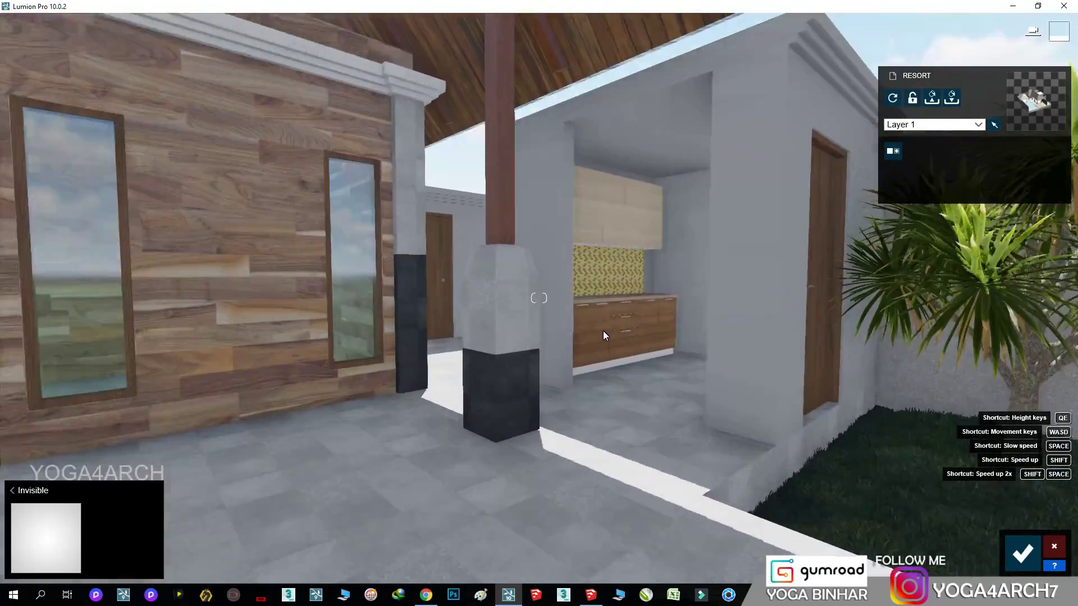
scroll(595, 345, up, 5)
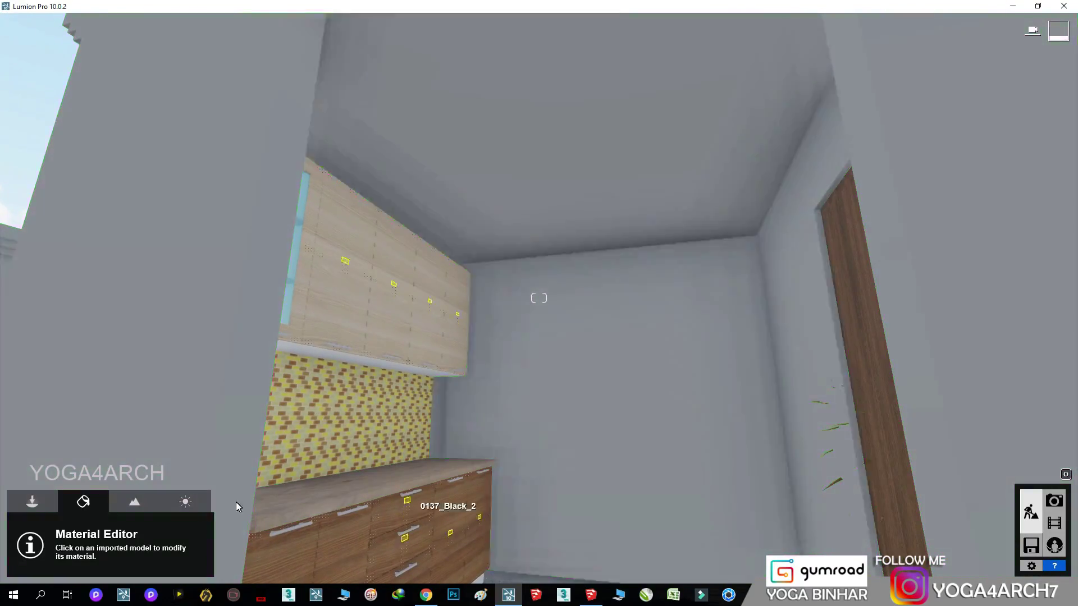
Place a warm orange kitchen ceiling spotlight with maximum cone angle and lowered brightness.
click(34, 502)
click(145, 559)
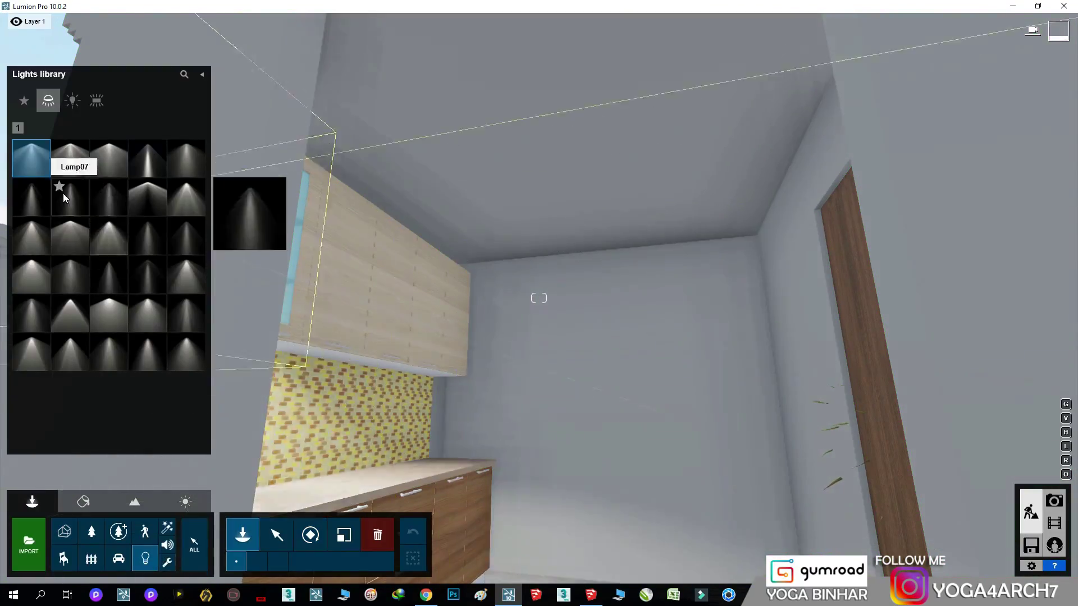
click(563, 146)
click(277, 535)
click(563, 145)
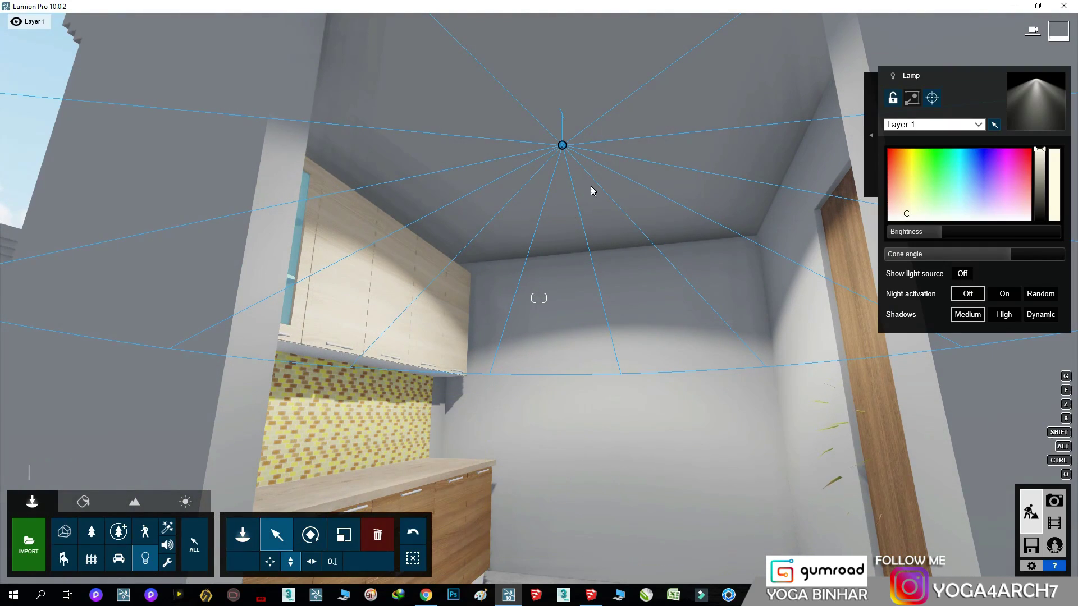
click(898, 181)
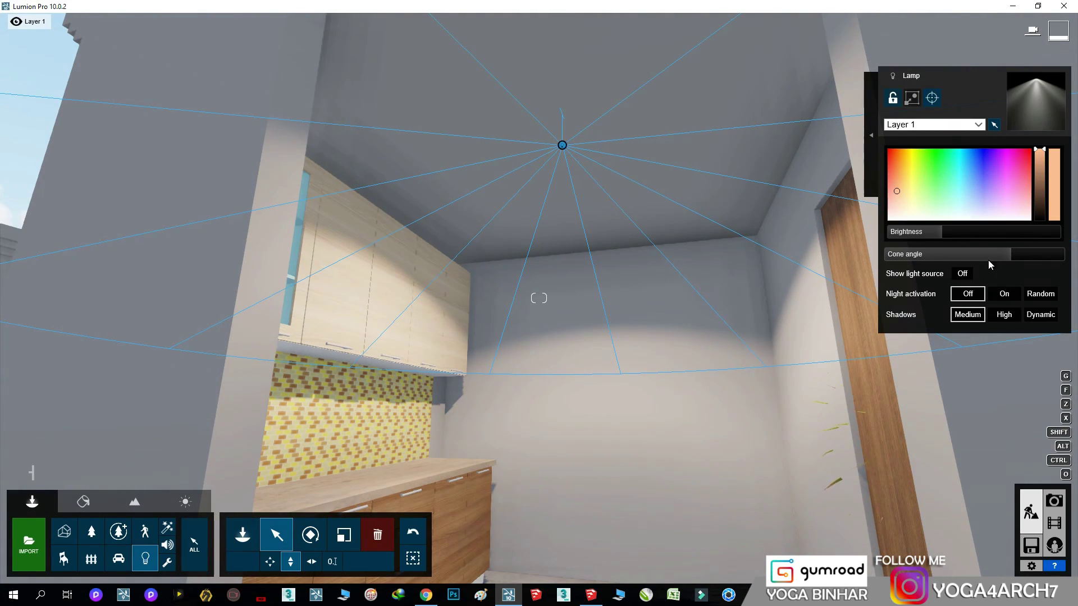
drag(989, 258, 1058, 257)
drag(939, 236, 933, 234)
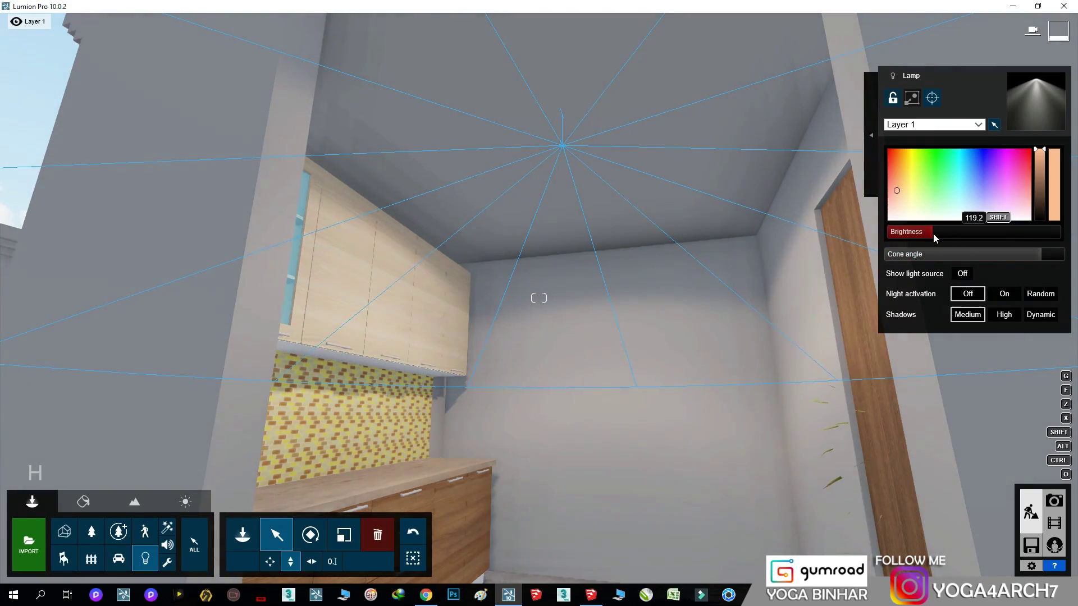
mouse_move(933, 234)
right_down()
mouse_move(490, 304)
mouse_move(448, 298)
right_up()
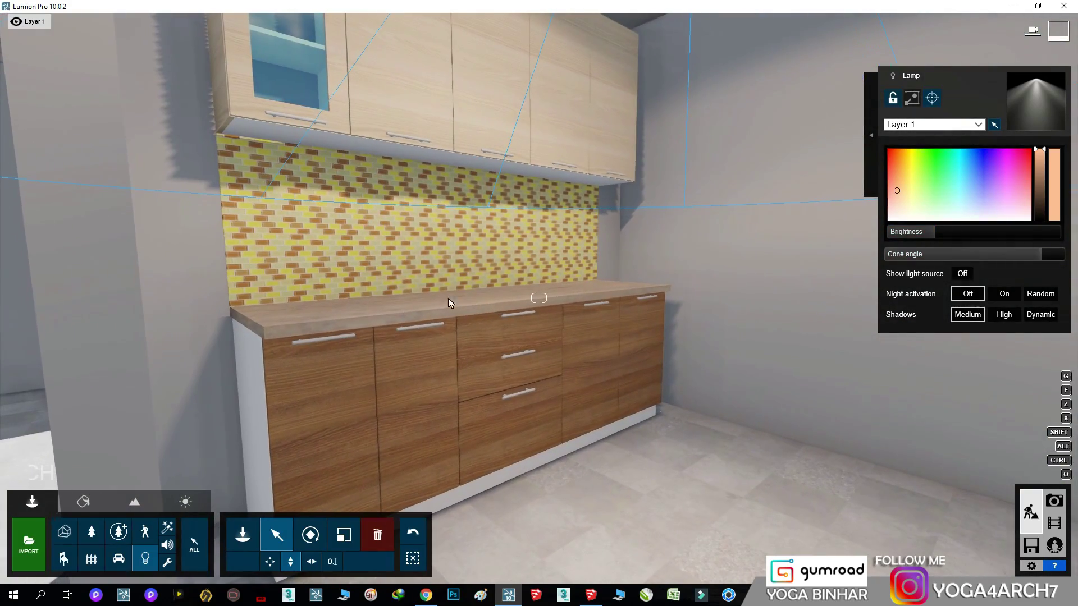
Give the kitchen backsplash a dark mosaic tile material.
click(88, 502)
click(339, 291)
click(69, 206)
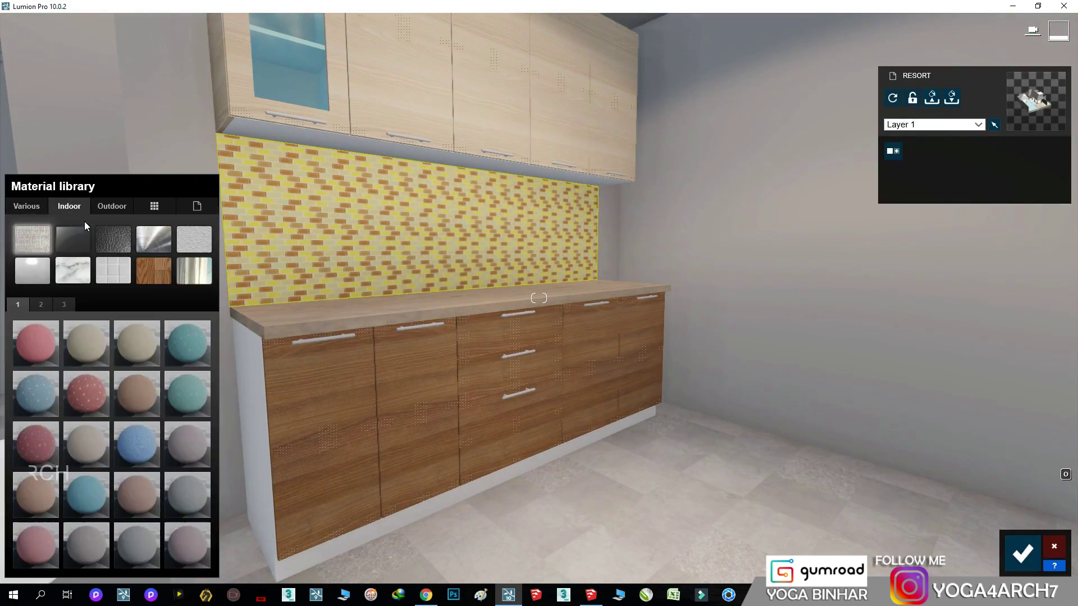
click(113, 270)
click(128, 346)
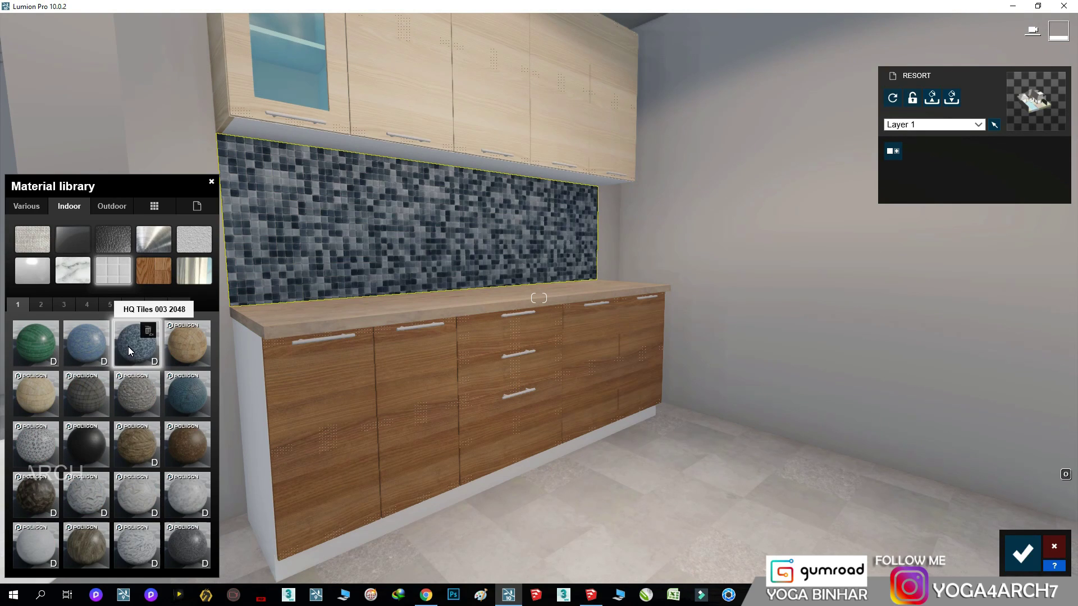
Make the countertop white and give the cabinet handles a metal material.
click(285, 331)
click(35, 362)
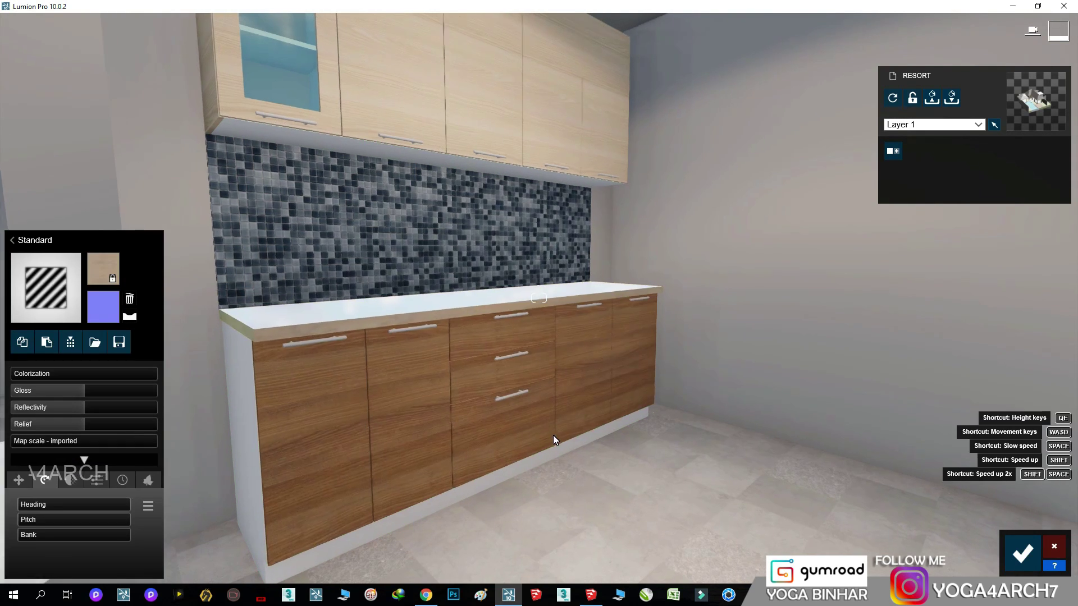
click(490, 367)
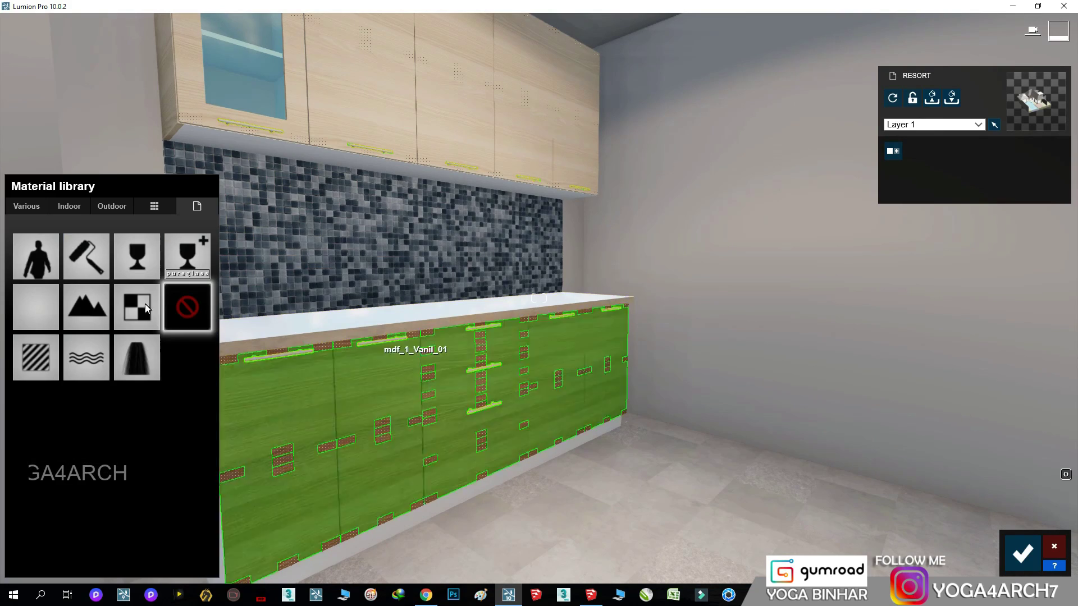
click(145, 305)
click(153, 239)
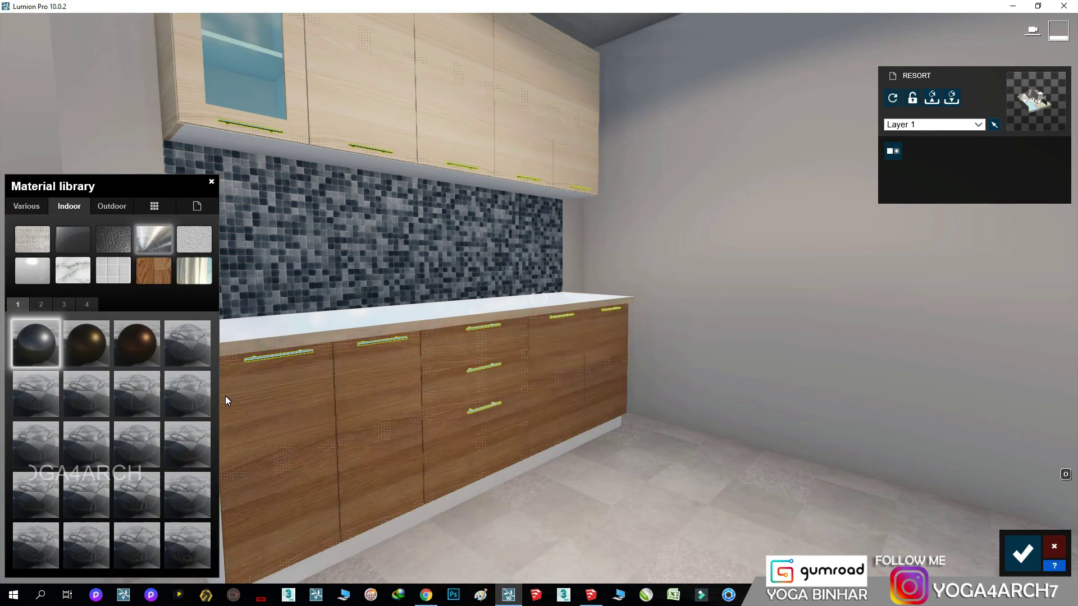
click(1023, 553)
Place a Line Light just beneath the kitchen's upper cabinets.
click(32, 501)
click(144, 559)
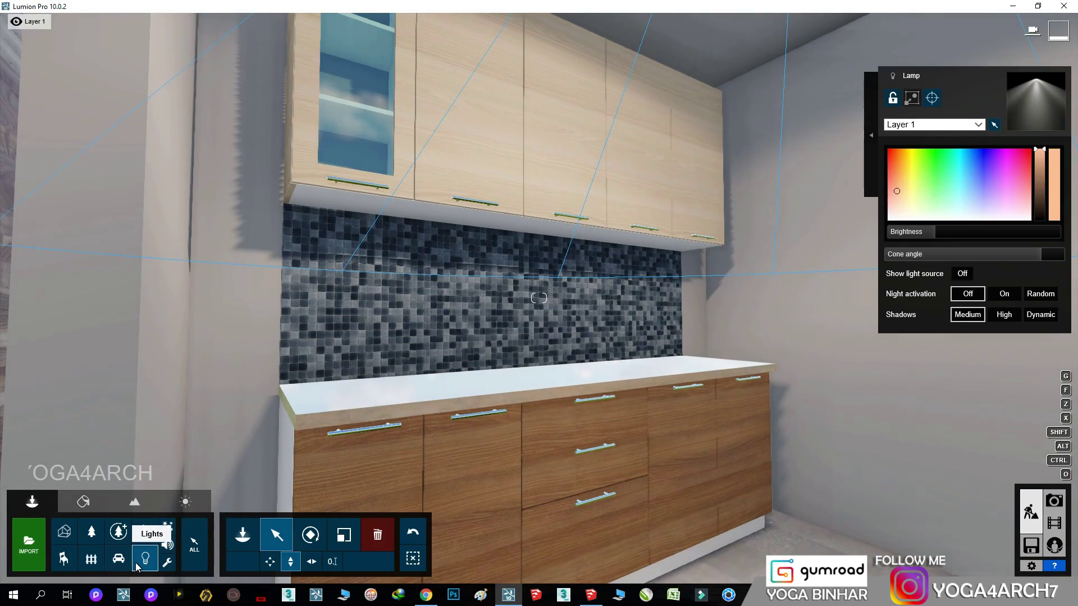
click(97, 100)
click(70, 158)
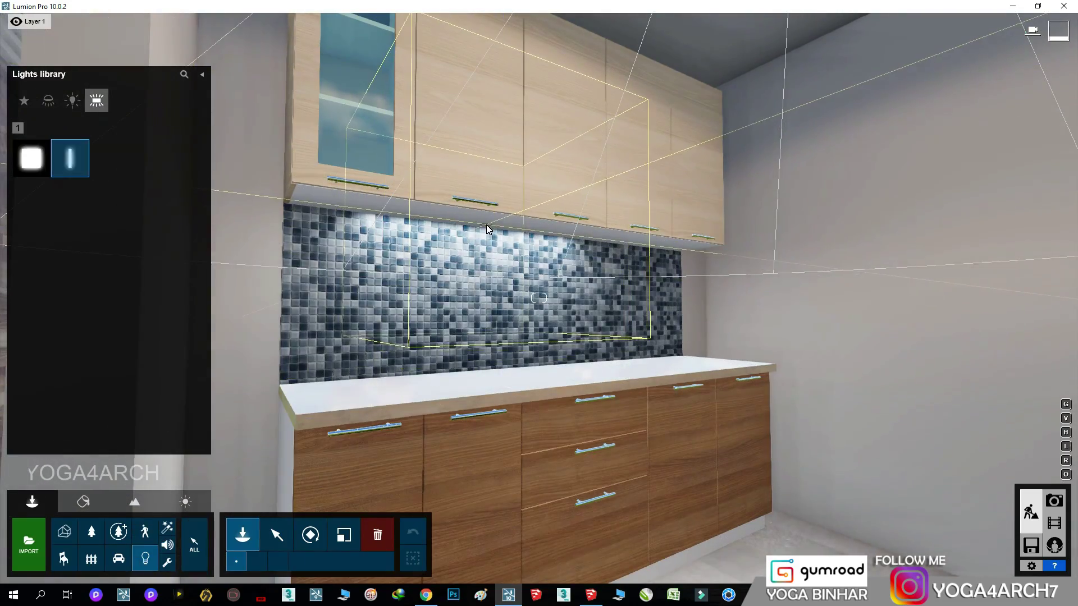
click(486, 225)
click(277, 535)
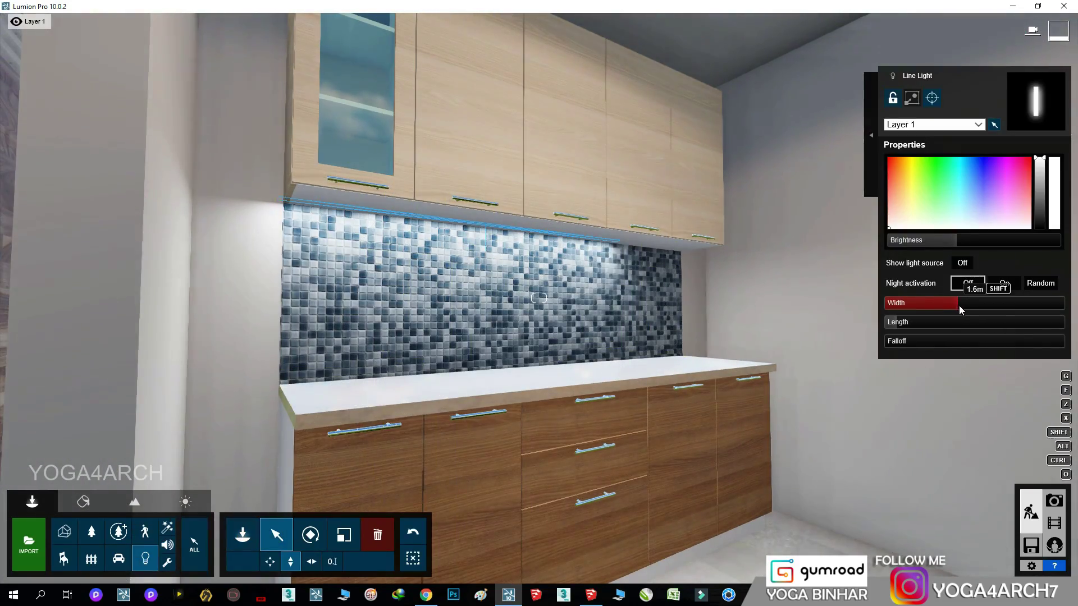
mouse_move(486, 230)
mouse_down()
mouse_move(486, 277)
mouse_move(532, 240)
mouse_up()
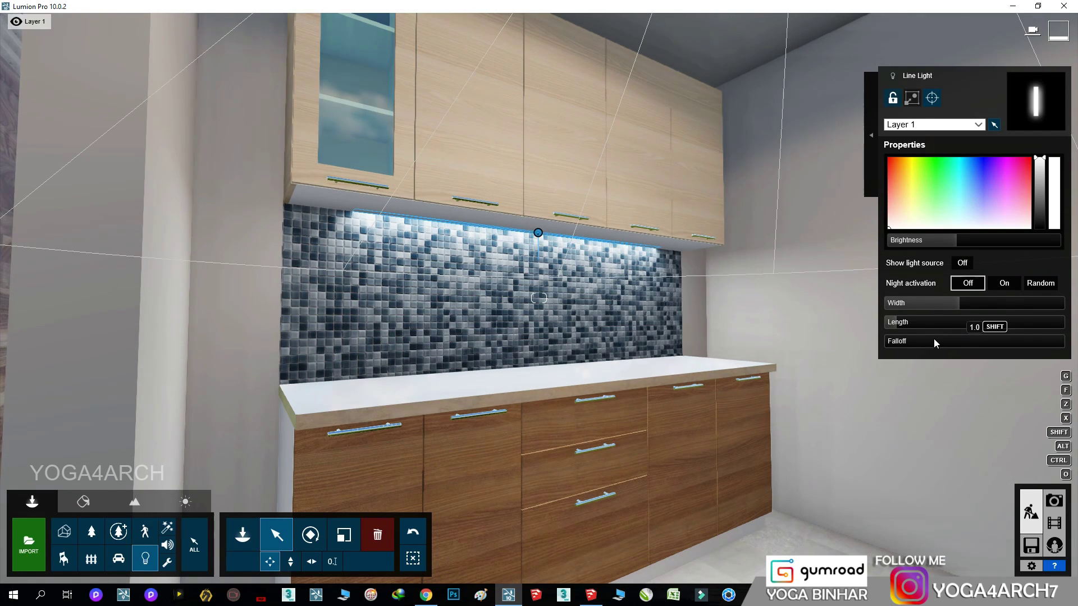
Increase the line light's falloff and width, tint it warm orange, and preview the dusk photo.
drag(935, 341, 916, 332)
drag(973, 312, 966, 306)
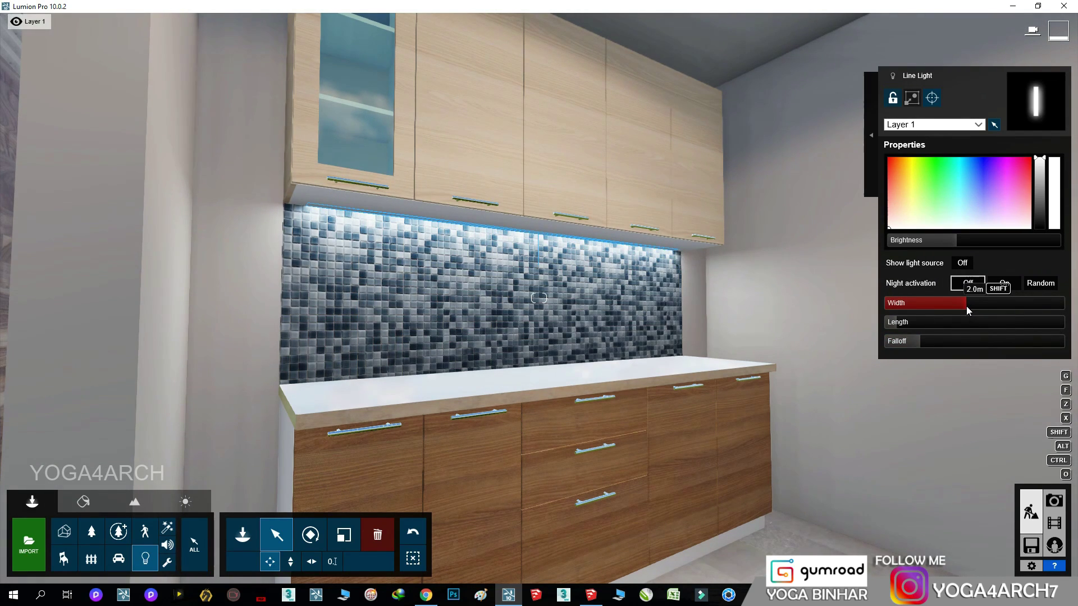
click(897, 193)
drag(894, 176, 896, 170)
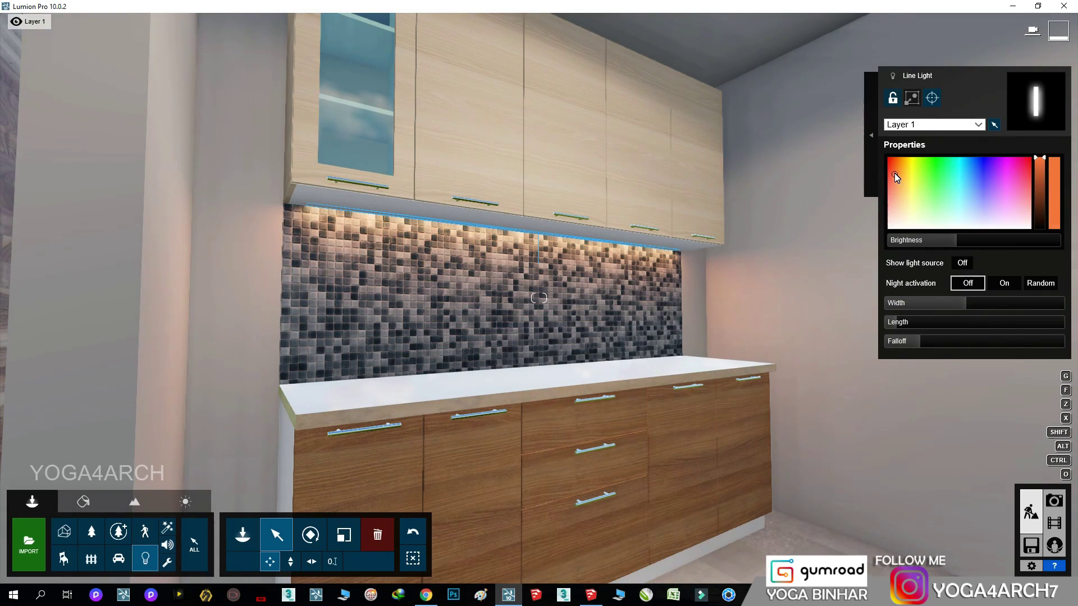
click(1063, 500)
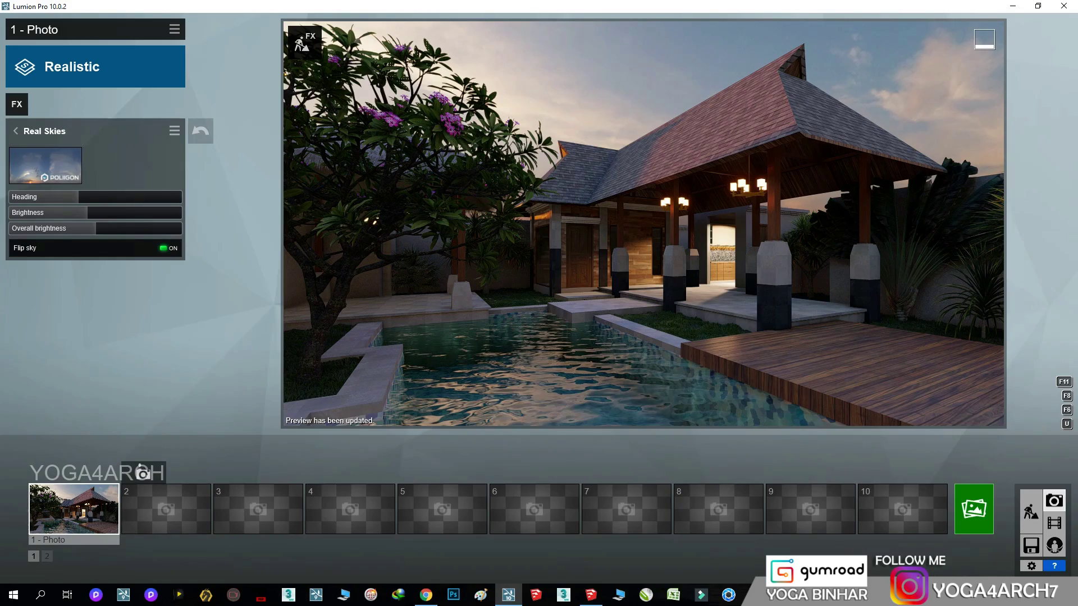
Switch between the scene editor and photo preview to review the framing, selecting a lamp.
click(1031, 511)
click(661, 290)
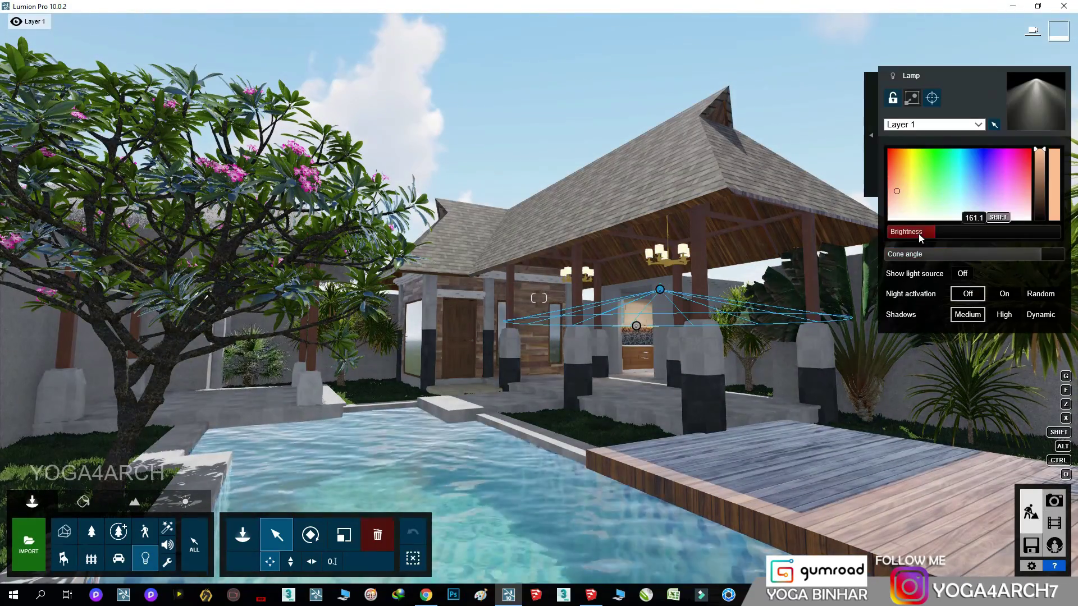
click(1055, 500)
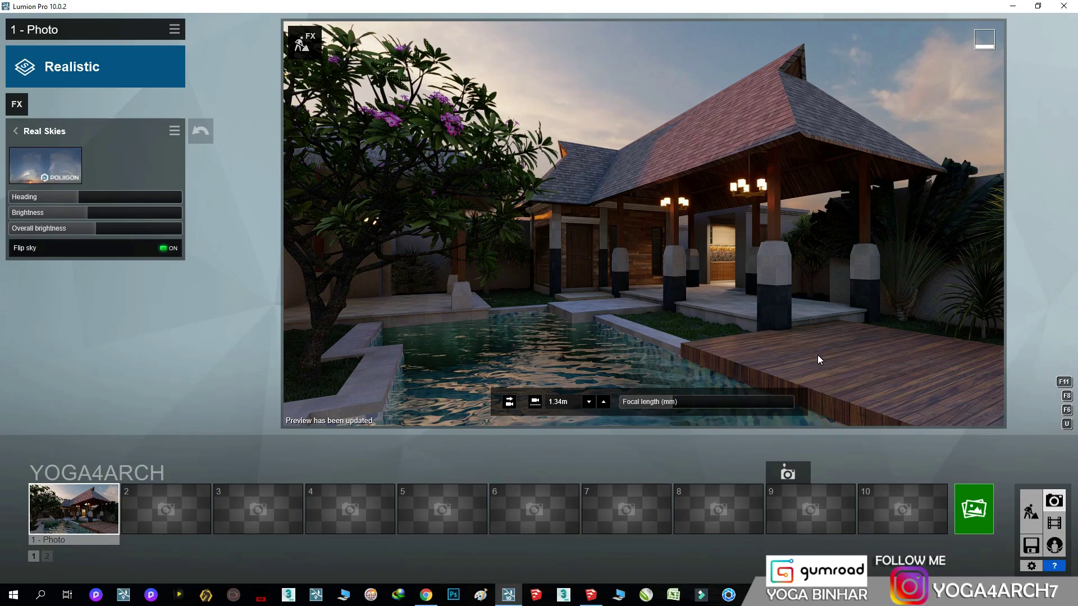
click(1031, 511)
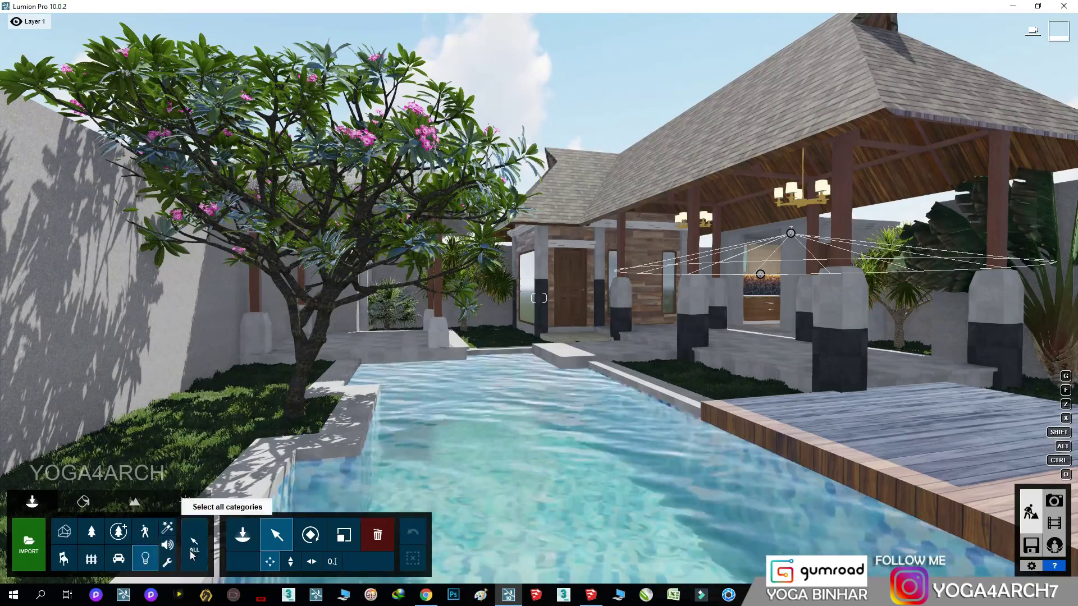
Shrink the plumeria tree beside the pool and shift it to the left.
click(64, 531)
click(344, 535)
click(302, 421)
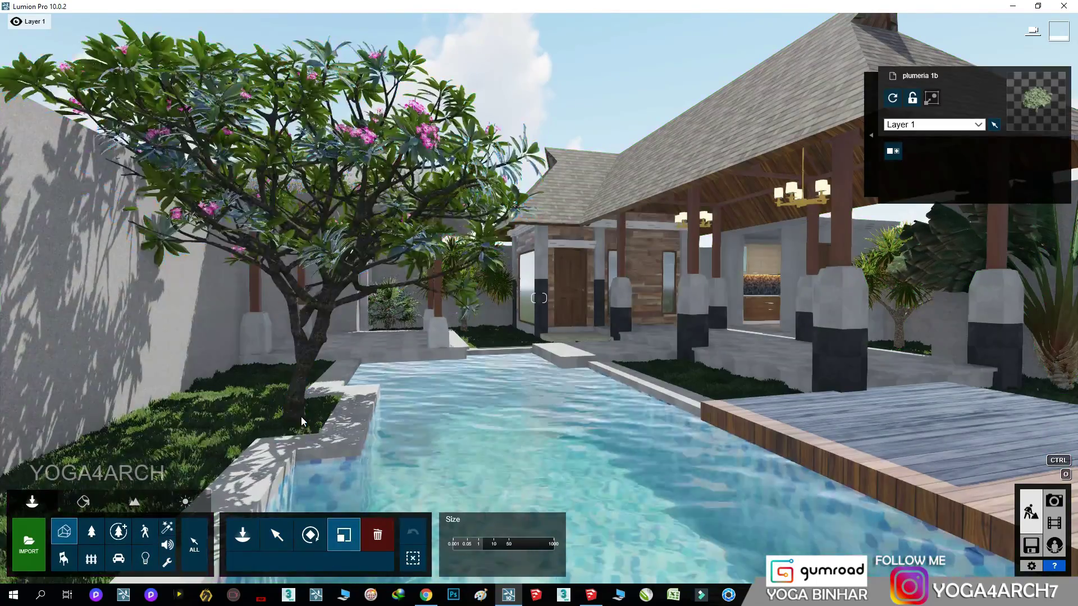
drag(301, 417, 297, 439)
click(277, 535)
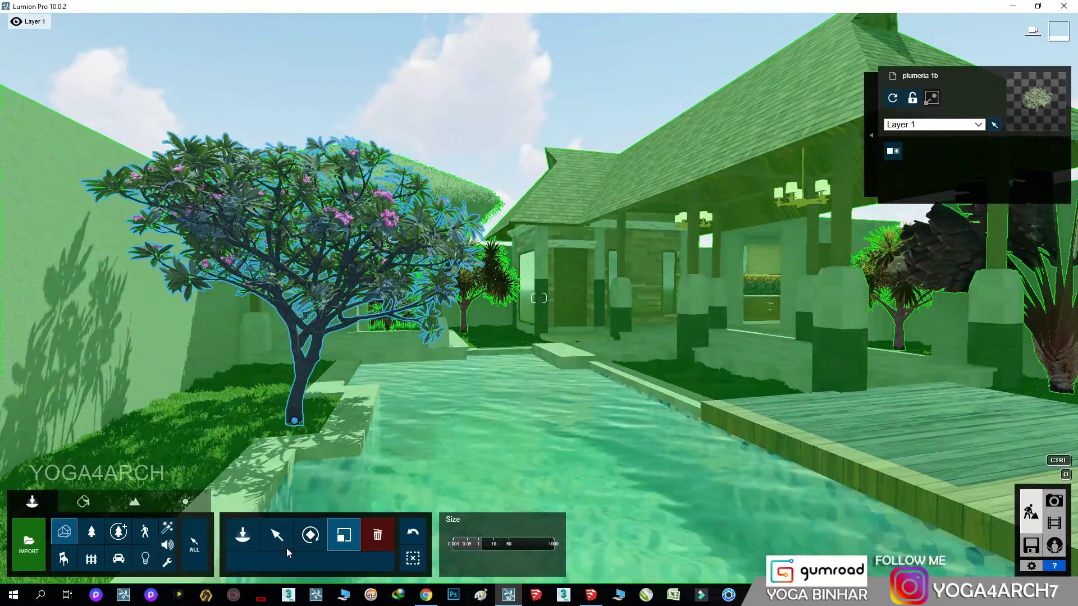
drag(329, 423, 266, 423)
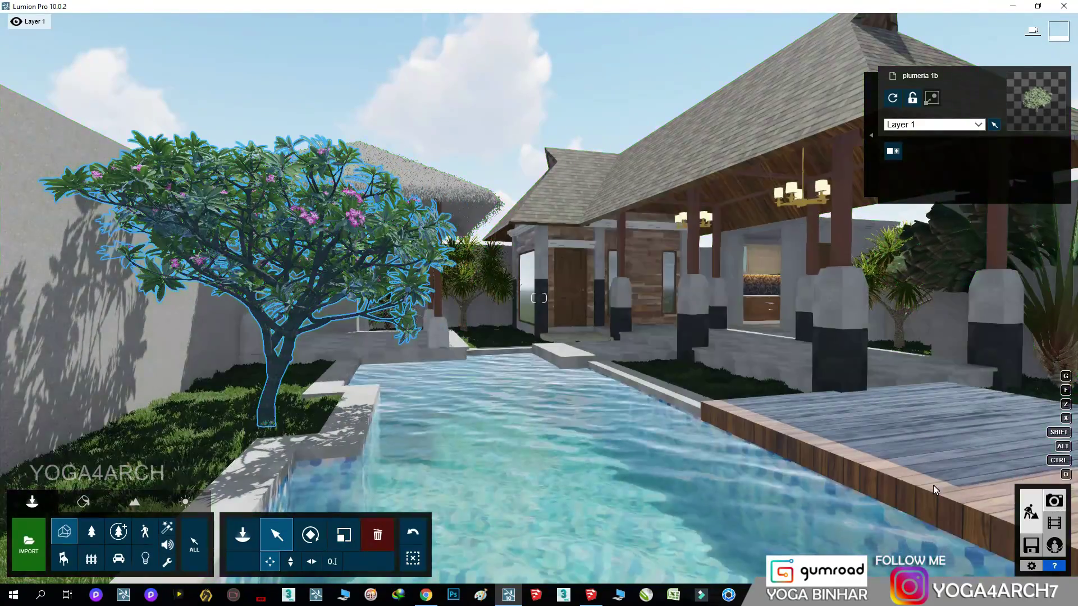
Set the photo's focal length to about 20.6 mm, then return to build mode.
click(1055, 500)
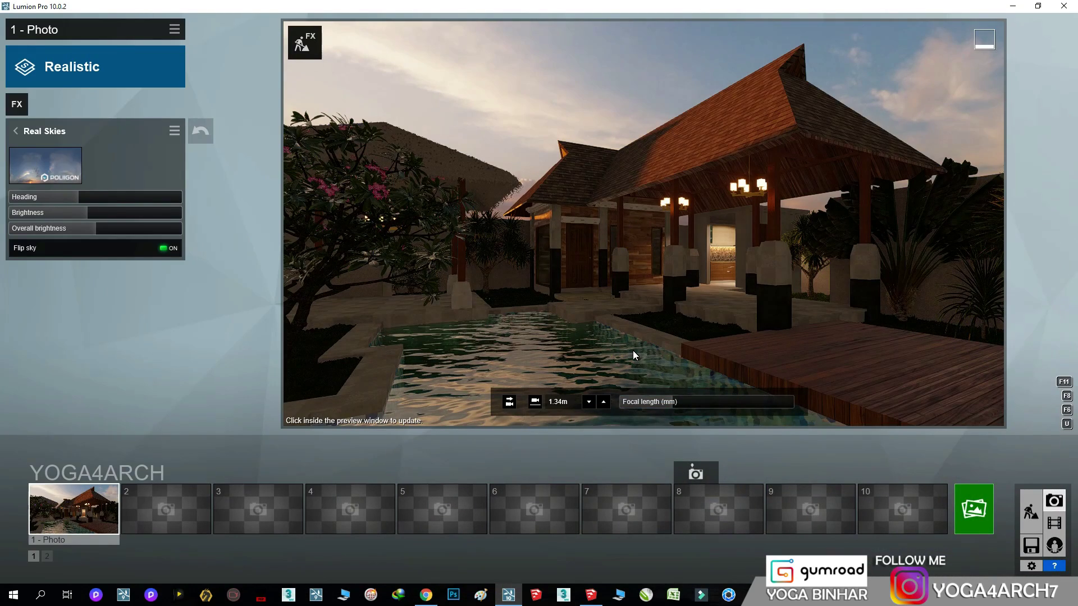
click(678, 402)
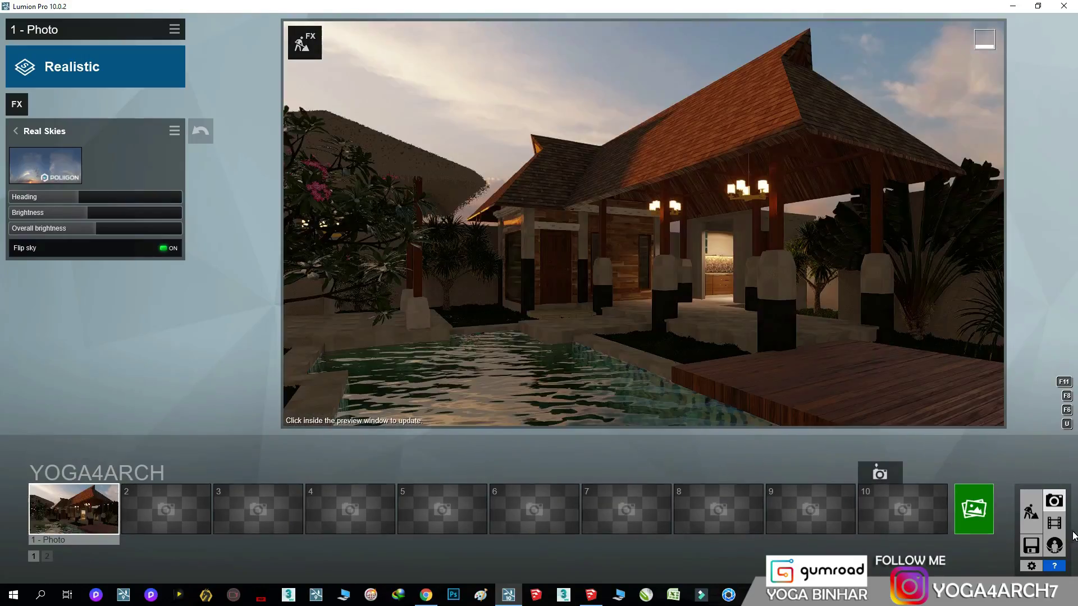
click(1031, 511)
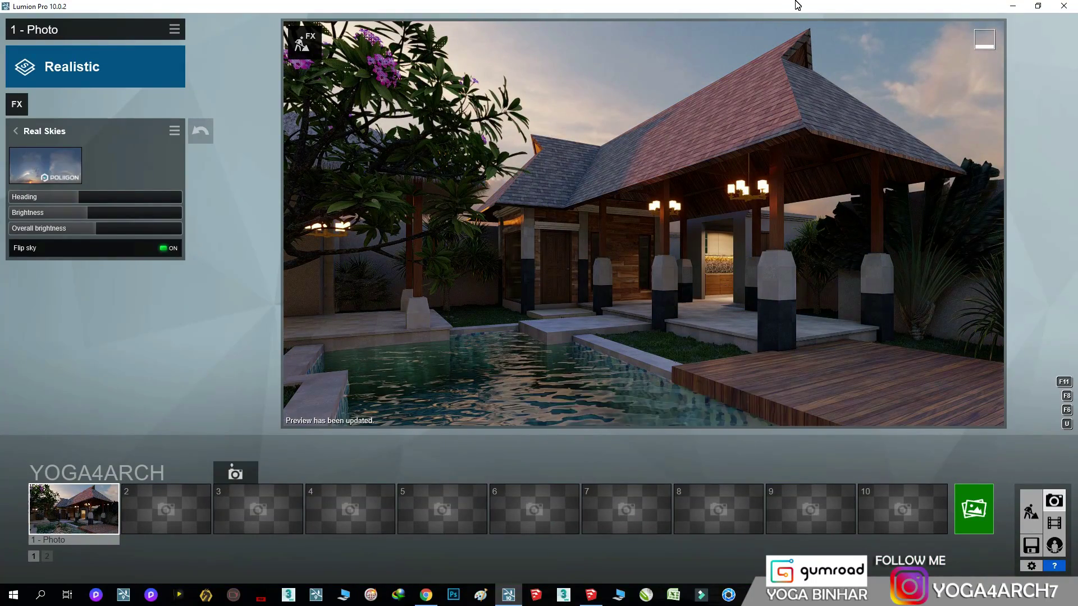
click(1030, 511)
Replace the pool's material with a water material from the Various > Water library.
click(86, 501)
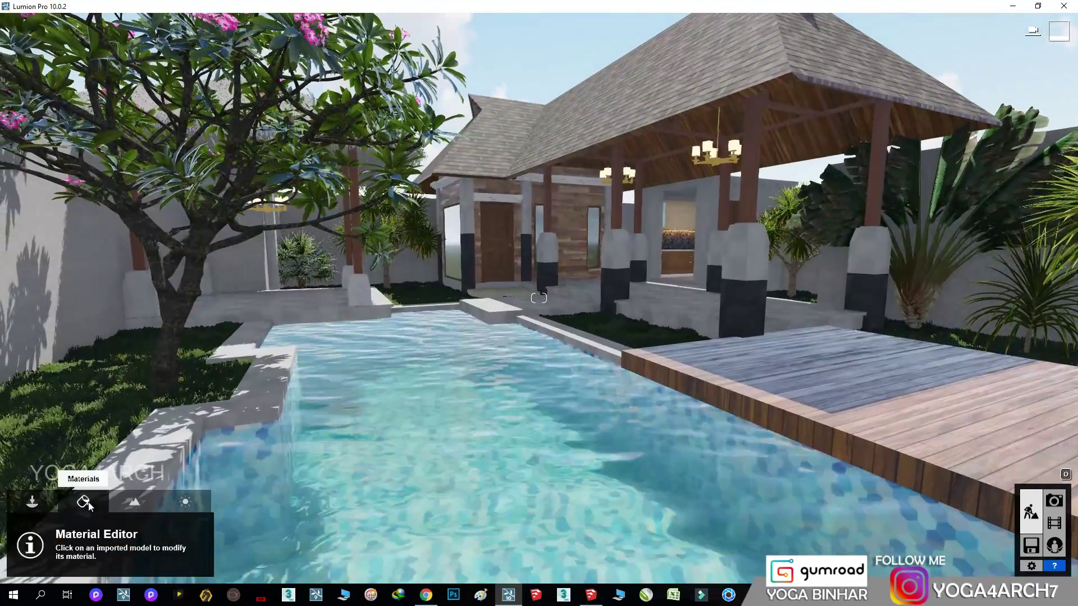
click(557, 441)
click(12, 286)
click(52, 207)
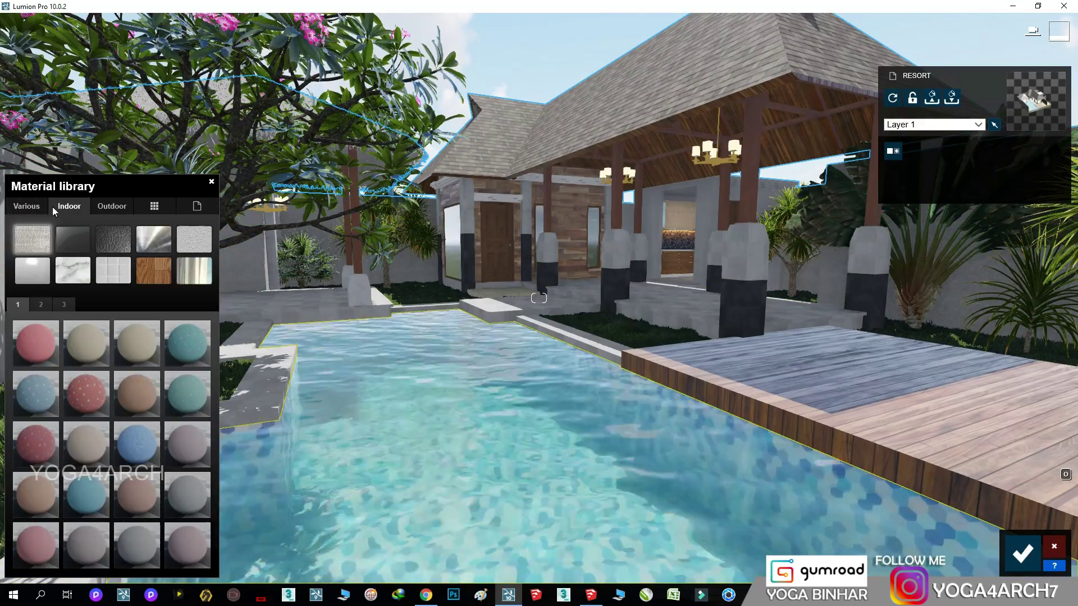
click(106, 207)
click(27, 207)
click(194, 238)
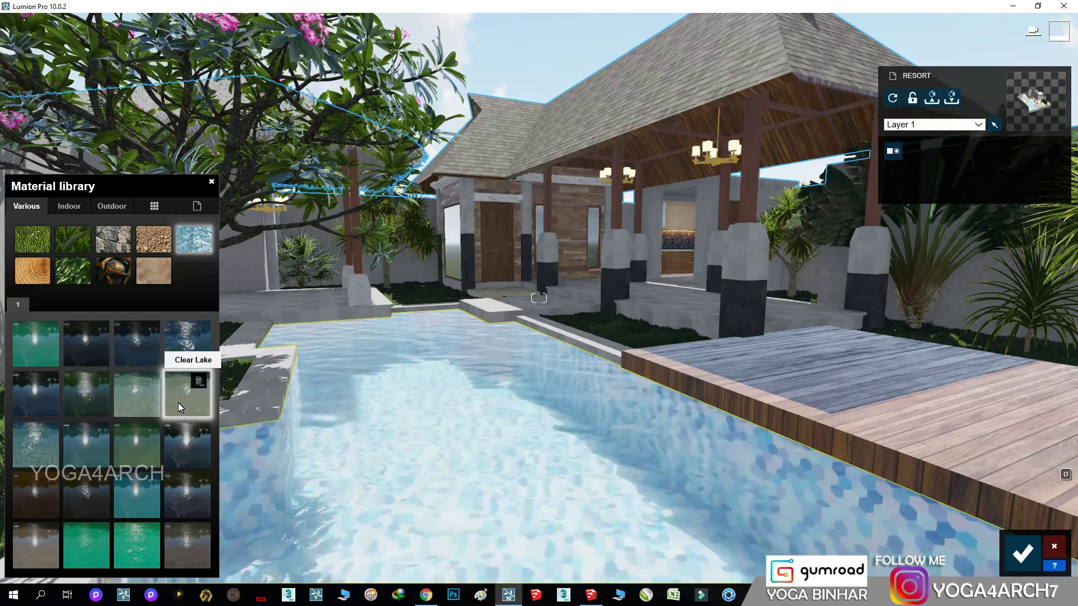
click(187, 443)
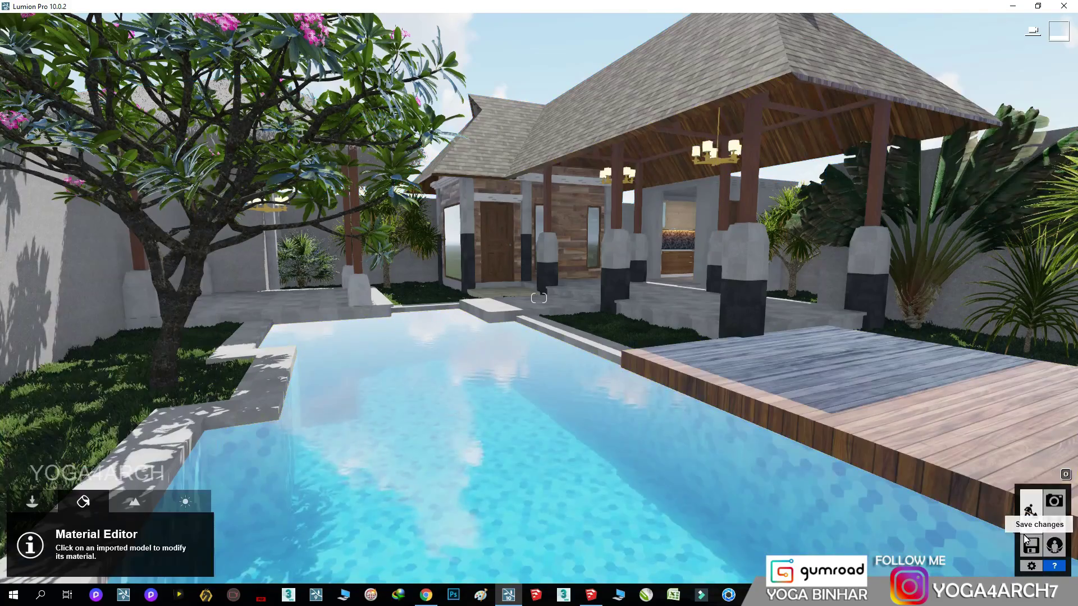
Restore the first photo's camera view and compare it with the reference villa render.
click(1023, 539)
click(1054, 501)
click(74, 508)
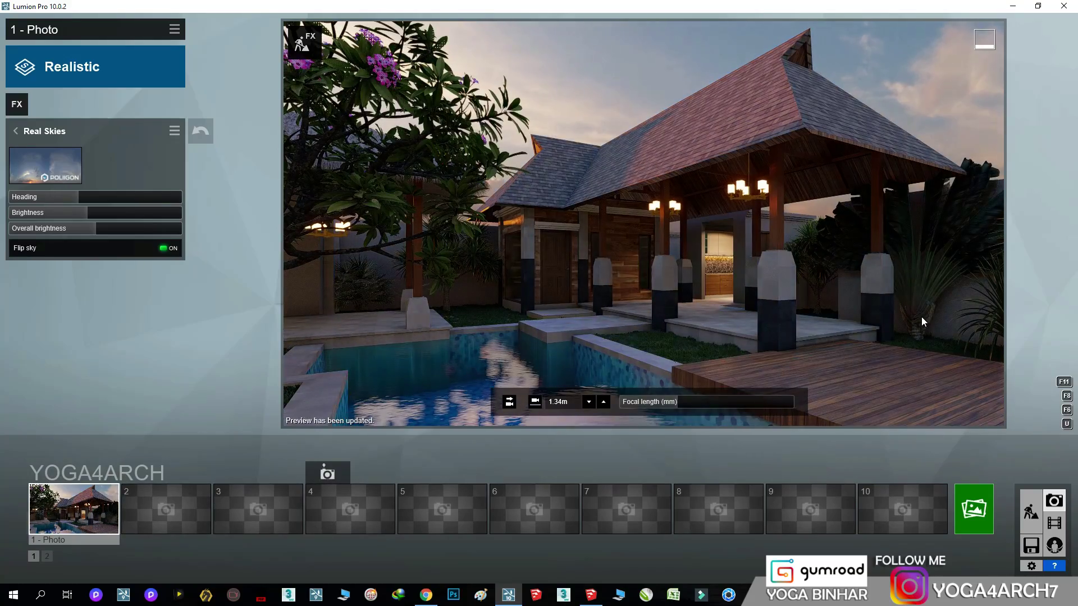
key(alt+Tab)
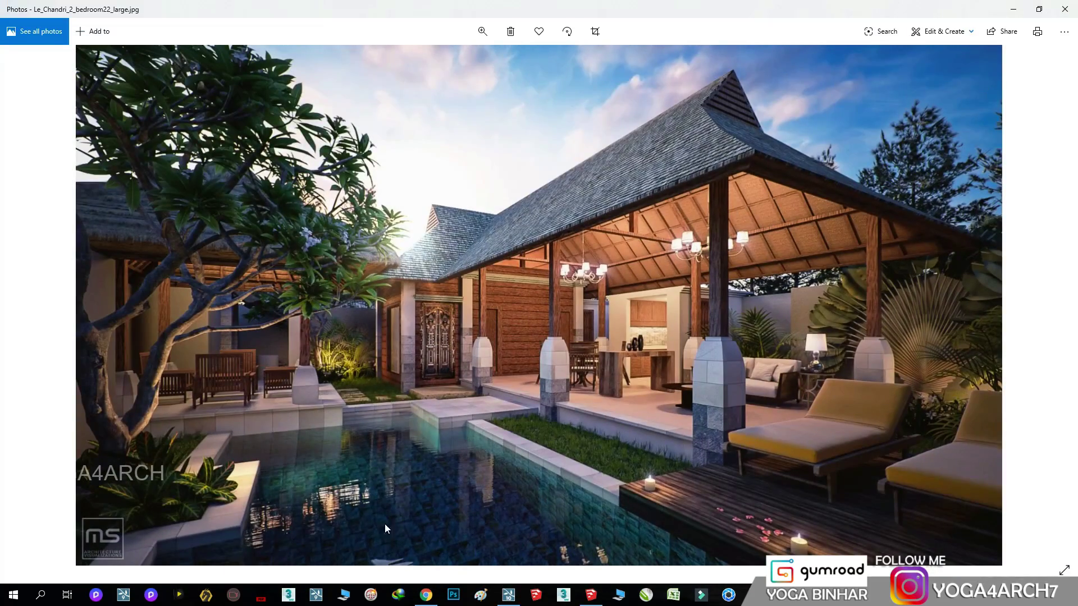
click(1013, 9)
Raise the Nice Pool water's wave height slightly and go back to the photo view.
click(1031, 511)
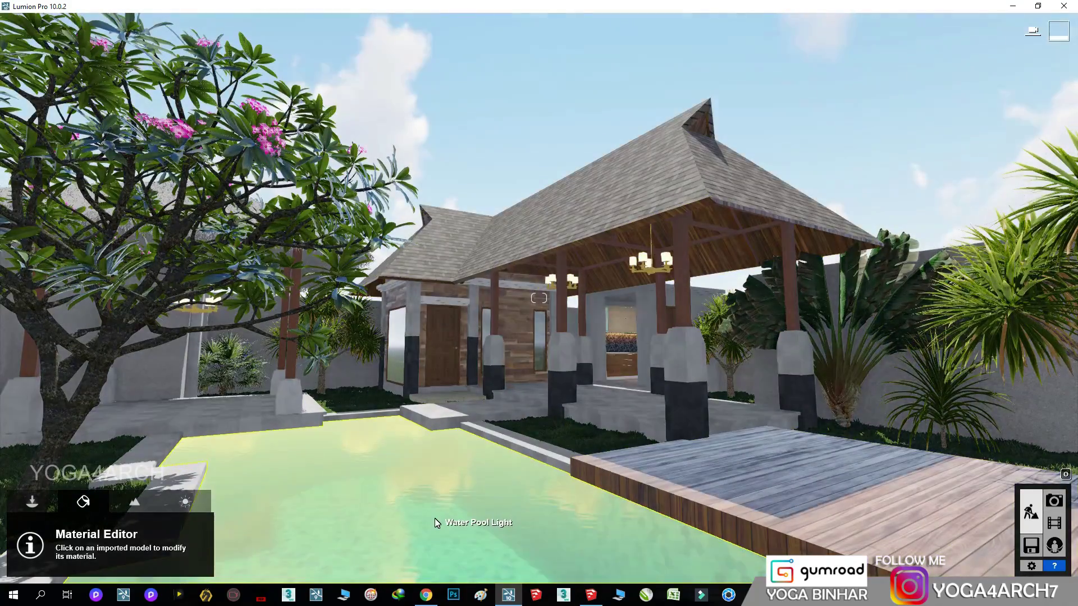
click(434, 517)
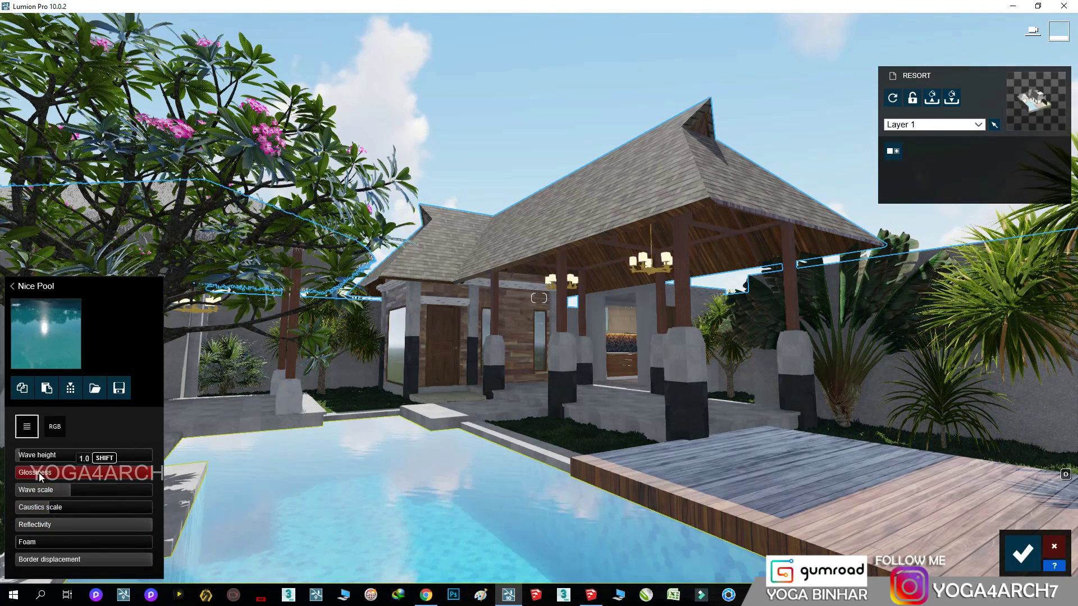
click(28, 453)
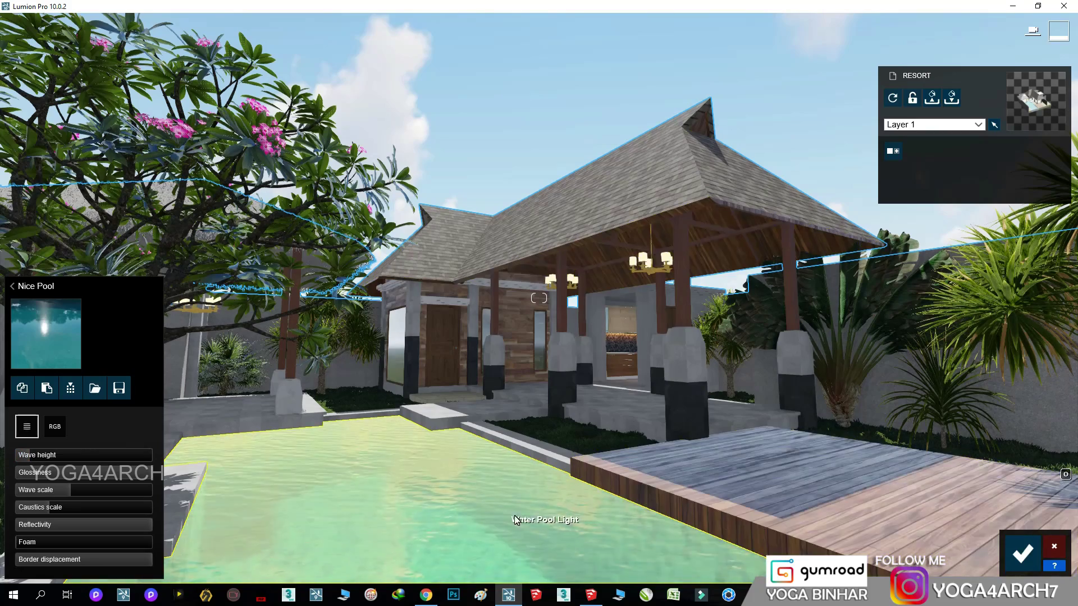
click(1023, 554)
click(1055, 501)
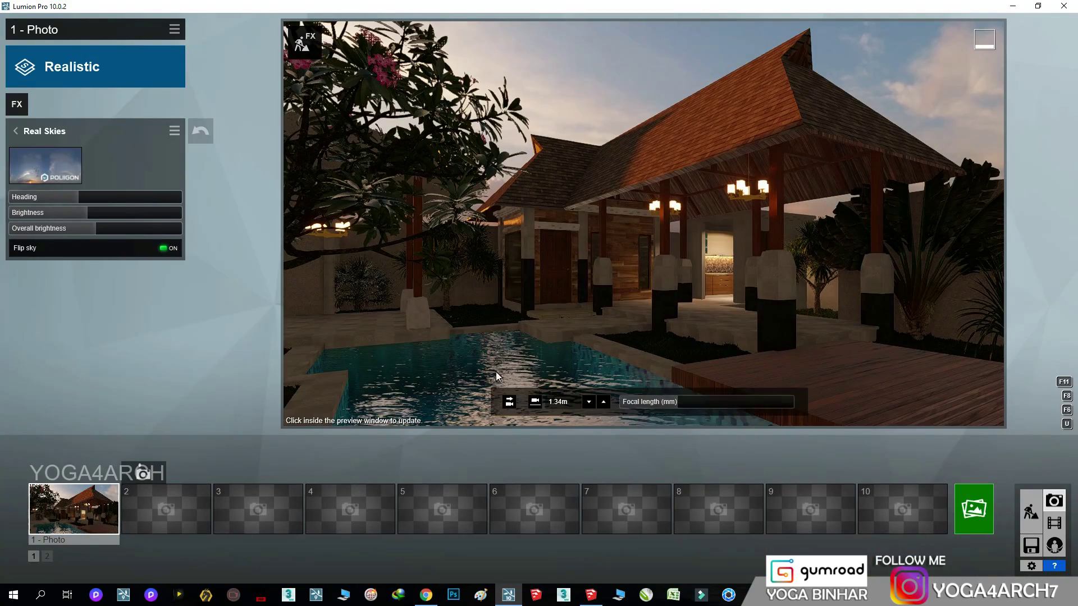
Add the Reflection effect to the photo and refresh the preview at high quality.
click(21, 110)
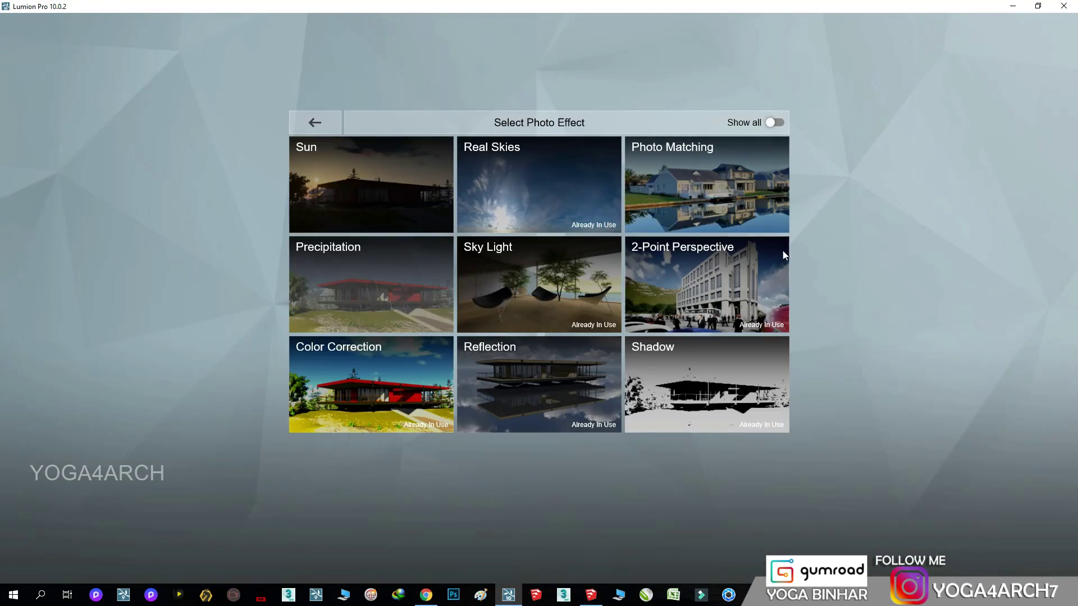
click(627, 344)
click(590, 351)
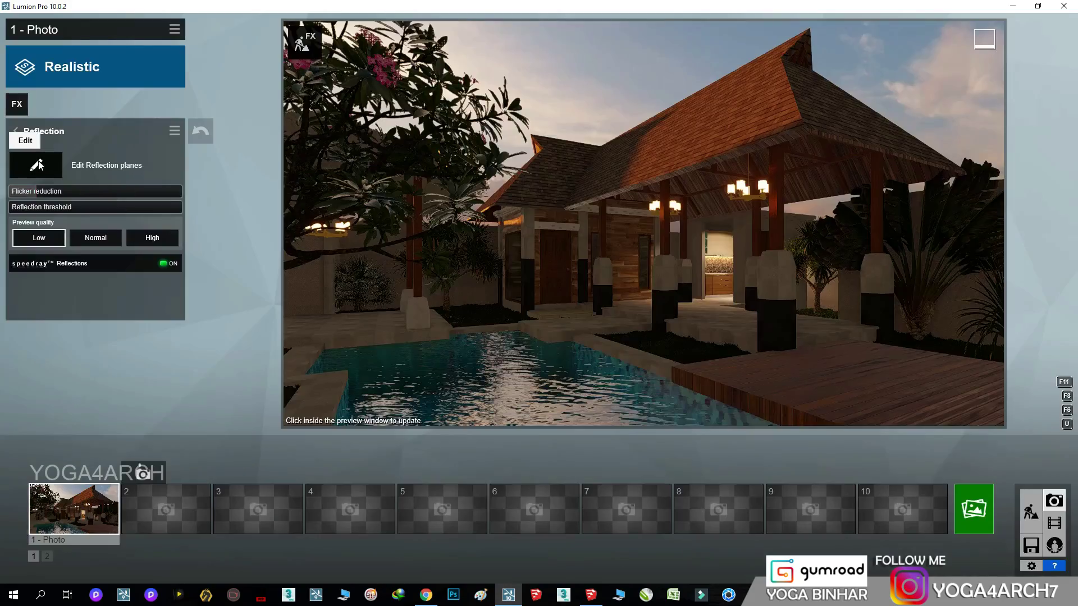
click(43, 160)
click(1050, 487)
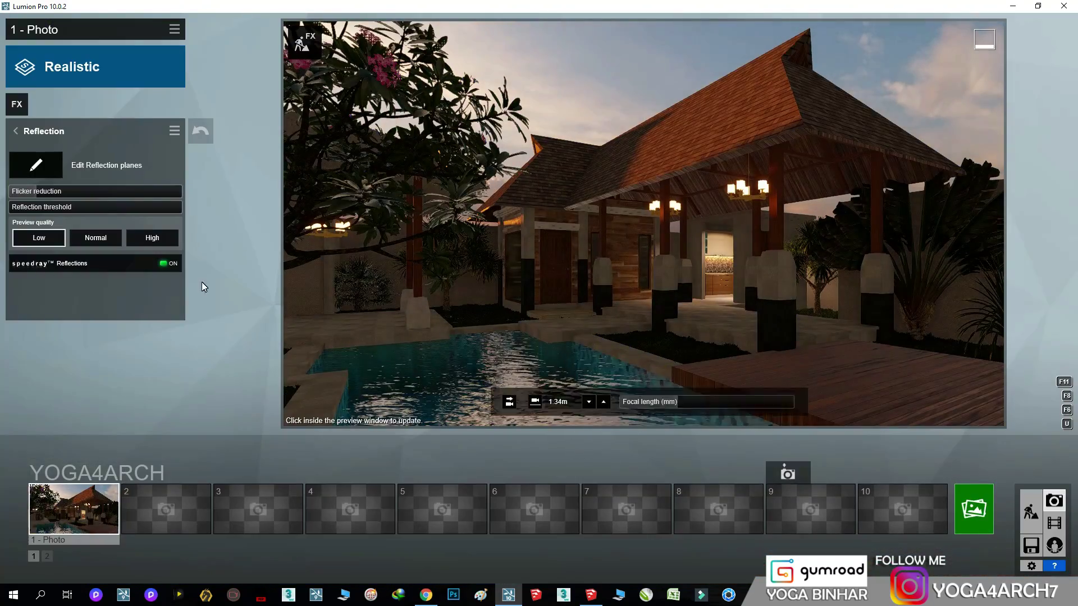
click(441, 391)
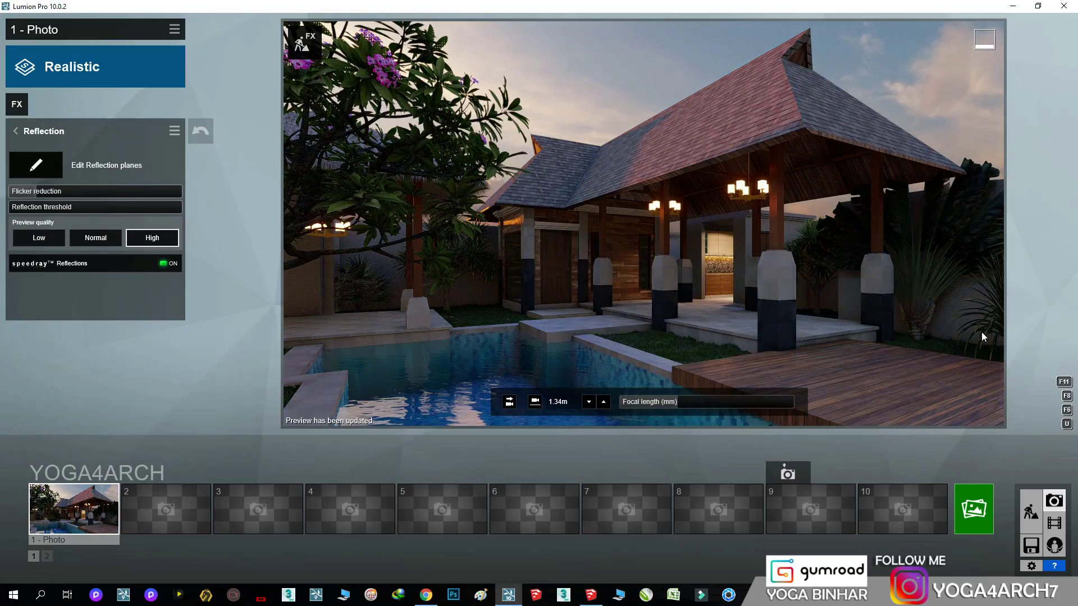
Show the Nice Pool water's colour (RGB) settings, confirm, and return to the photo view.
click(1030, 509)
click(301, 488)
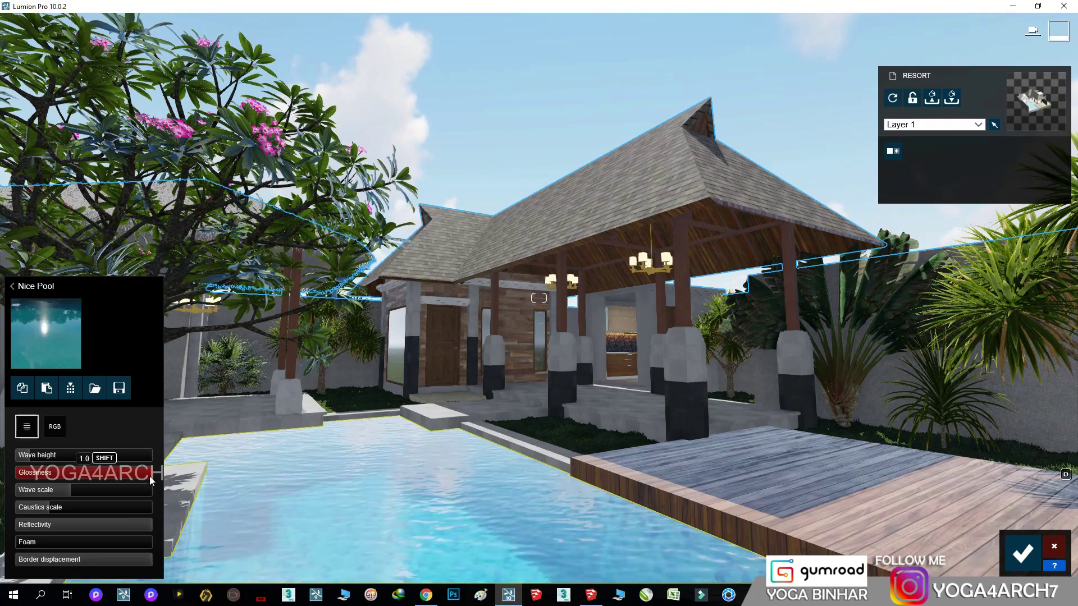
click(58, 428)
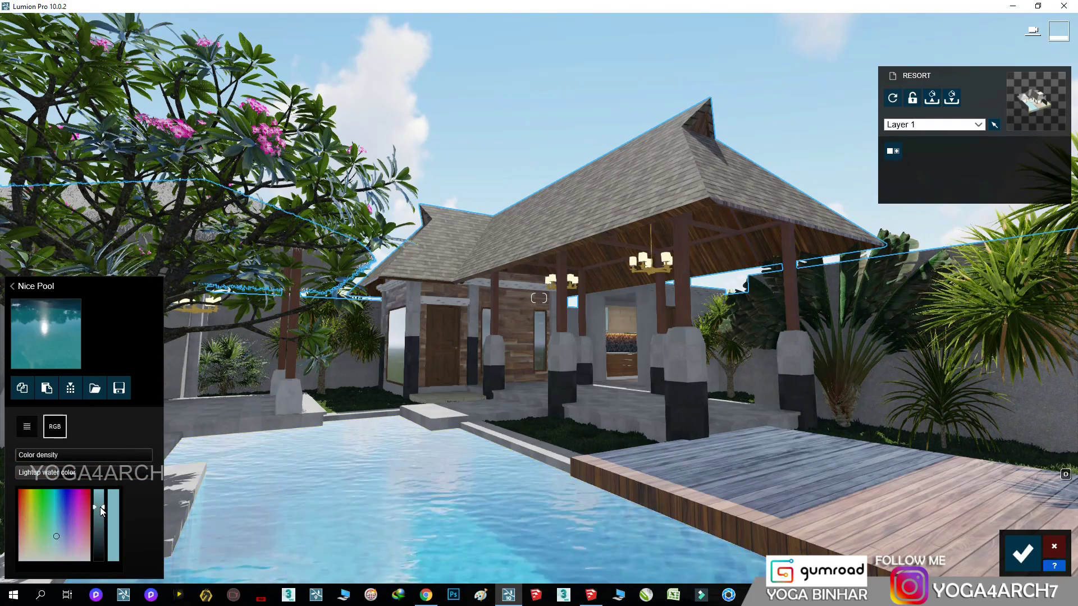
click(1022, 554)
click(1054, 501)
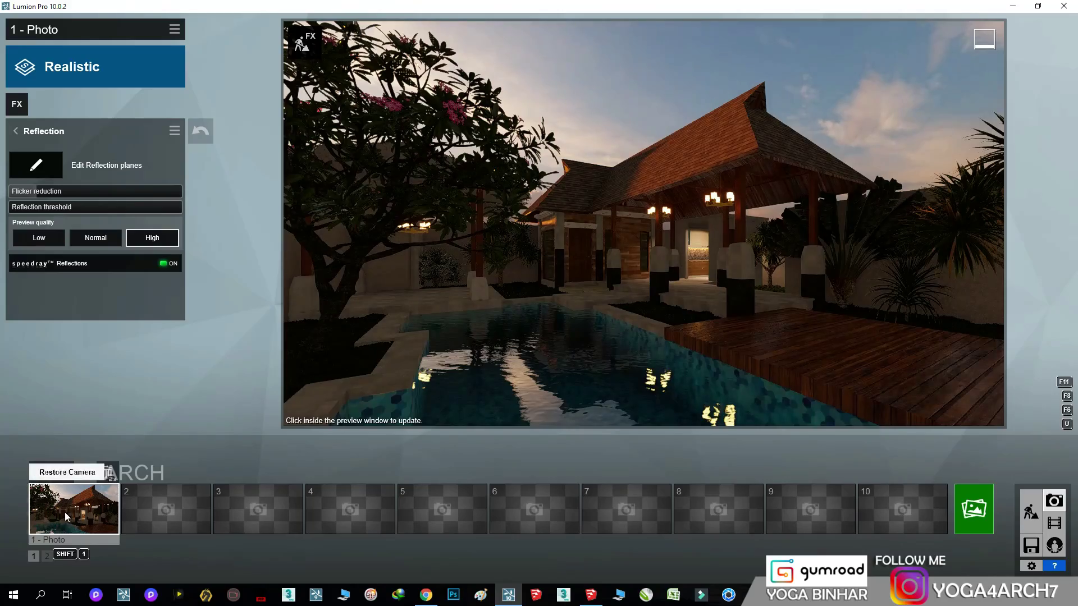
Fly into the pavilion and try the white omni light from the lights library.
click(66, 517)
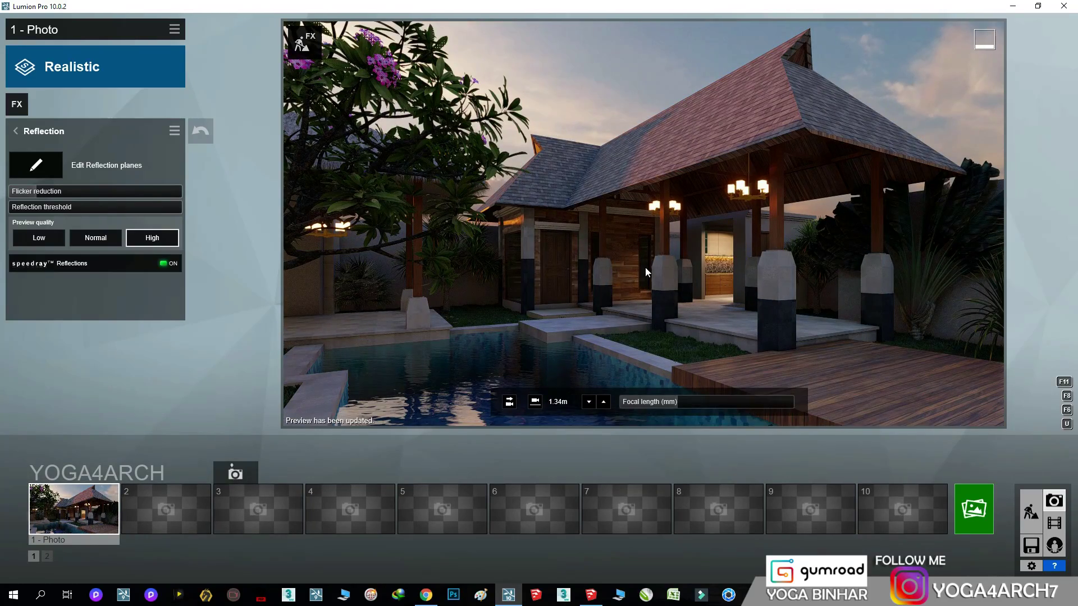
click(1031, 512)
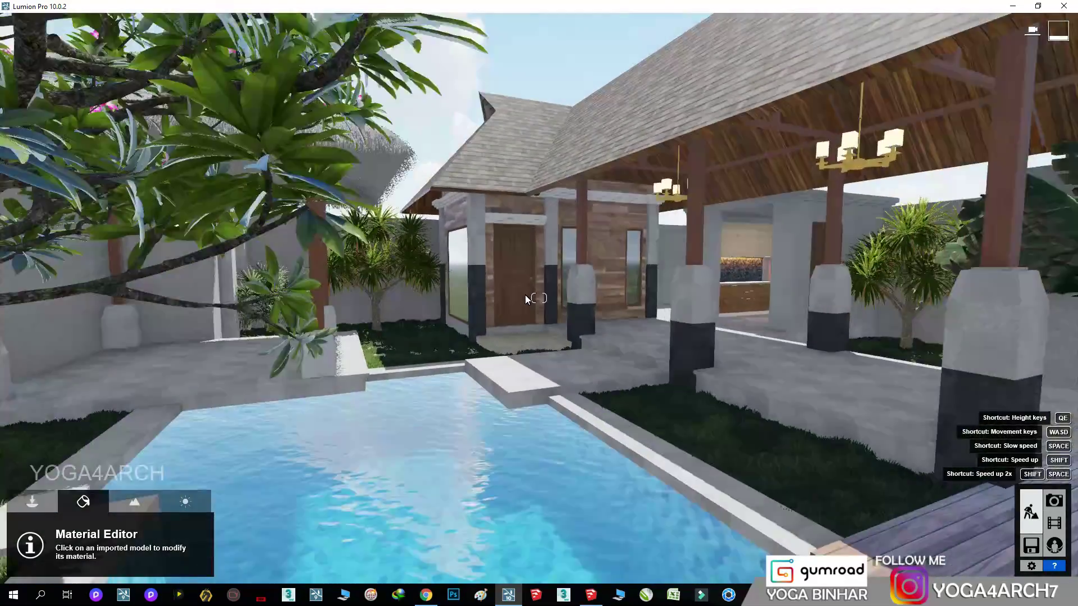
key(w)
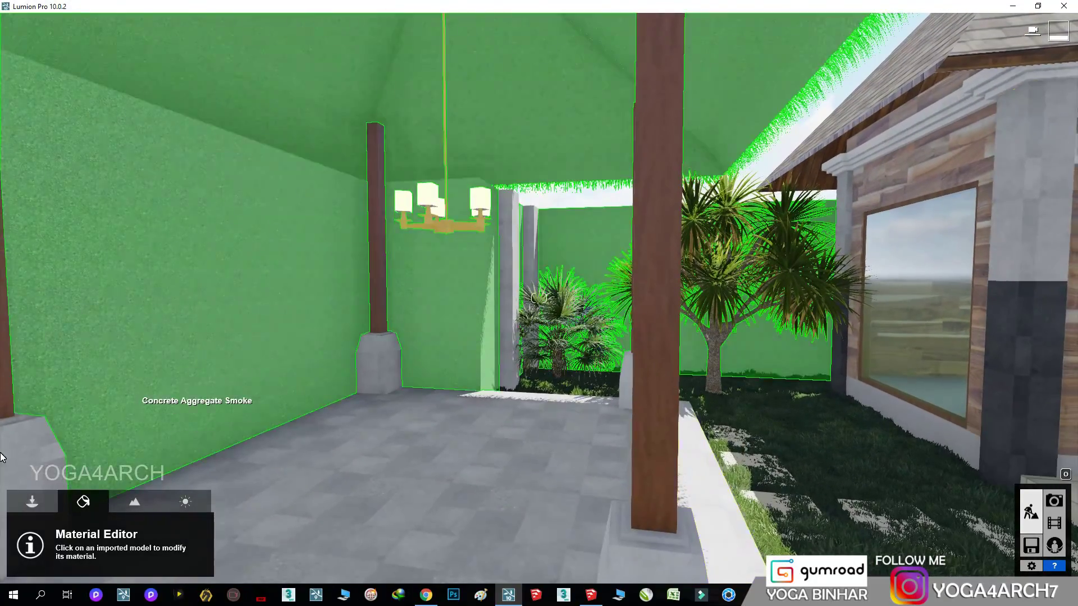
click(32, 502)
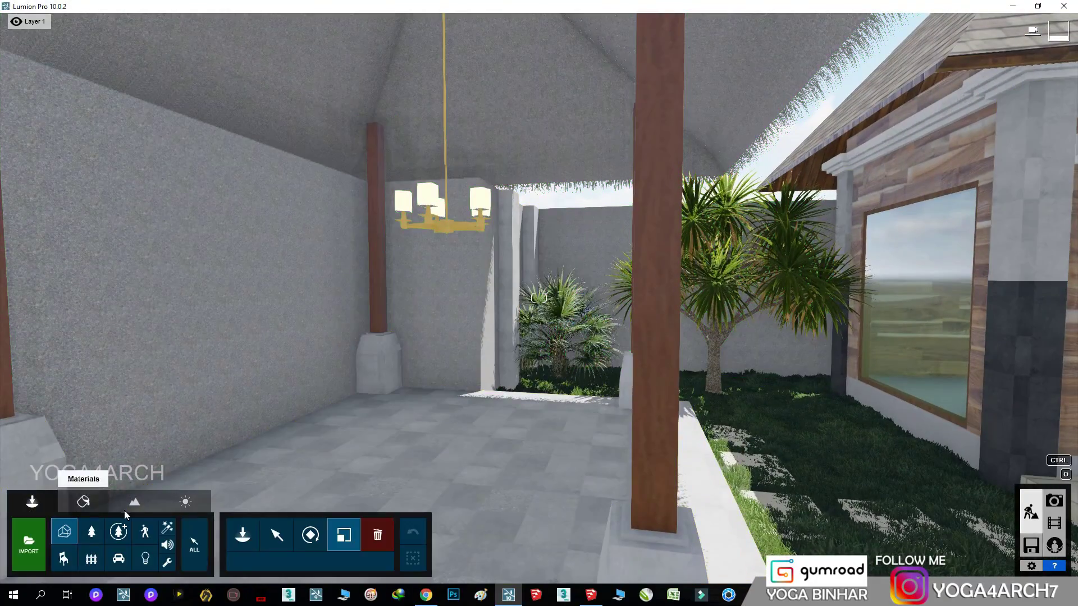
click(147, 558)
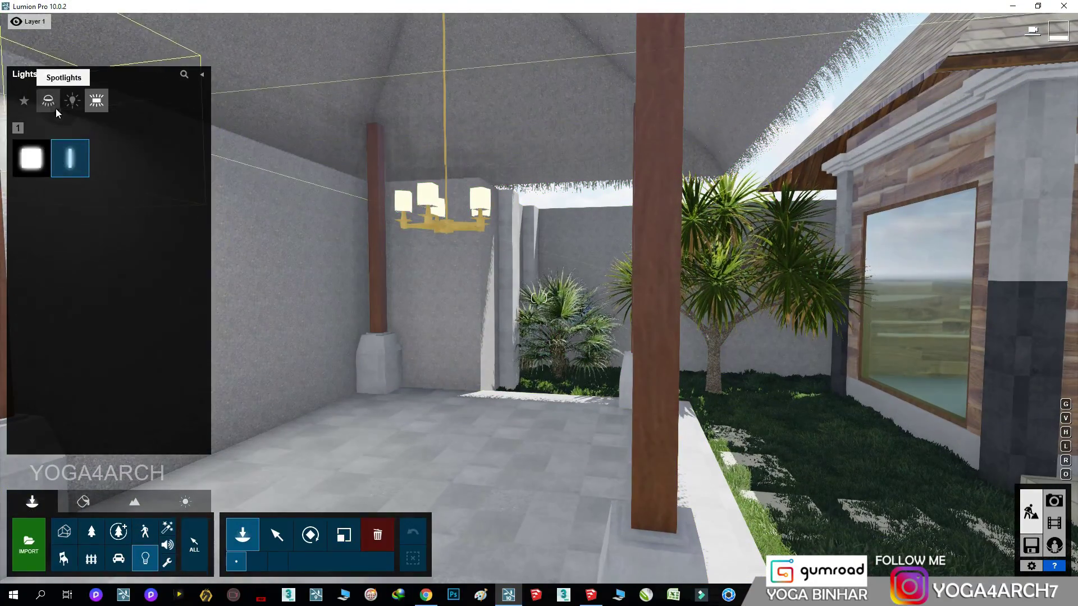
click(71, 101)
click(182, 161)
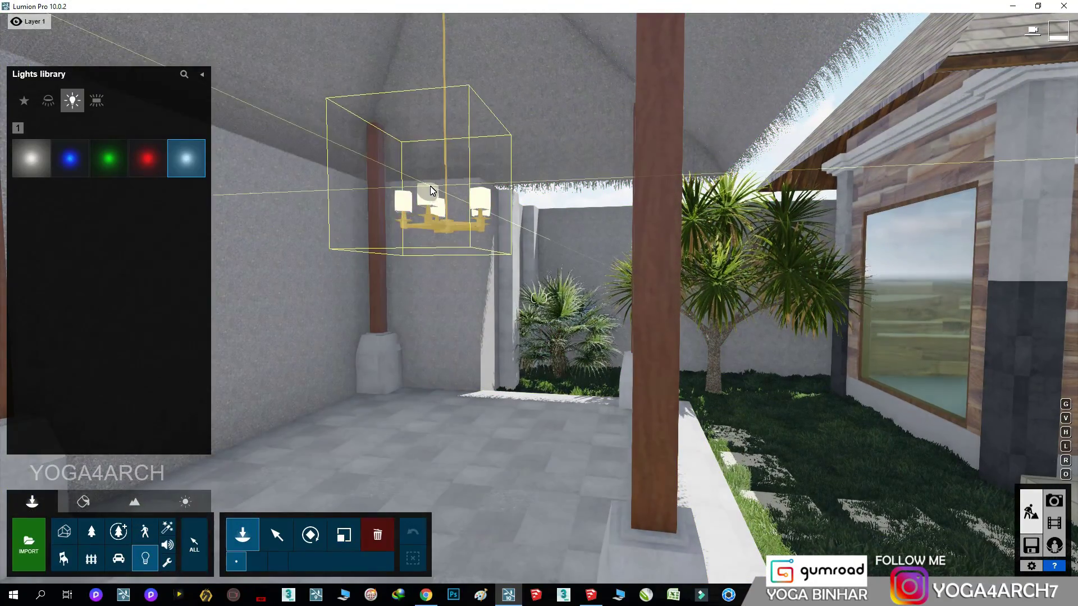
click(31, 158)
key(s)
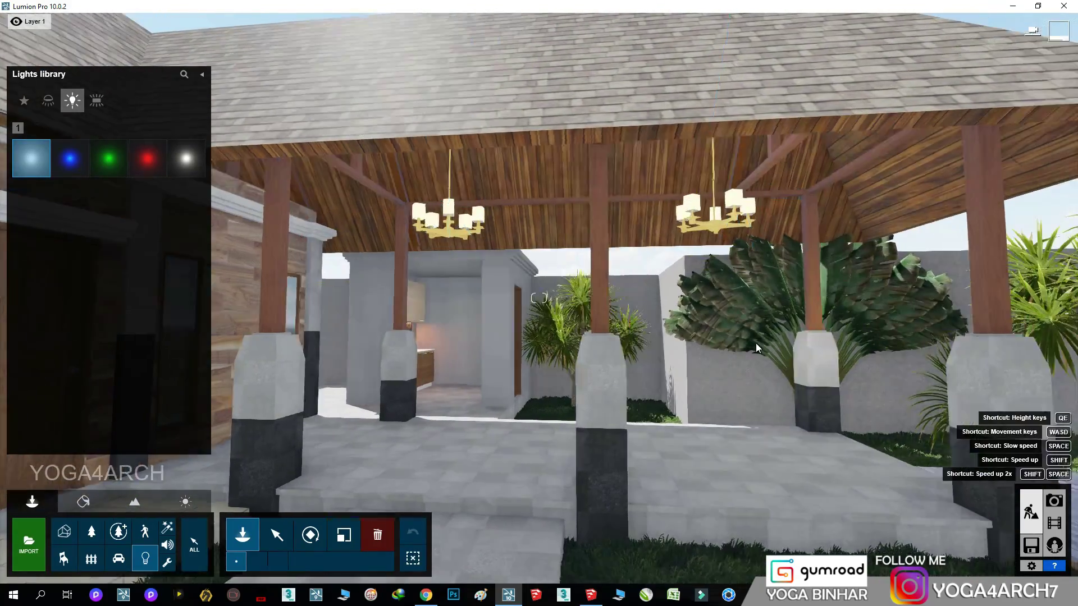
right_drag(756, 343, 587, 359)
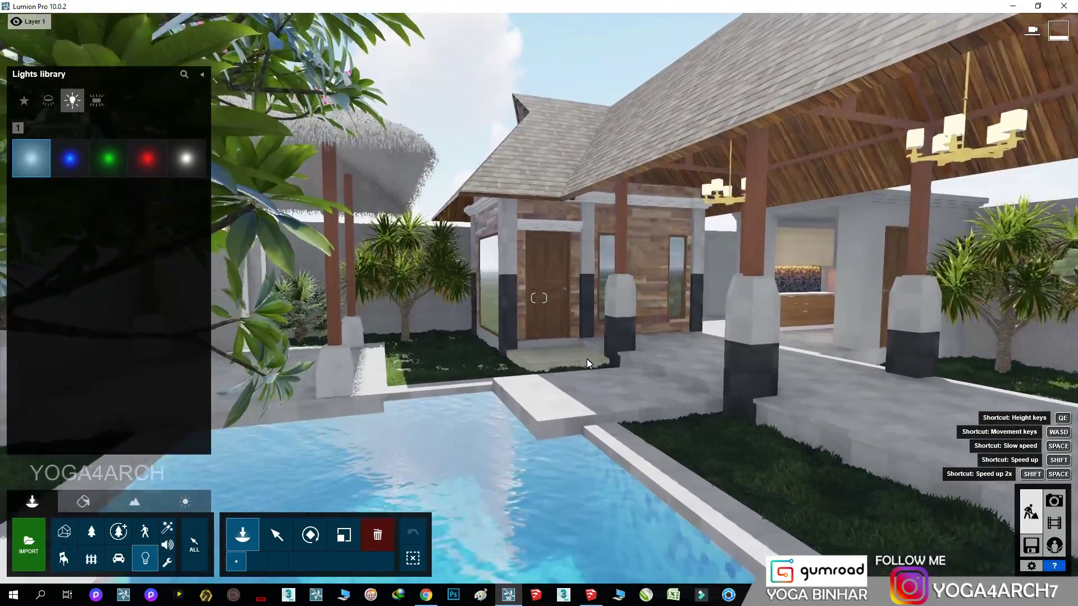
key(w)
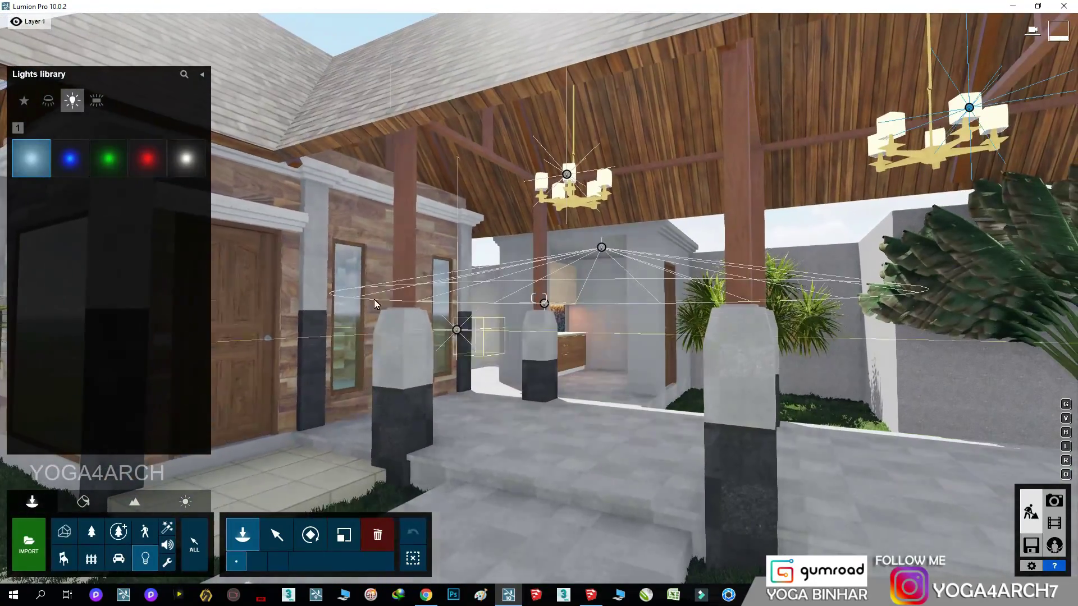
Place a spotlight under the left chandelier, raising its brightness and widening its cone angle.
click(48, 100)
click(69, 312)
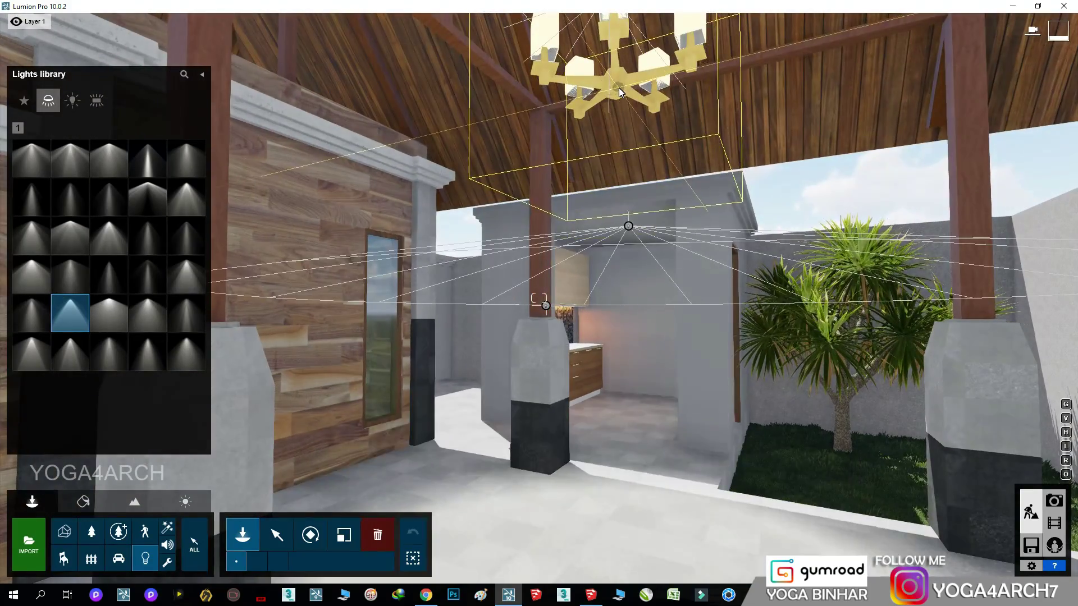
right_drag(618, 87, 506, 196)
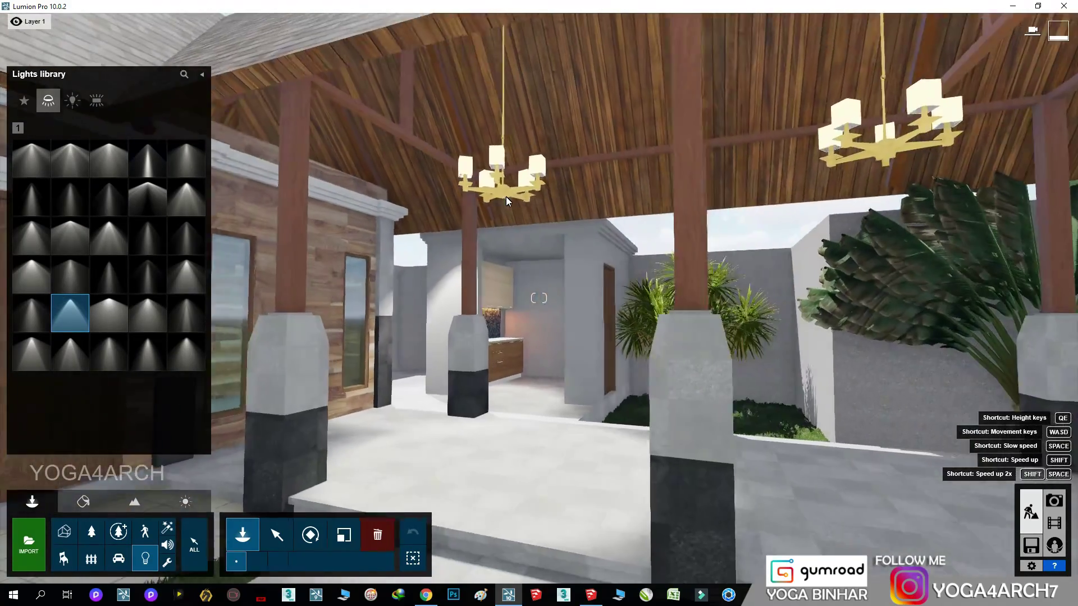
click(276, 542)
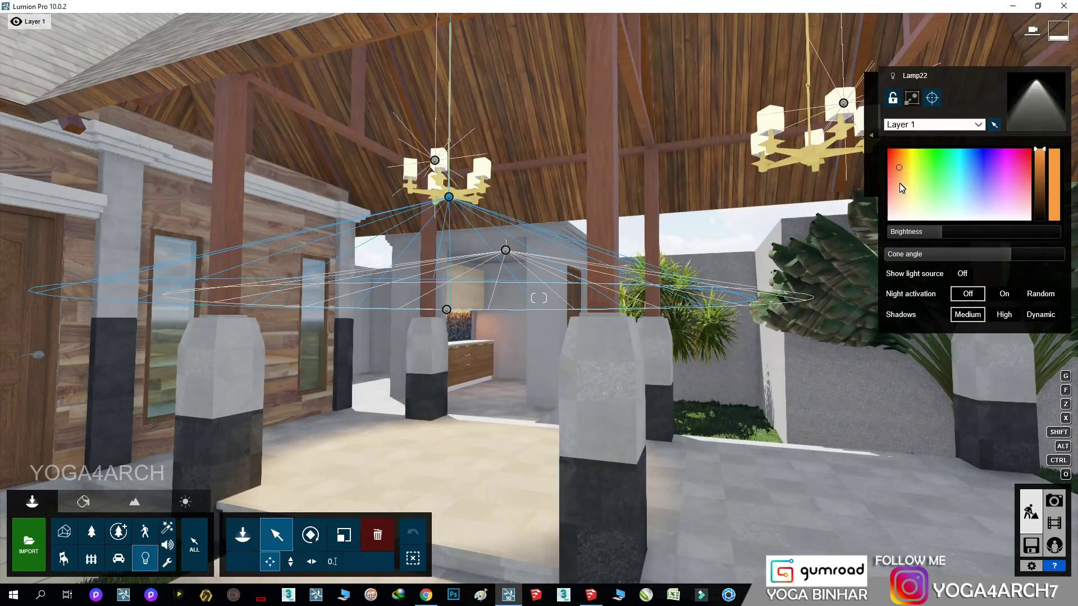
drag(1012, 255, 1024, 259)
drag(942, 231, 930, 231)
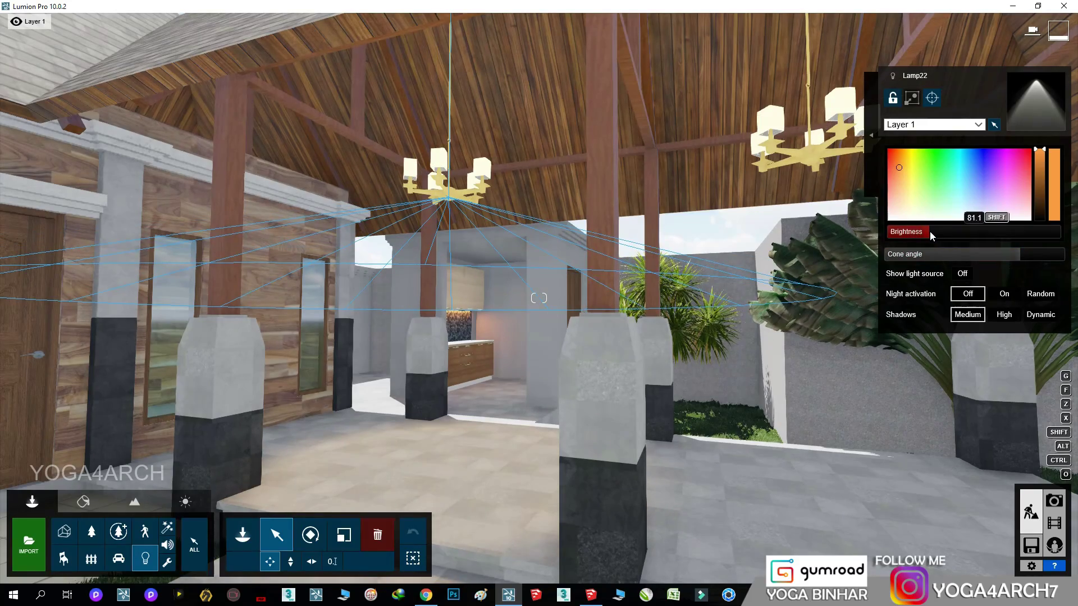
Look toward the pool and thatched gazebo chandelier, then back to the pavilion terrace.
right_drag(536, 227, 496, 231)
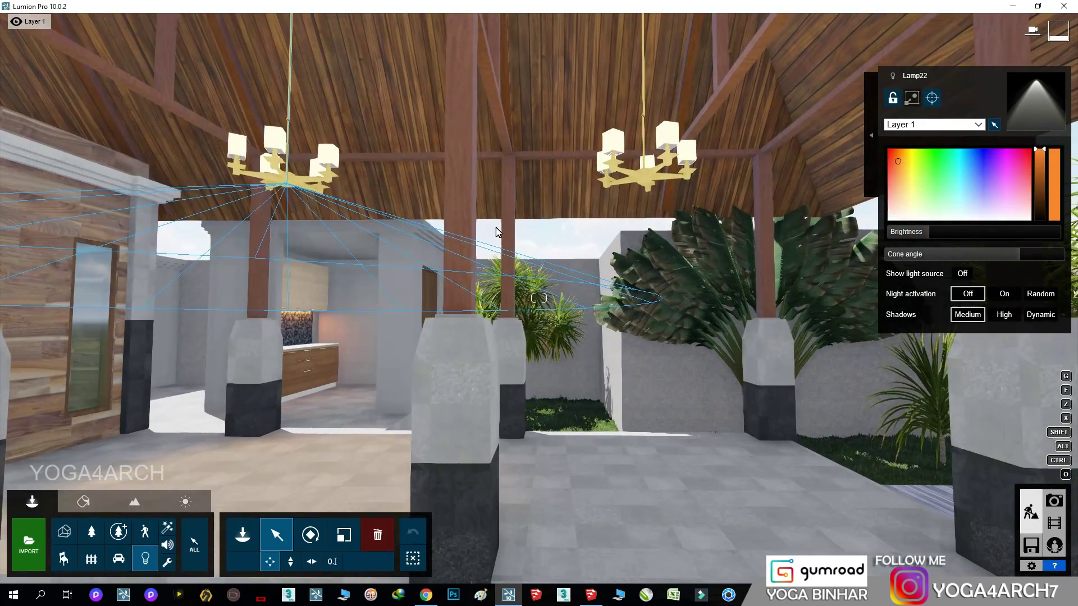
mouse_move(285, 188)
right_down()
mouse_move(508, 217)
mouse_move(291, 239)
right_up()
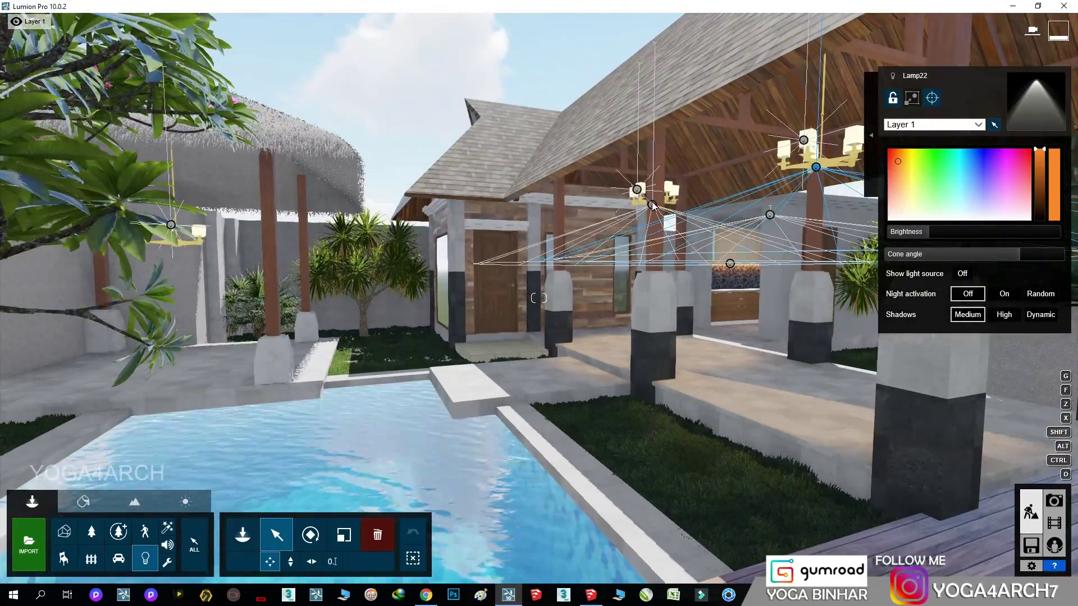
key(w)
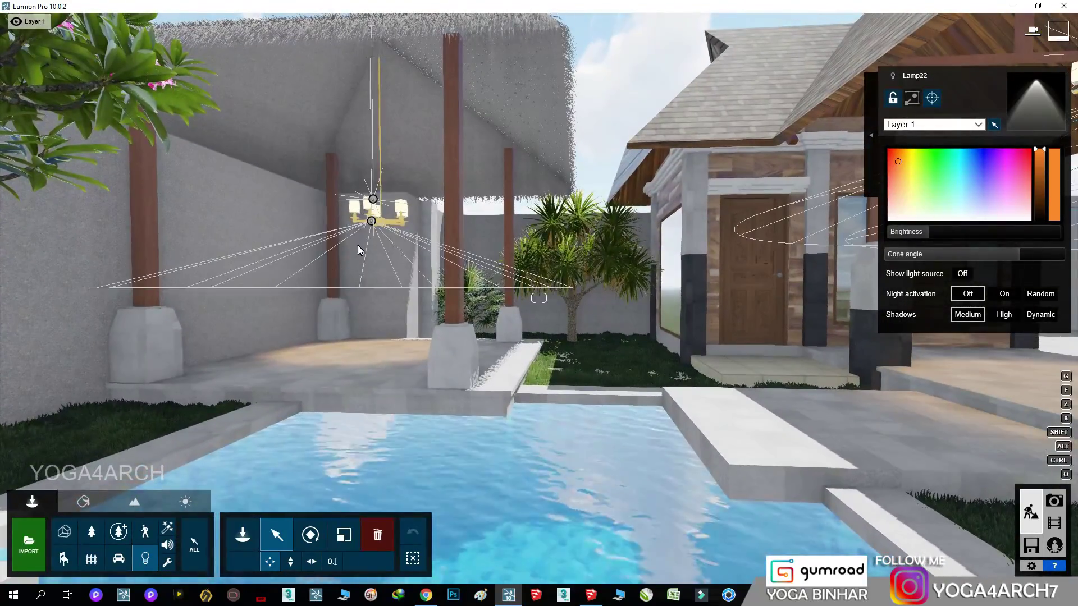
key(w)
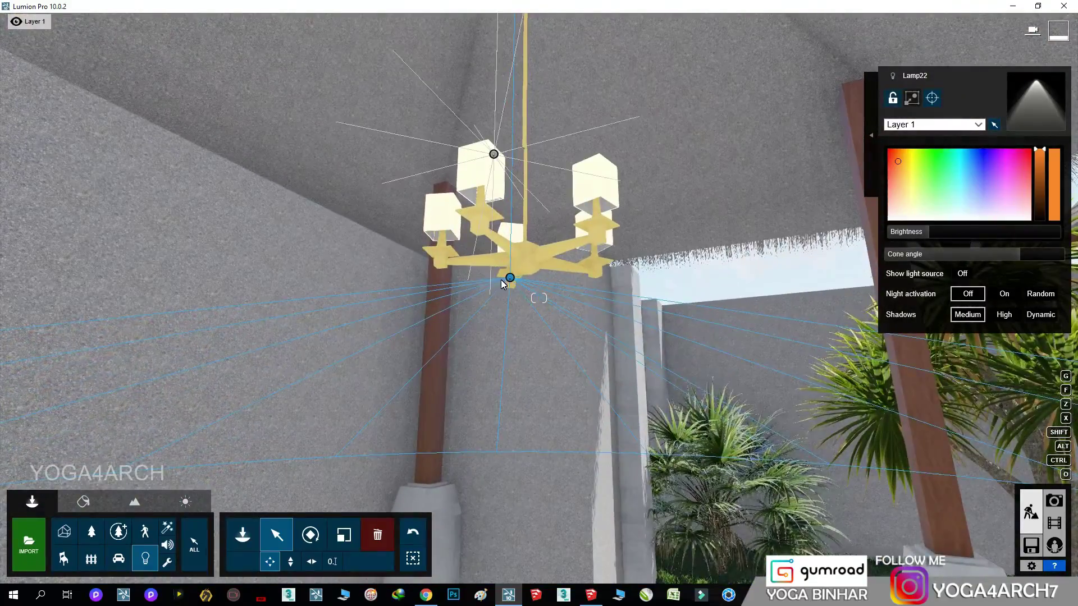
right_drag(385, 241, 592, 300)
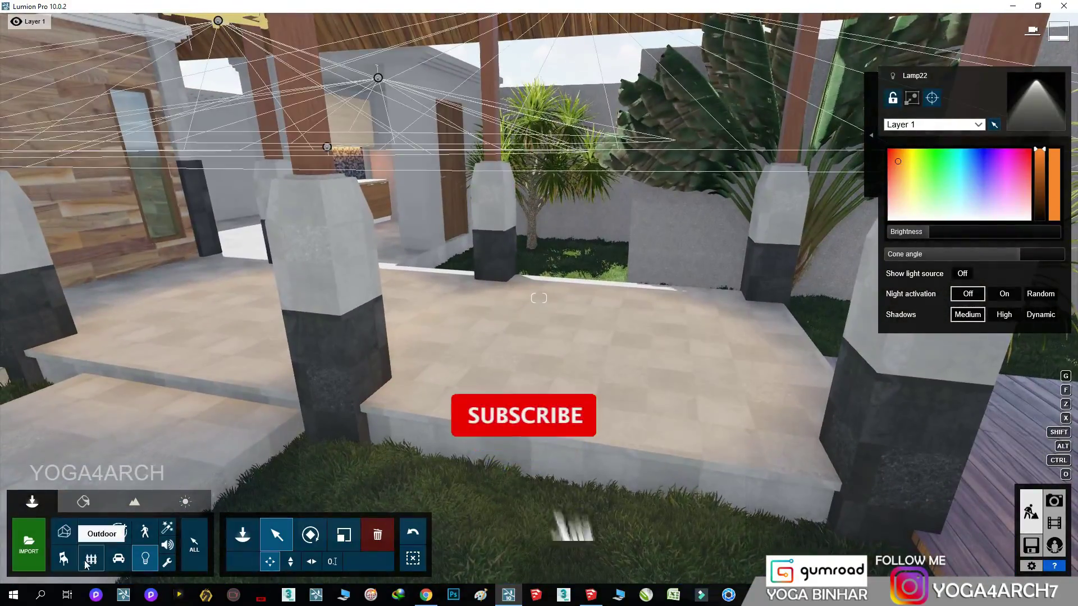
Place a dark three-seat sofa from page 3 of the indoor seating library on the terrace.
click(65, 559)
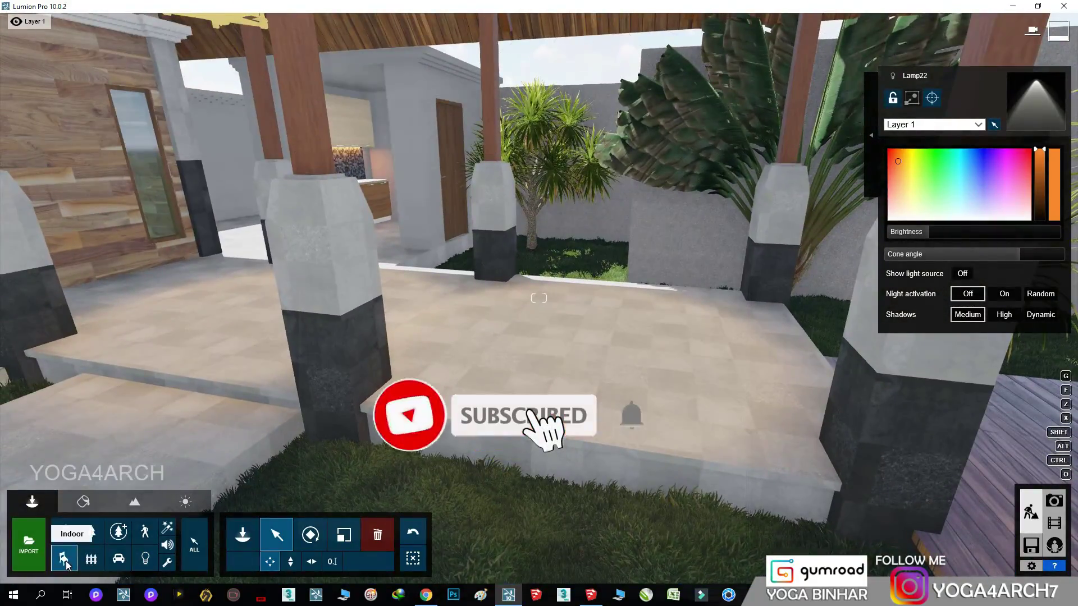
click(65, 560)
click(539, 363)
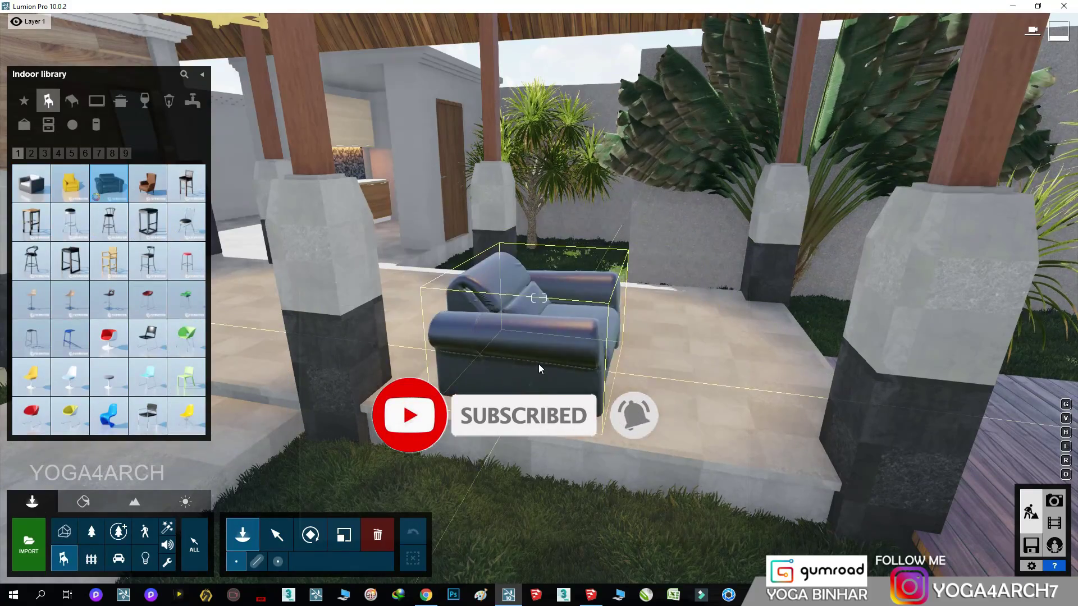
right_drag(541, 349, 542, 353)
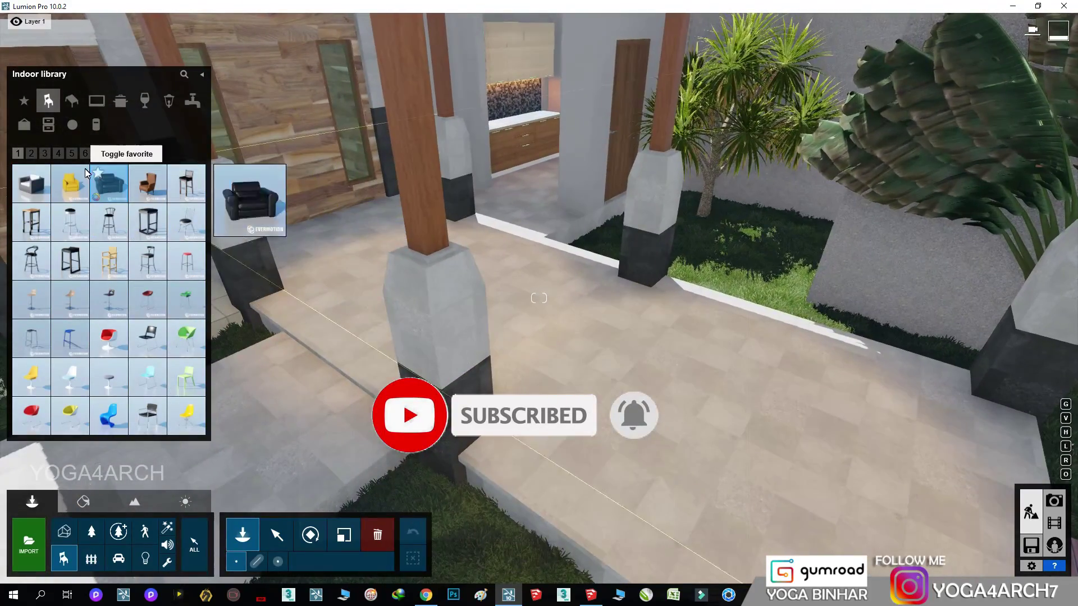
click(31, 154)
click(45, 154)
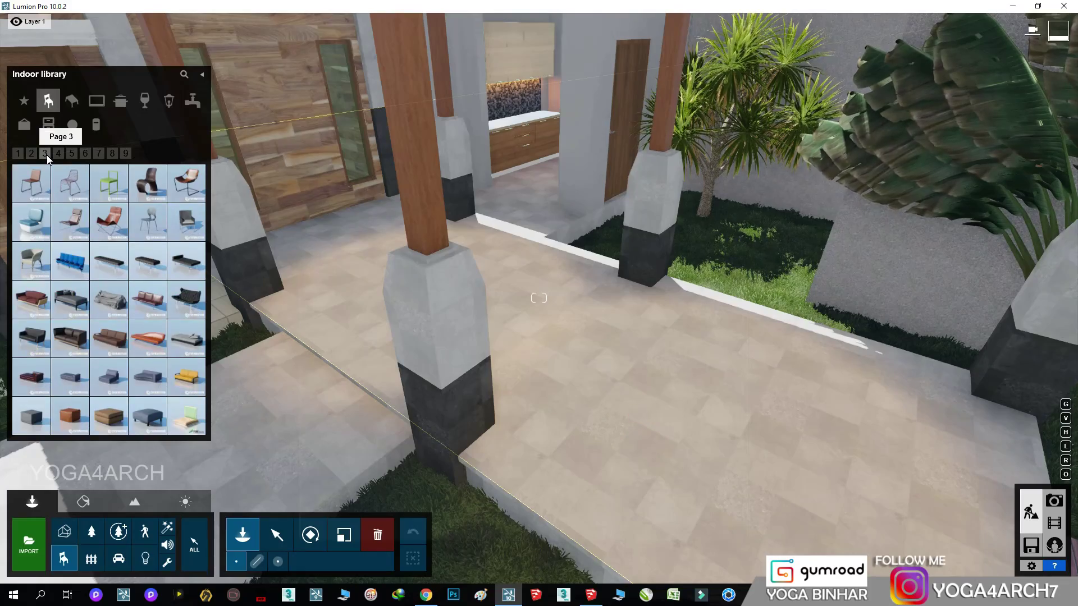
click(85, 343)
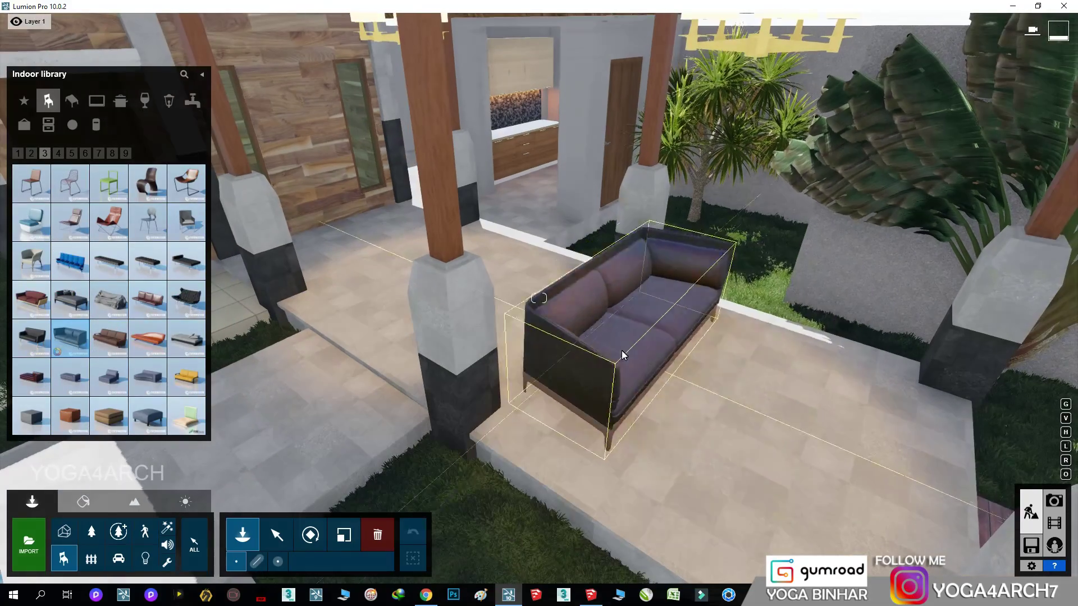
Turn the couch and move it back between the pavilion pillars.
click(313, 539)
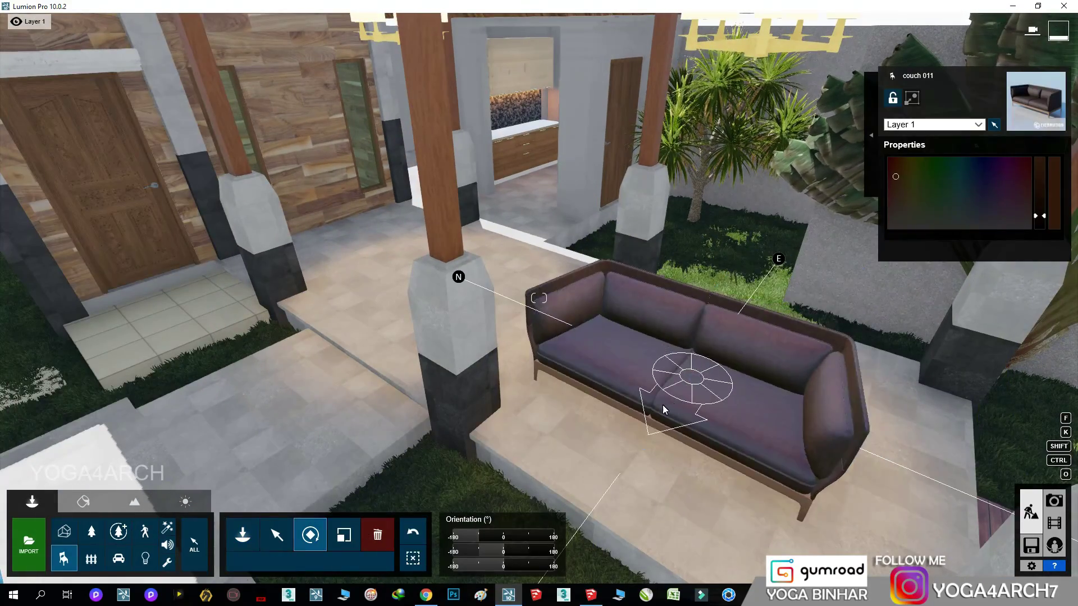
key(m)
drag(688, 374, 752, 357)
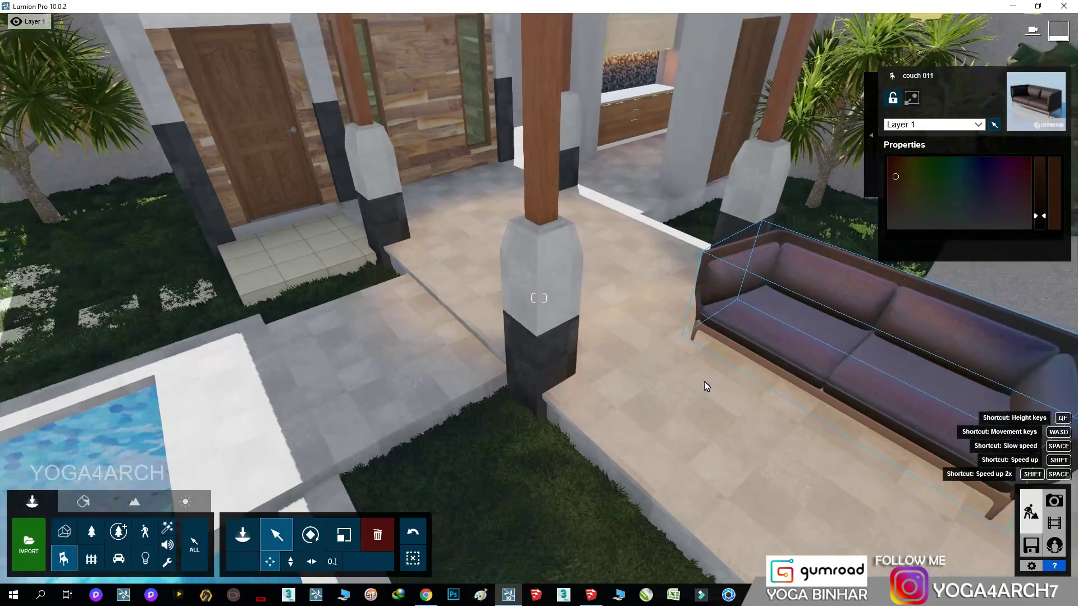
right_drag(704, 382, 695, 387)
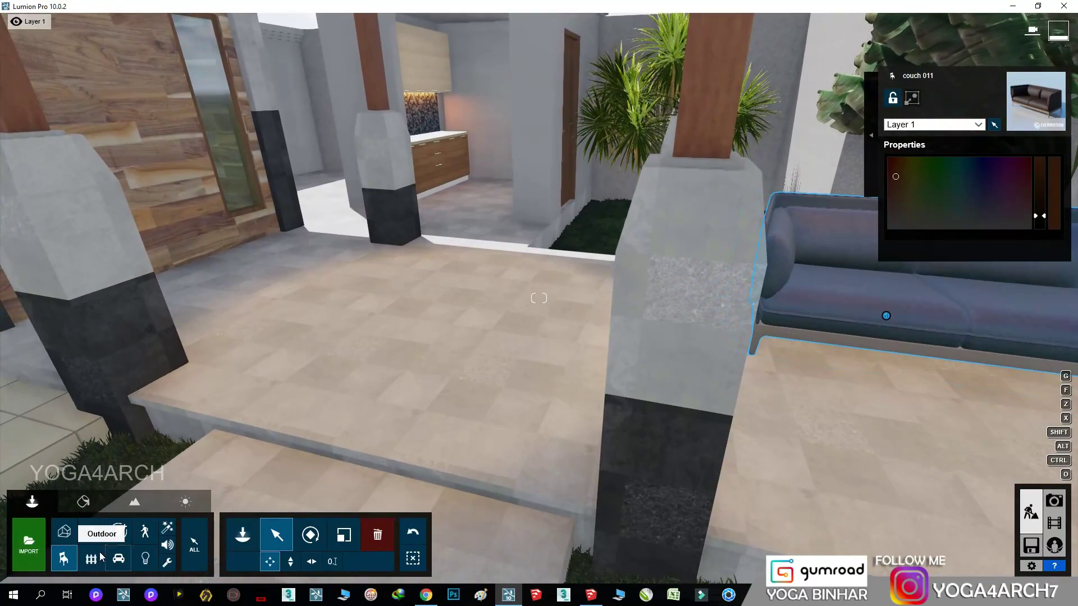
Place GardenChair 014 and a wooden table from the outdoor furniture library.
click(91, 559)
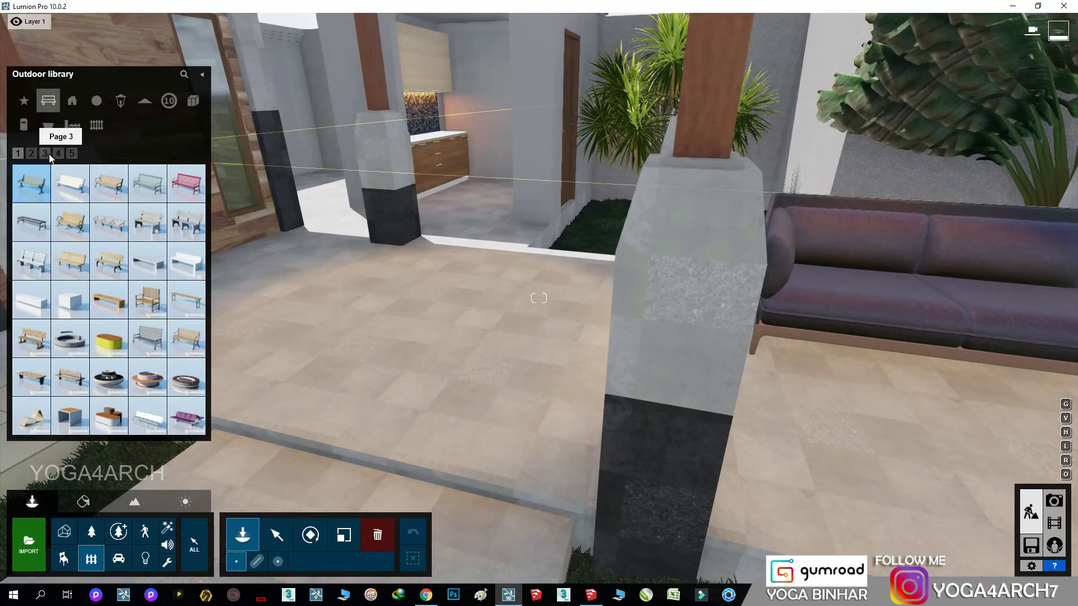
click(45, 154)
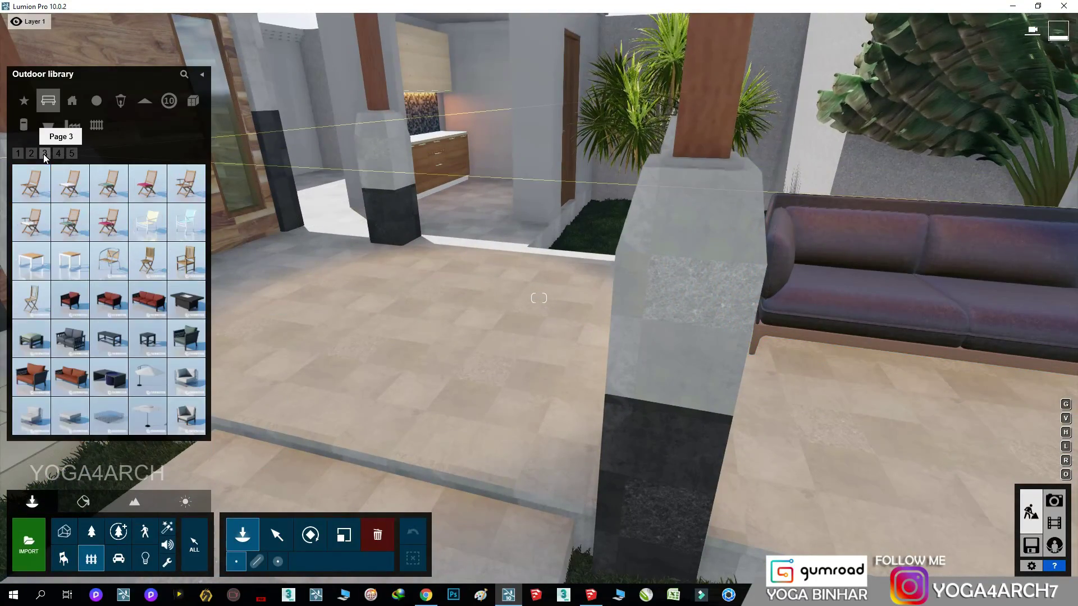
click(142, 268)
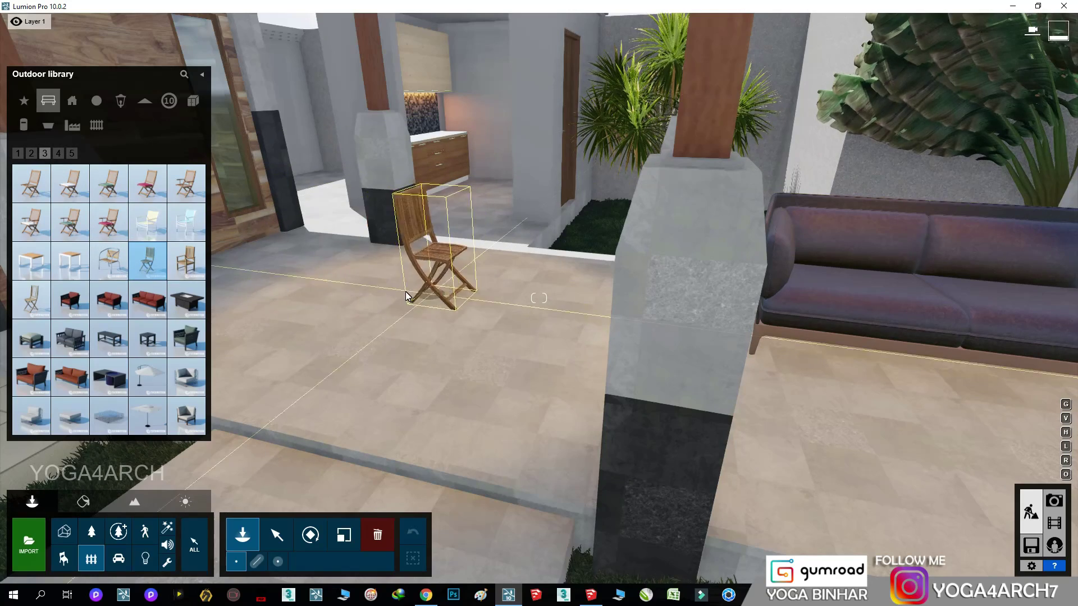
click(58, 157)
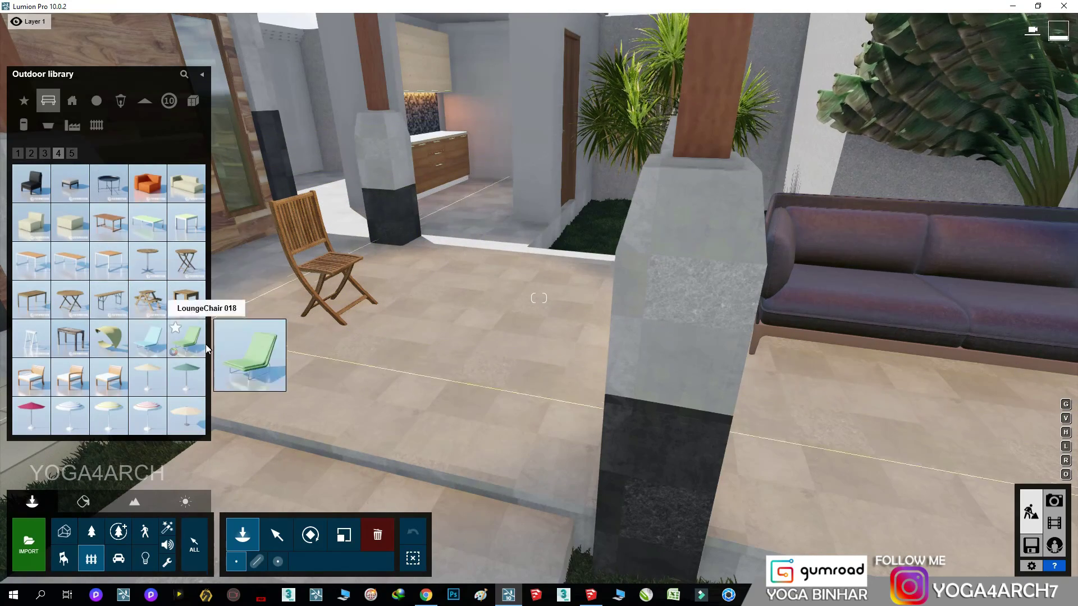
click(32, 300)
click(445, 322)
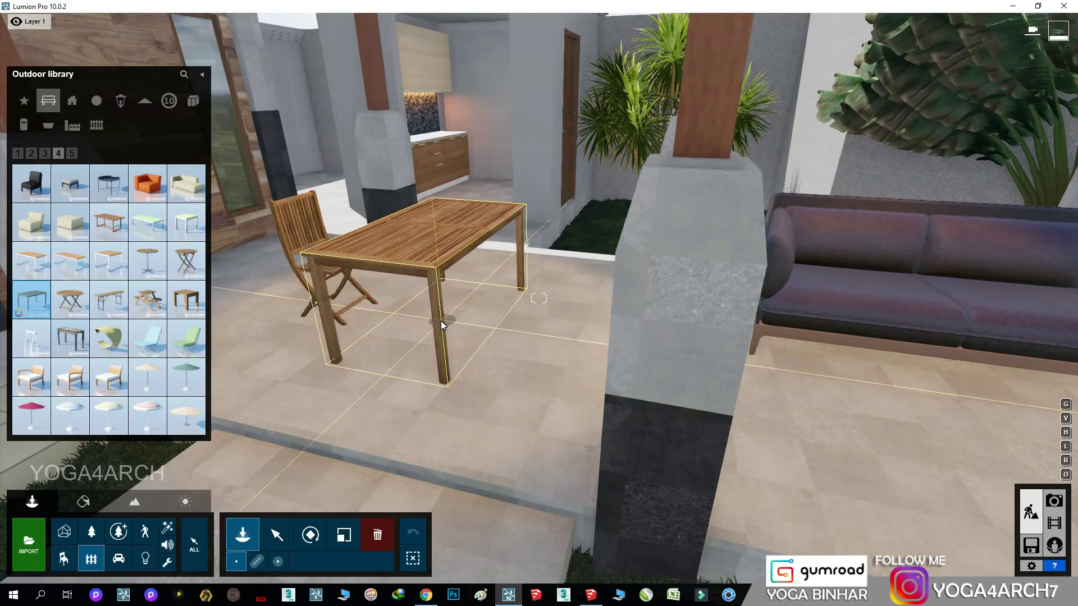
Add Pouf 001 in front of the couch.
right_drag(457, 305, 329, 288)
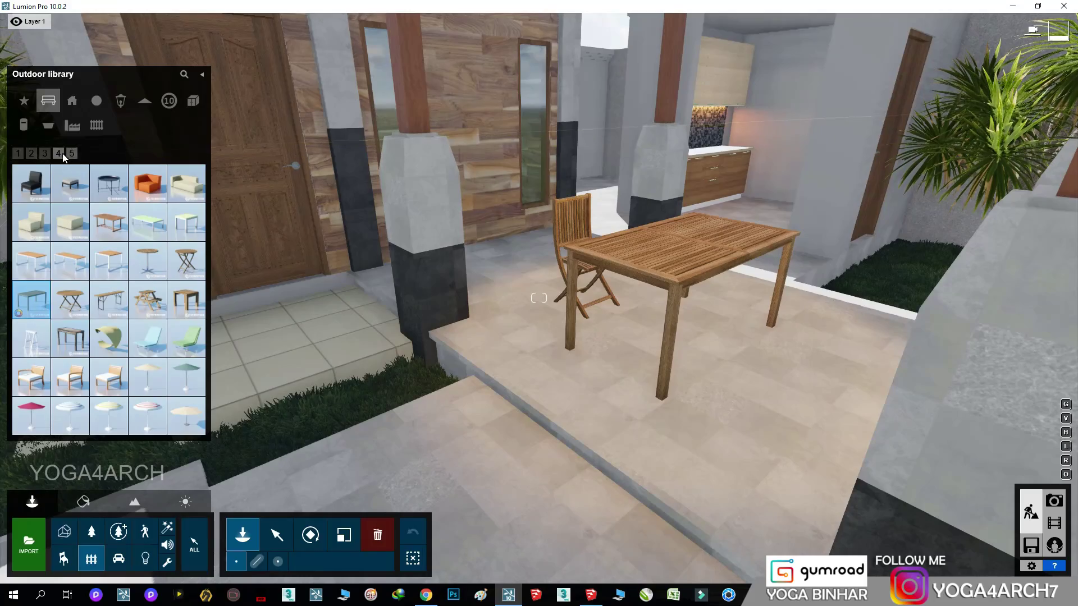
click(71, 153)
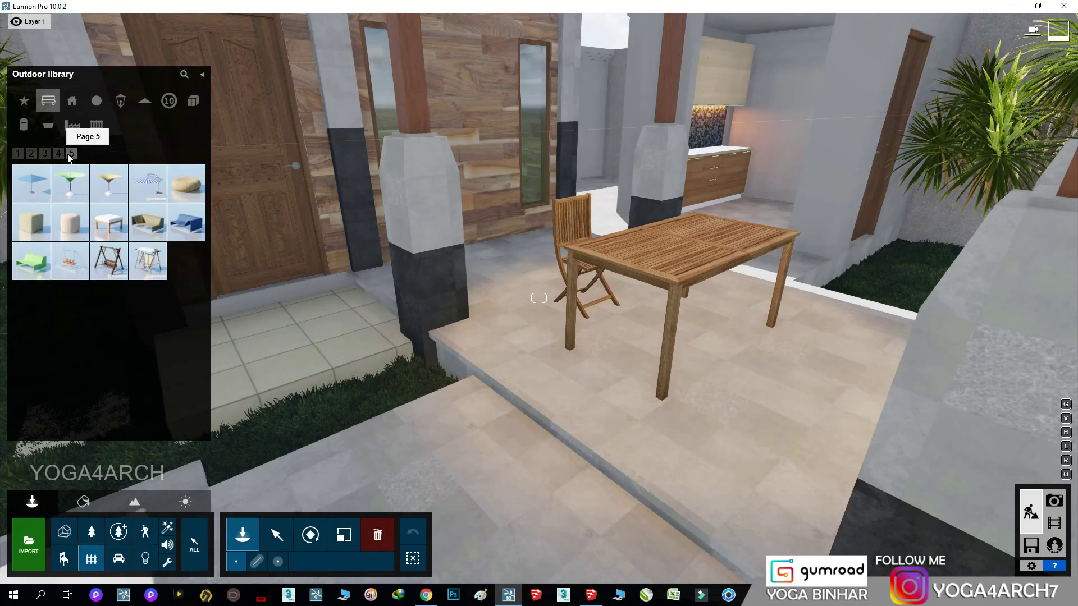
click(185, 196)
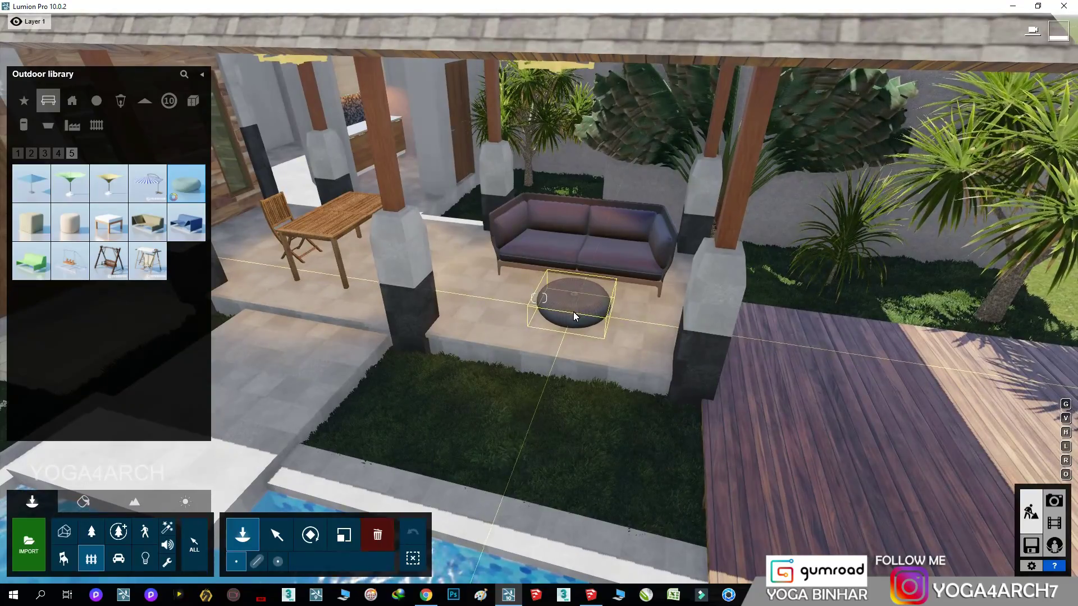
click(574, 312)
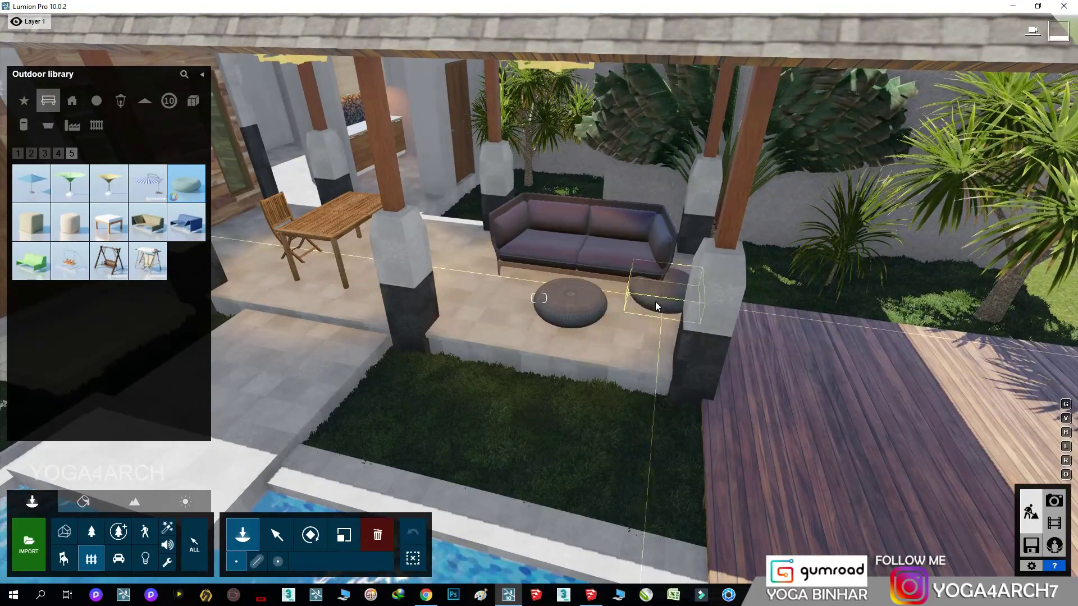
mouse_move(655, 301)
right_down()
mouse_move(582, 268)
mouse_move(517, 279)
right_up()
Tuck the chair beside the table, then copy the chair pair across, turned 180° toward the table.
click(277, 535)
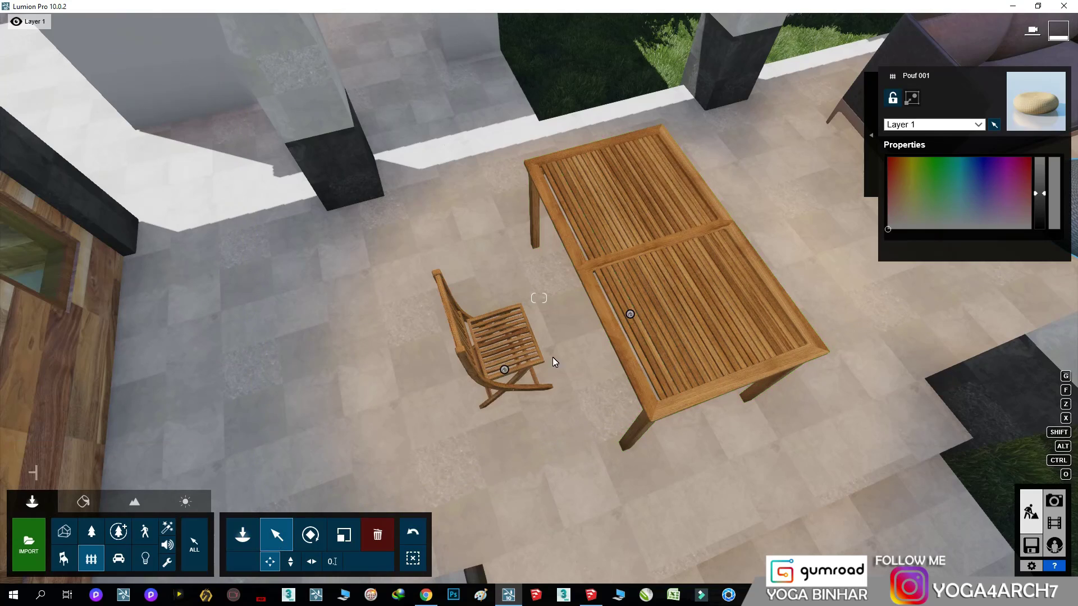
drag(553, 357, 549, 399)
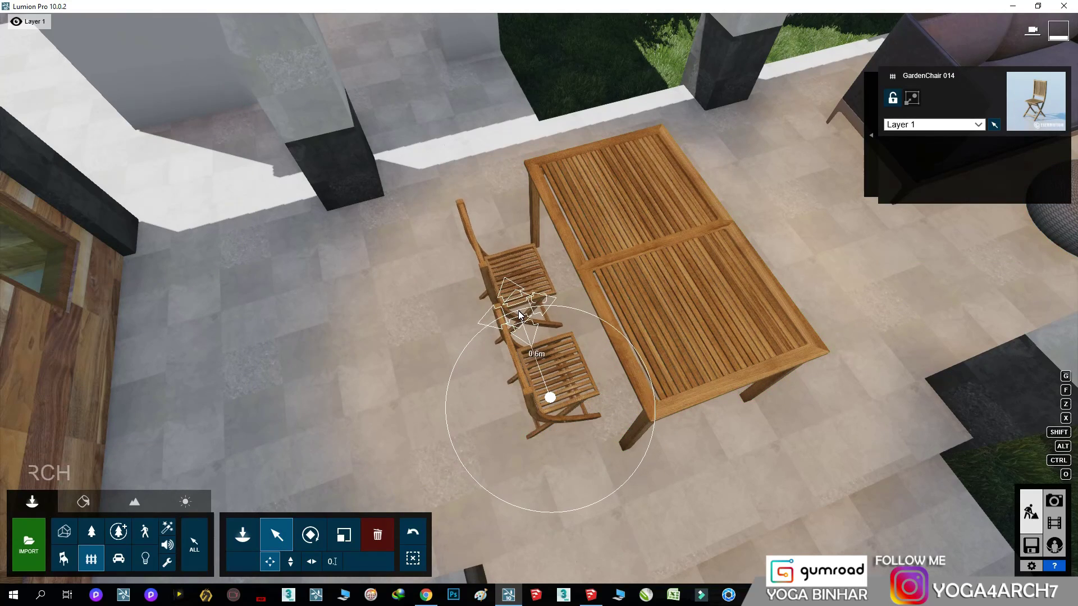
mouse_move(469, 316)
ctrl+mouse_down()
mouse_move(566, 416)
mouse_move(760, 337)
mouse_move(757, 366)
ctrl+mouse_up()
right_drag(757, 366, 750, 367)
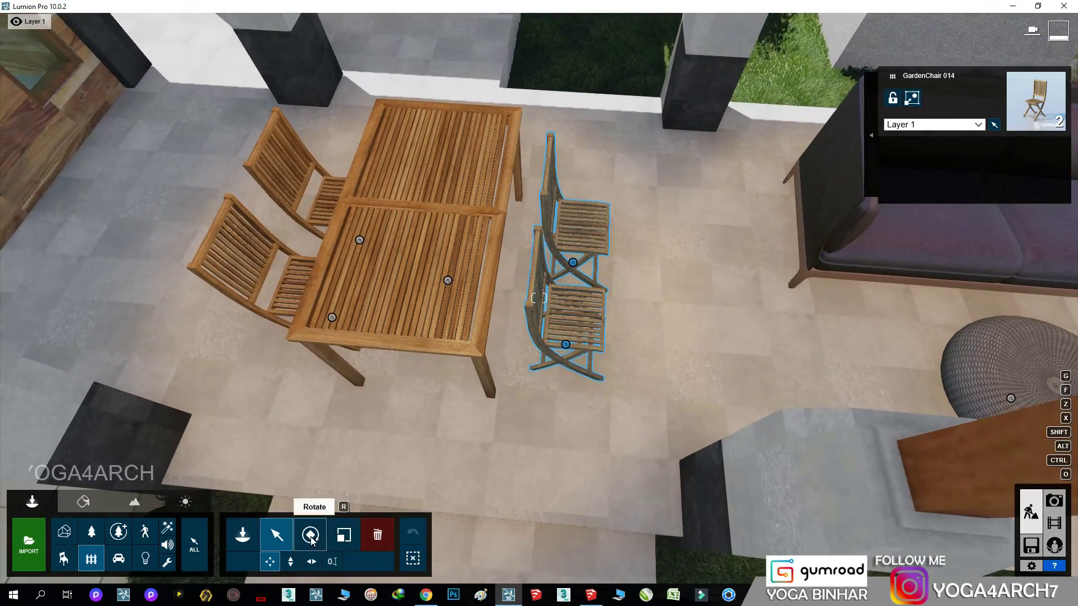
drag(566, 345, 458, 341)
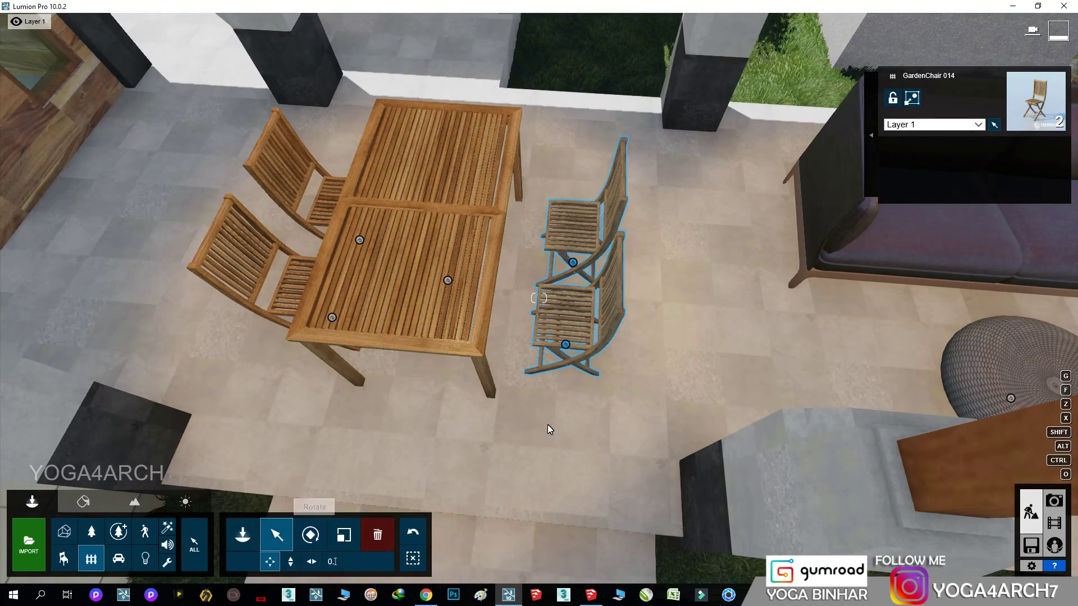
right_drag(555, 349, 494, 382)
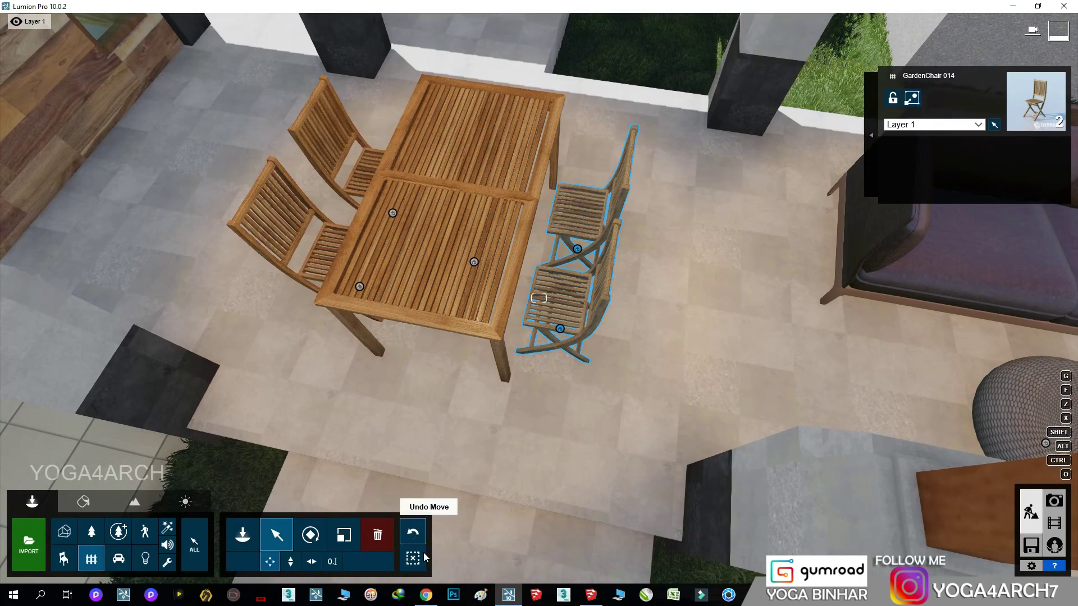
click(421, 553)
Copy a chair to the table's end and turn it toward the table.
mouse_move(360, 290)
alt+mouse_down()
mouse_move(419, 393)
mouse_move(456, 376)
mouse_move(489, 193)
alt+mouse_up()
click(291, 539)
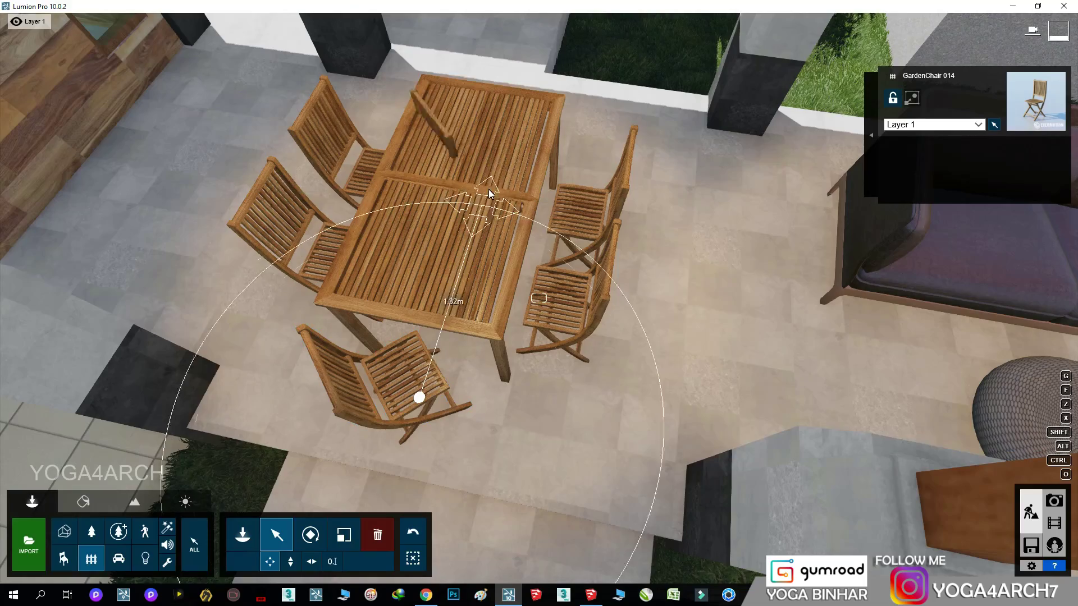
click(314, 536)
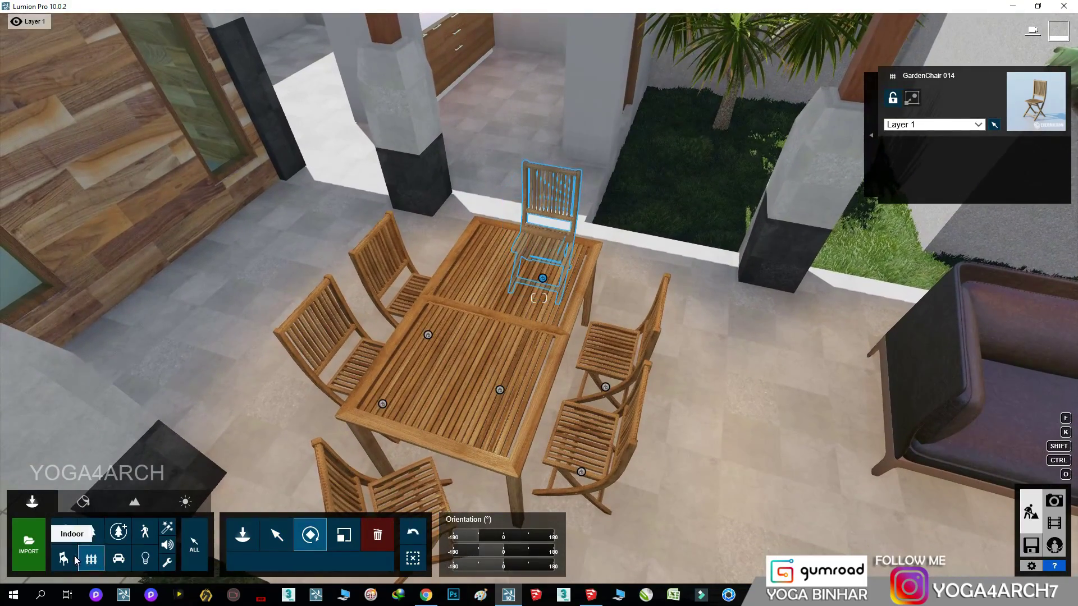
Hang the red sunset Canvas 003 from indoor Decoration page 5 on the wood-panelled wall.
click(63, 558)
click(72, 125)
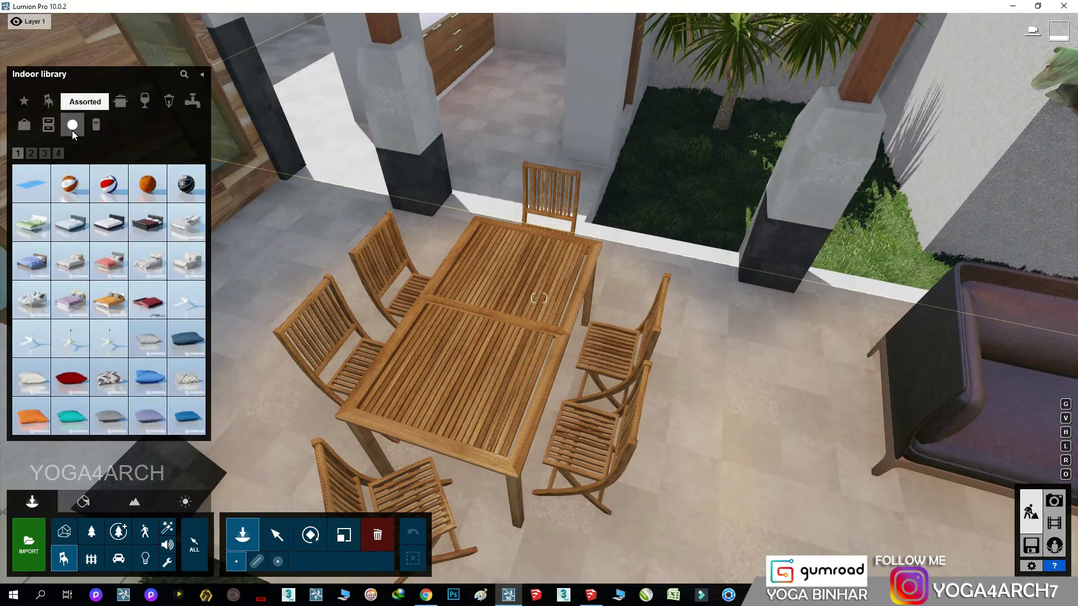
click(46, 155)
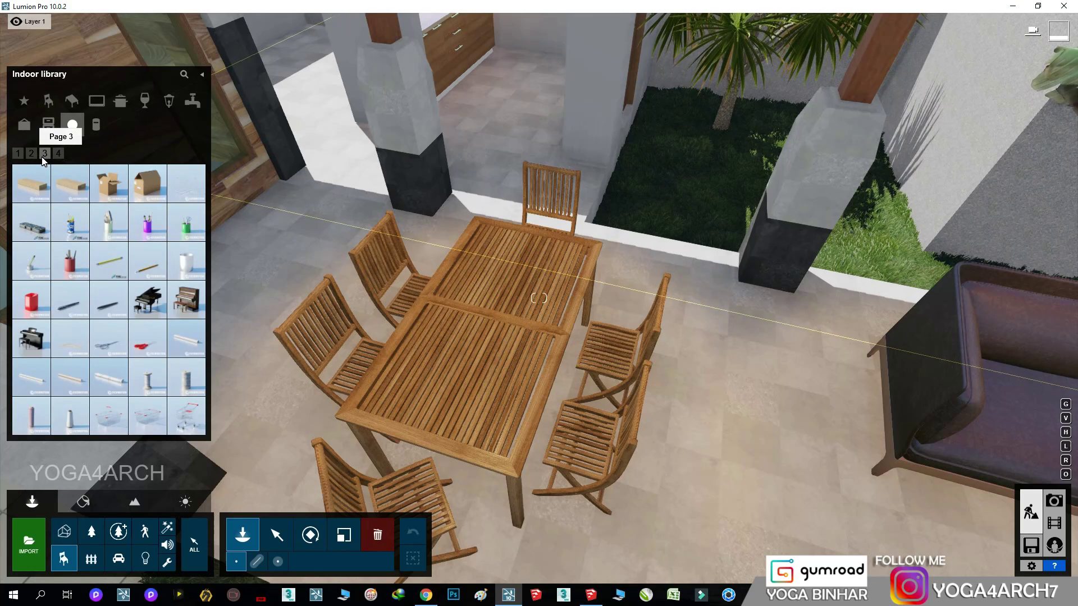
click(32, 154)
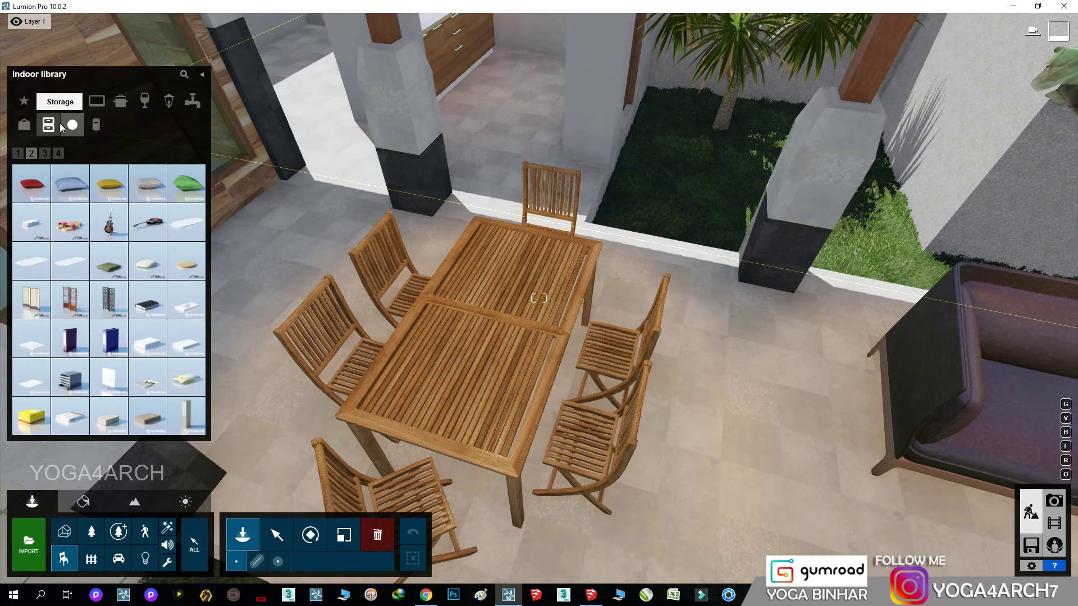
click(28, 127)
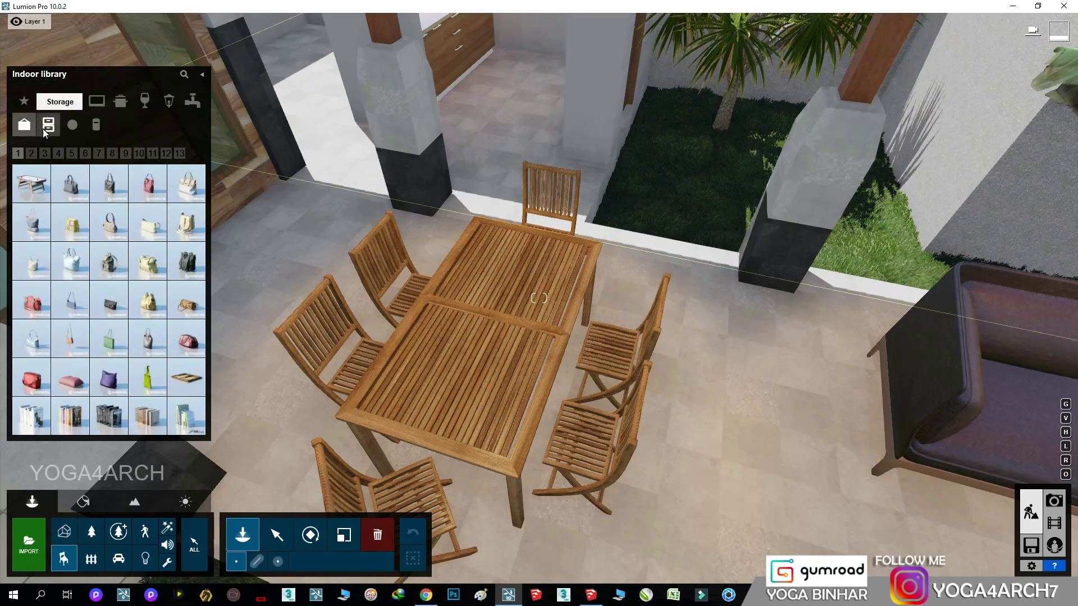
click(71, 155)
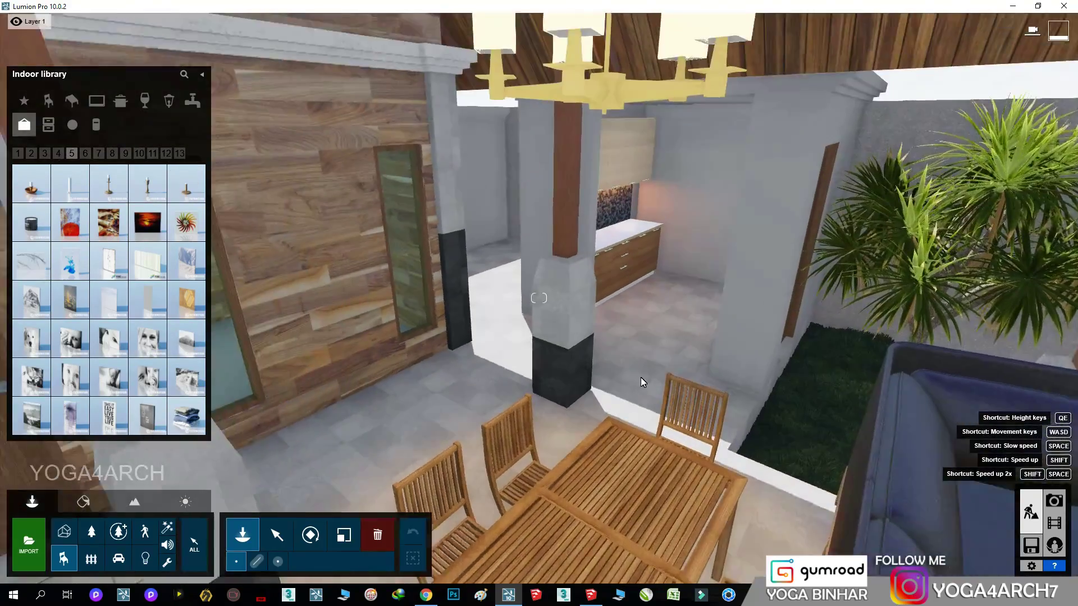
right_drag(642, 378, 641, 378)
click(150, 228)
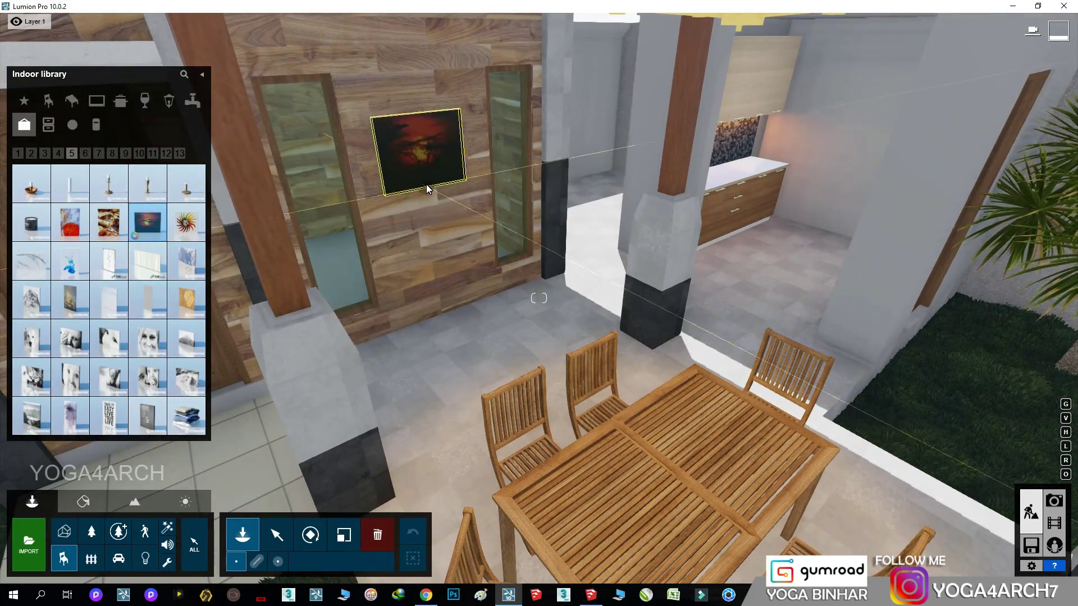
right_drag(361, 337, 361, 337)
Place two leafy potted plants on and beside the dining table from decoration page 11.
click(98, 153)
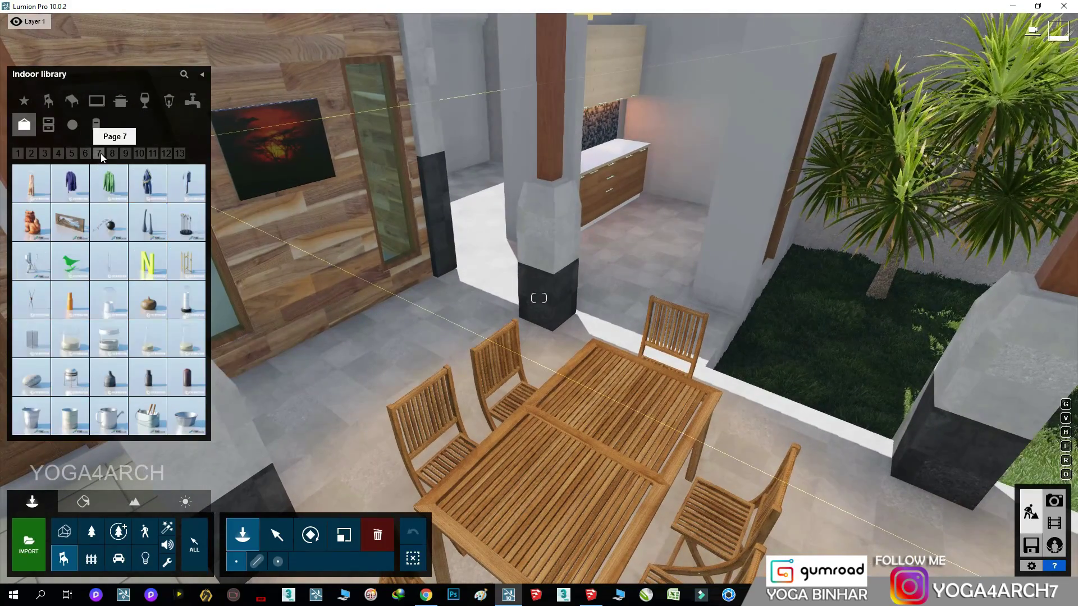
click(126, 153)
click(153, 154)
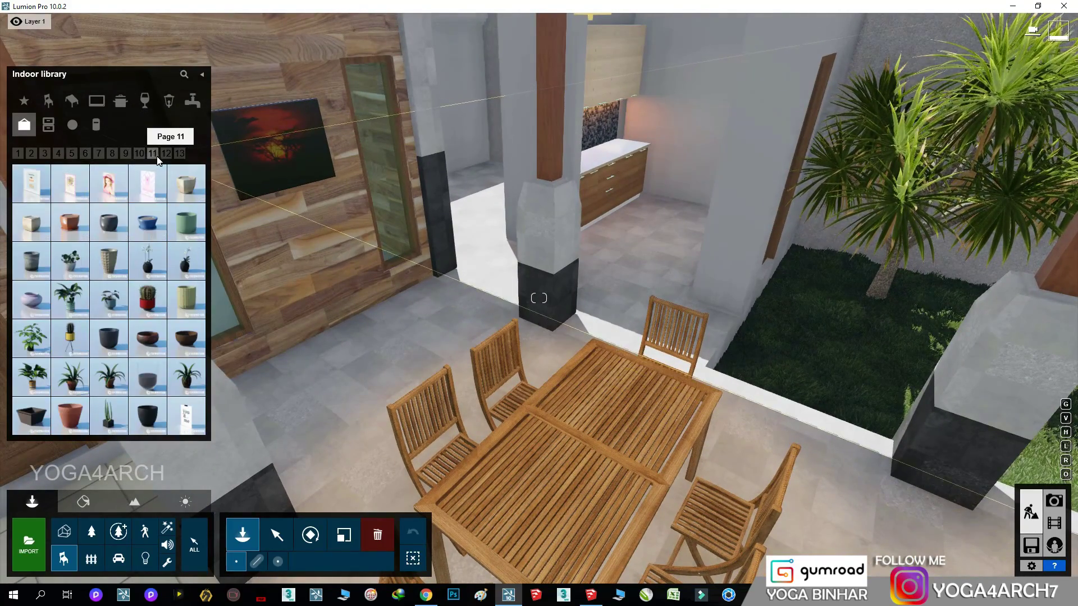
click(31, 337)
click(579, 427)
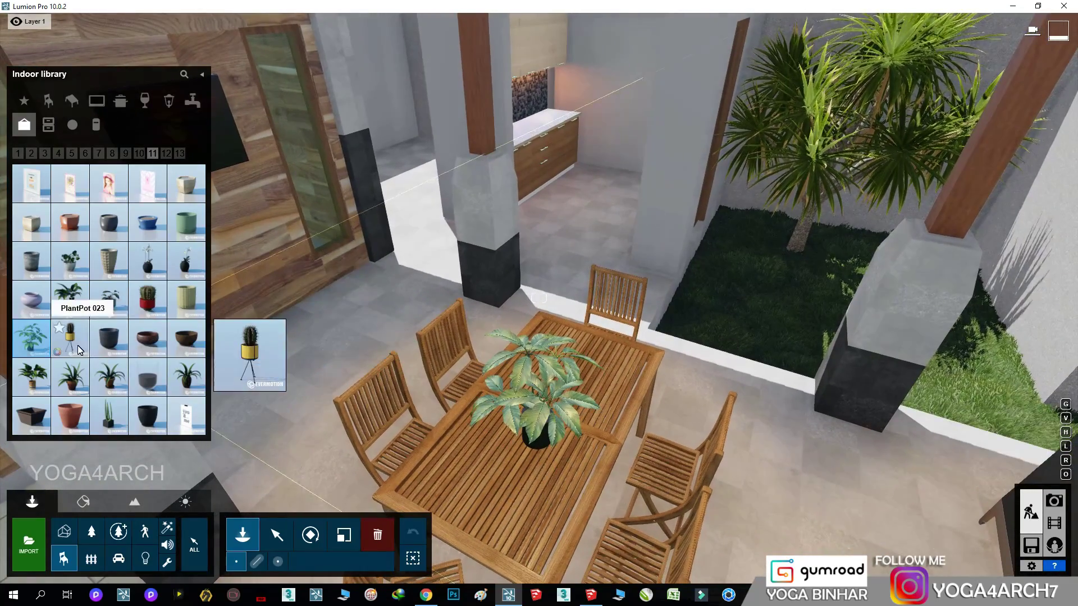
Add a small spiky plant by the sofa and resize the red cactus pot.
click(77, 345)
right_drag(896, 428, 640, 340)
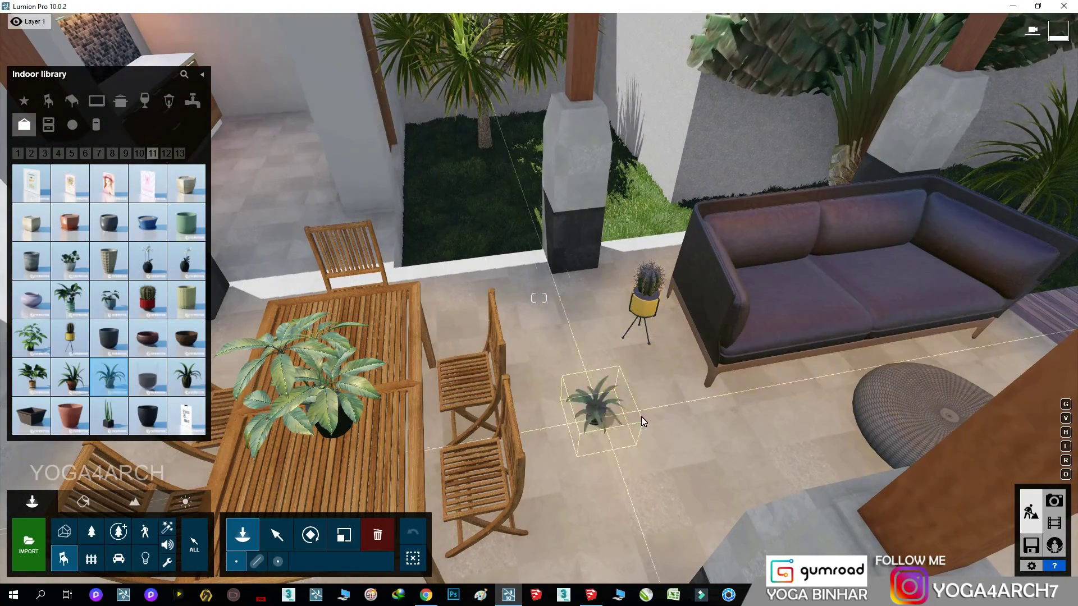
right_drag(641, 417, 820, 407)
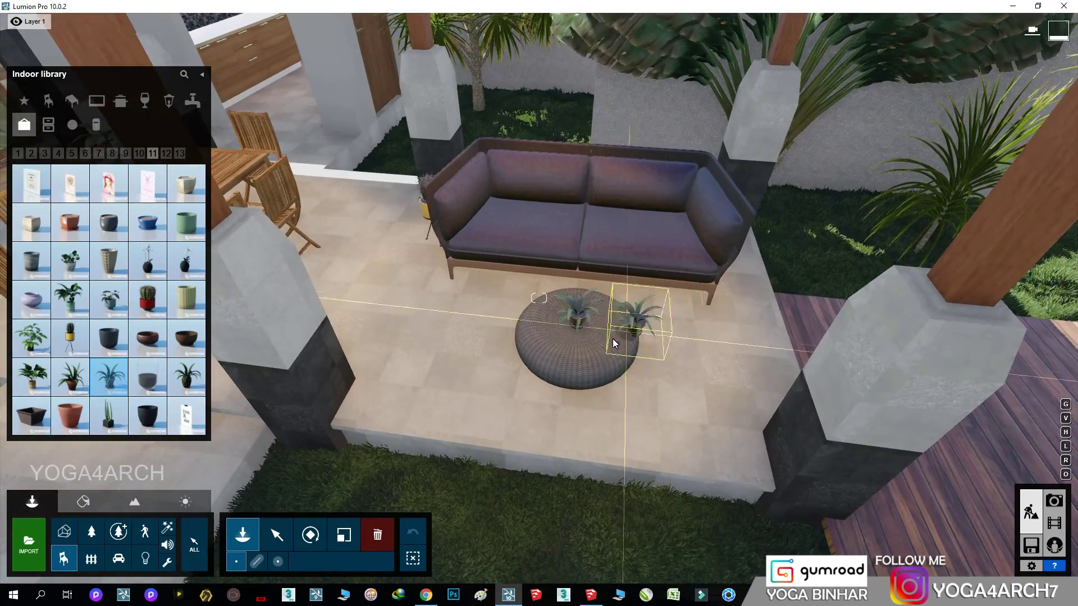
right_drag(612, 338, 327, 322)
mouse_move(218, 348)
right_down()
mouse_move(354, 375)
mouse_move(558, 317)
right_up()
click(344, 535)
click(551, 311)
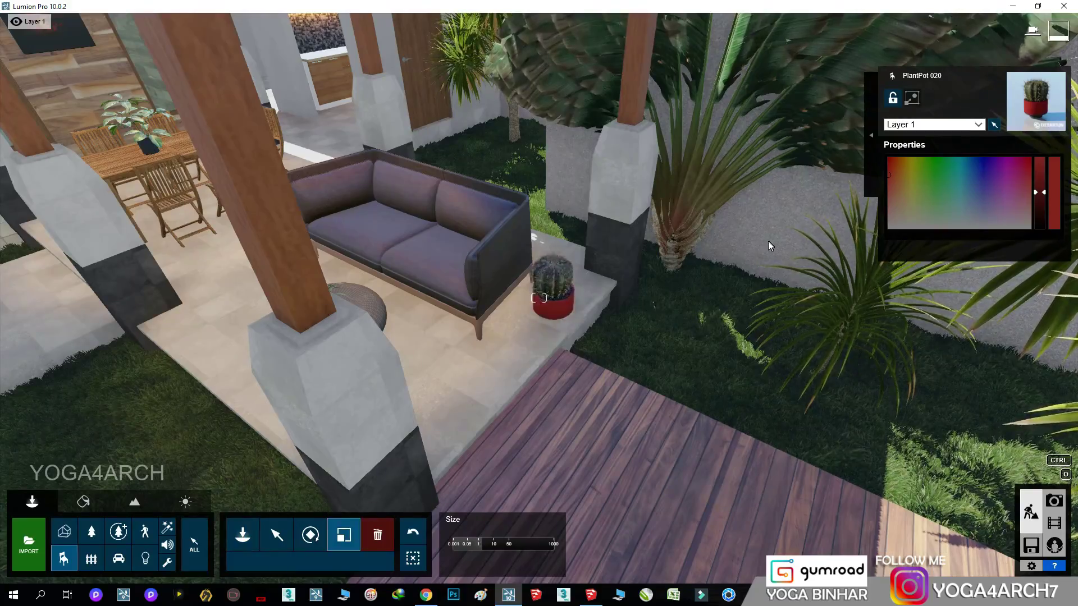
right_drag(557, 261, 554, 261)
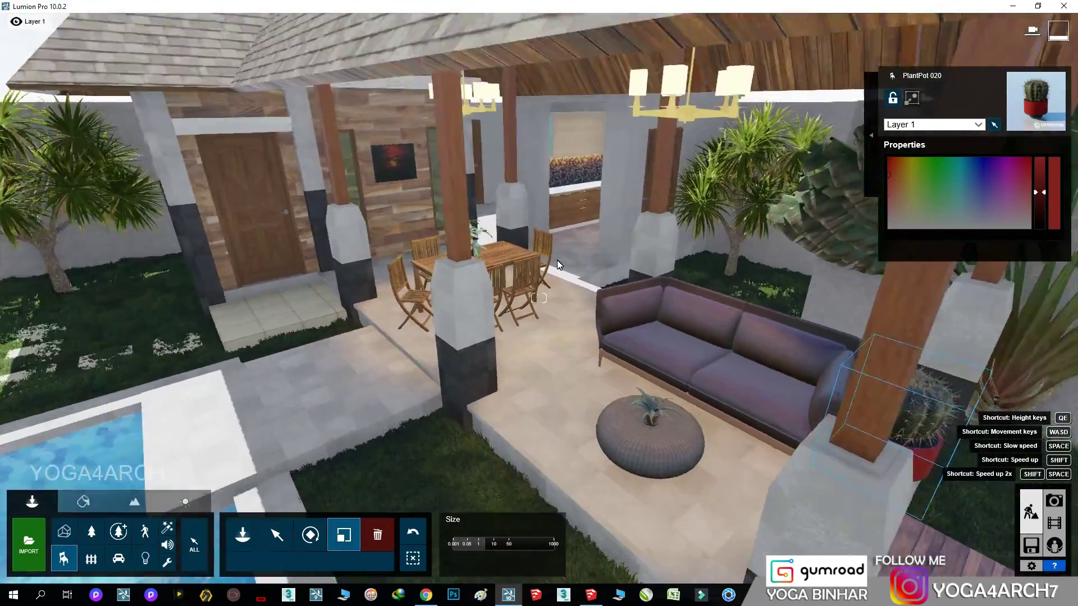
Place a low wooden coffee table on the patio from the indoor tables category.
key(s)
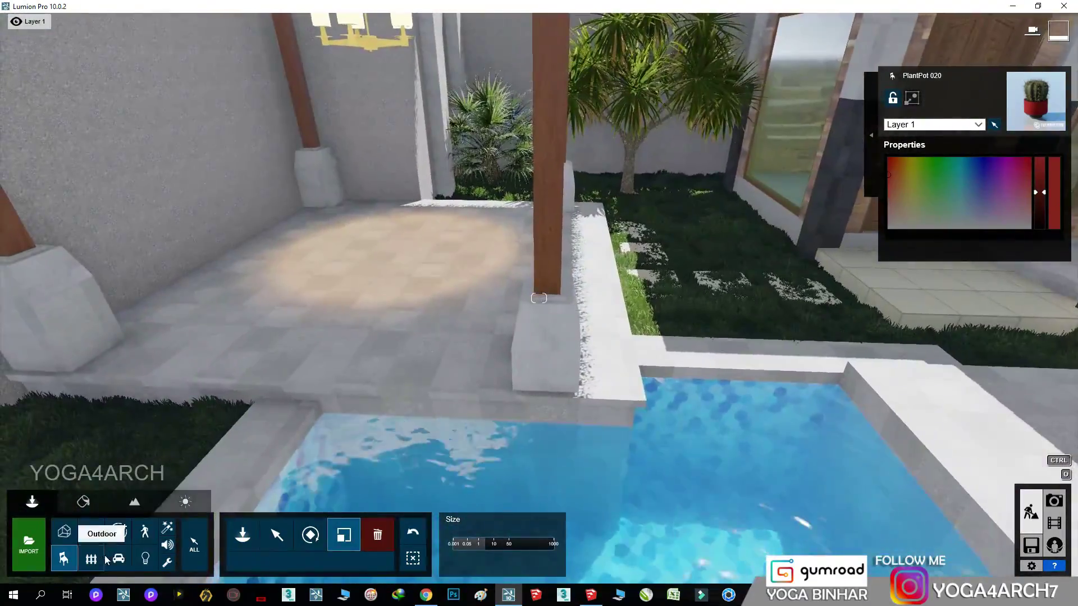
click(64, 559)
click(71, 101)
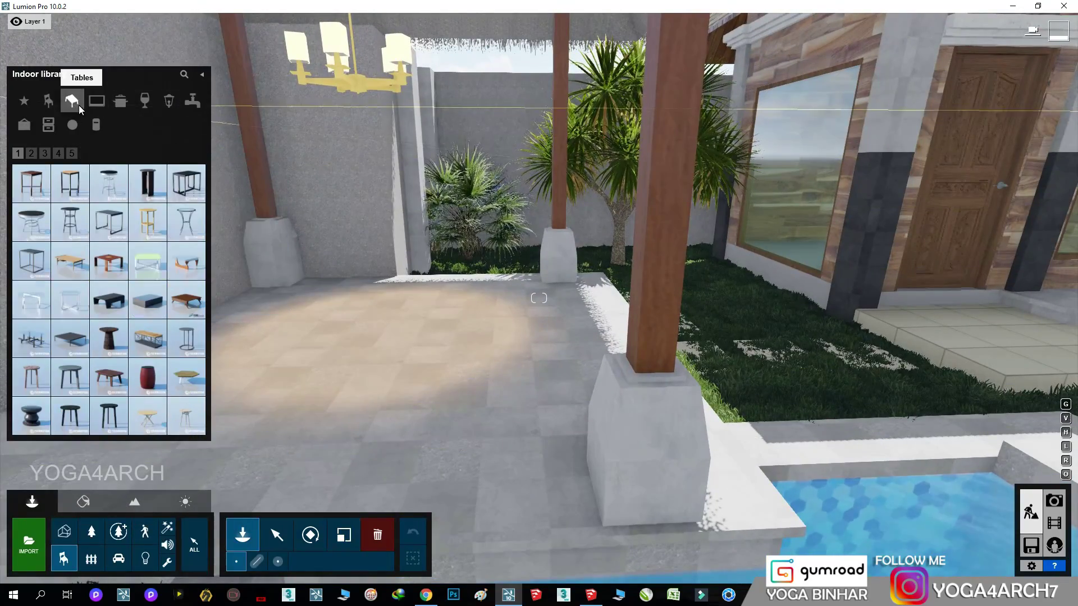
click(403, 349)
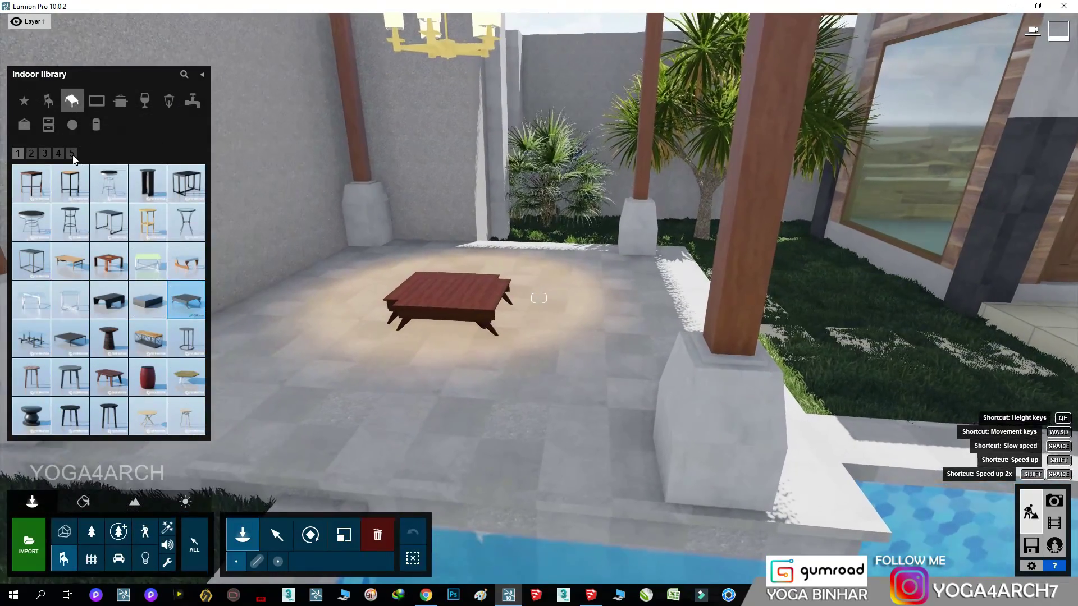
click(31, 153)
Place two wicker armchairs beside the coffee table.
click(50, 103)
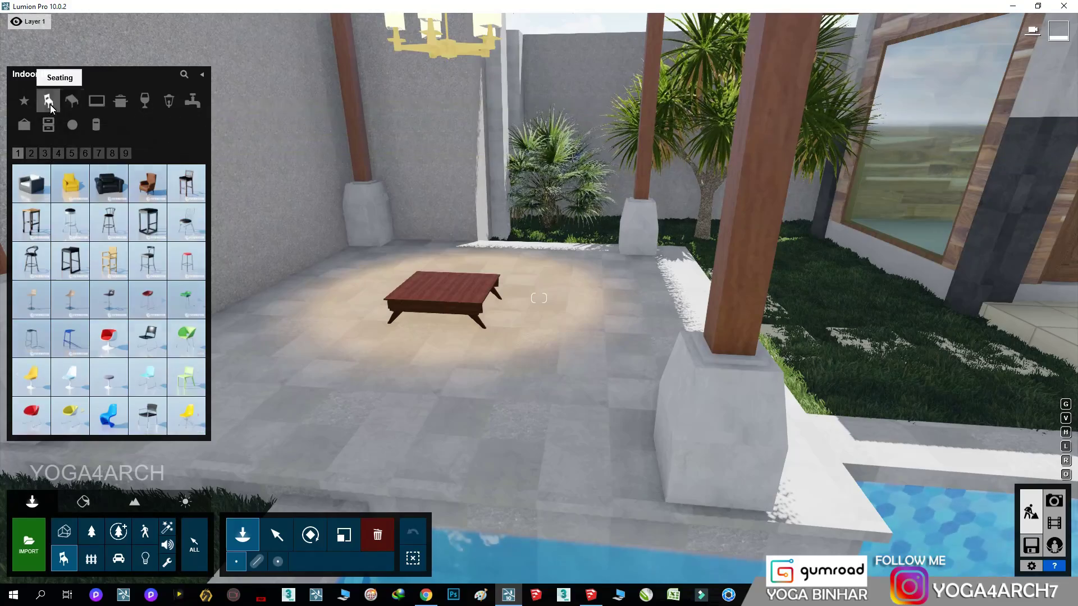
click(34, 183)
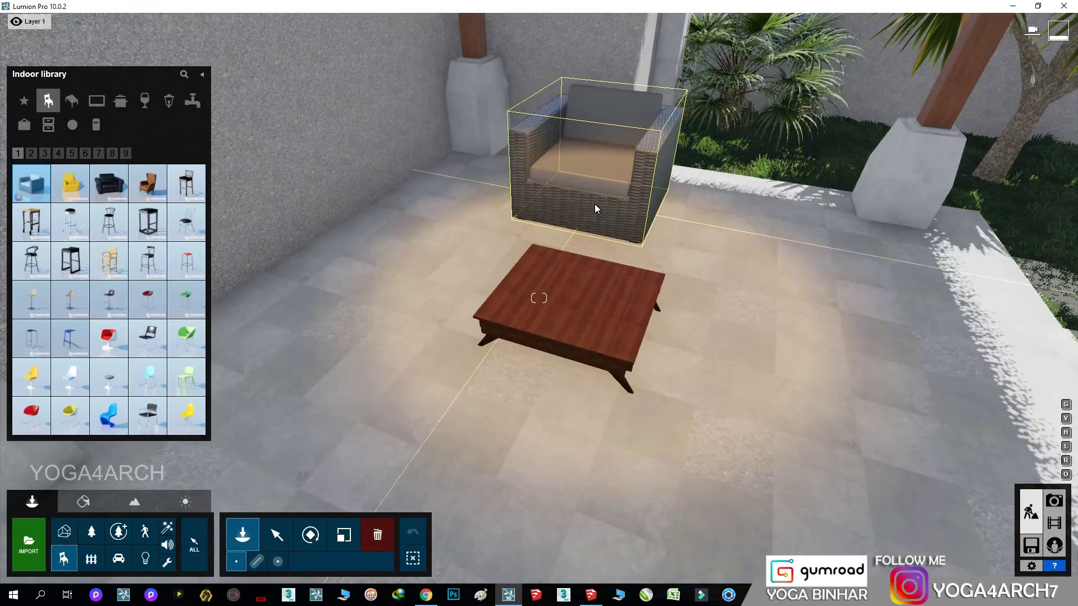
click(594, 204)
click(730, 228)
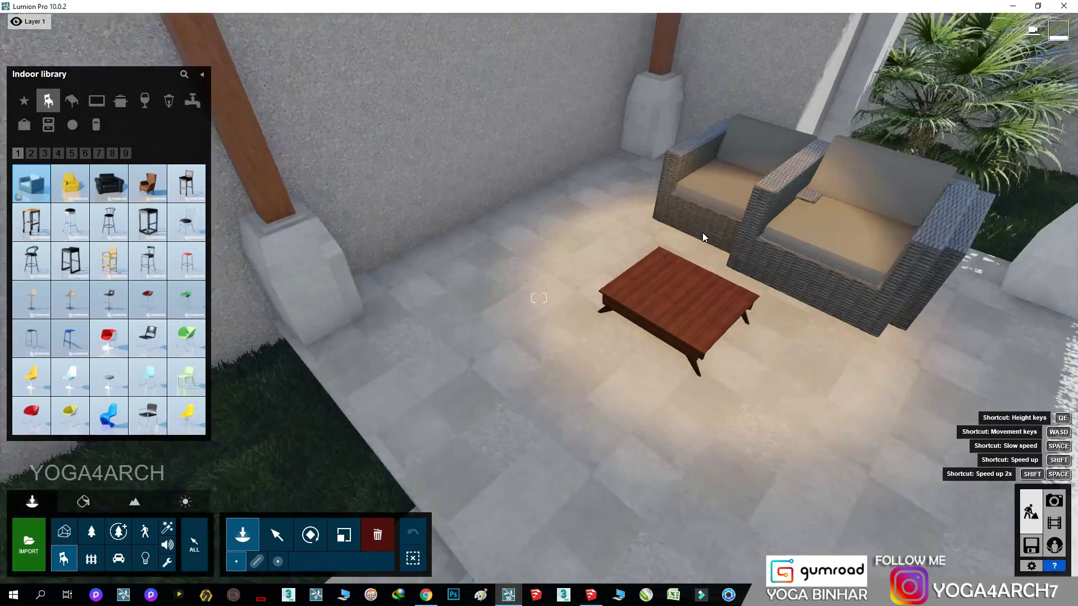
right_drag(703, 233, 308, 180)
Place the dark blue couch and move it behind the coffee table against the wall.
click(70, 183)
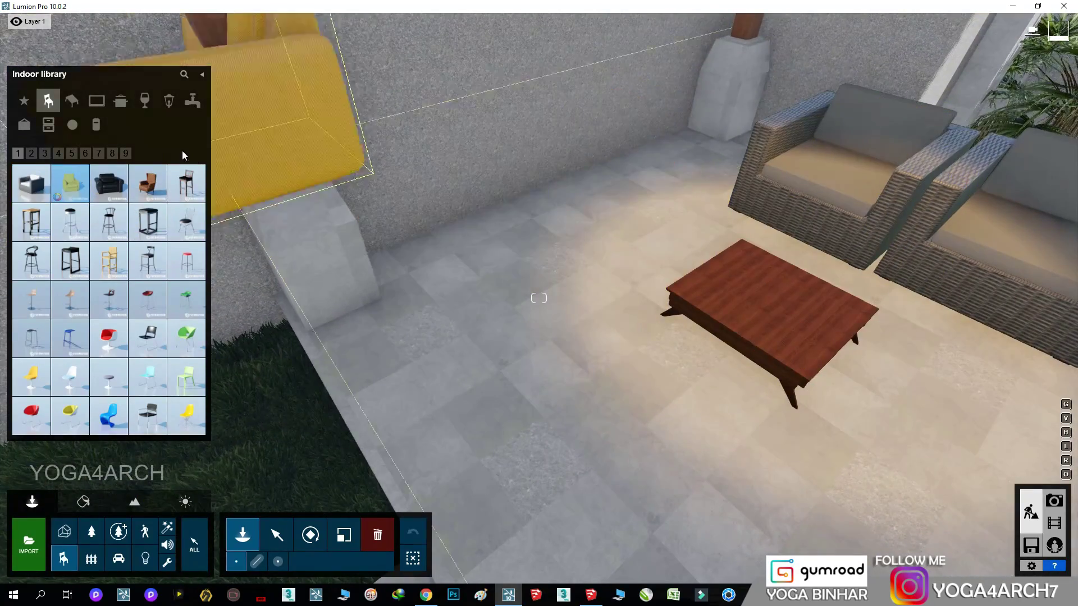
click(48, 156)
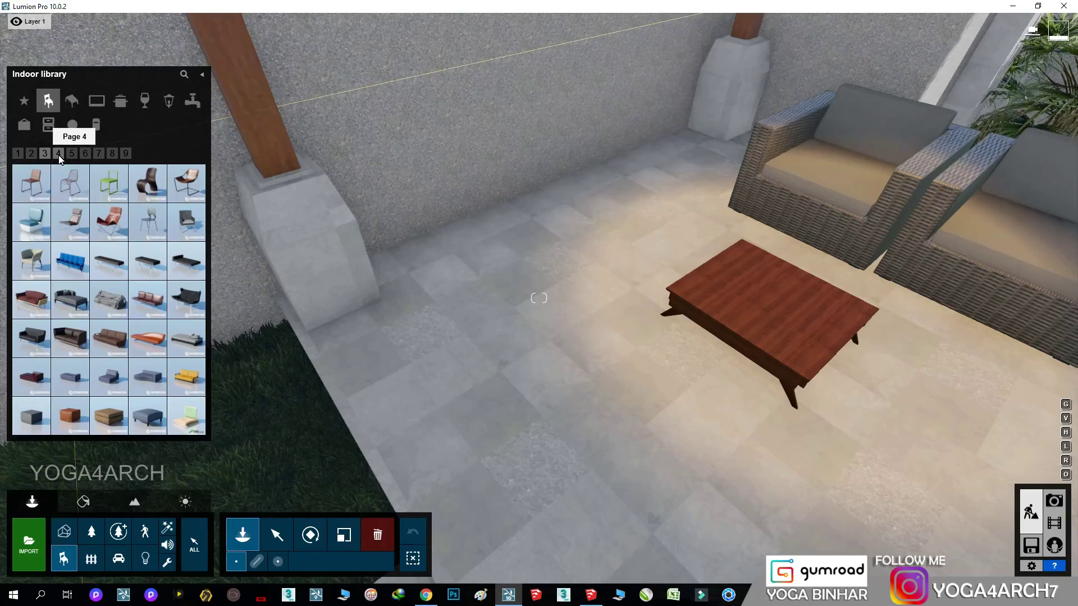
click(73, 346)
click(627, 224)
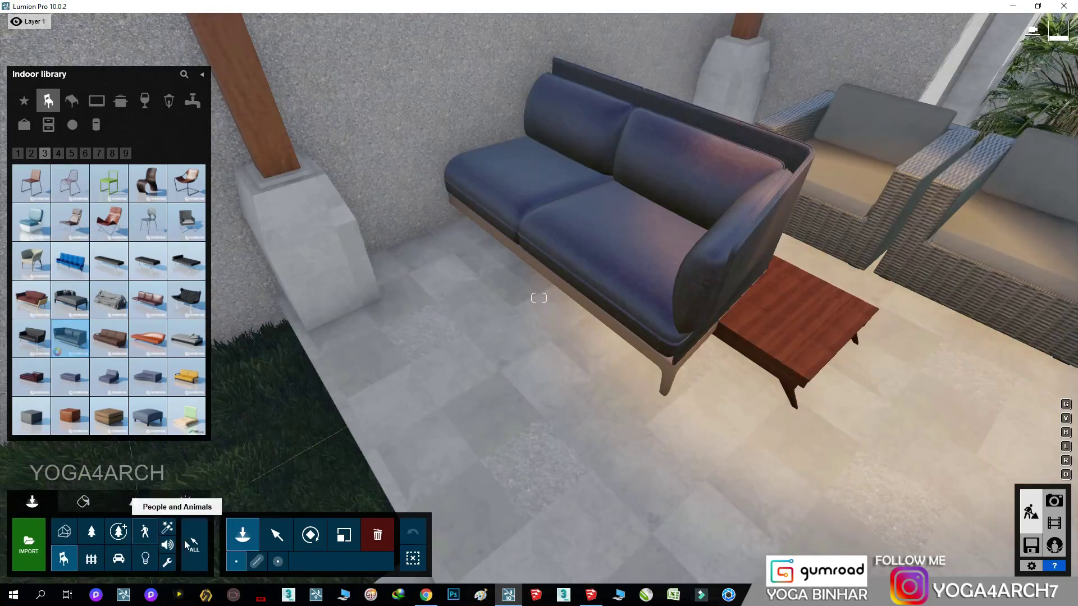
click(311, 535)
scroll(740, 298, down, 3)
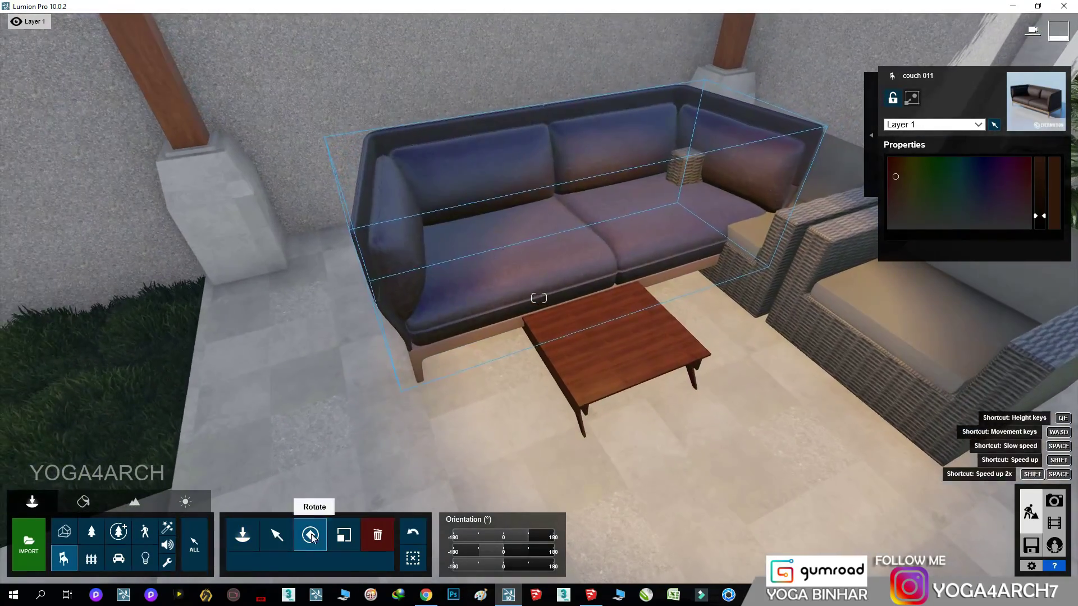
click(277, 535)
drag(517, 236, 460, 225)
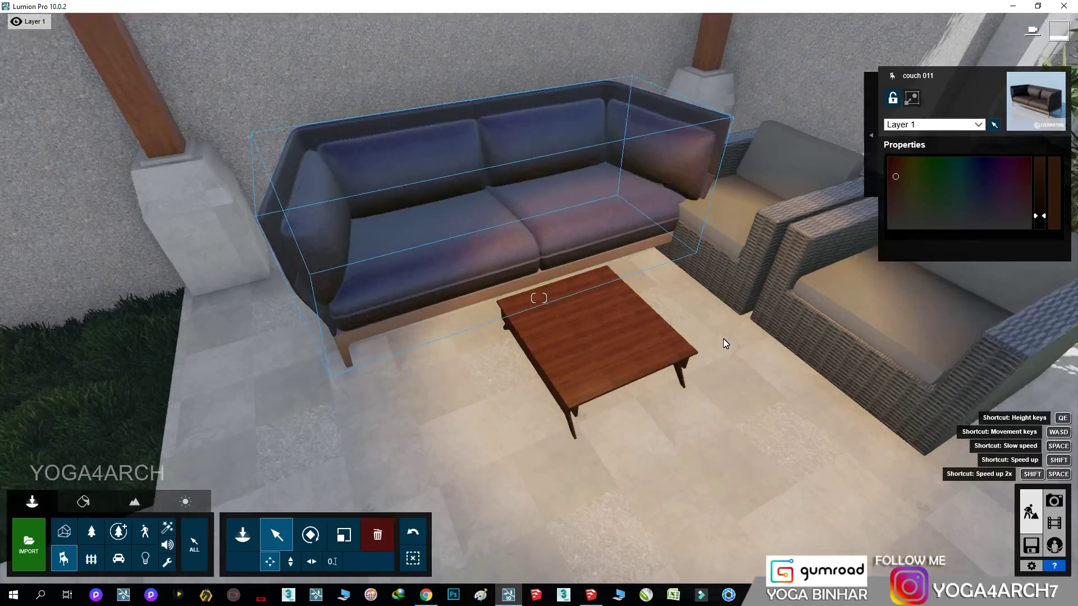
right_drag(723, 339, 695, 338)
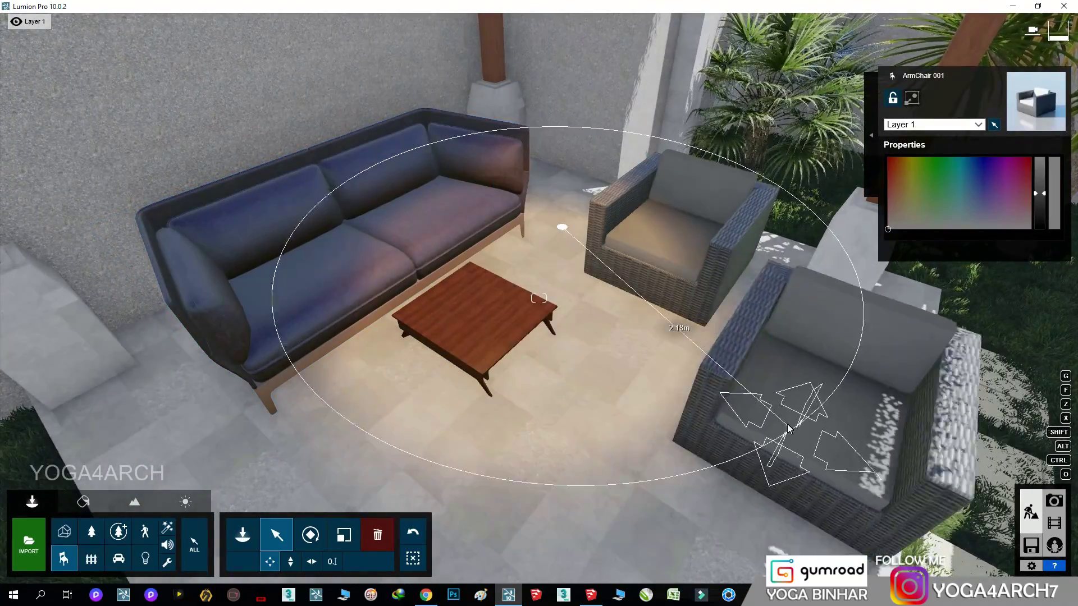
Set the two armchairs side by side and shift the coffee table into place.
drag(537, 242, 618, 423)
right_drag(618, 422, 614, 426)
scroll(614, 425, down, 3)
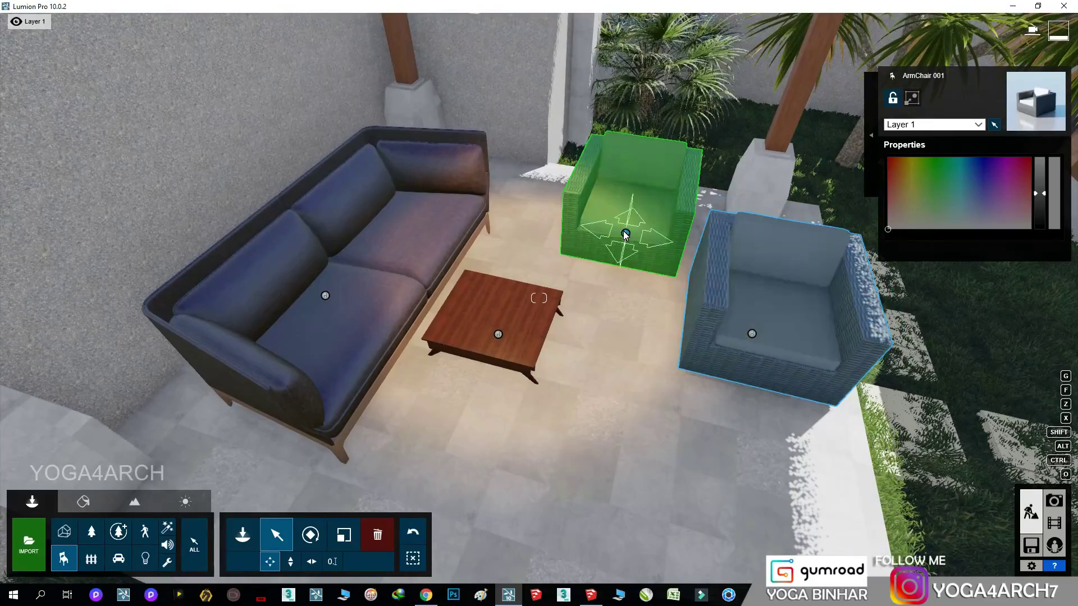
drag(623, 241, 592, 233)
drag(494, 304, 544, 333)
right_drag(544, 332, 630, 357)
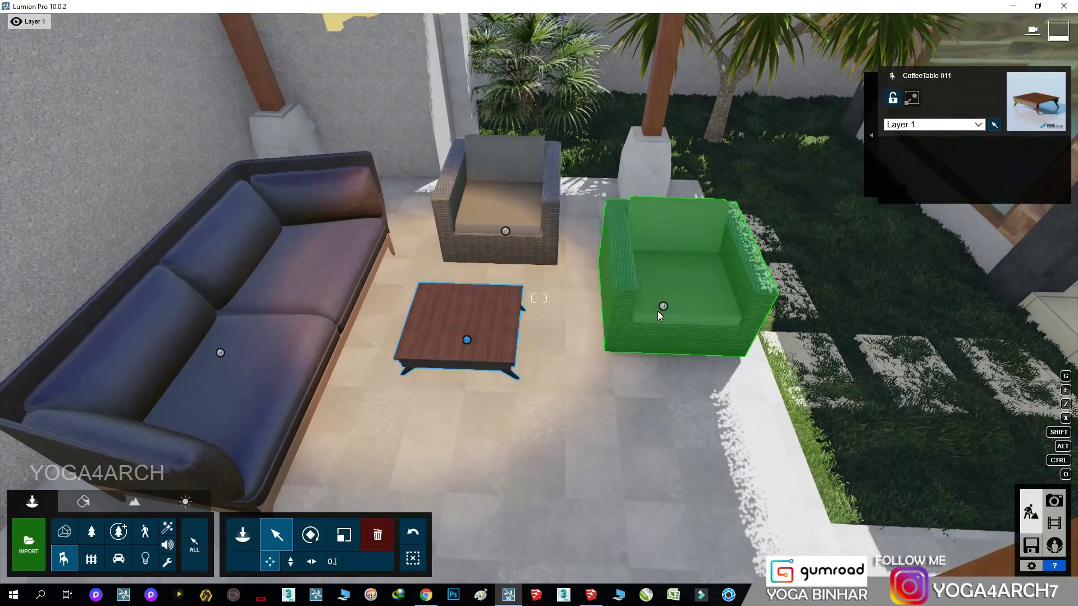
drag(659, 311, 628, 256)
drag(505, 230, 480, 228)
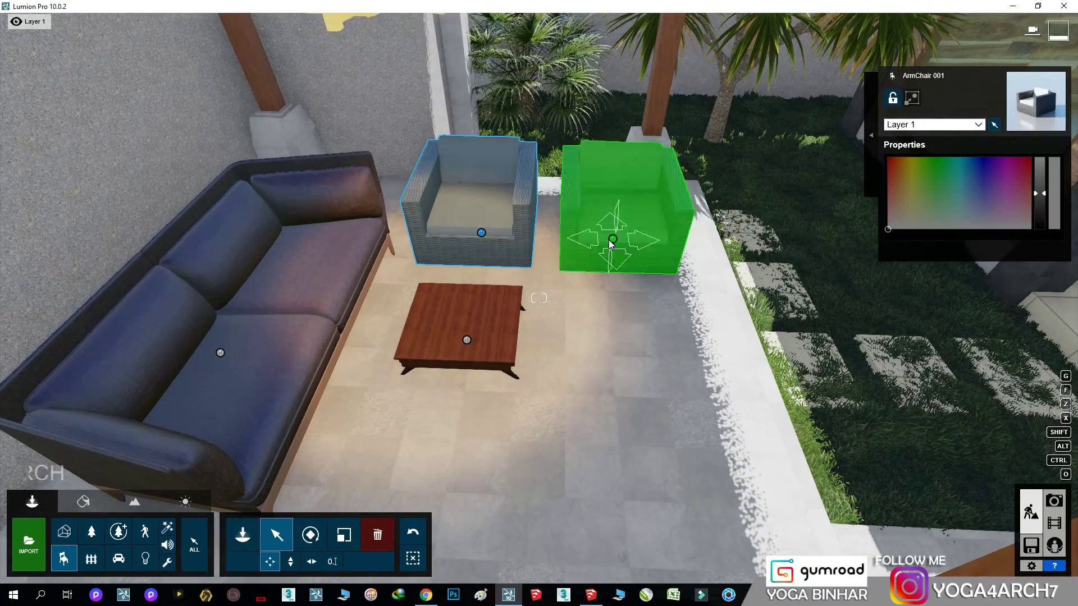
drag(613, 239, 593, 239)
Review the couch and coffee table positions and bring up the indoor objects library.
right_drag(563, 288, 427, 281)
click(388, 274)
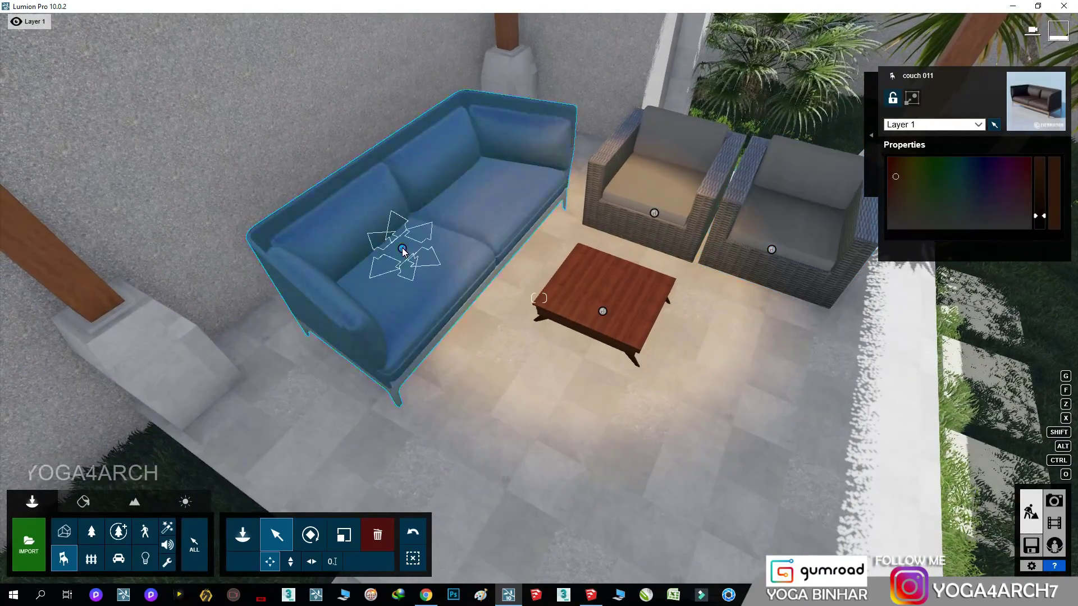
click(621, 378)
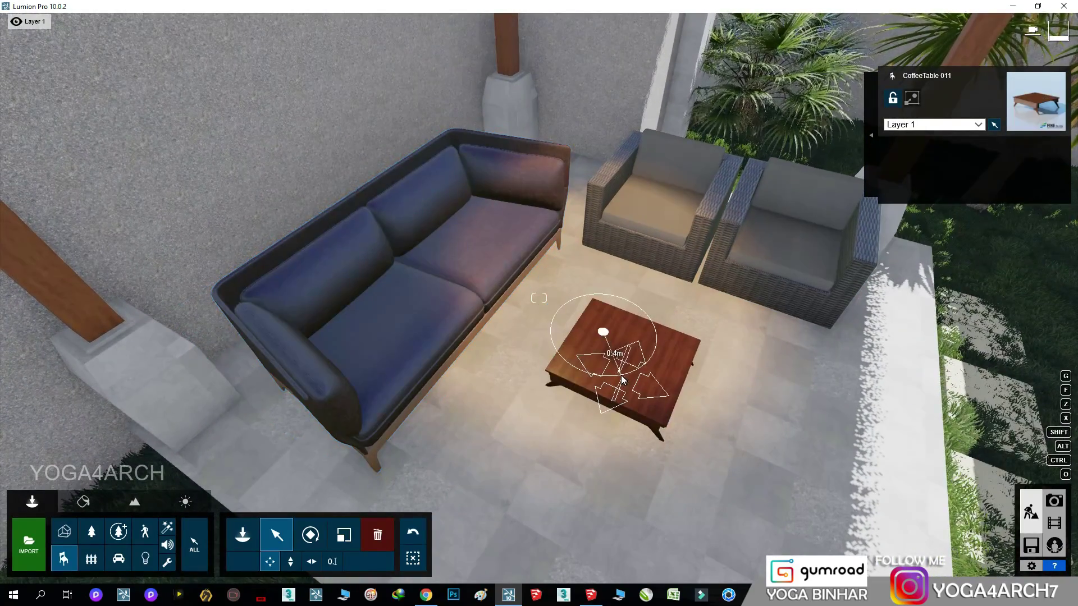
right_drag(598, 379, 528, 381)
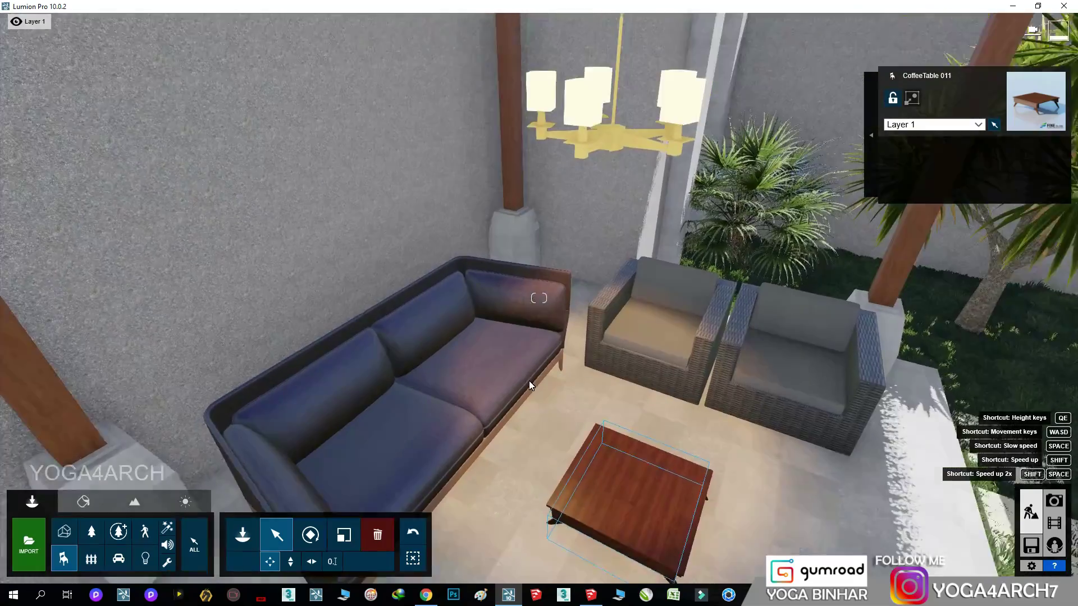
click(63, 560)
Place potted plants on and beside the coffee table from the decoration items.
click(66, 128)
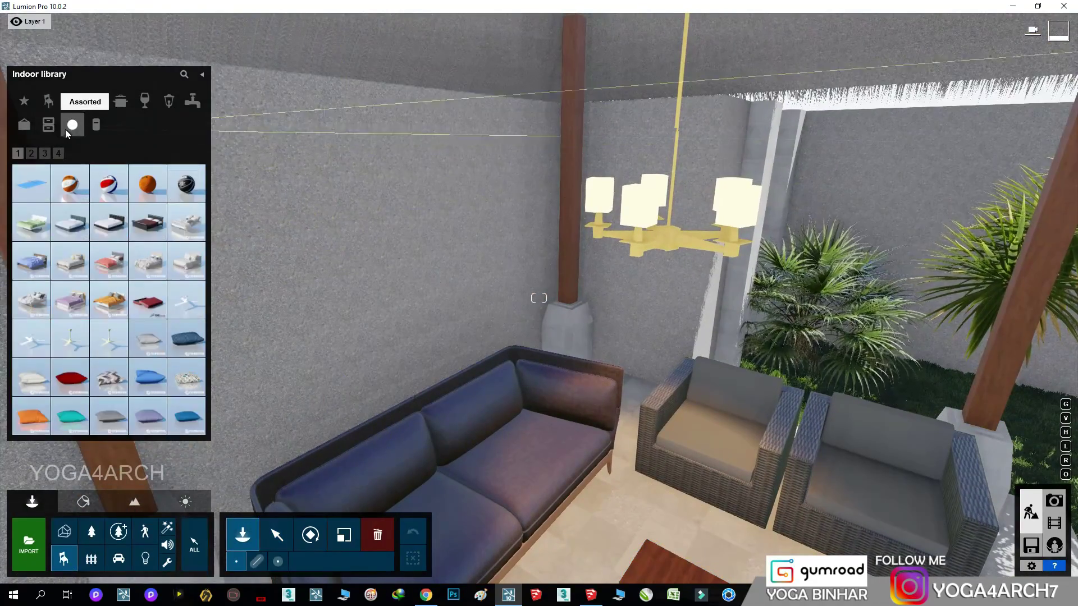
click(15, 128)
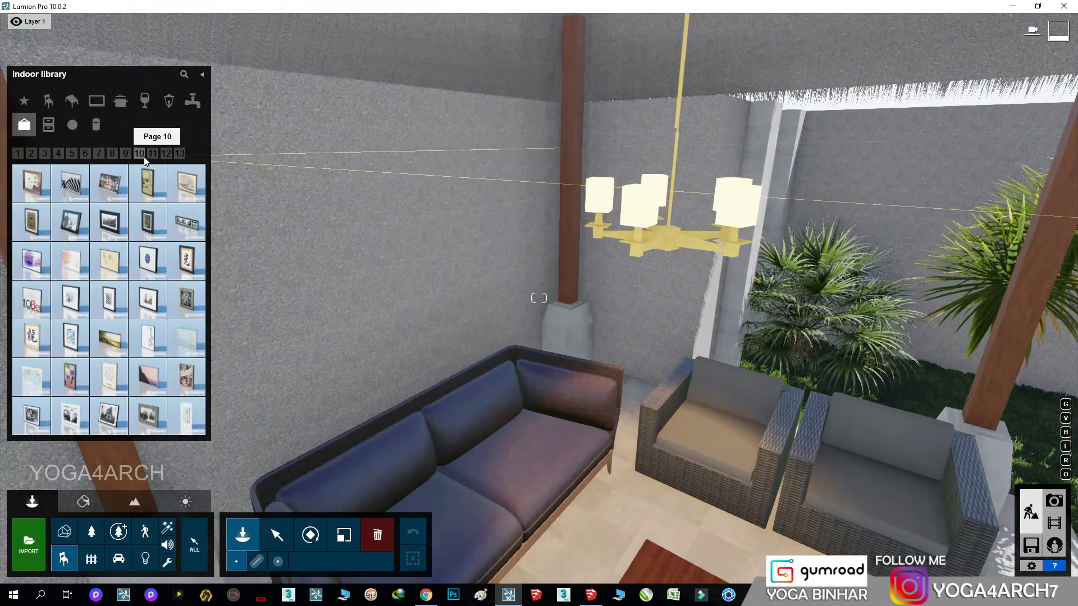
right_drag(363, 427, 595, 421)
click(619, 383)
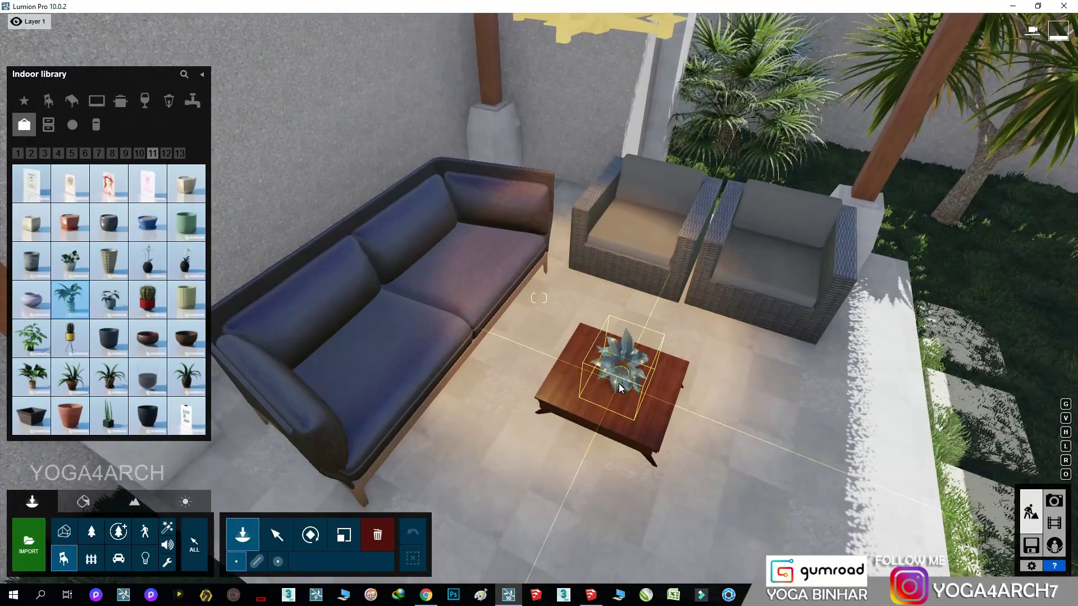
click(510, 383)
right_drag(510, 383, 2, 357)
Add a leafy plant by the sofa, enlarge it, and move it next to the right armchair.
click(32, 376)
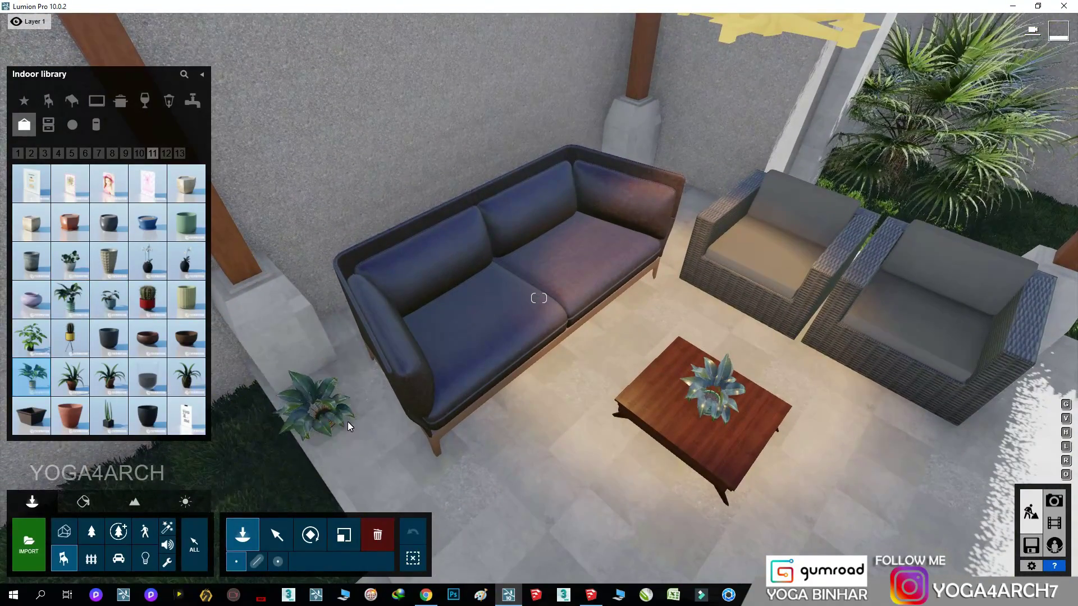
click(348, 422)
click(344, 535)
drag(324, 424, 483, 334)
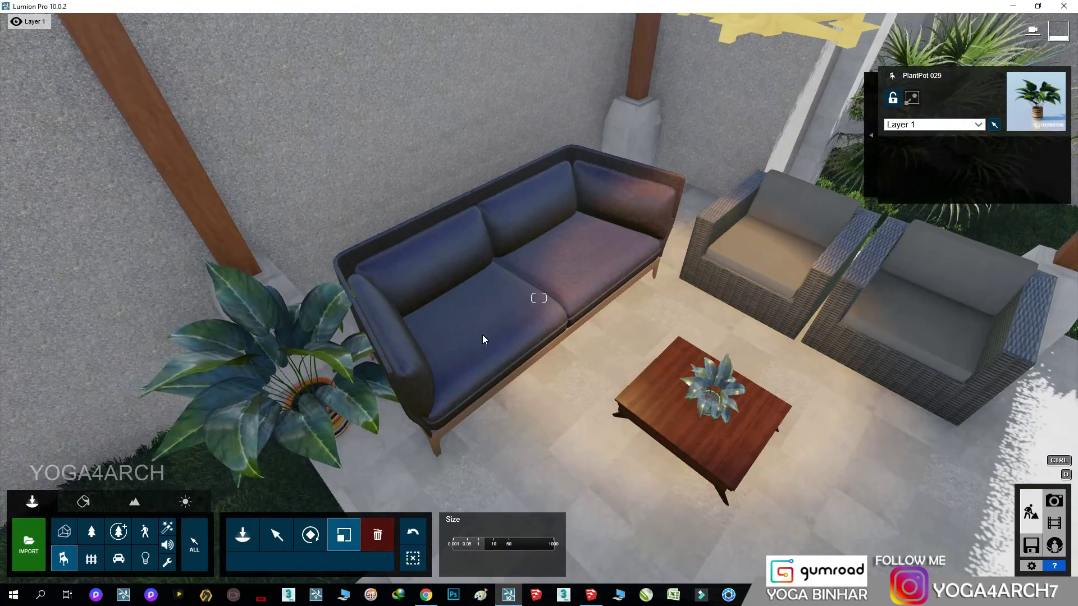
click(277, 535)
right_drag(469, 433, 523, 433)
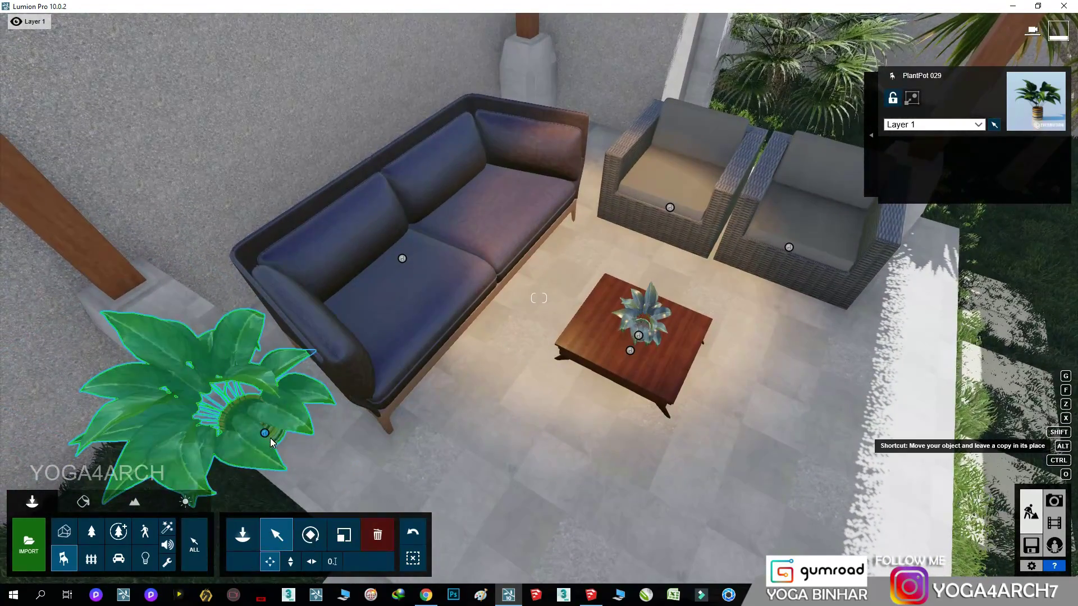
alt+drag(271, 443, 694, 349)
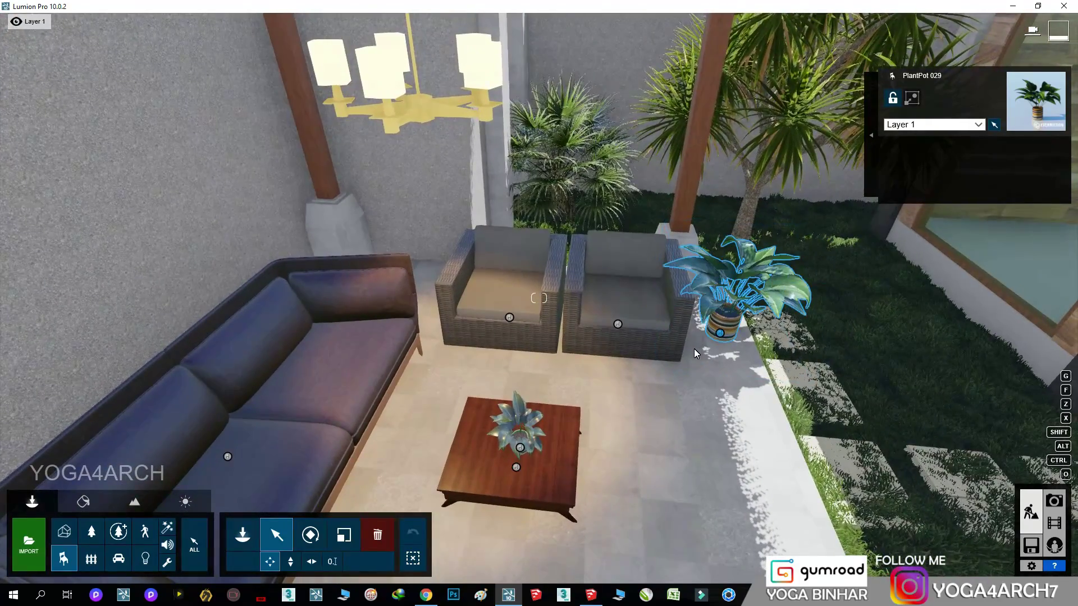
Delete the right armchair and slide the plant into the freed spot.
click(377, 535)
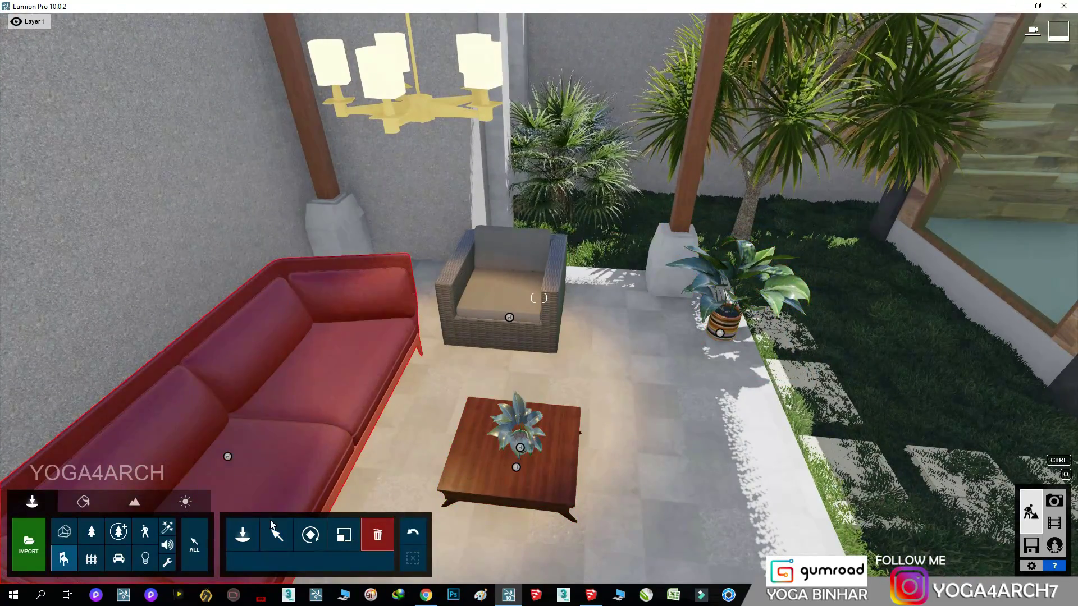
drag(719, 334, 649, 330)
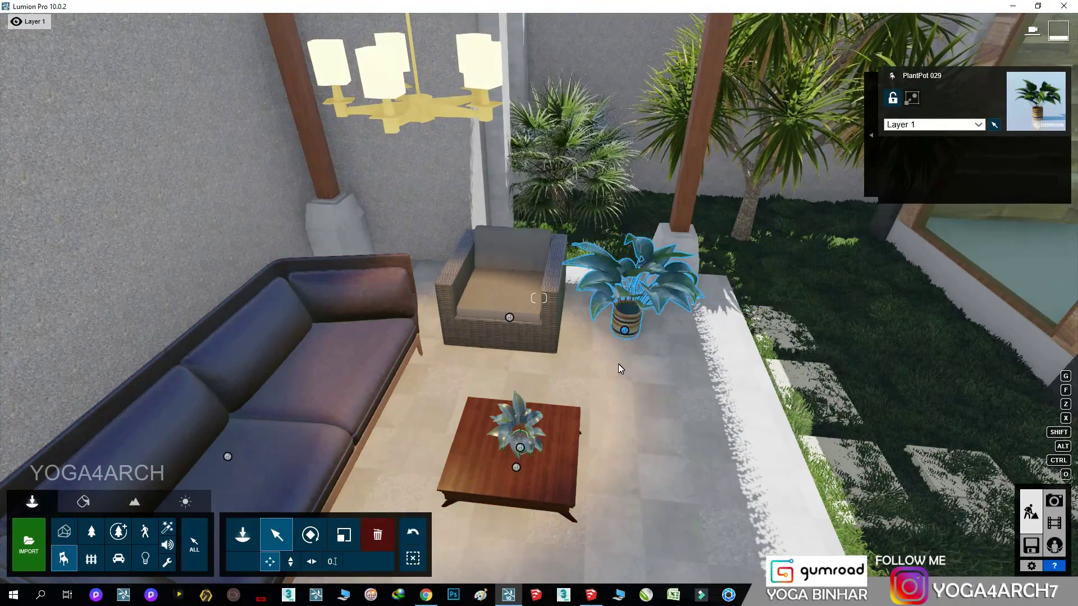
scroll(621, 368, down, 5)
Hang the lake painting above the sofa, rotated flat against the wall.
click(63, 558)
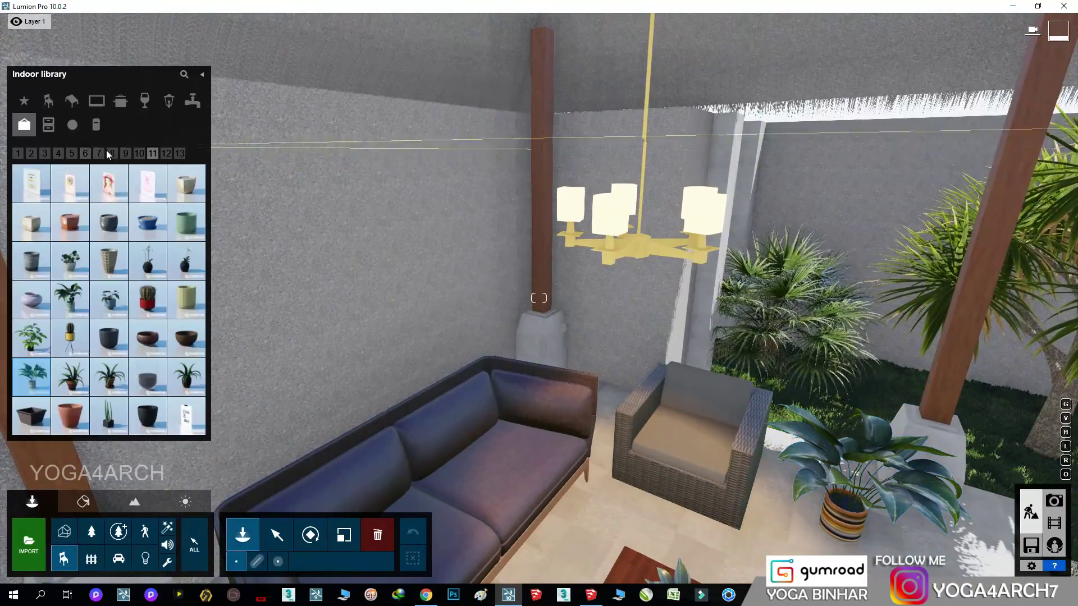
click(125, 153)
click(292, 292)
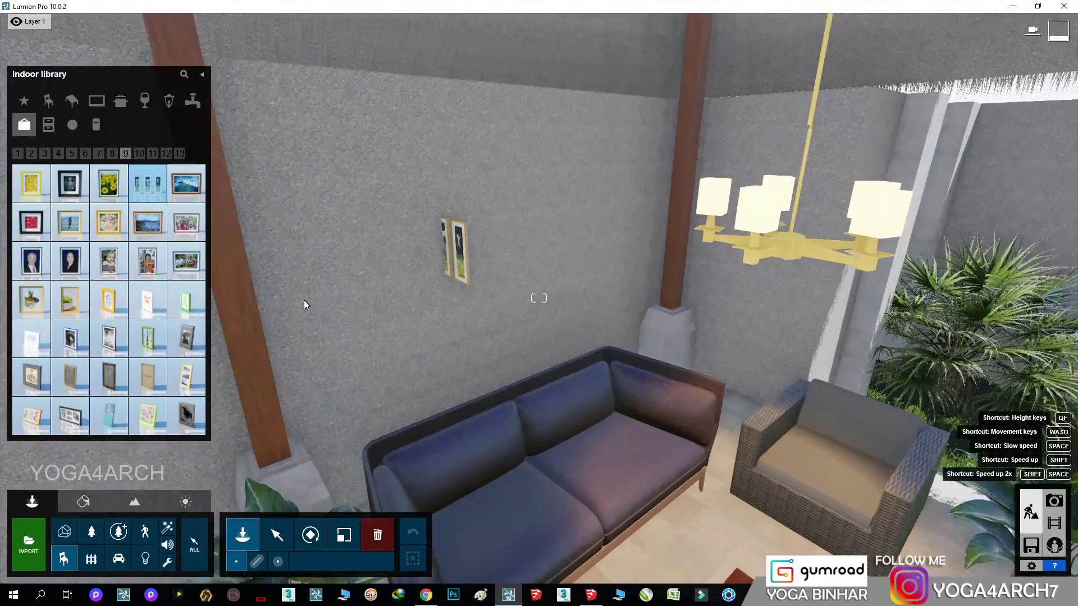
click(148, 223)
click(494, 219)
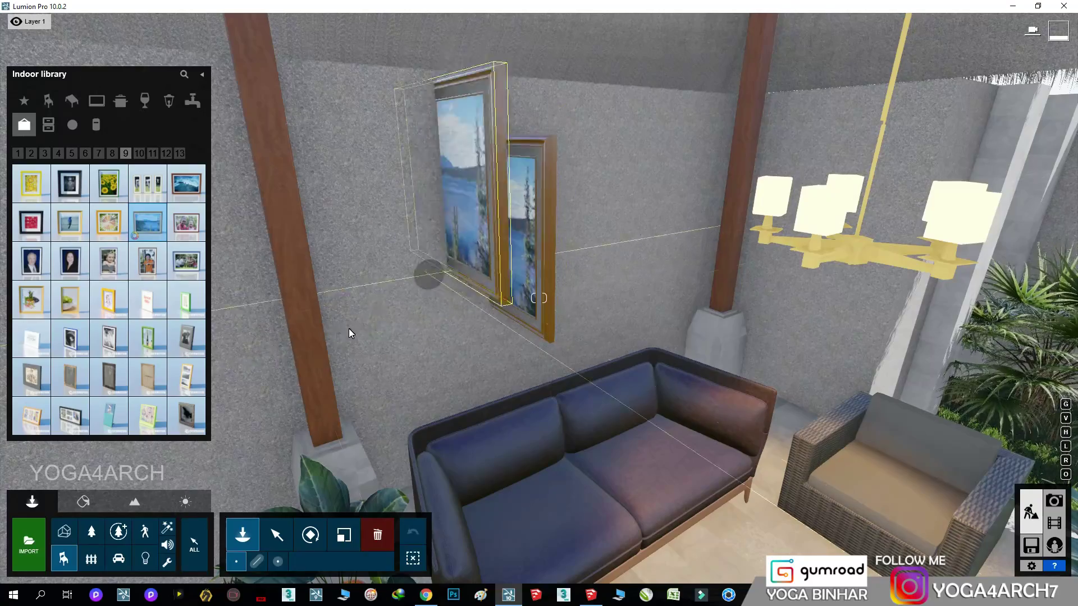
click(316, 538)
drag(507, 306, 560, 346)
mouse_move(460, 396)
right_down()
mouse_move(433, 412)
mouse_move(427, 393)
right_up()
Slide the painting right along the wall and reposition the armchair and coffee table.
click(276, 535)
click(531, 319)
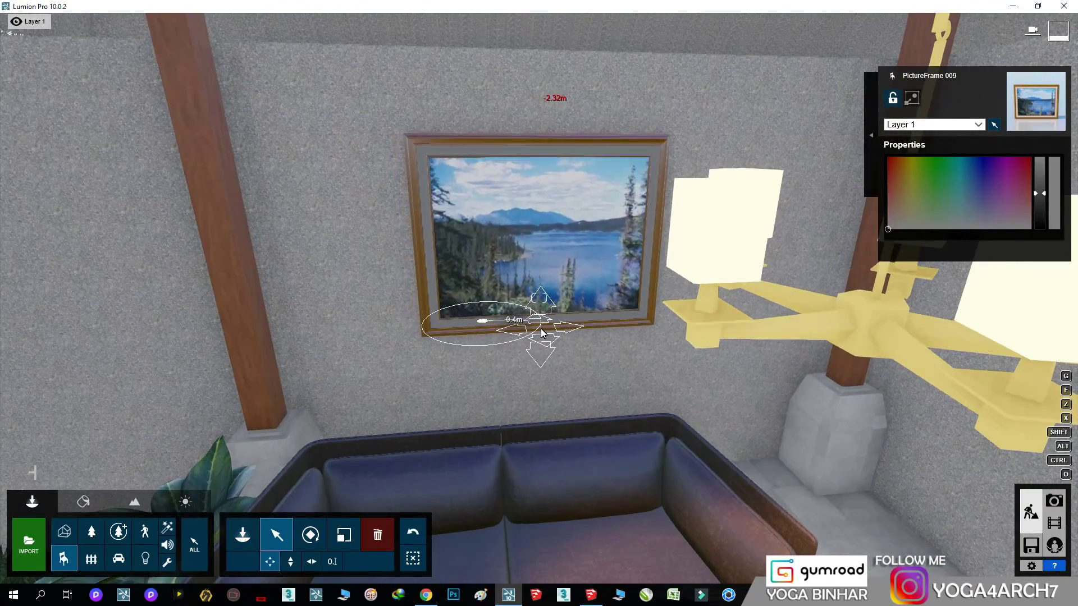
drag(543, 333, 573, 337)
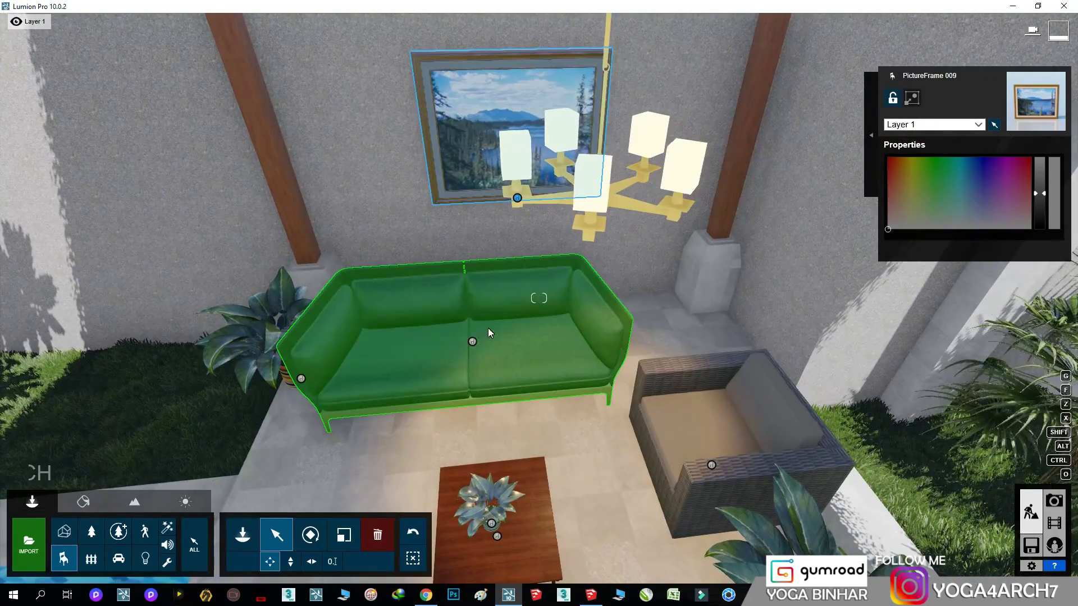
click(490, 345)
click(731, 466)
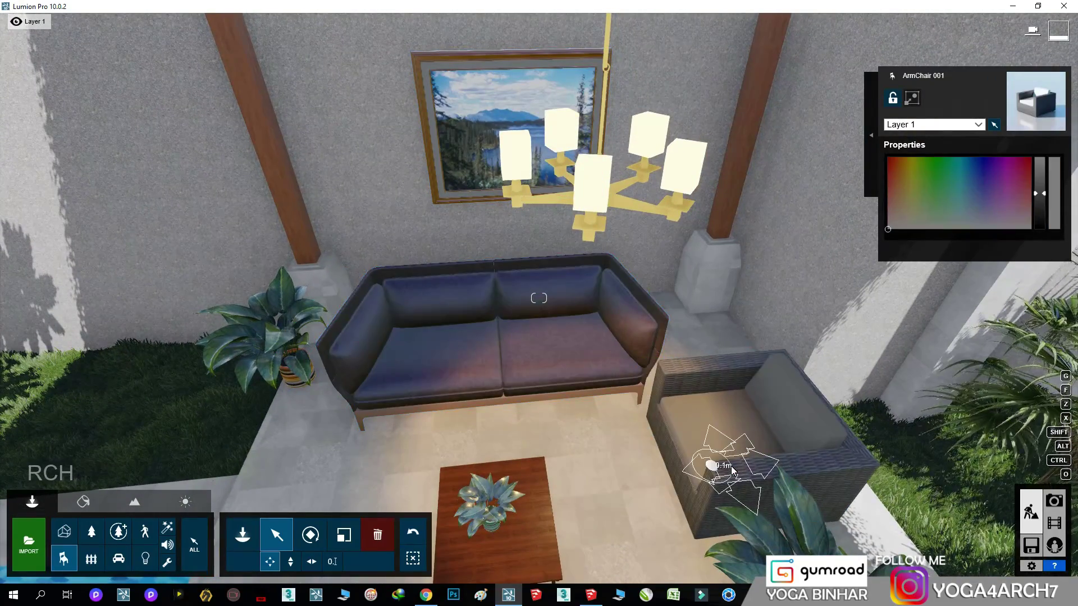
right_drag(654, 456, 535, 410)
drag(535, 411, 545, 399)
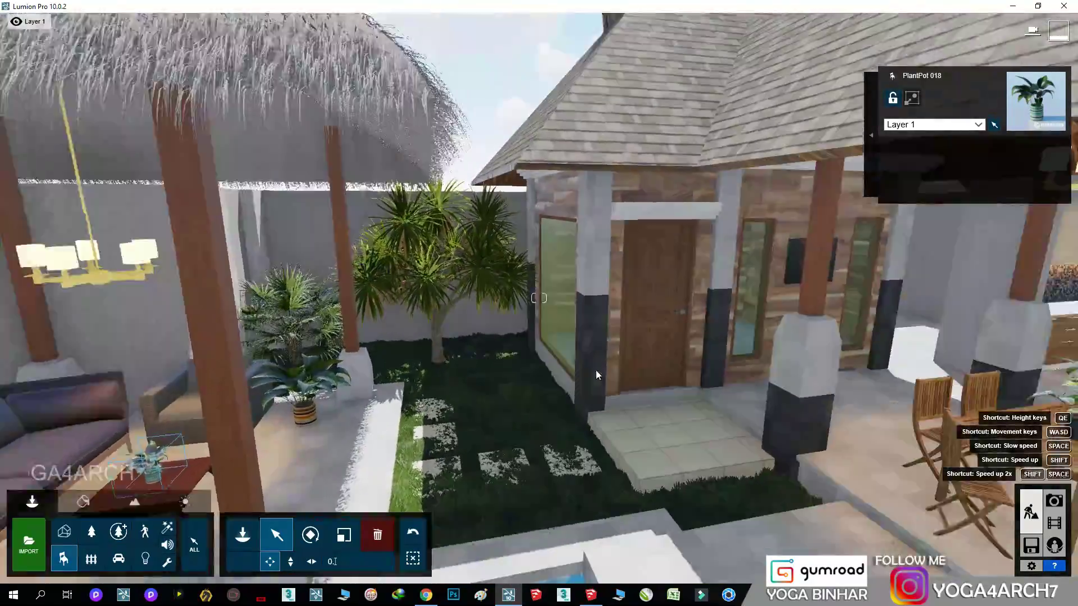
Nudge the cactus pot left, delete one light, and return to the dusk photo preview.
right_drag(596, 370, 534, 372)
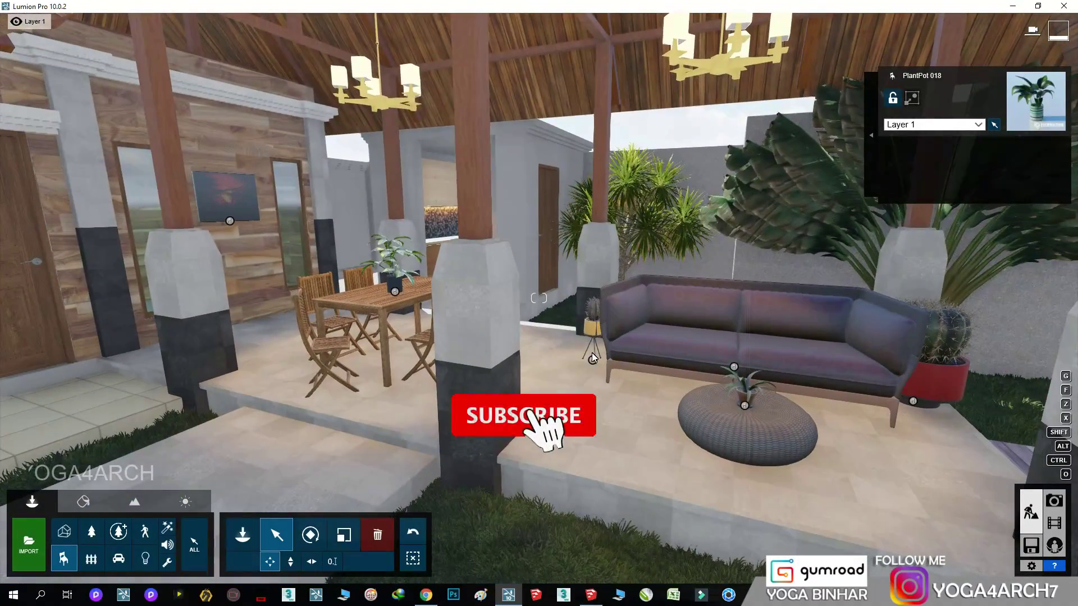
drag(591, 352, 570, 359)
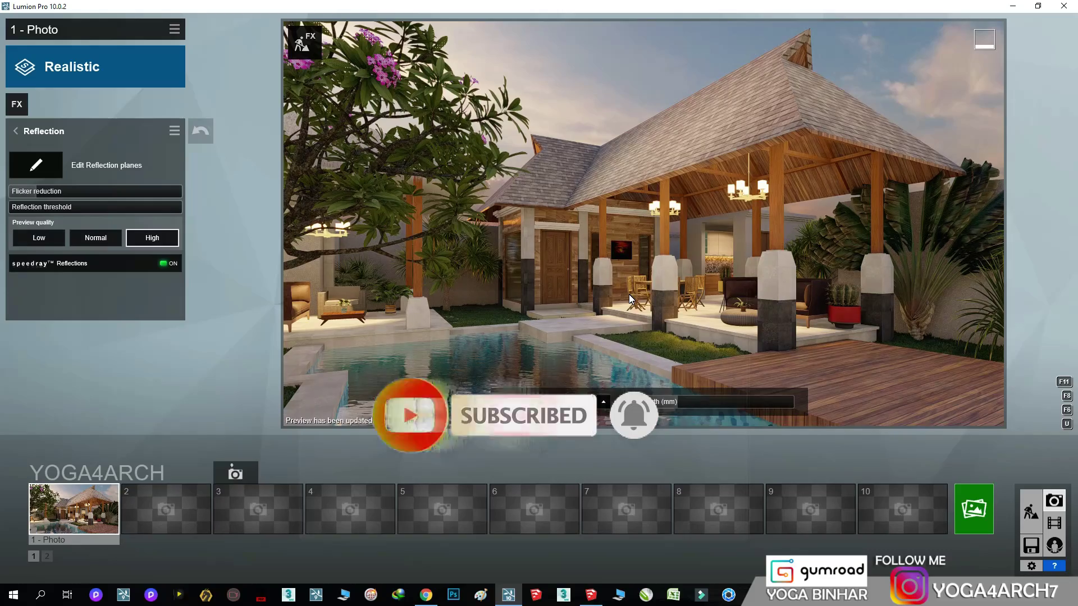
click(1029, 511)
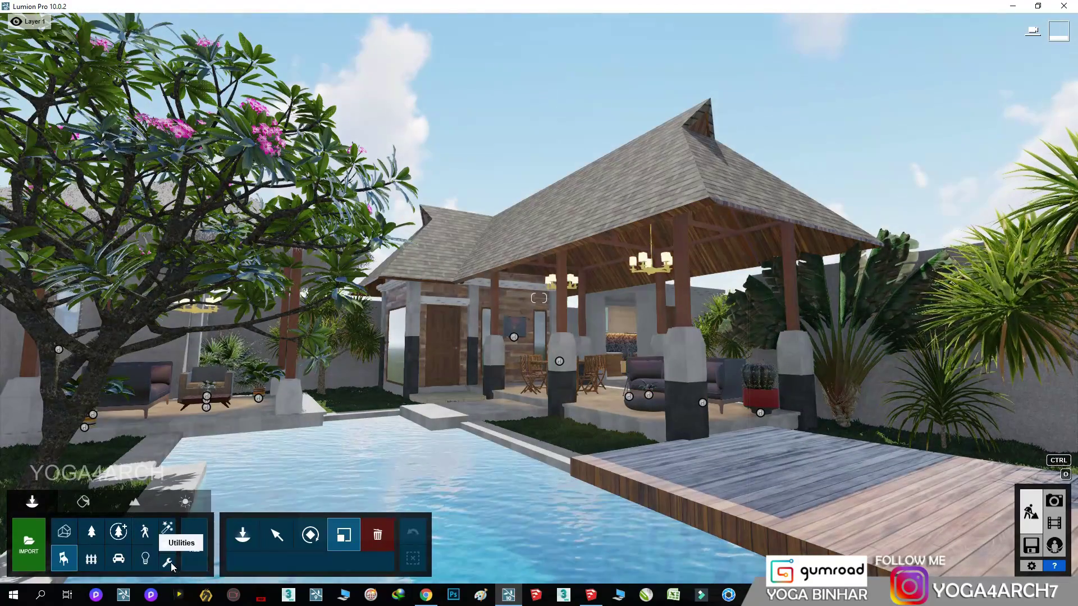
click(640, 258)
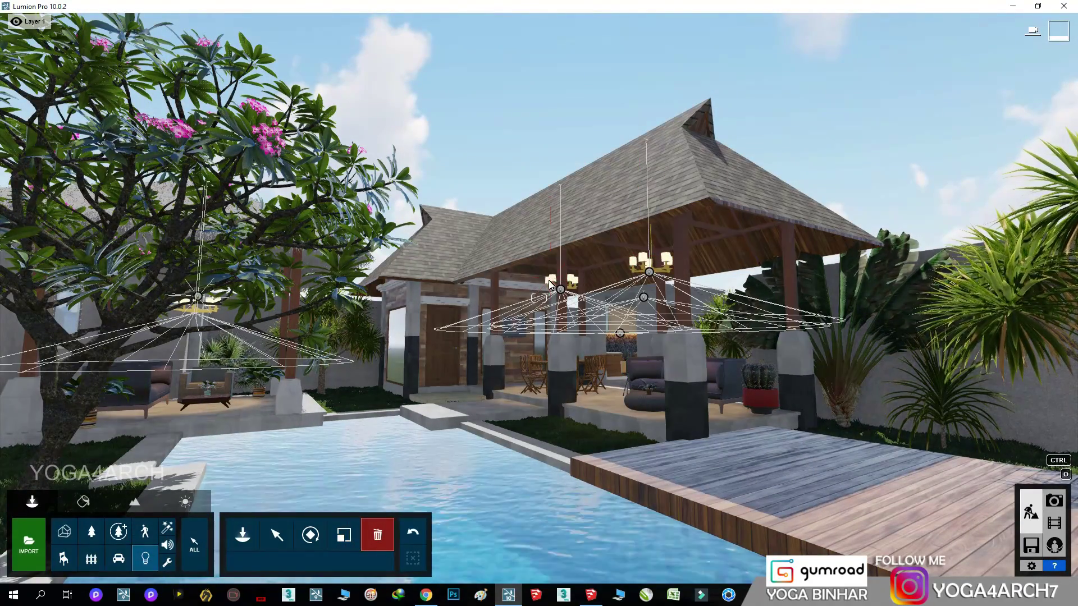
click(1054, 501)
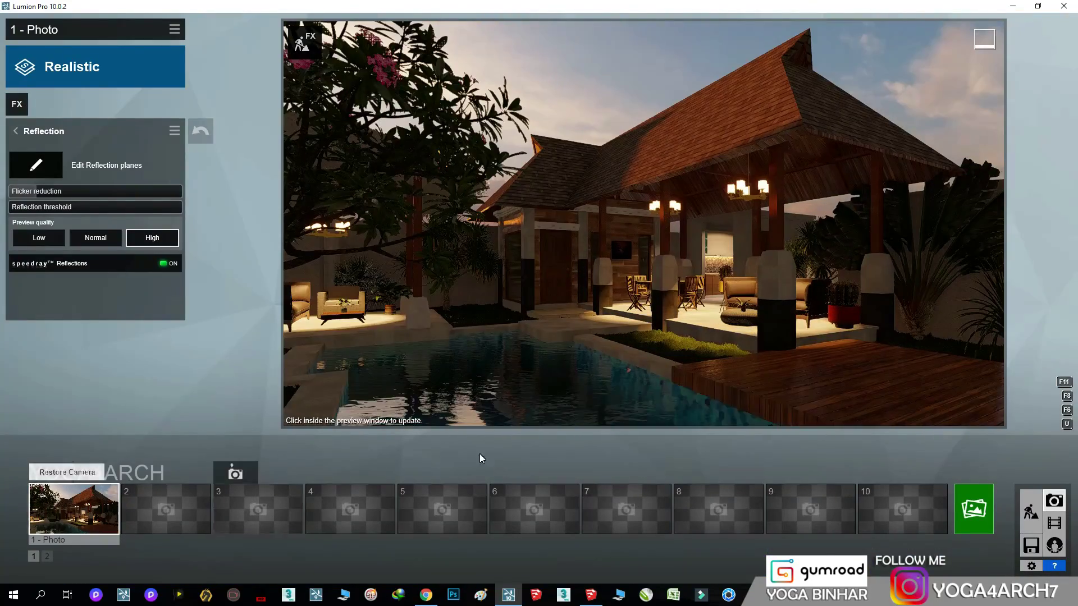
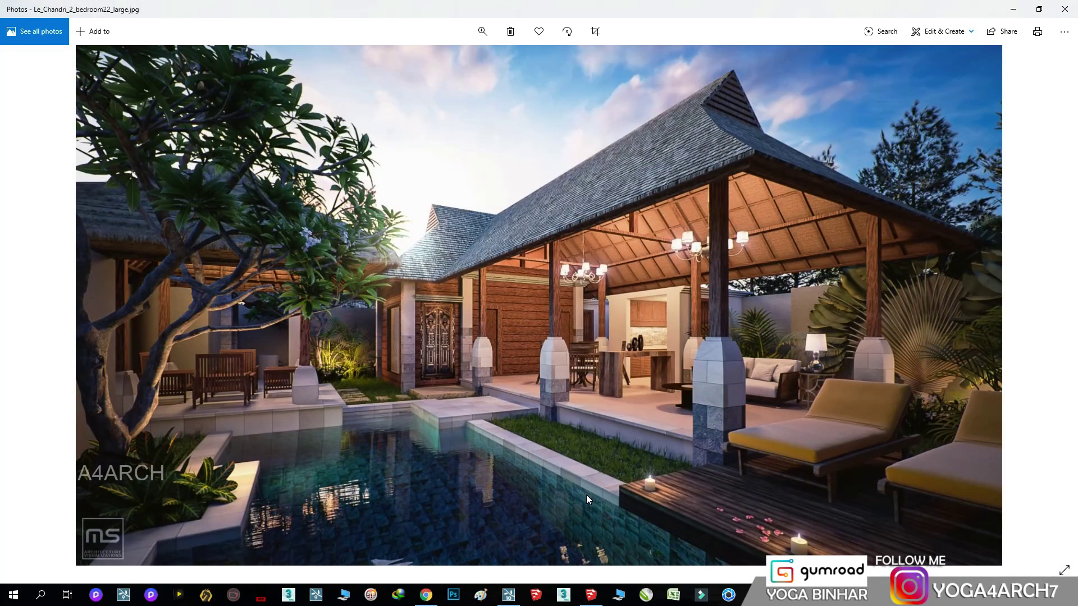
Close the Balinese villa reference photo in Windows Photos to get back to Lumion.
click(1014, 10)
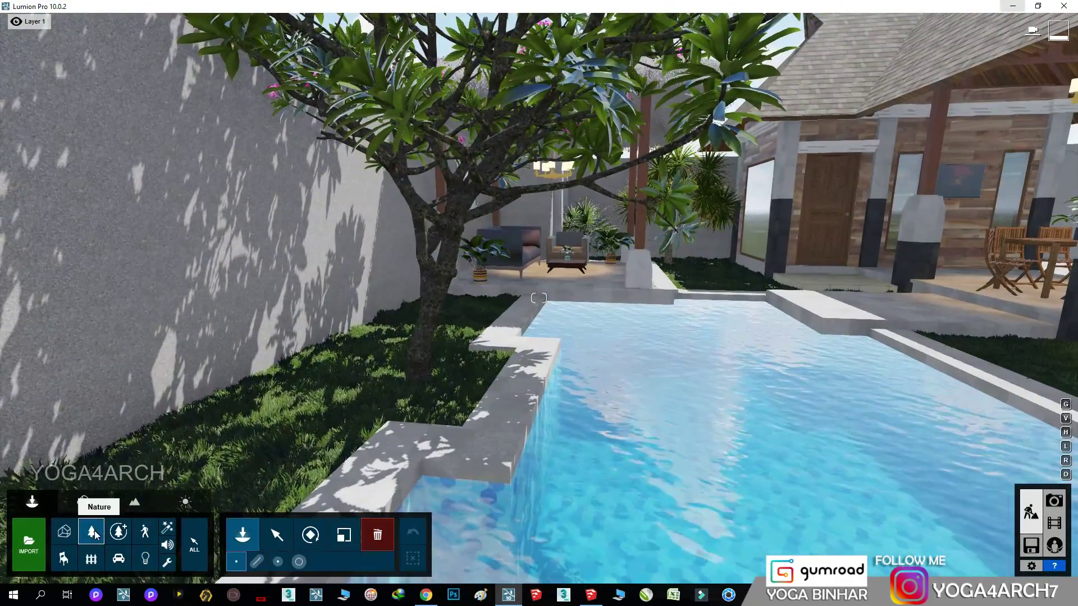
Place a Little Jess Dianella plant from the Nature library in the poolside planter.
click(92, 532)
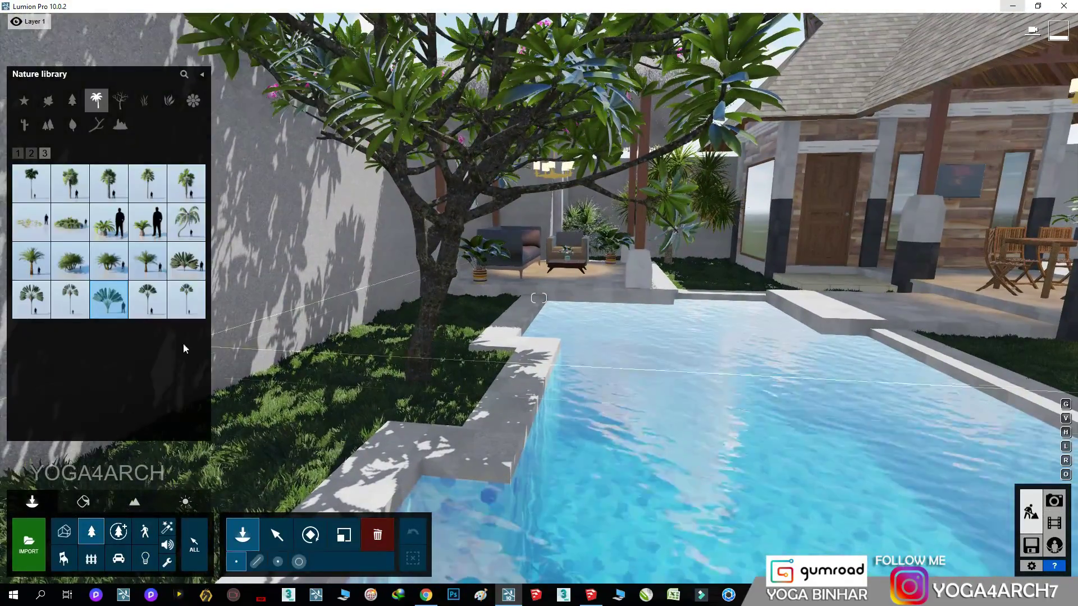
click(169, 101)
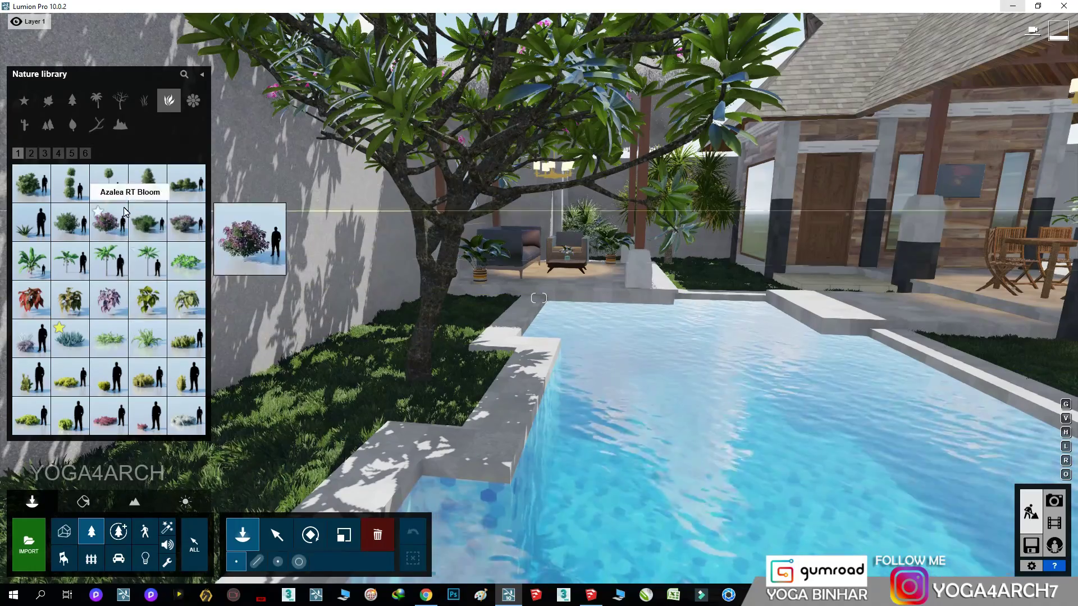
click(72, 157)
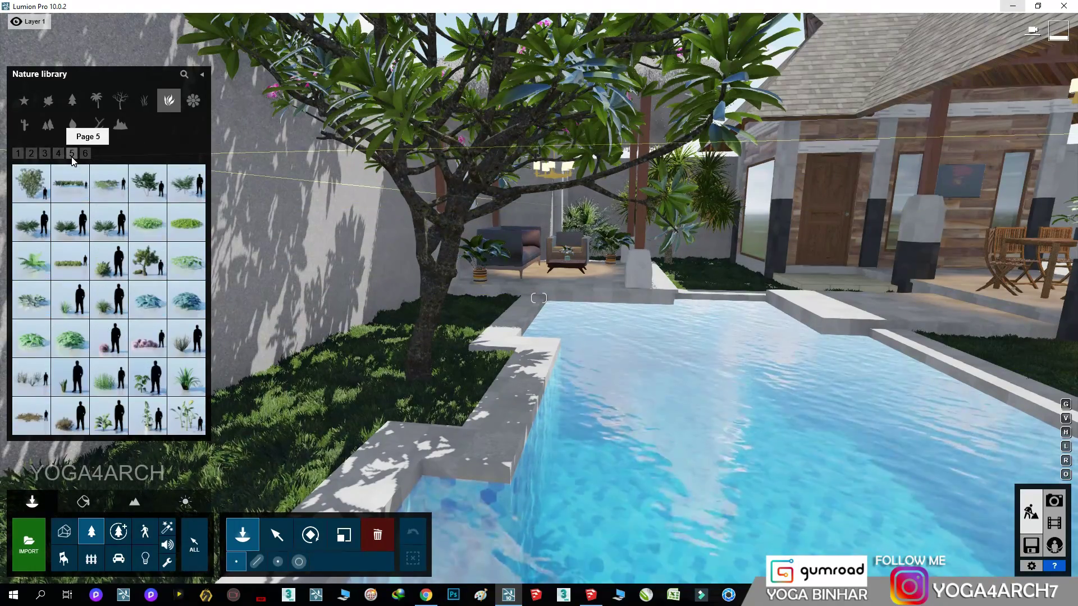
click(108, 299)
key(w)
key(s)
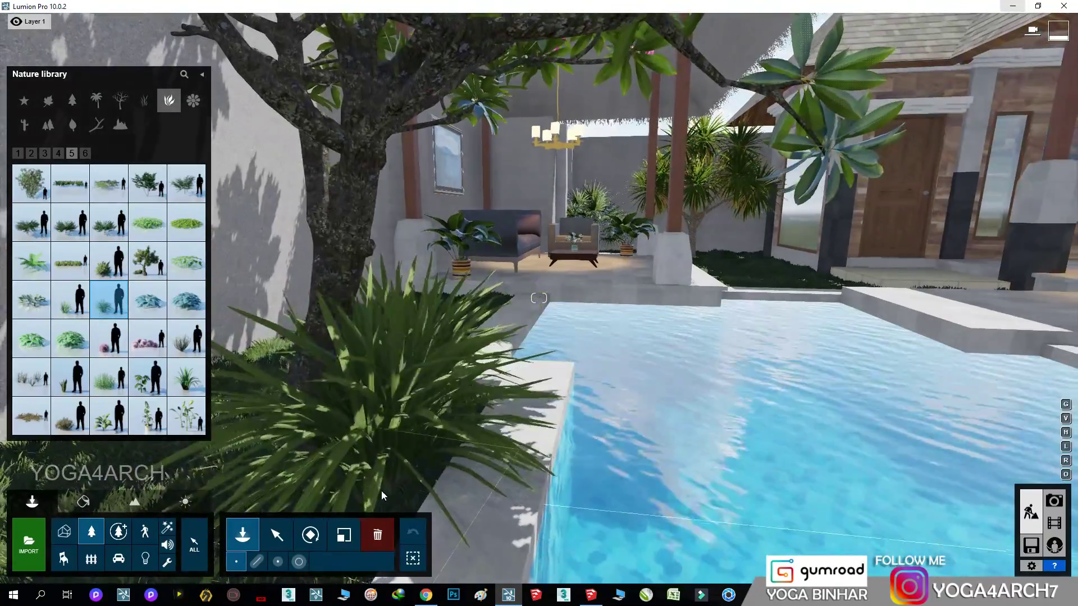
click(375, 463)
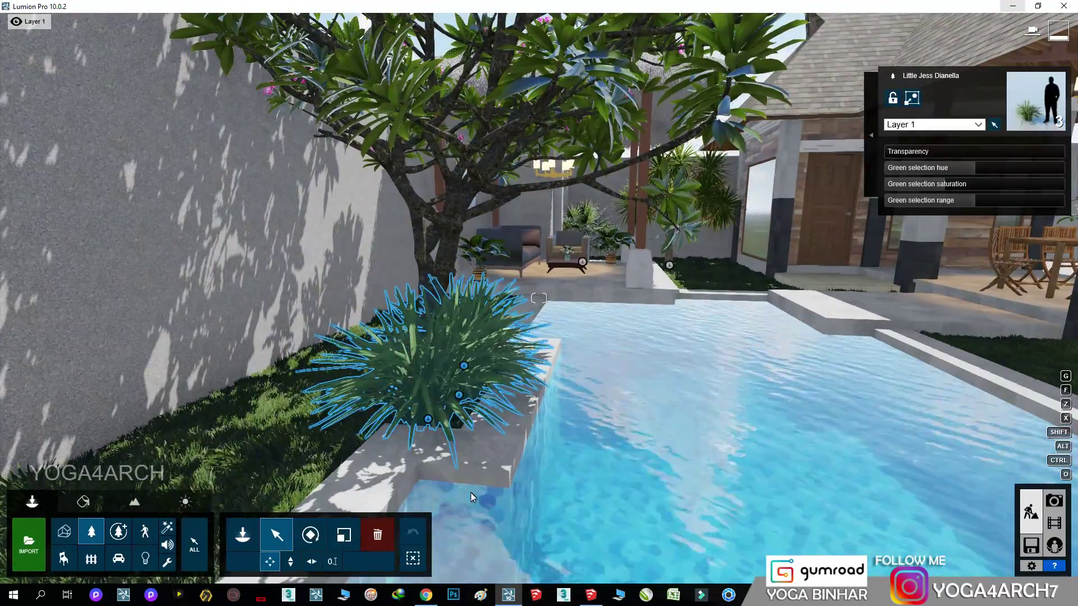
Copy the Dianella further along the planter under the frangipani tree.
click(344, 535)
key(w)
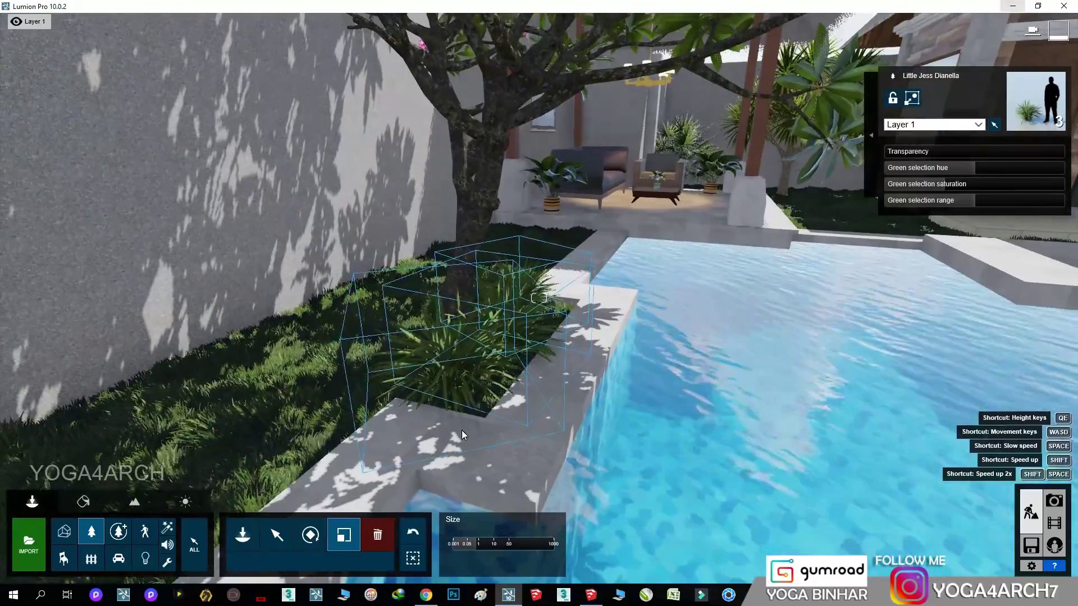
click(276, 535)
mouse_move(449, 400)
alt+mouse_down()
mouse_move(311, 447)
mouse_move(515, 286)
alt+mouse_up()
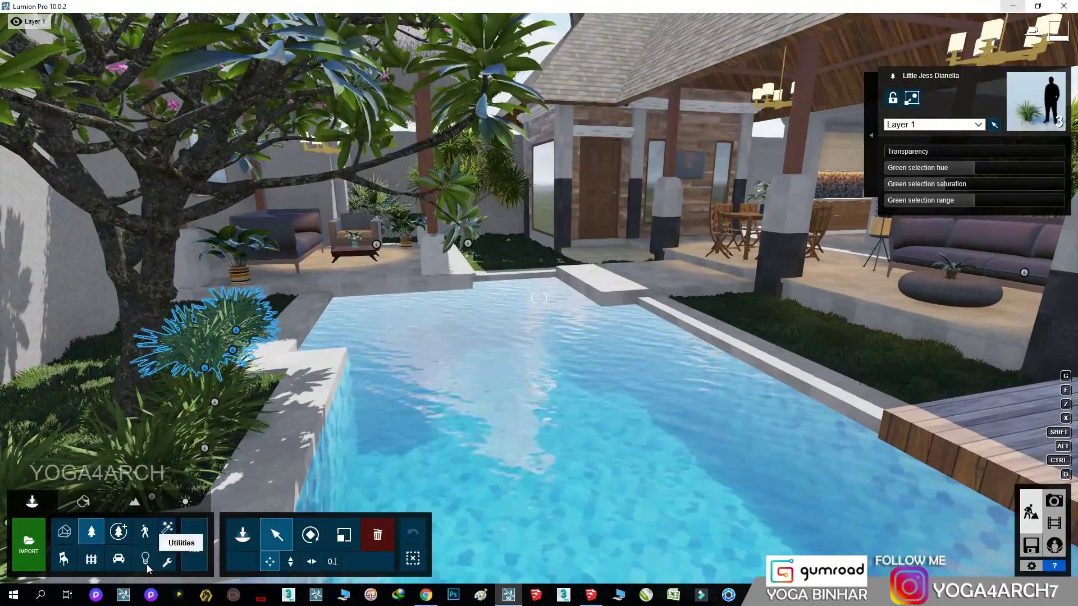
Place a spotlight beside the planter and aim it across the pool.
click(145, 559)
click(152, 350)
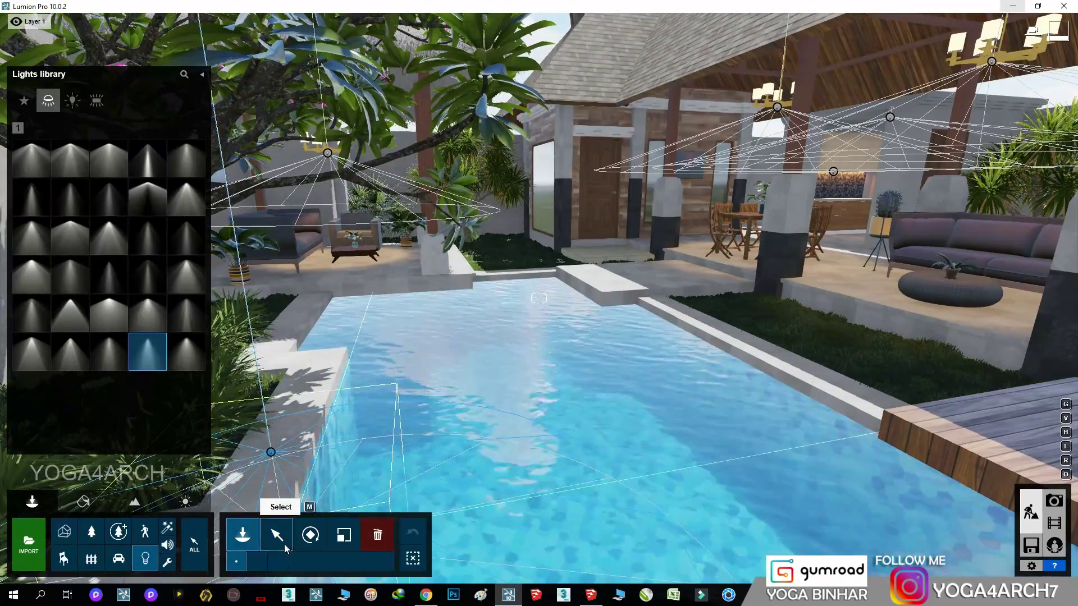
click(285, 544)
click(271, 452)
click(927, 33)
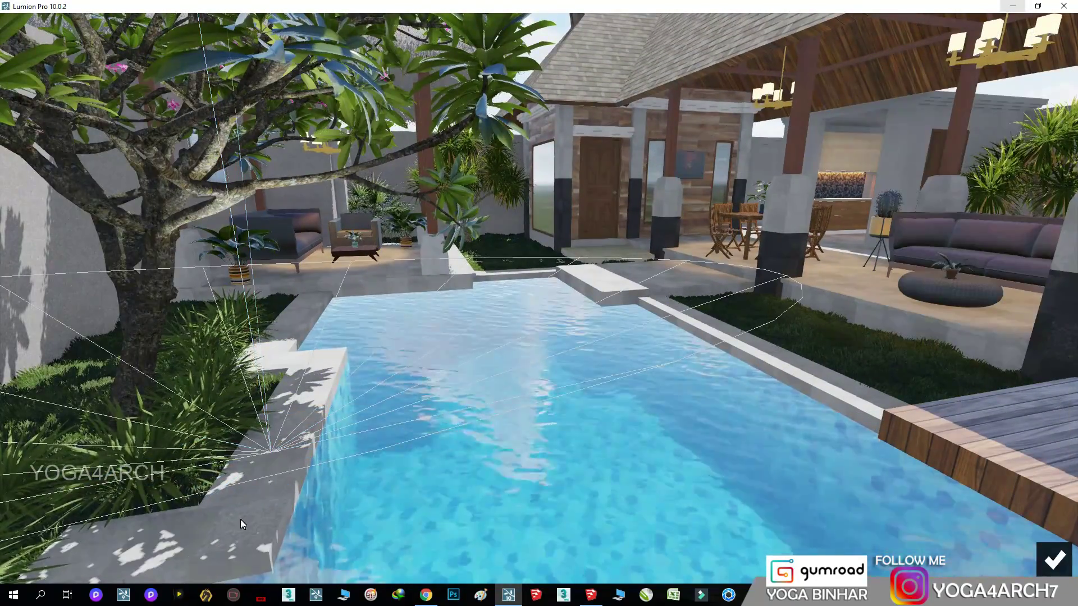
click(1055, 560)
Raise the photo camera and move it toward the villa in Photo mode.
click(1054, 500)
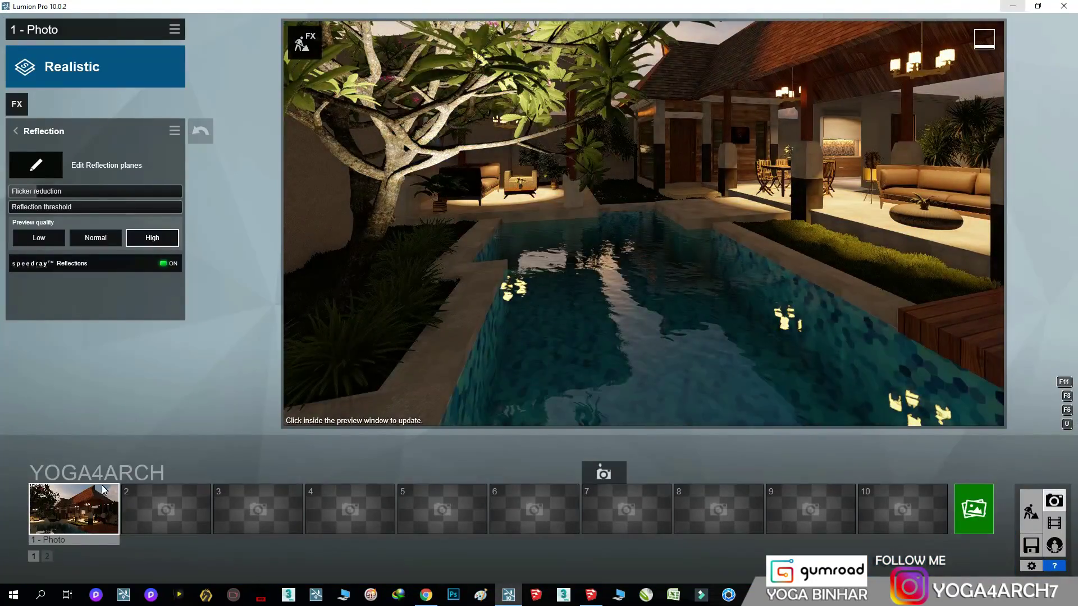
scroll(504, 258, up, 2)
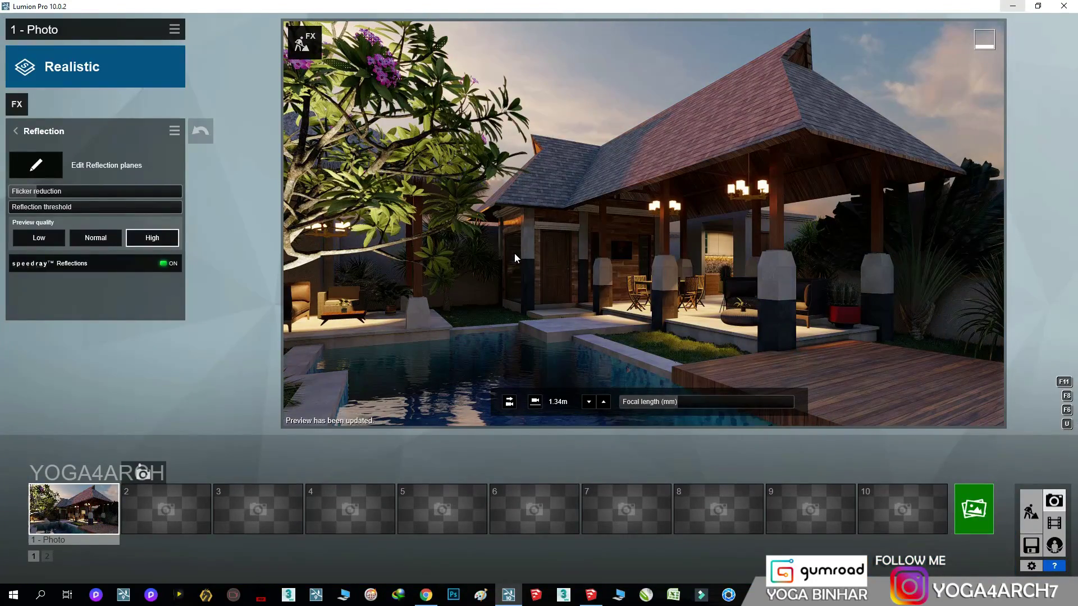
key(q)
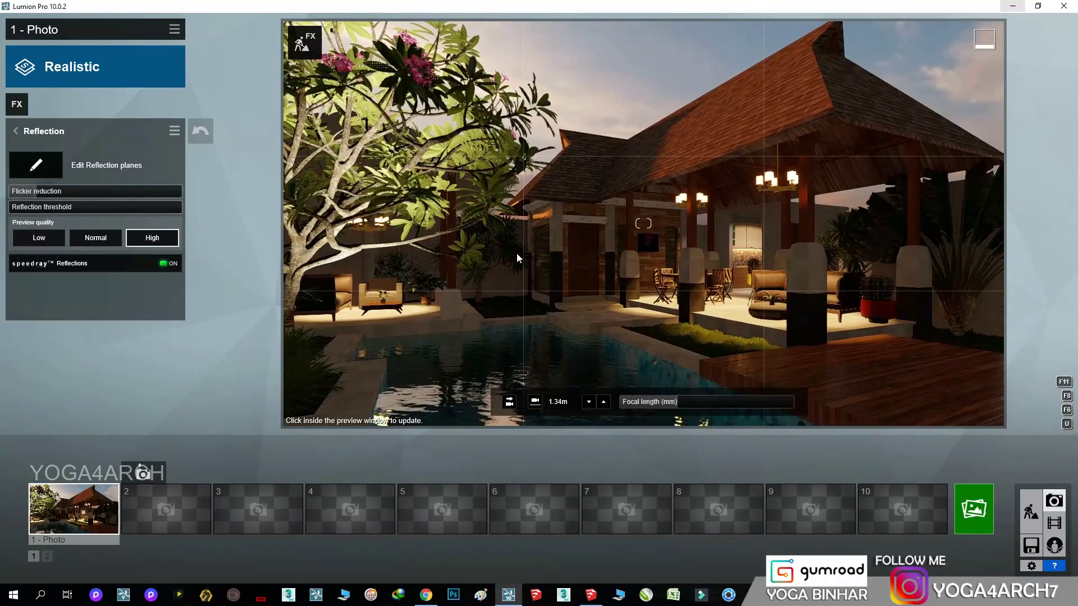
key(w)
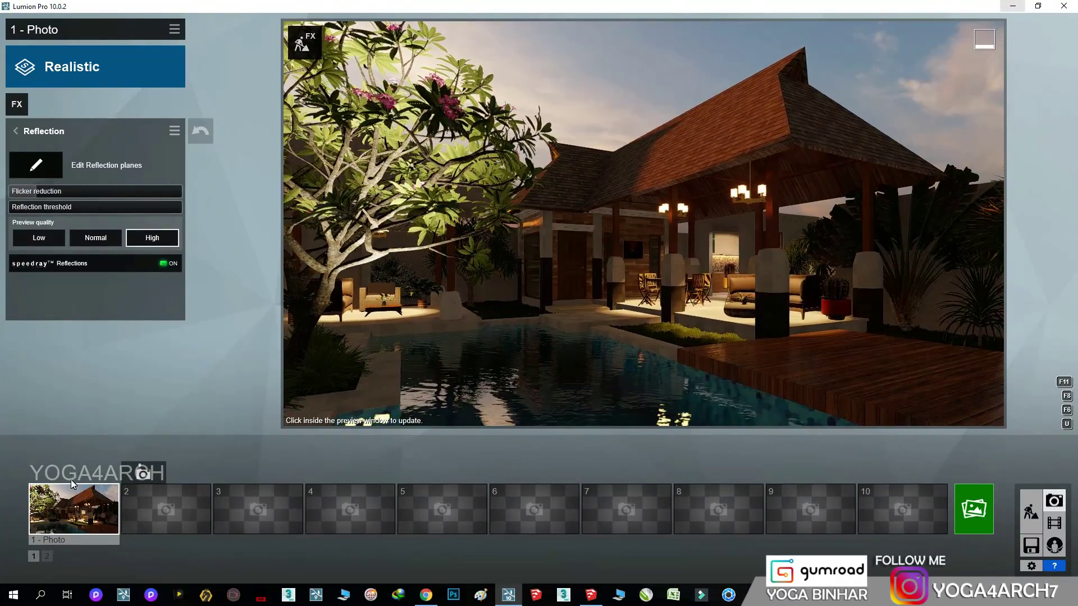
Lower the planter spotlight to about 3.18 m and check it from photo 1's saved view.
click(1031, 511)
click(325, 403)
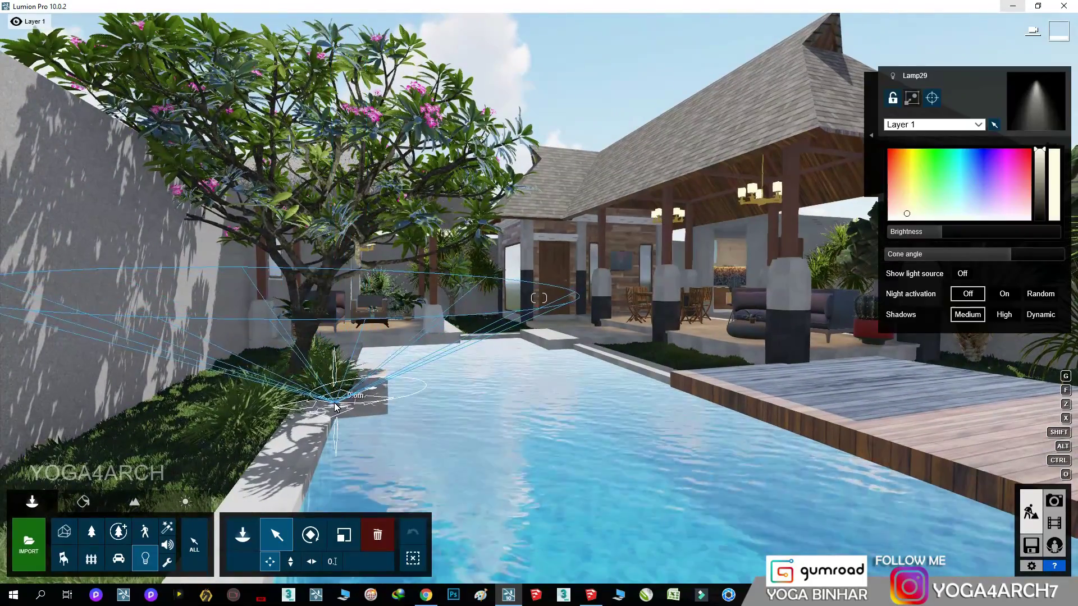
drag(324, 406, 329, 392)
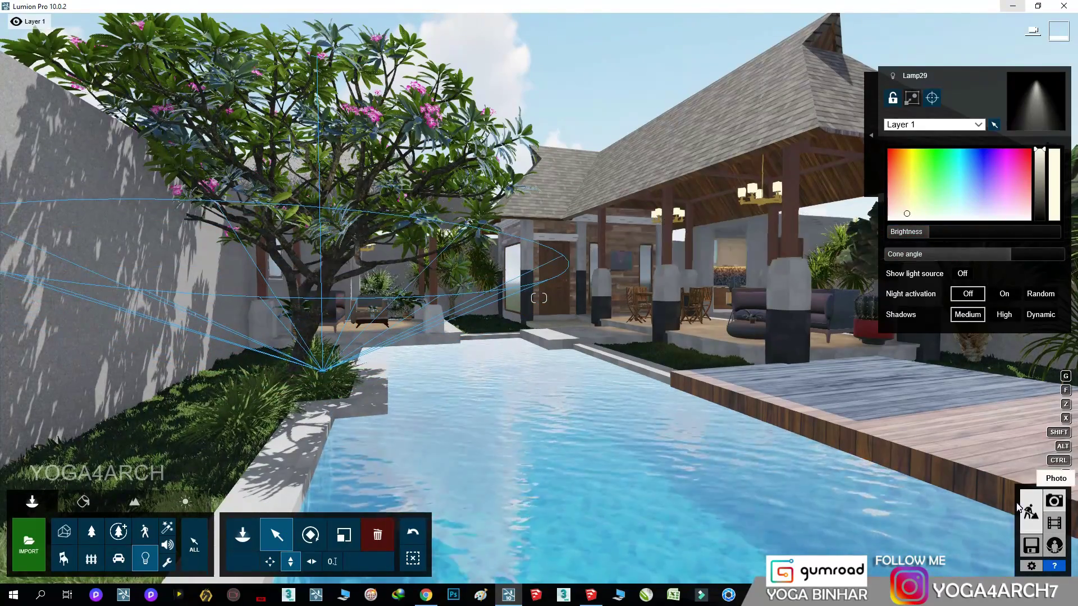
click(1054, 501)
click(65, 517)
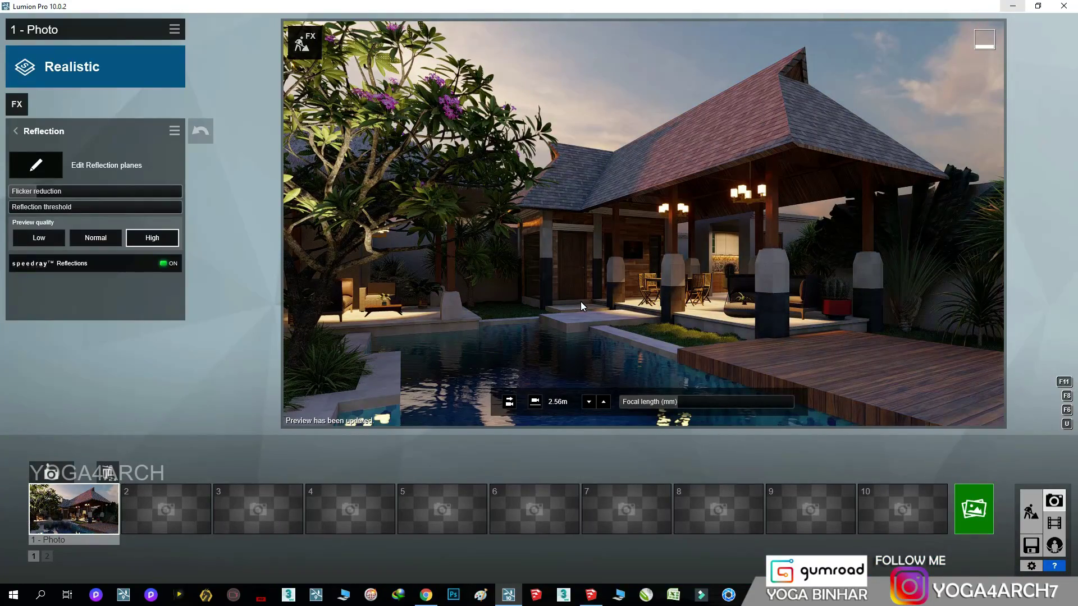
Re-aim the planter spotlight and check the lighting in the photo preview.
click(1031, 511)
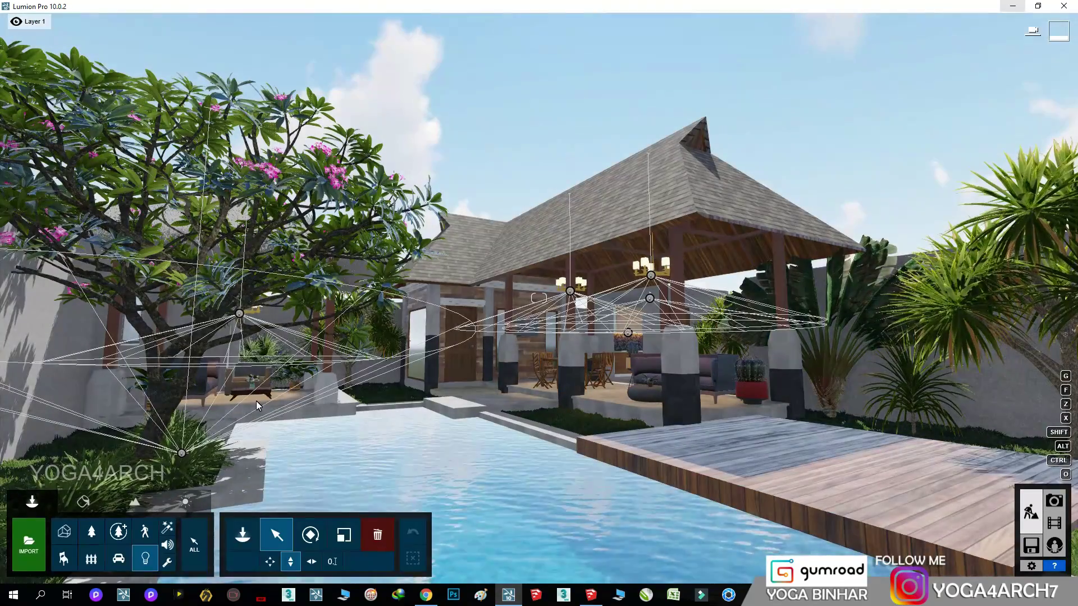
click(184, 457)
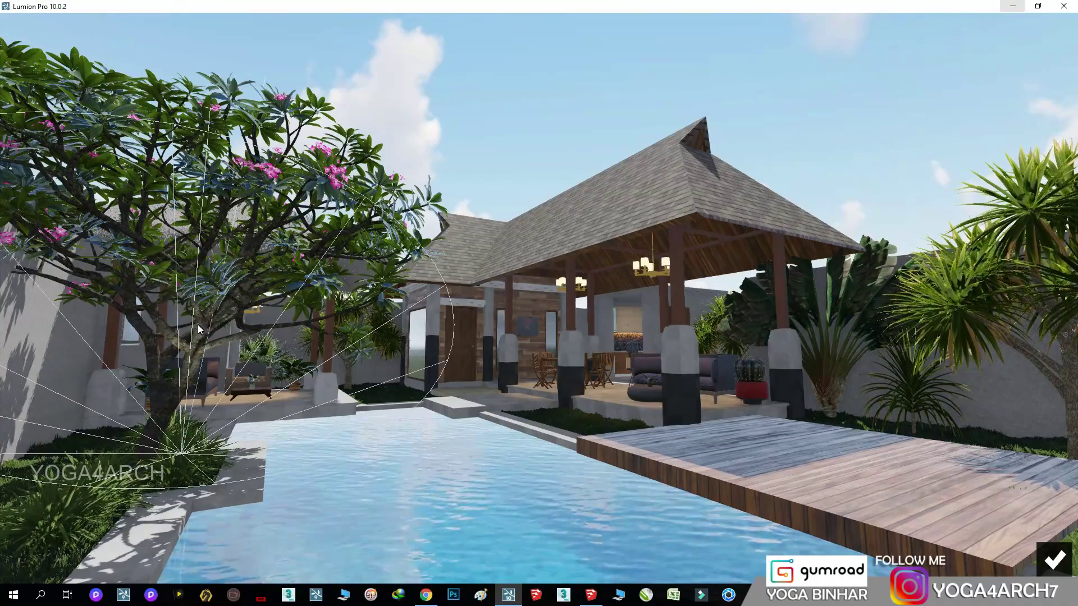
click(1050, 556)
click(1055, 500)
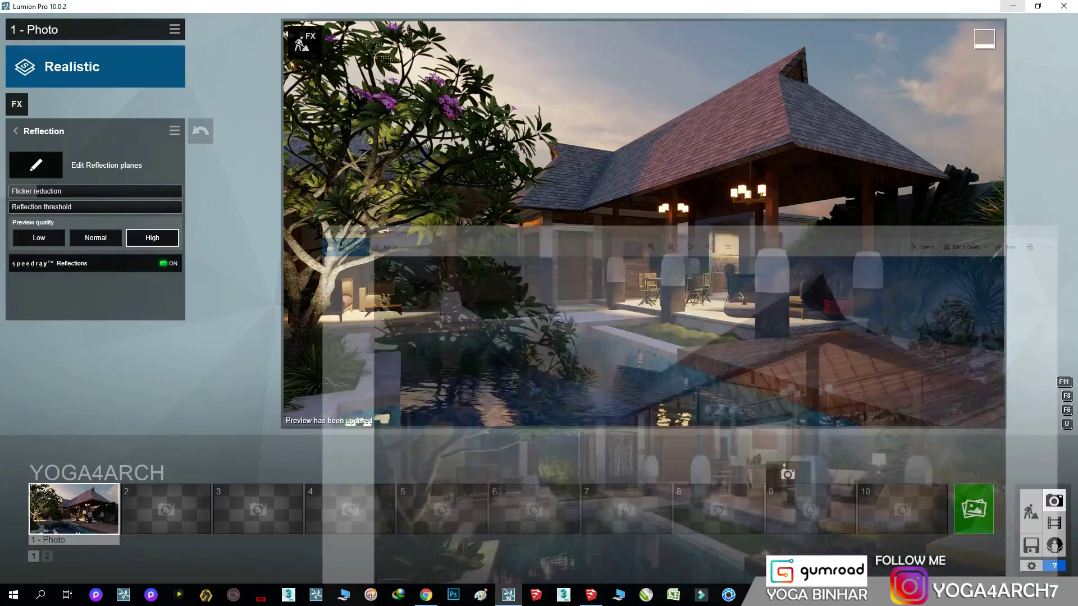
Place a spotlight inside the tiled pool and aim it along the pool.
click(1029, 511)
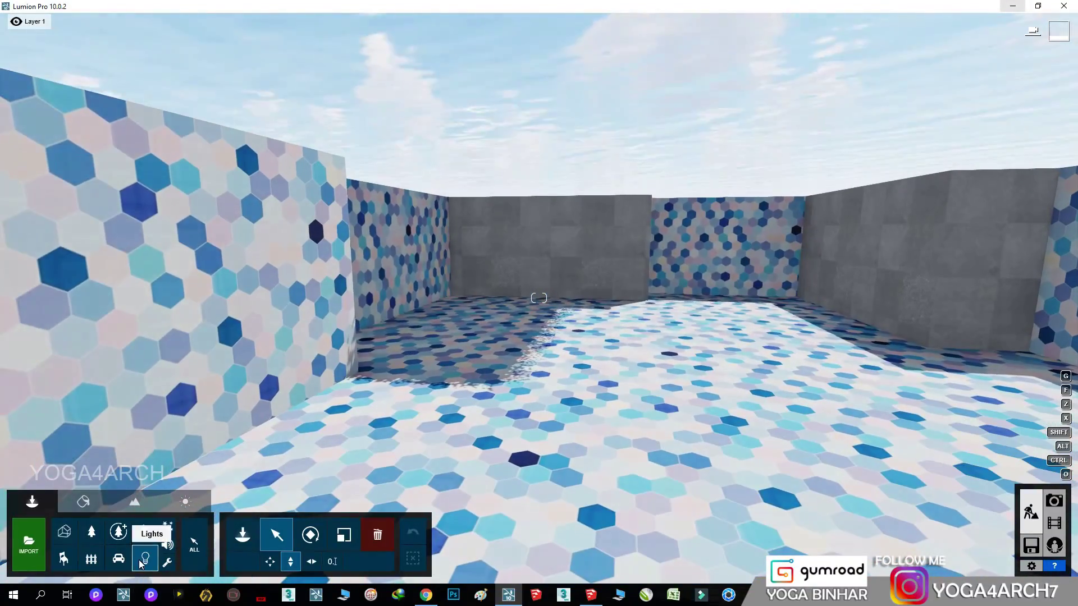
click(141, 564)
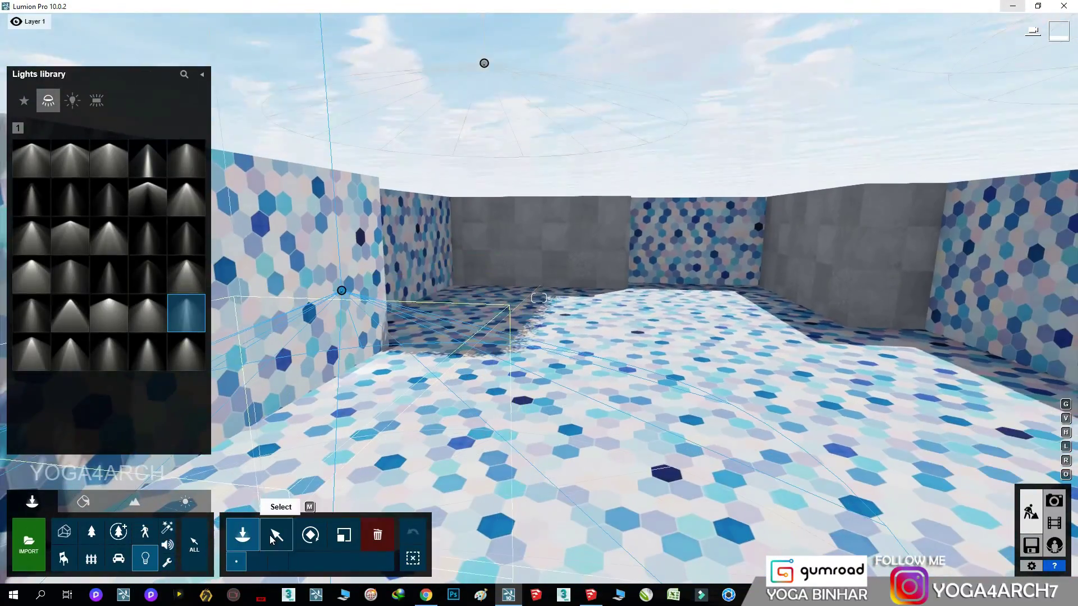
click(276, 535)
click(342, 291)
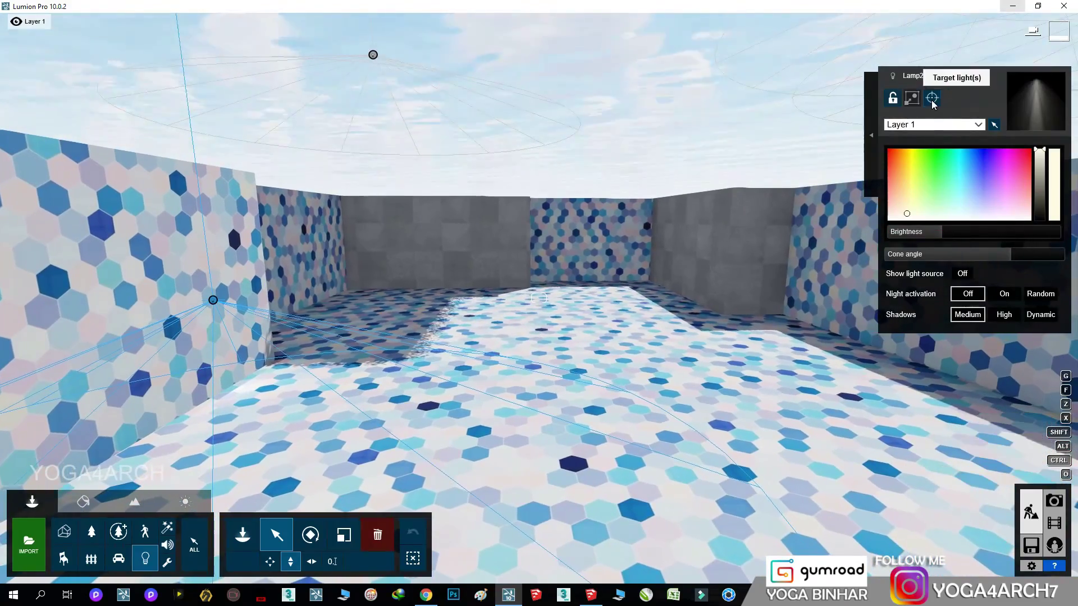
click(932, 98)
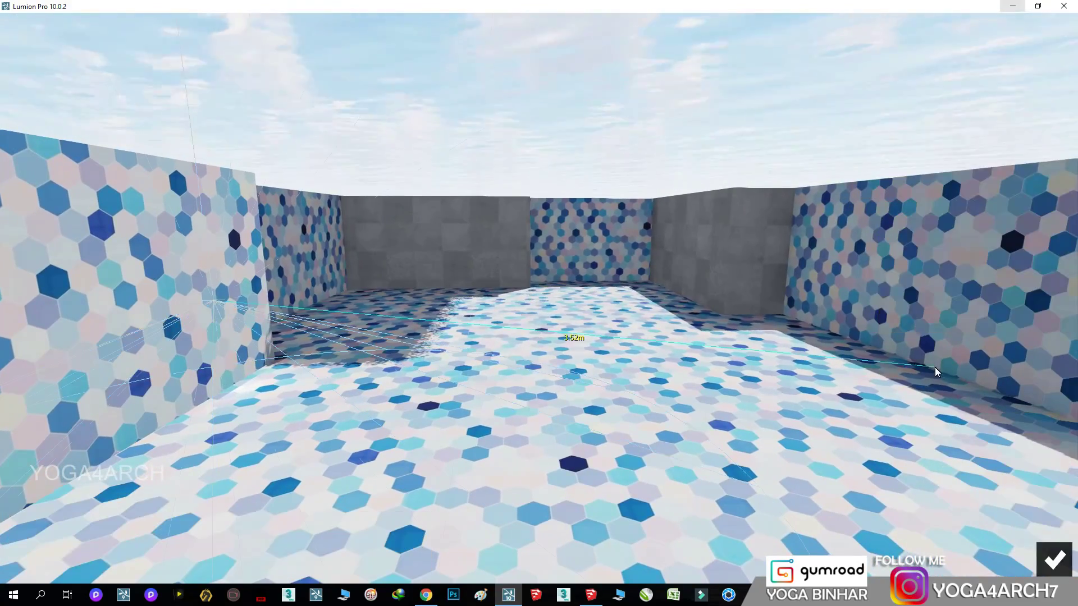
click(1056, 559)
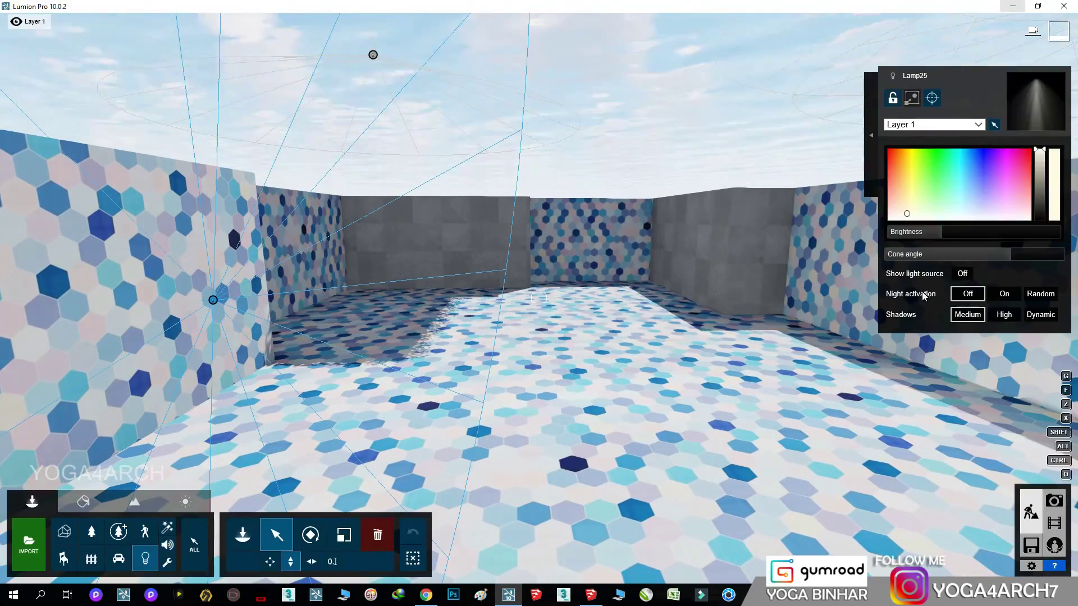
Refresh the dusk photo preview to check the glowing pool water.
click(1054, 501)
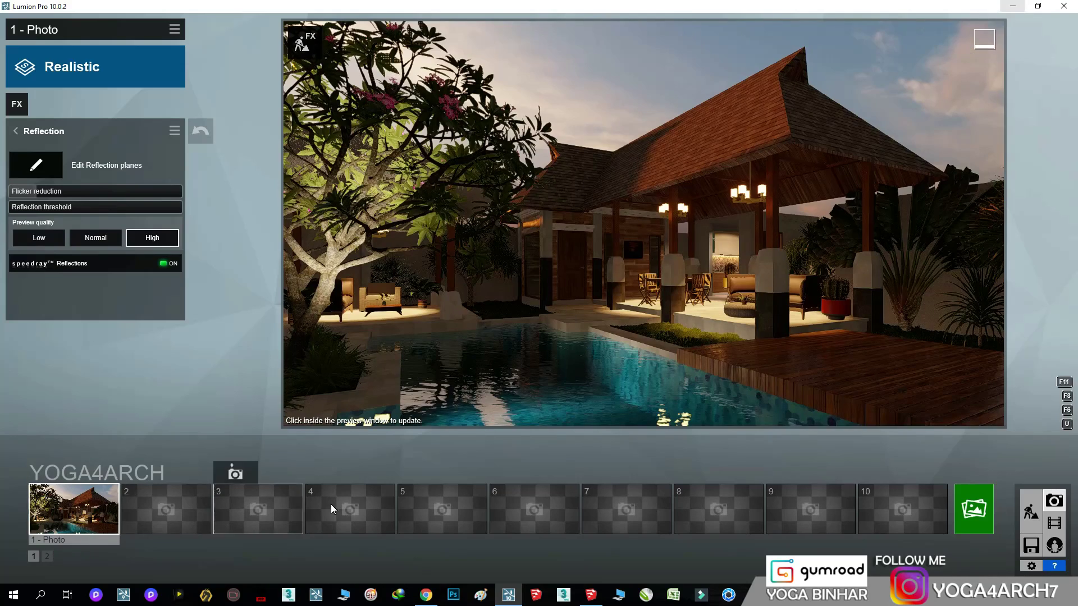
click(805, 362)
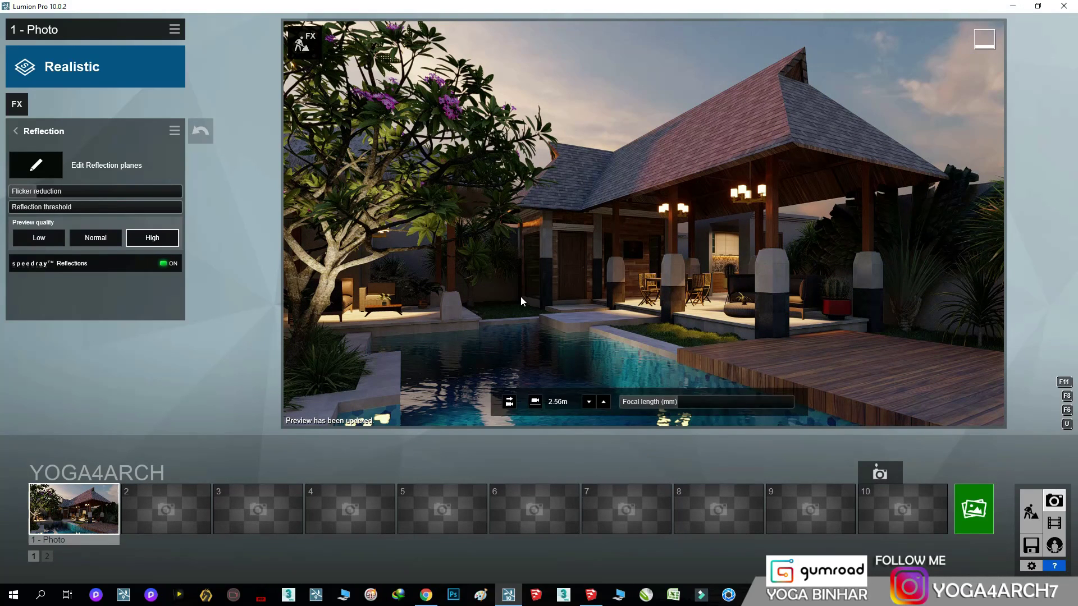
click(1032, 512)
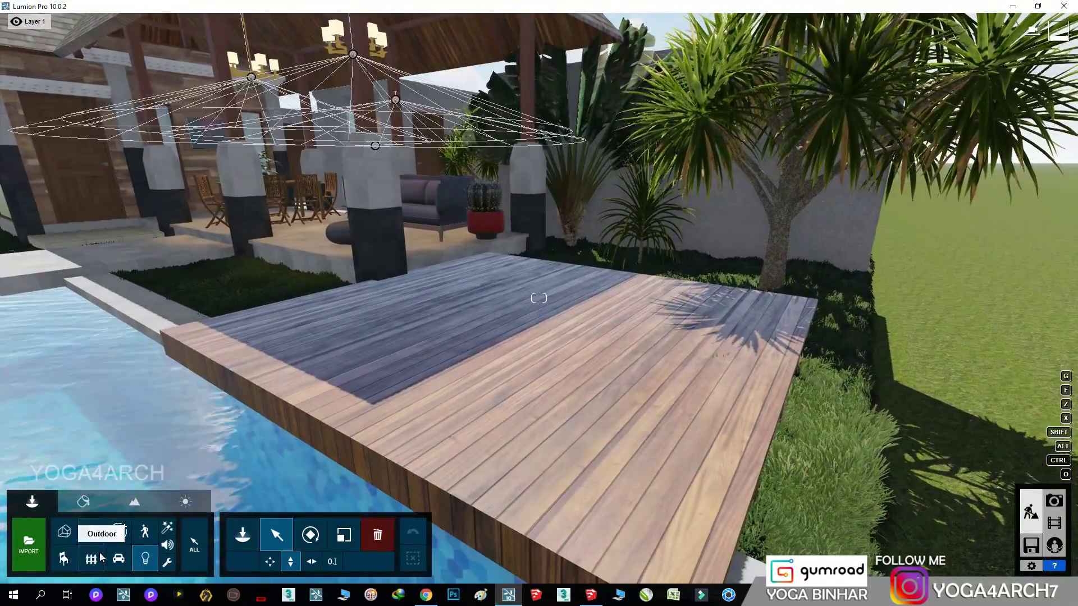
Browse the Outdoor library to the loungers page and place a lounger on the deck.
click(91, 559)
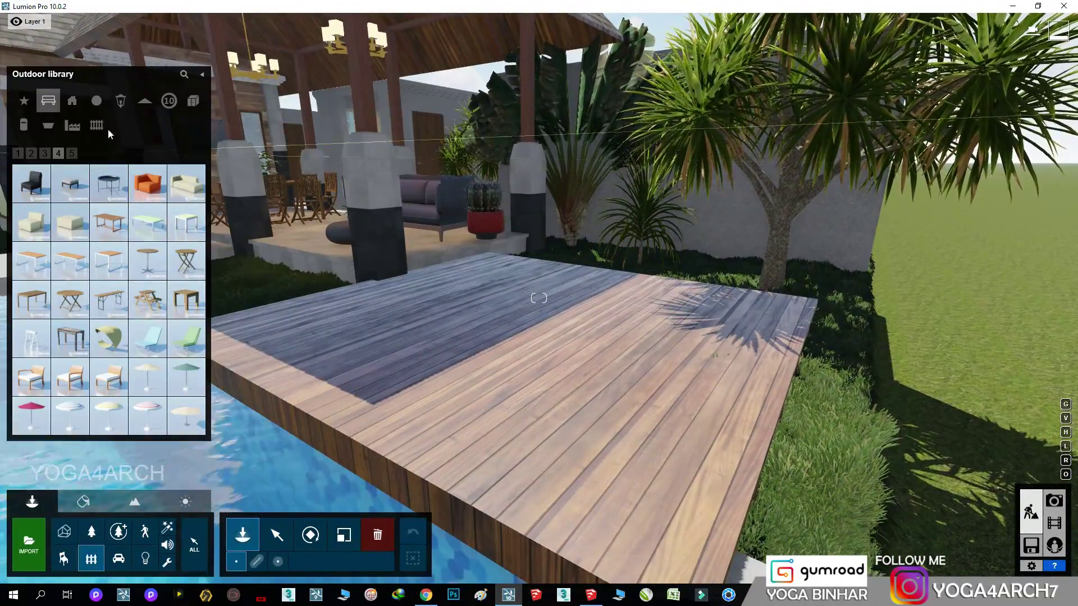
click(70, 152)
click(59, 153)
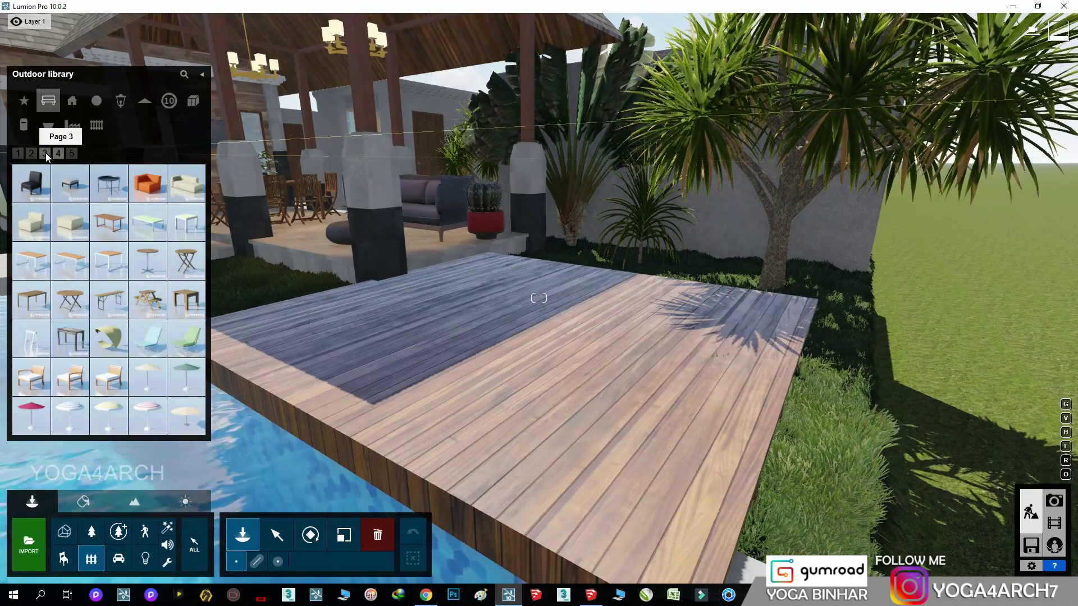
click(45, 152)
click(70, 337)
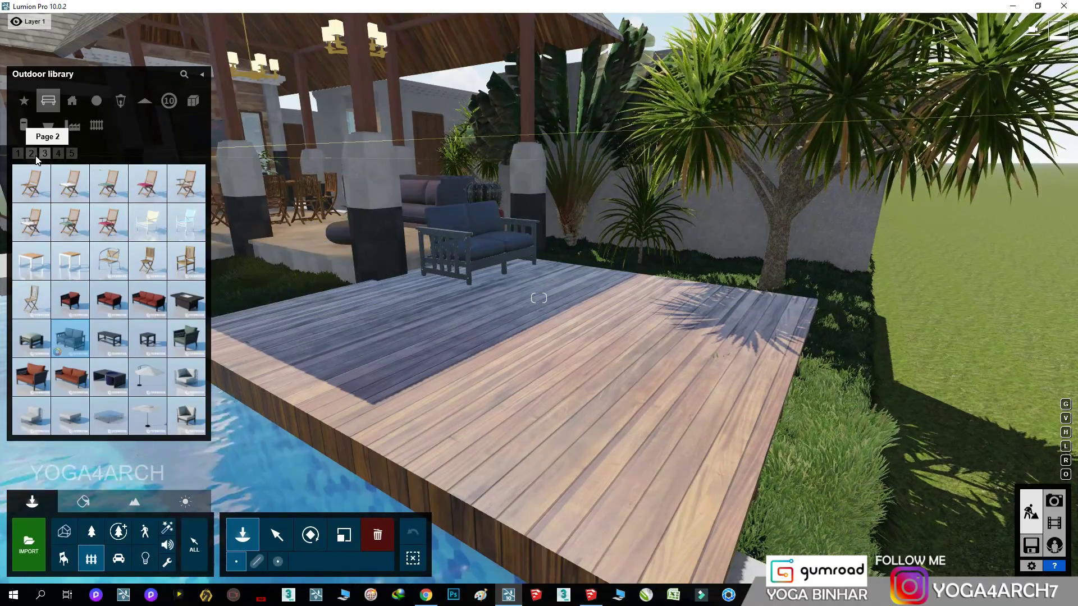
click(36, 157)
click(186, 300)
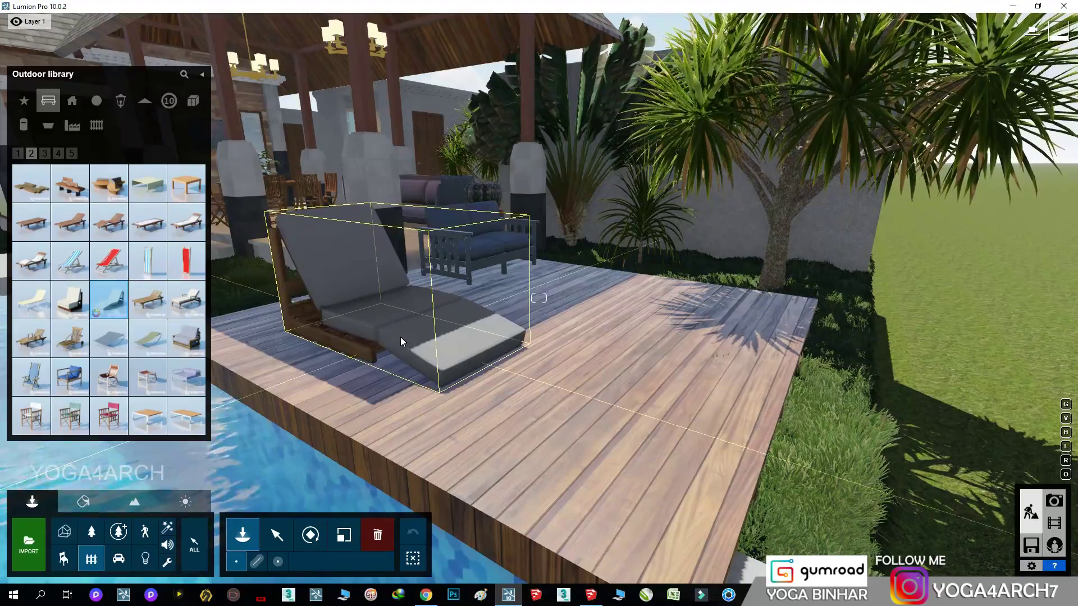
click(400, 337)
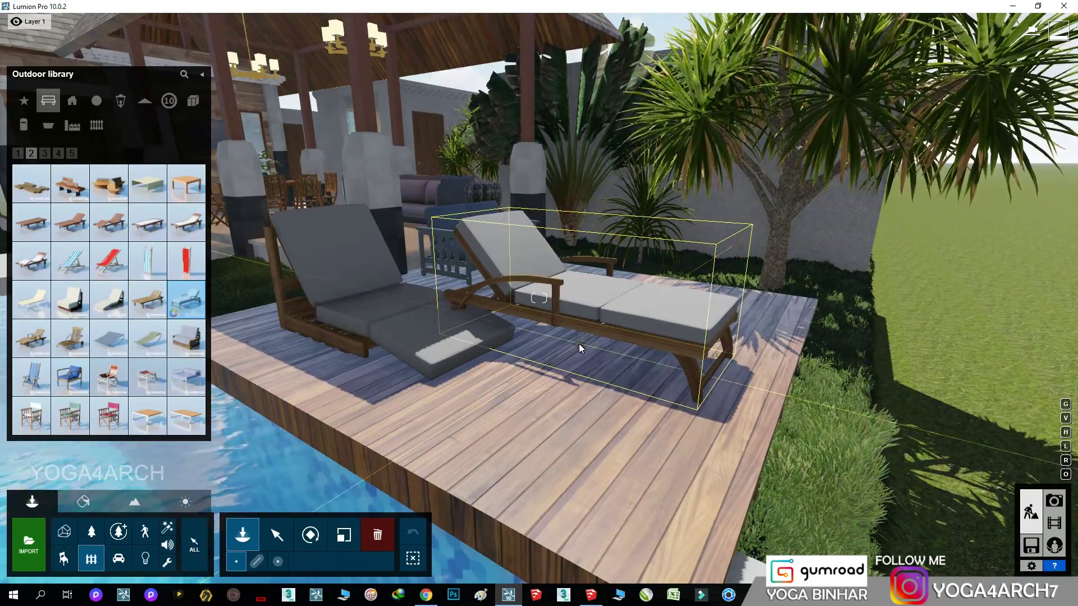
Place a DeckChair, rotate it, brighten its colour to white, and delete the grey lounger.
click(578, 344)
click(311, 534)
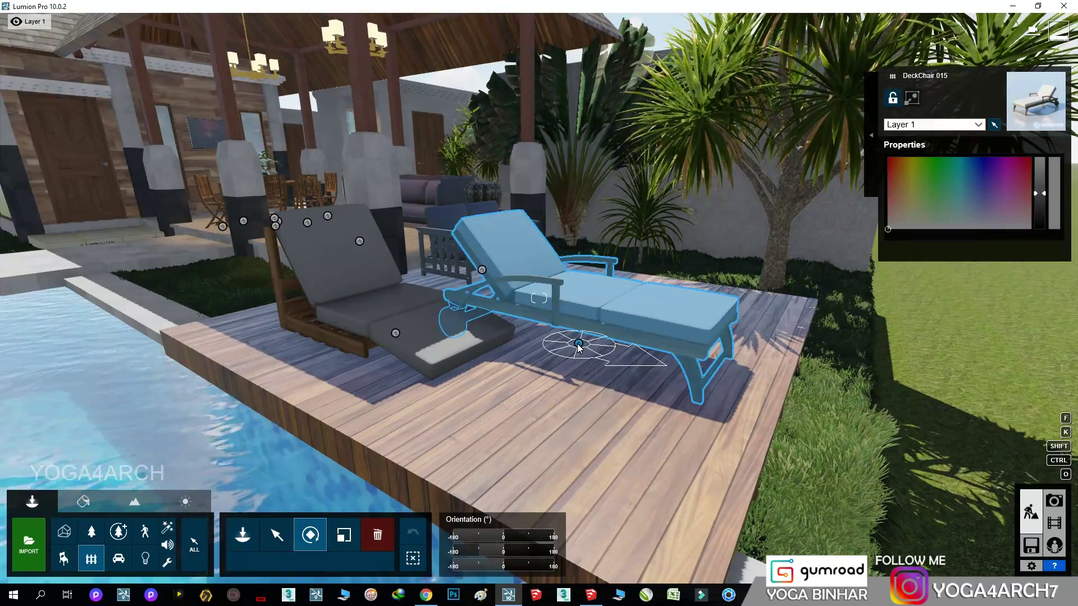
drag(578, 344, 523, 380)
drag(1039, 178, 1039, 160)
click(282, 544)
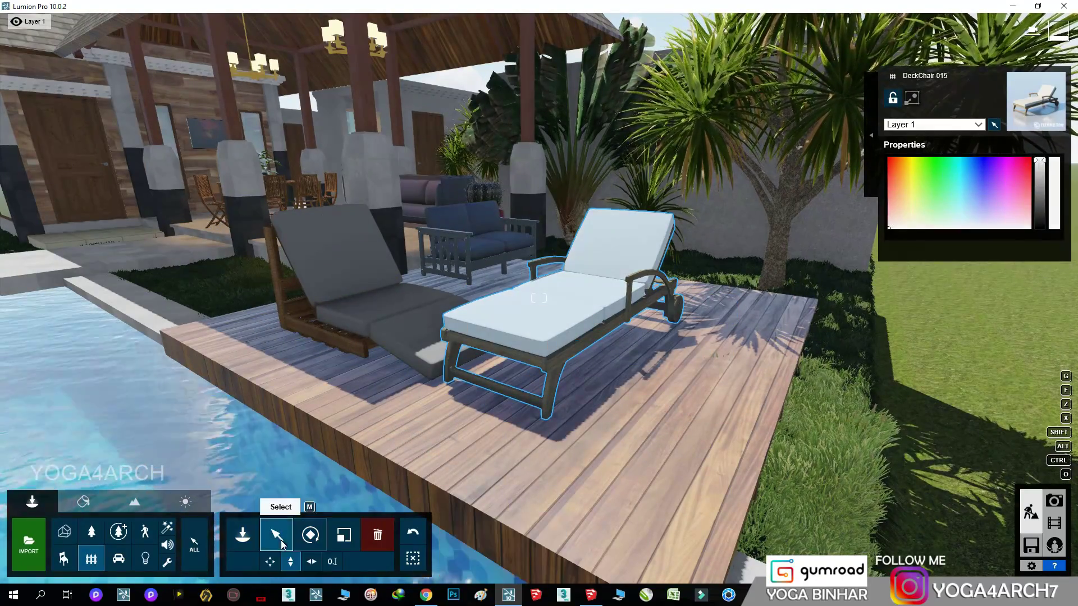
click(377, 535)
right_drag(409, 355, 395, 197)
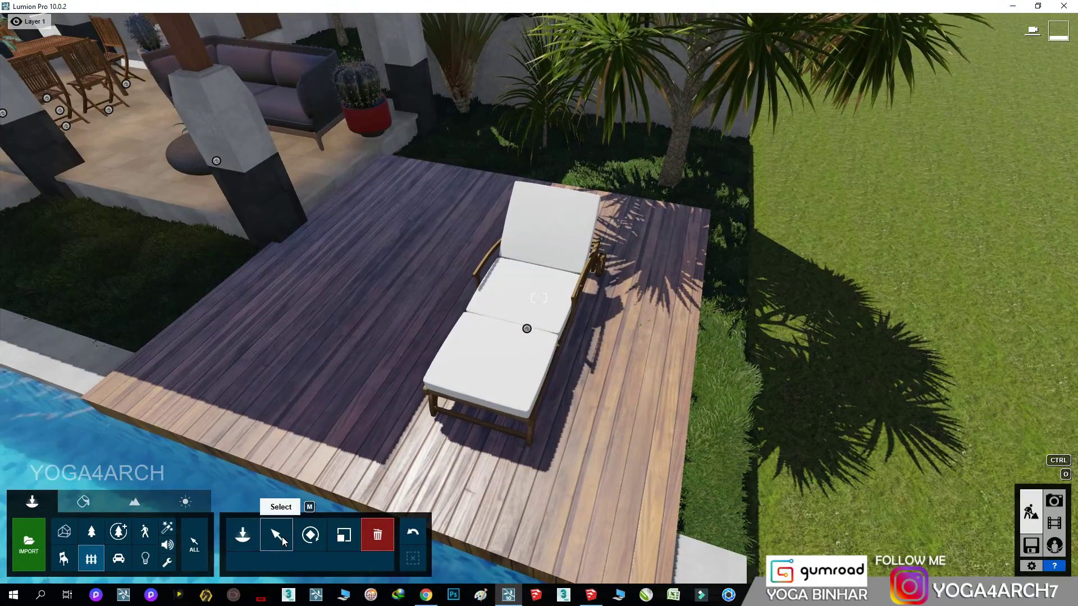
Copy the white DeckChair to its left to form a side-by-side pair.
click(276, 536)
click(488, 337)
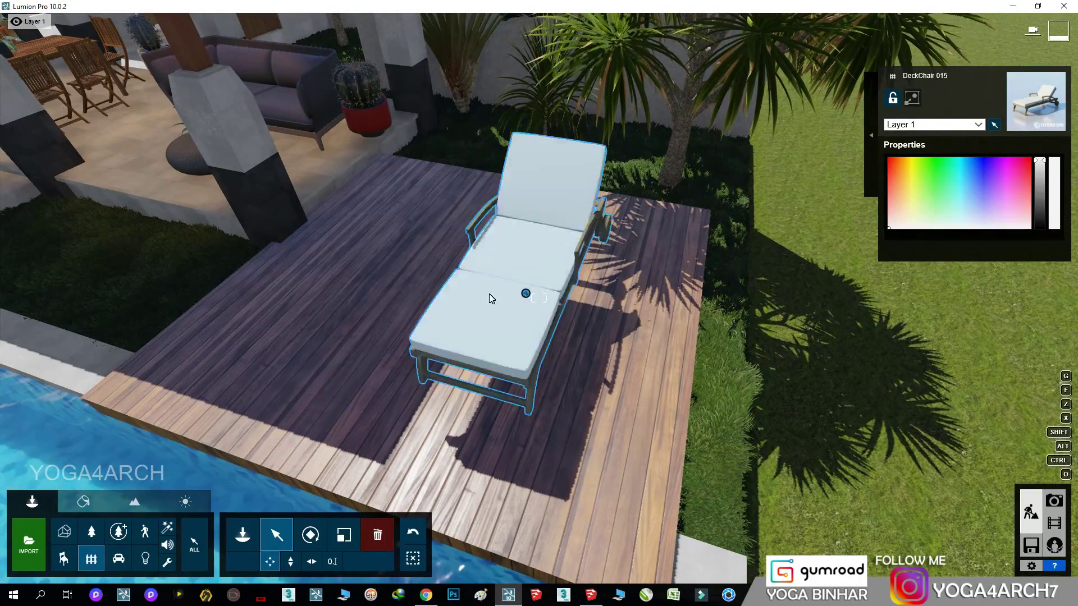
alt+drag(525, 293, 511, 330)
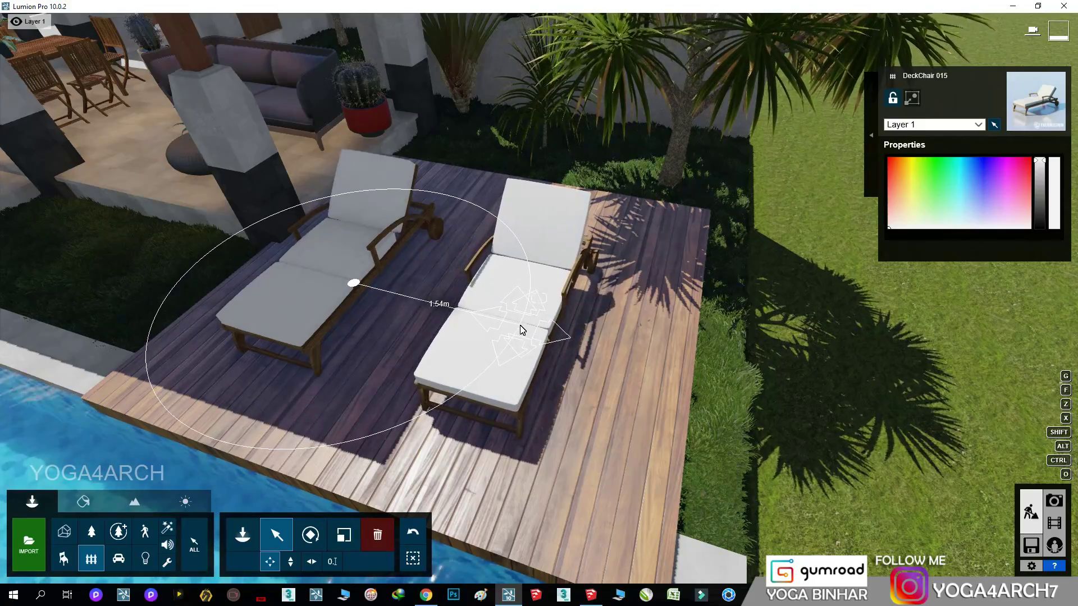
key(w)
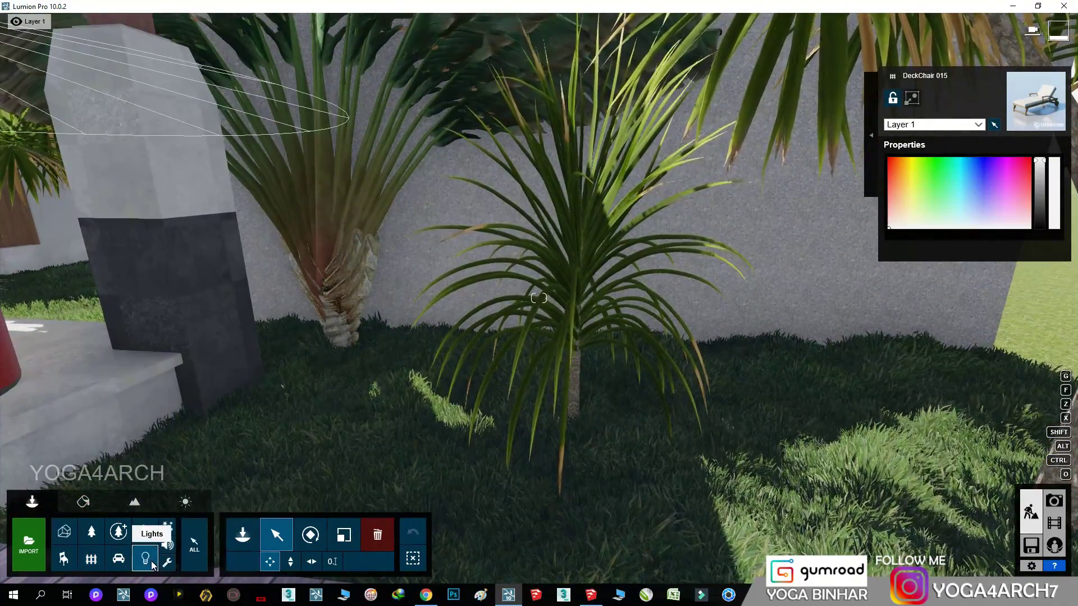
Place a spotlight under the garden palm and aim it up at the palm.
click(151, 563)
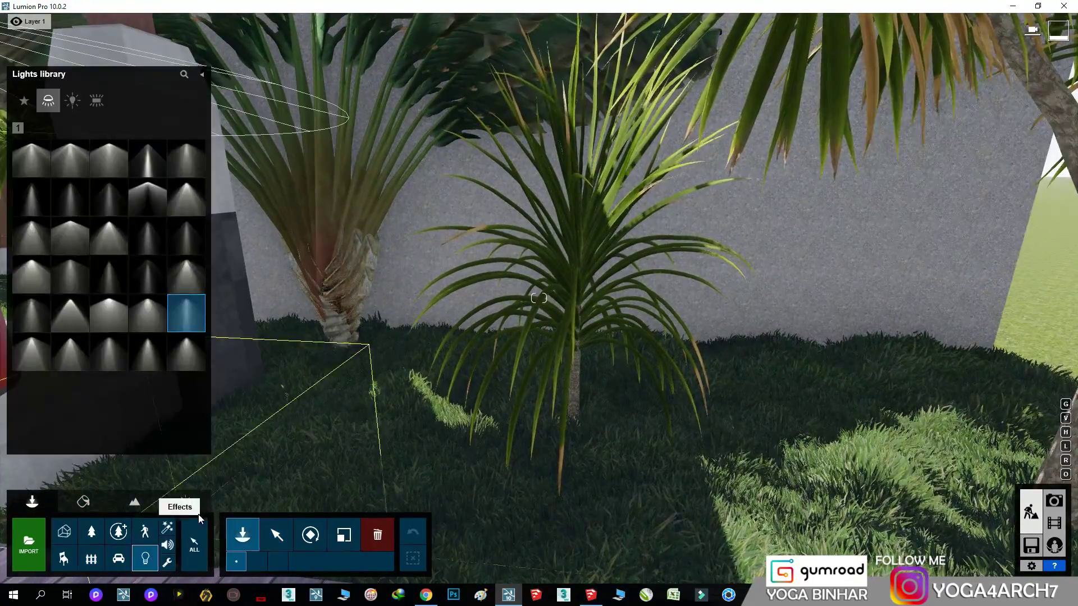
click(407, 438)
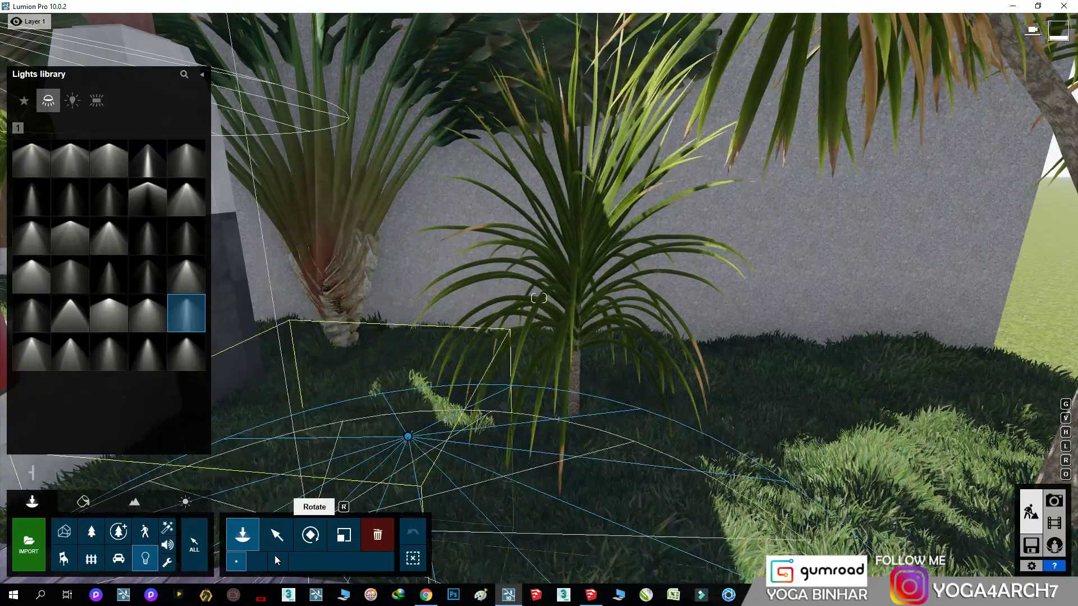
click(277, 535)
click(408, 433)
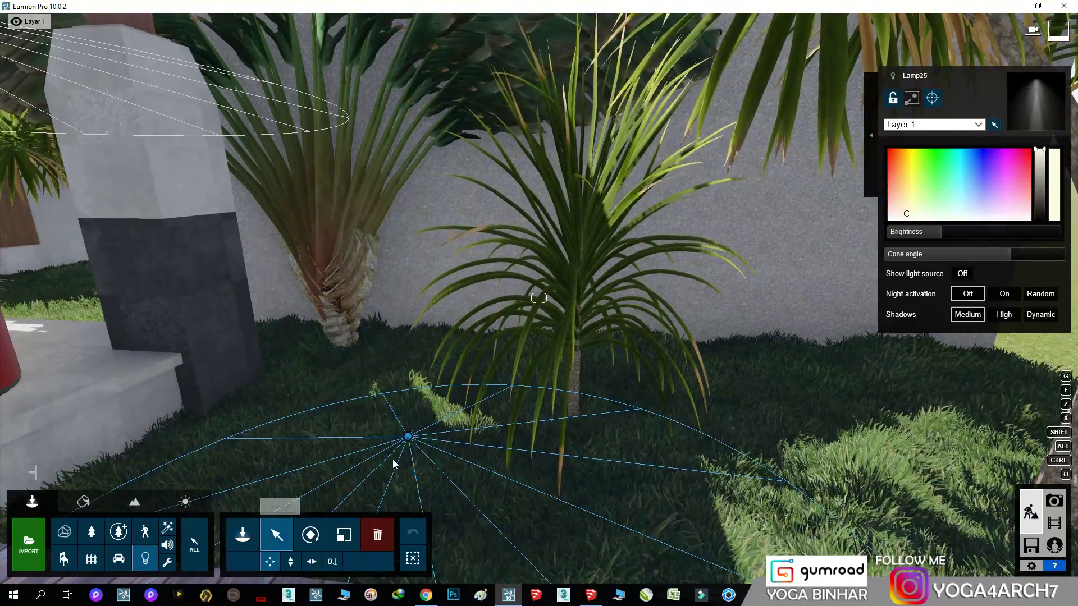
click(931, 97)
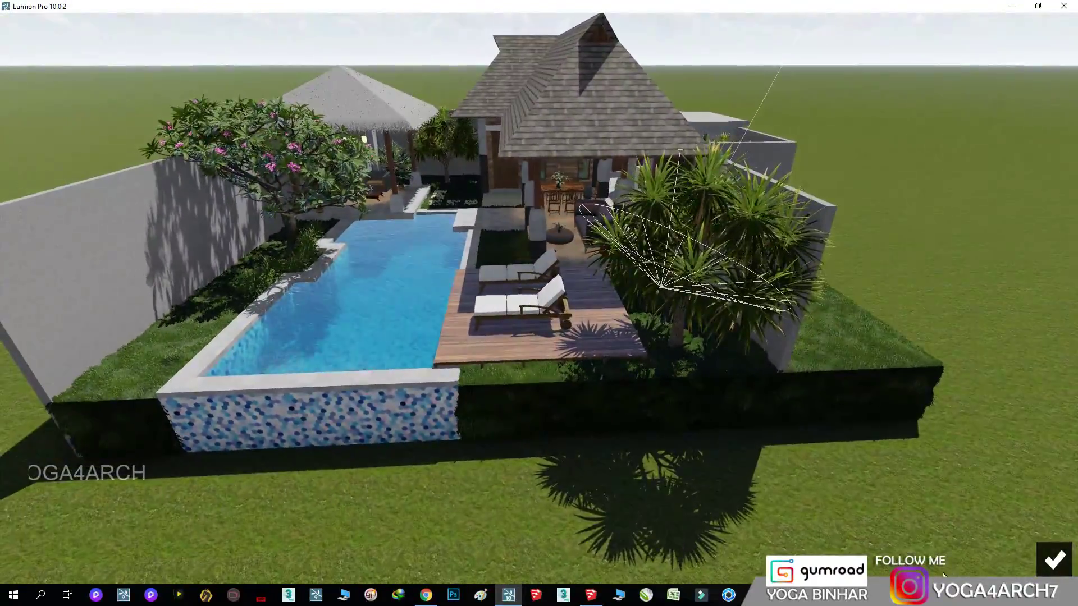
click(943, 576)
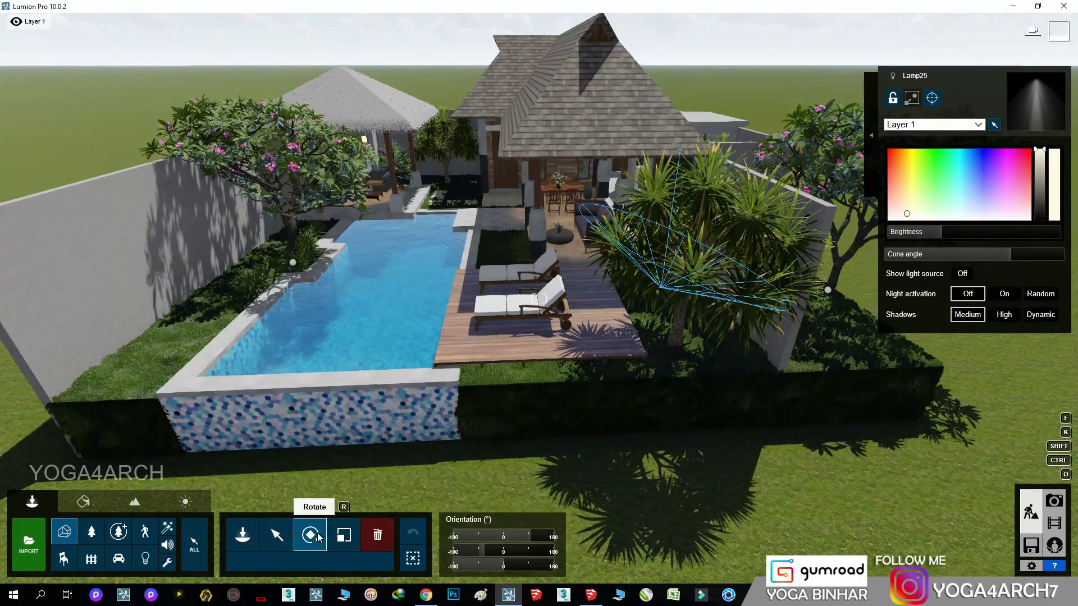
Select the plumeria tree for resizing, then open the saved dusk photo camera.
click(343, 535)
click(828, 290)
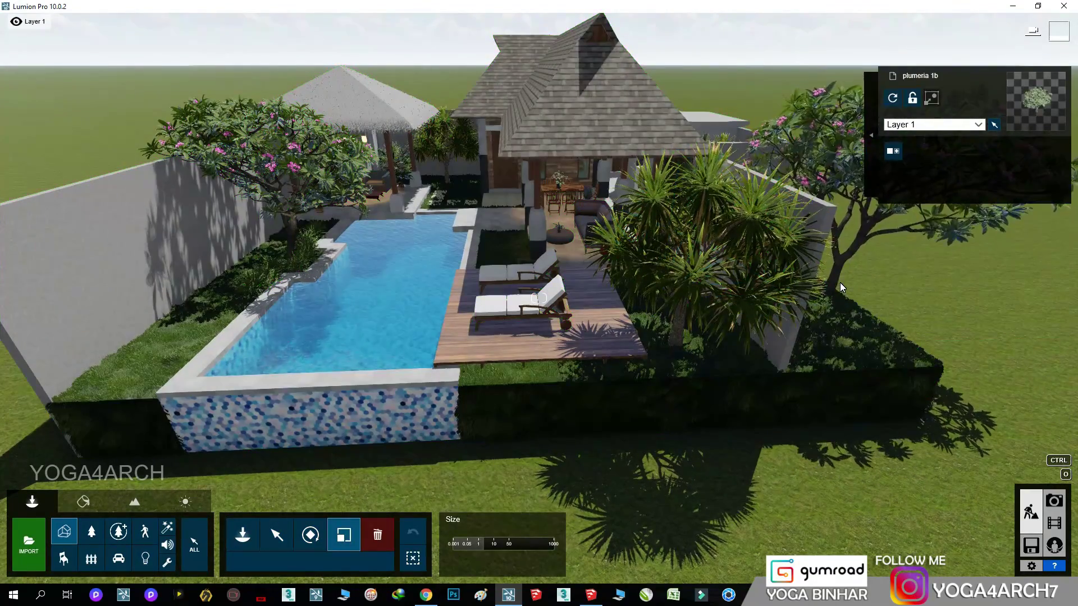
click(1054, 501)
click(103, 549)
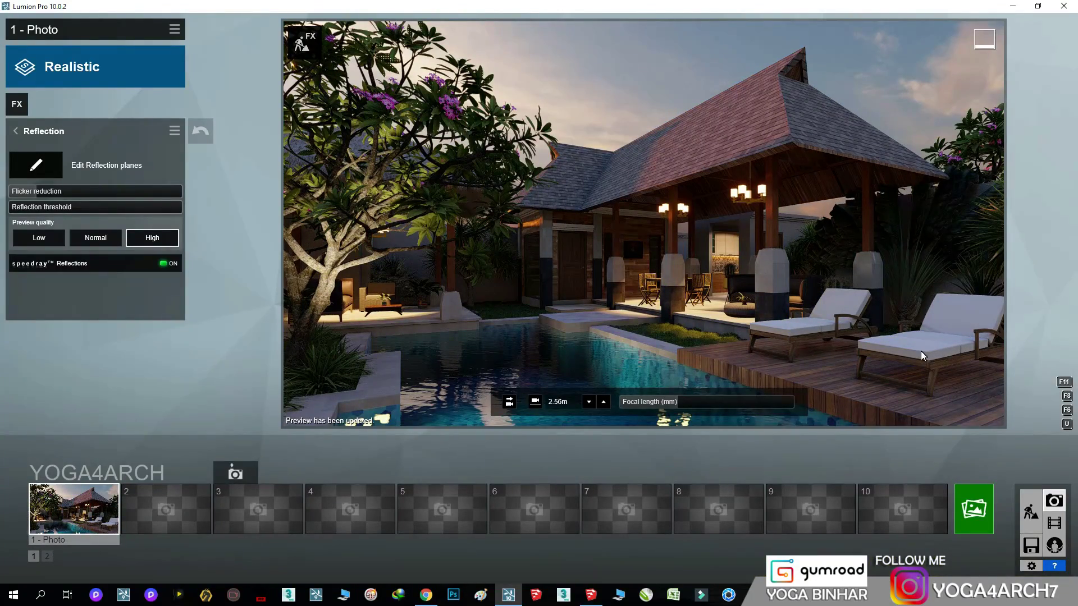
Return to Build mode and select the left deck chair.
click(1029, 506)
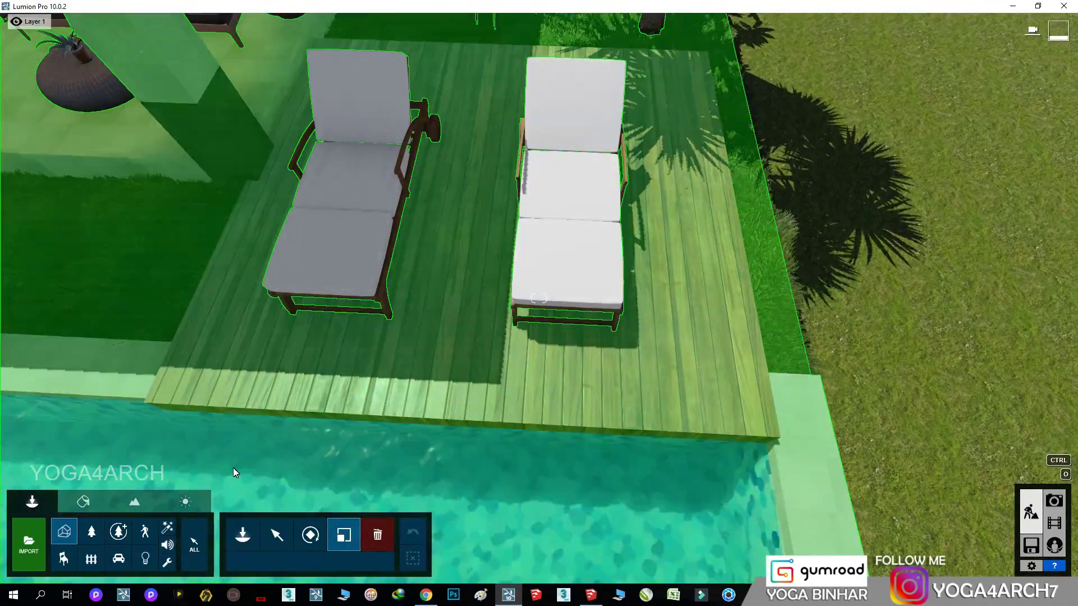
click(291, 534)
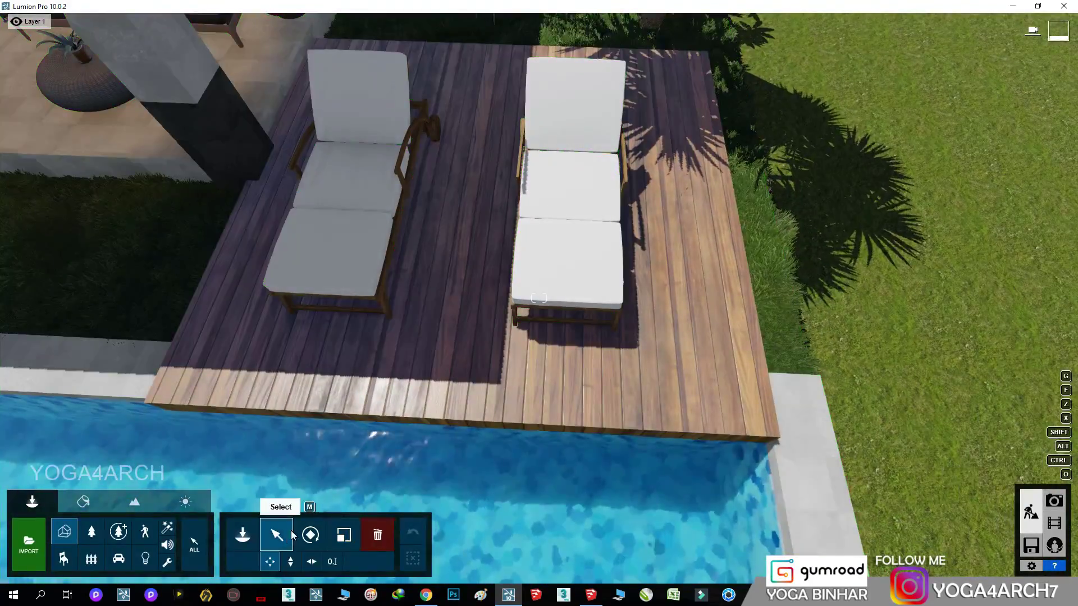
click(373, 212)
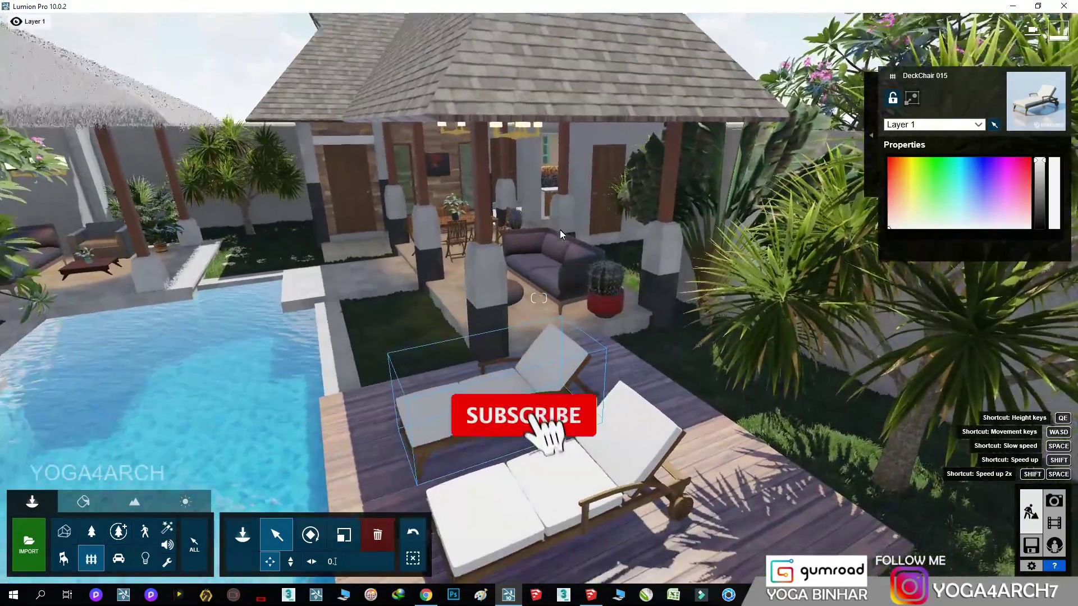
Deselect all objects and fly from the pavilion into the small house.
key(w)
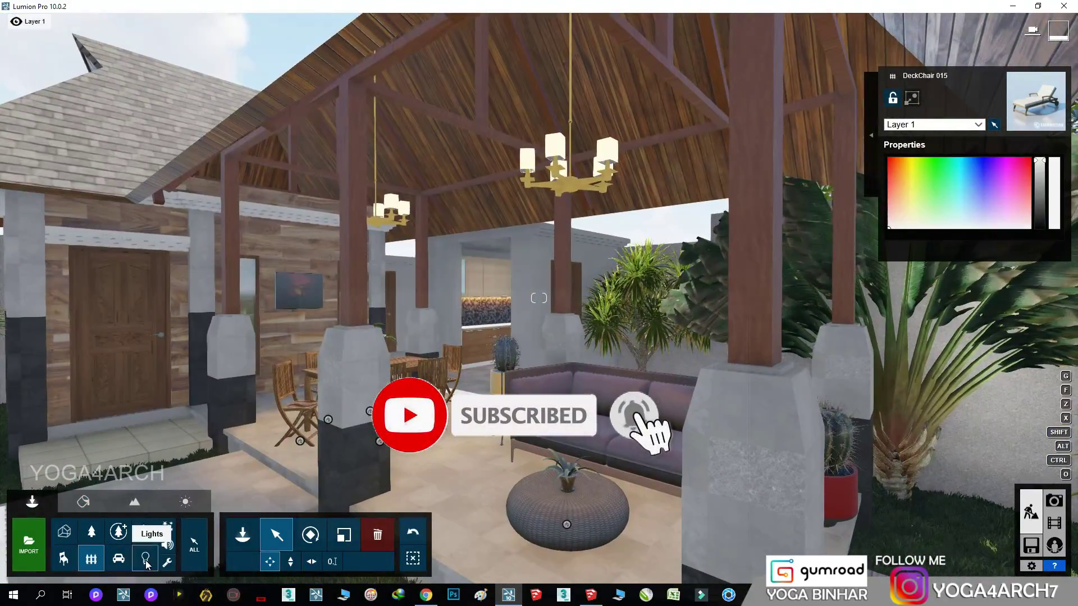
click(146, 562)
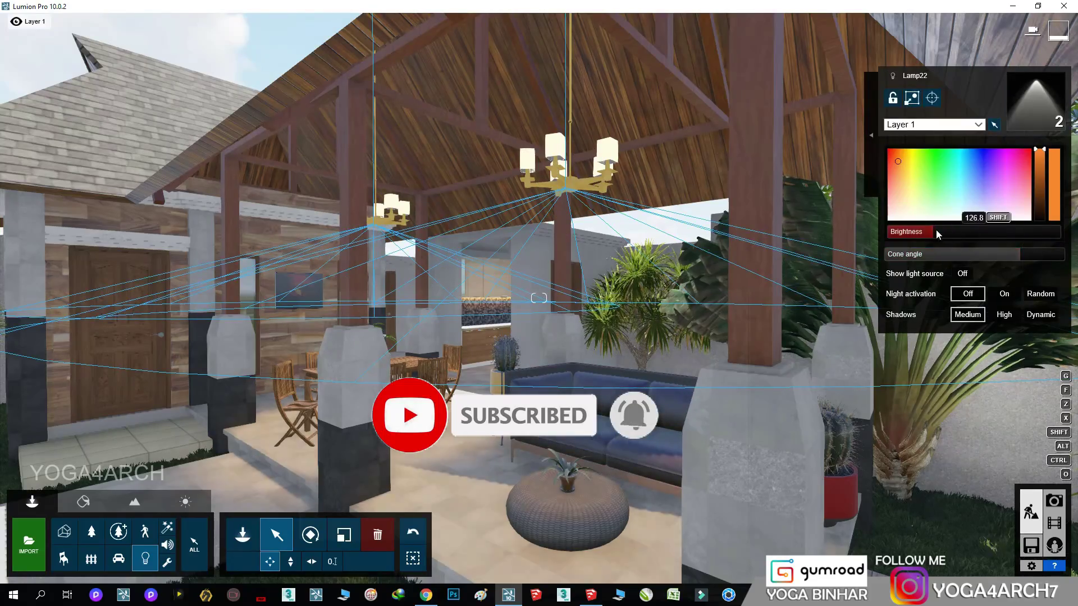
right_drag(936, 233, 417, 561)
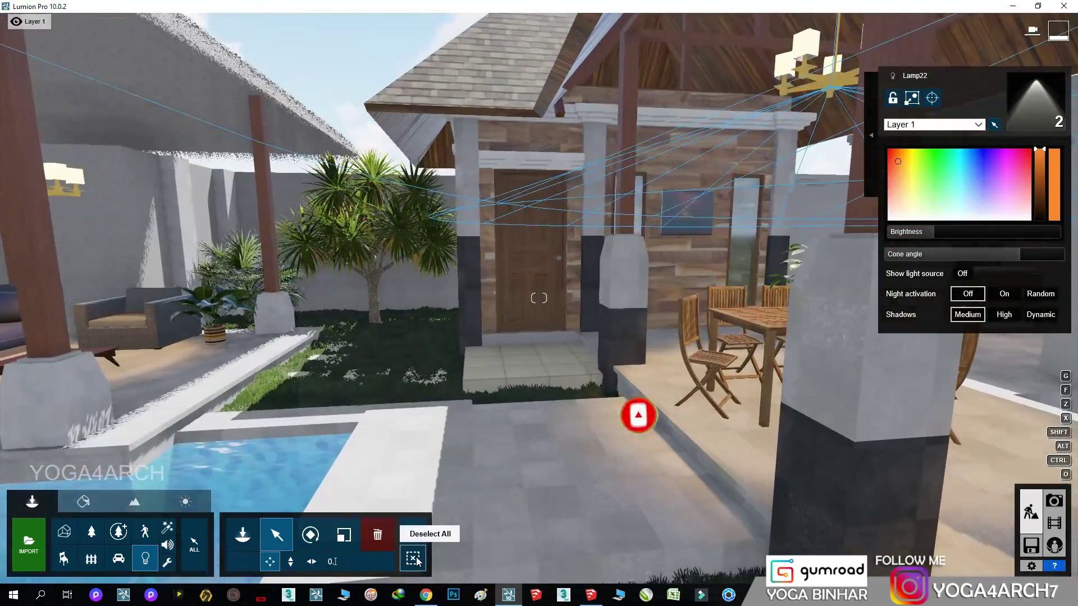
click(417, 560)
key(w)
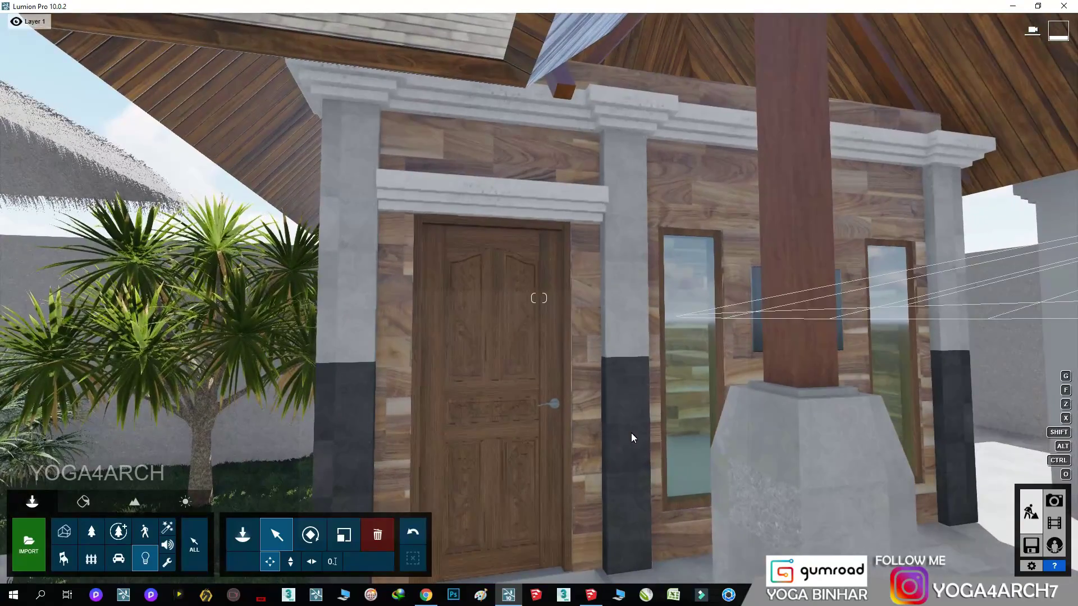
key(w)
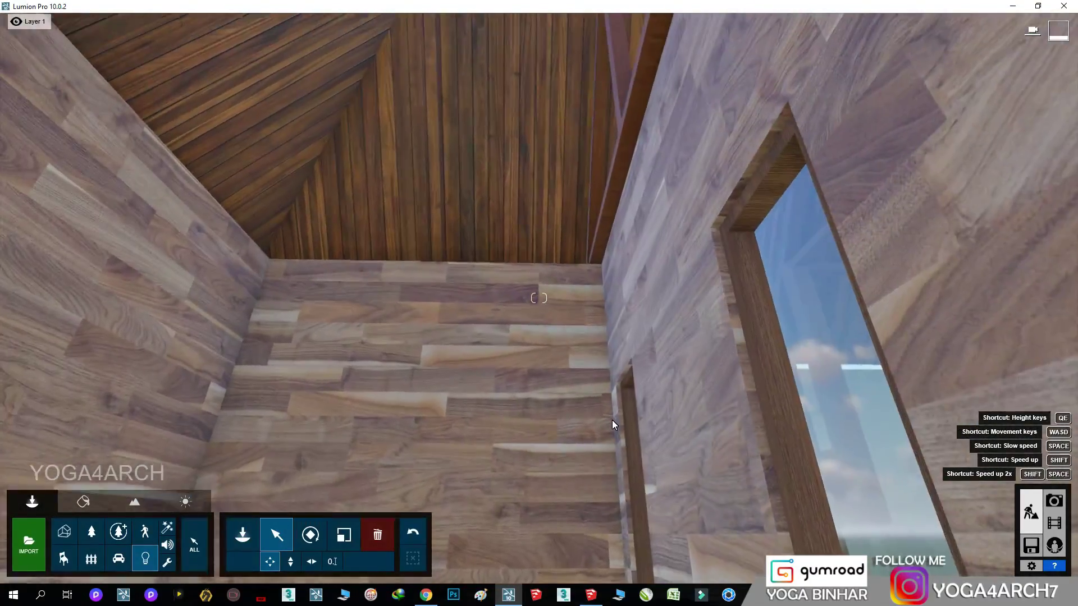
right_drag(631, 433, 415, 483)
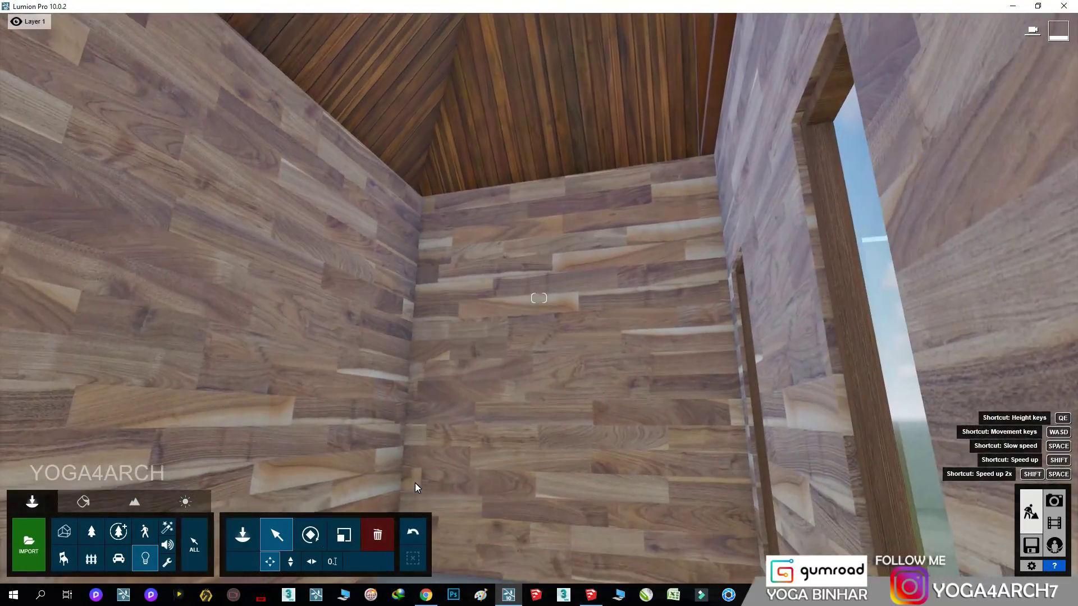
Place a spotlight on the small house ceiling, tint it warm orange, and restore the dusk photo.
click(145, 558)
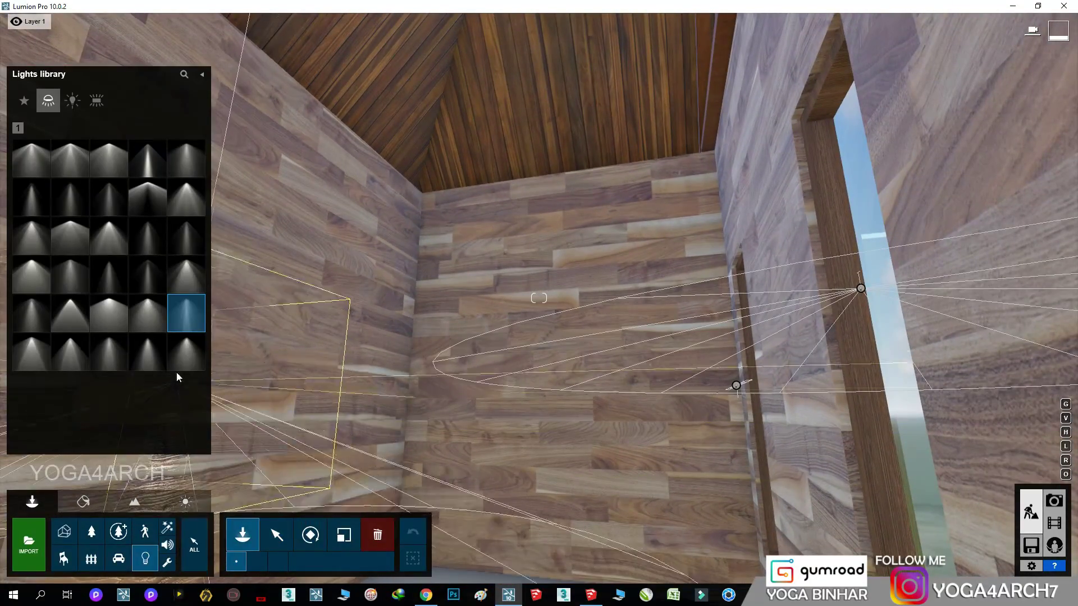
click(106, 313)
right_drag(330, 263, 435, 240)
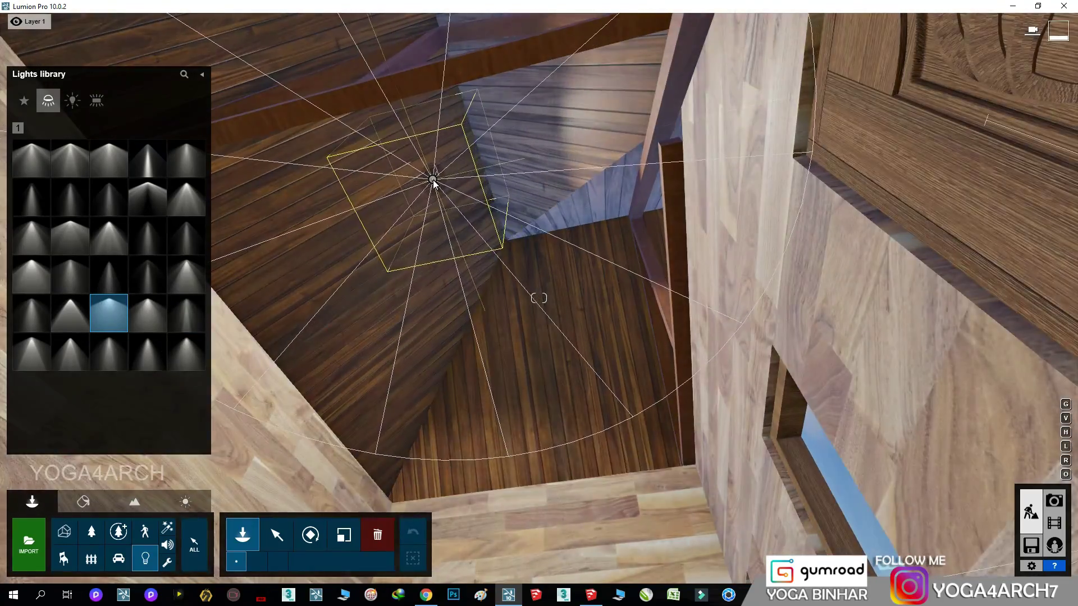
click(434, 178)
click(276, 533)
drag(436, 179, 437, 217)
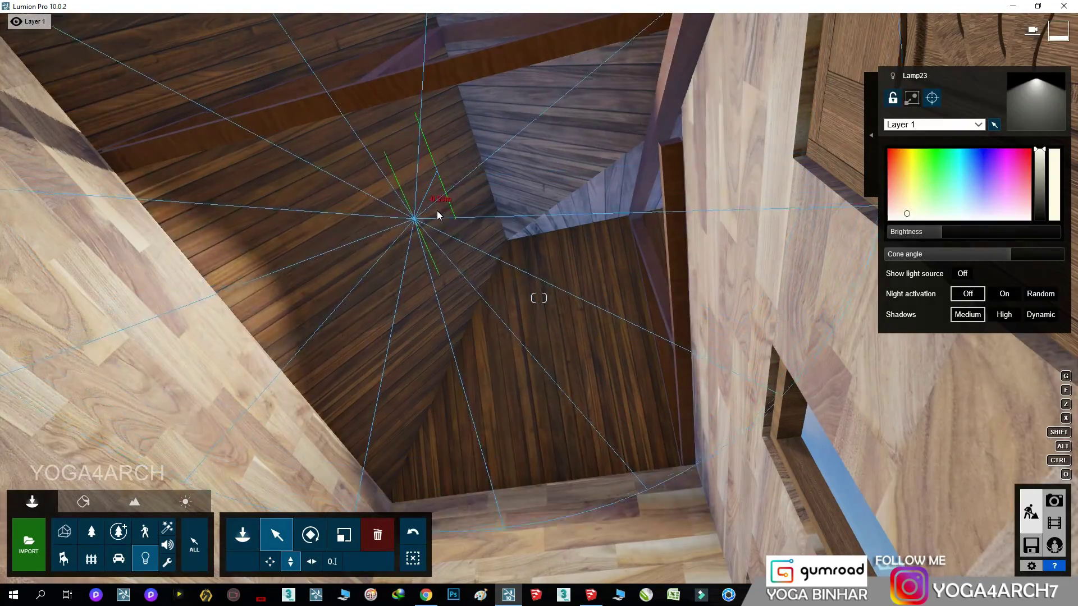
drag(896, 171, 900, 156)
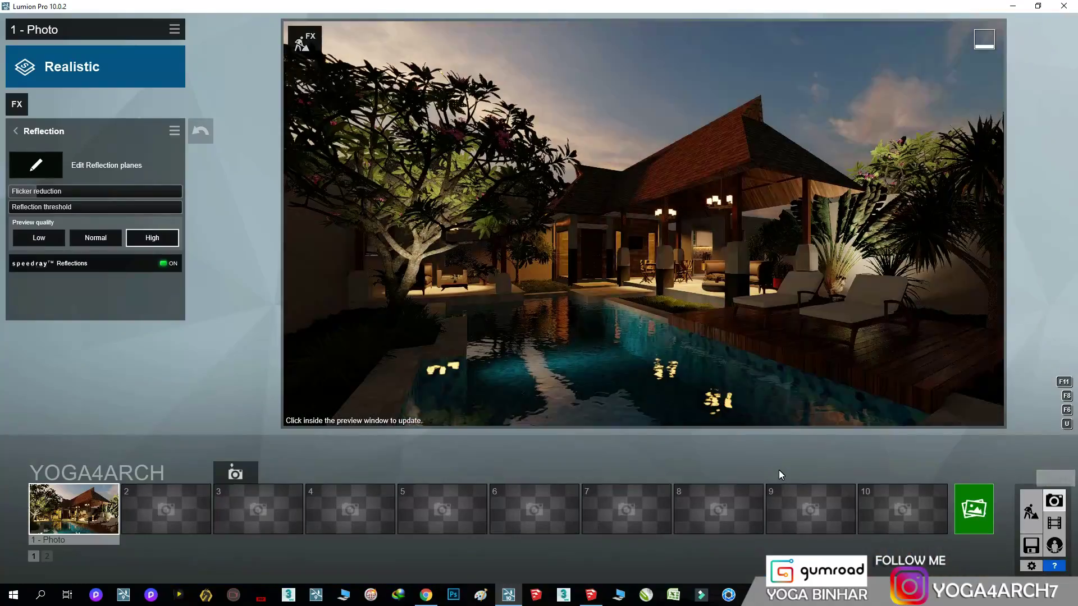
click(50, 475)
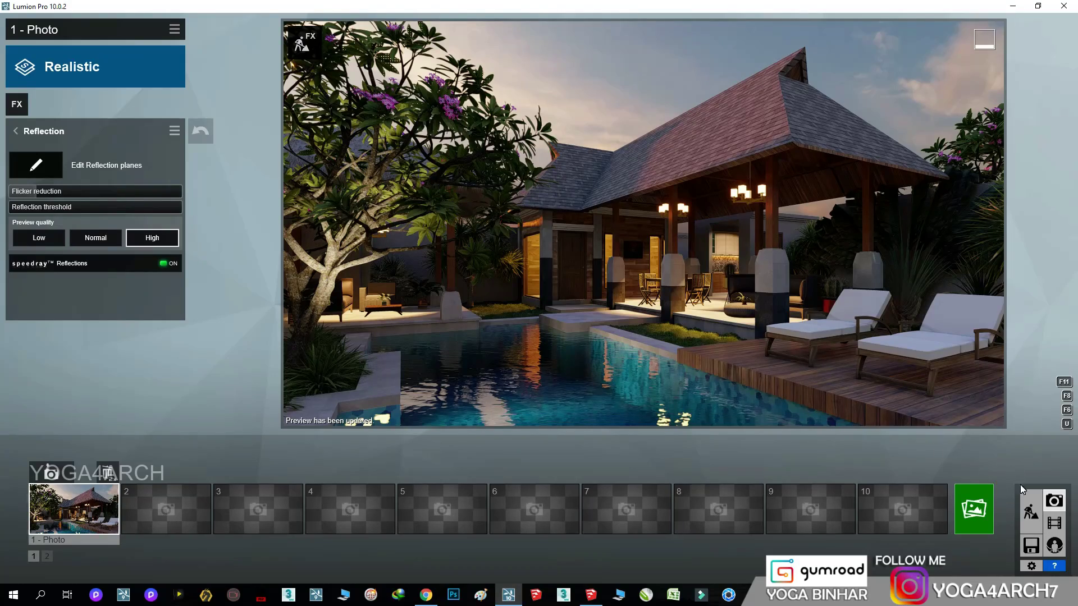
Dim the Lamp22 chandelier light and refresh the dusk photo preview to check it.
click(1031, 512)
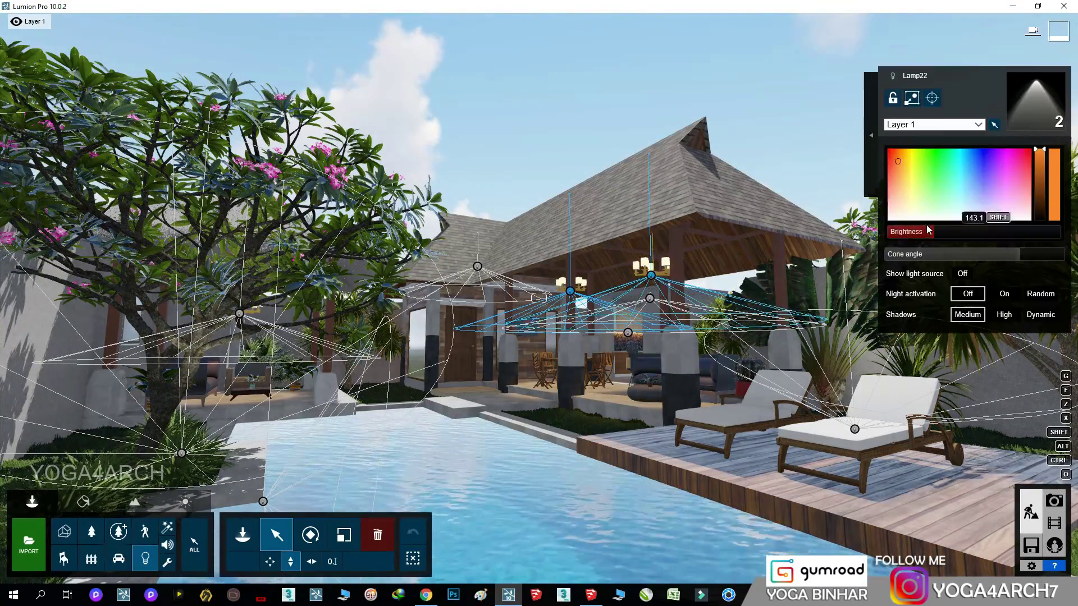
drag(933, 232, 929, 233)
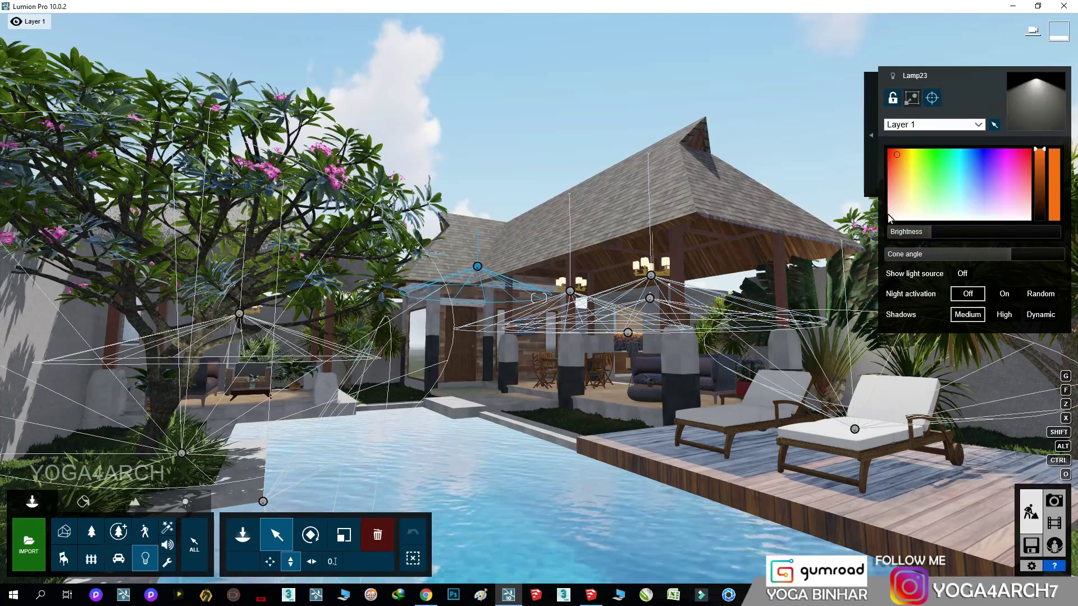
click(1055, 501)
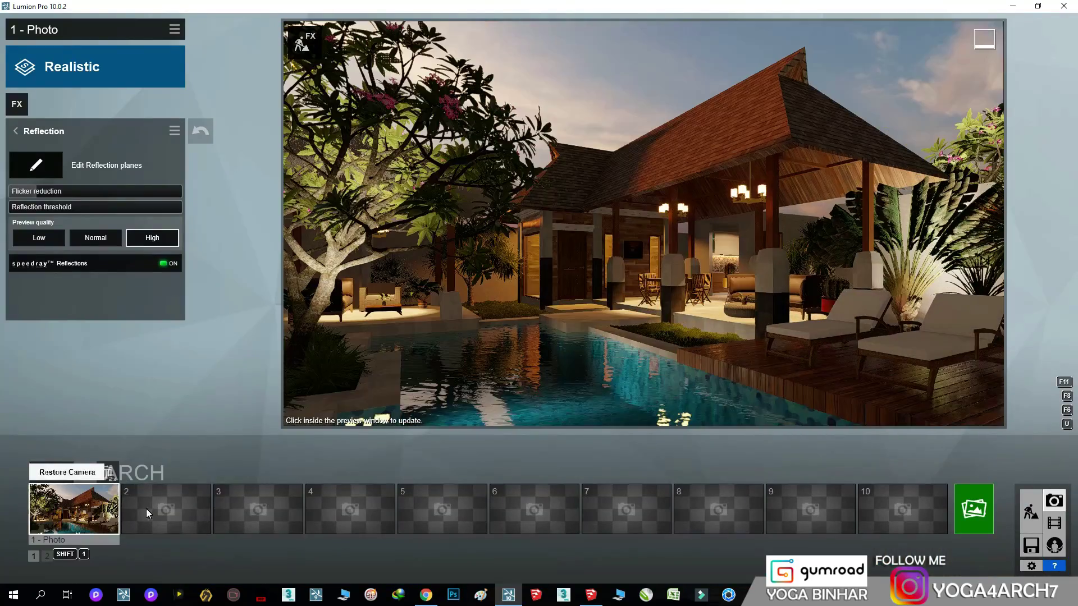
click(733, 319)
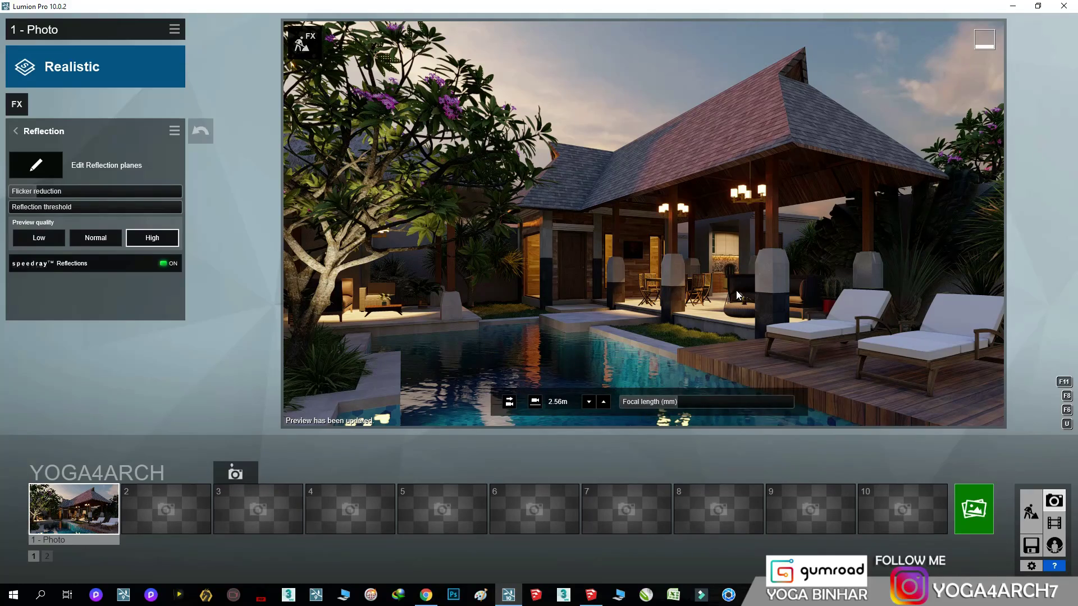
click(1031, 512)
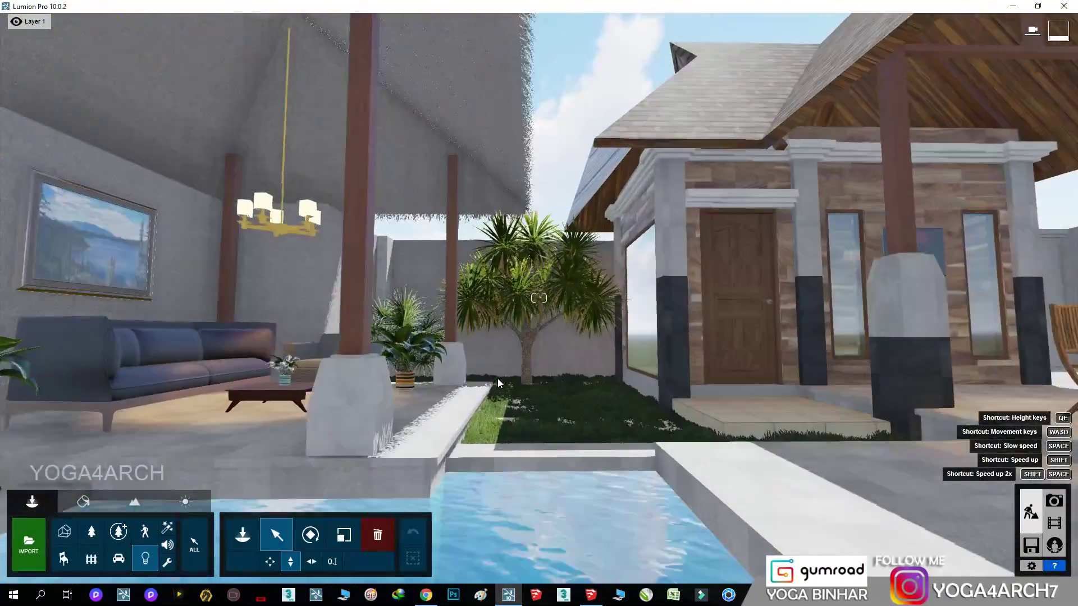
Place an IvyHedge1B RT row behind the garden tree, then rotate and move it.
key(w)
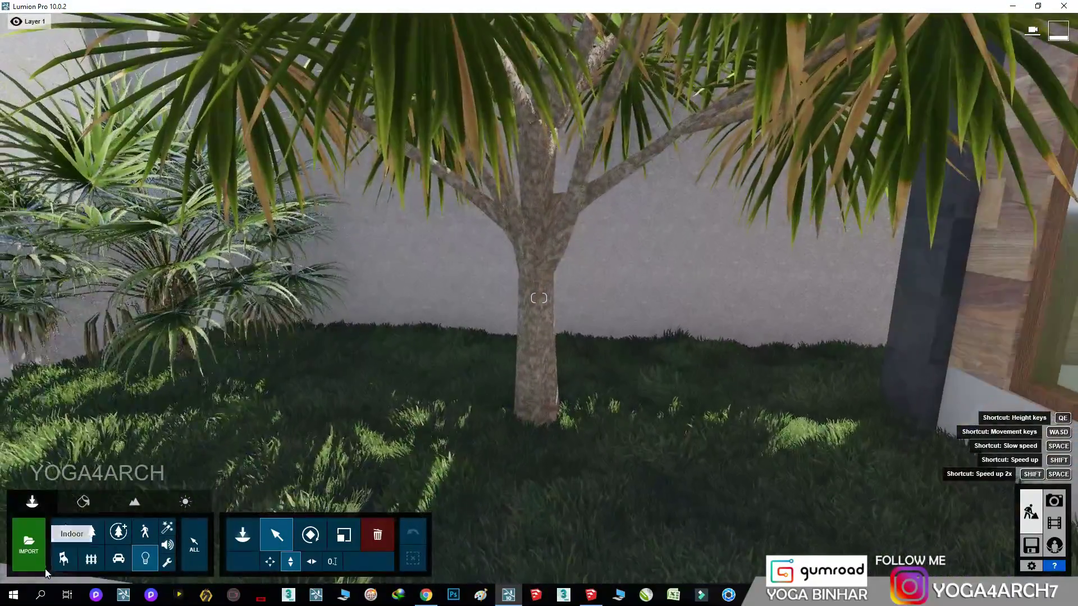
click(90, 537)
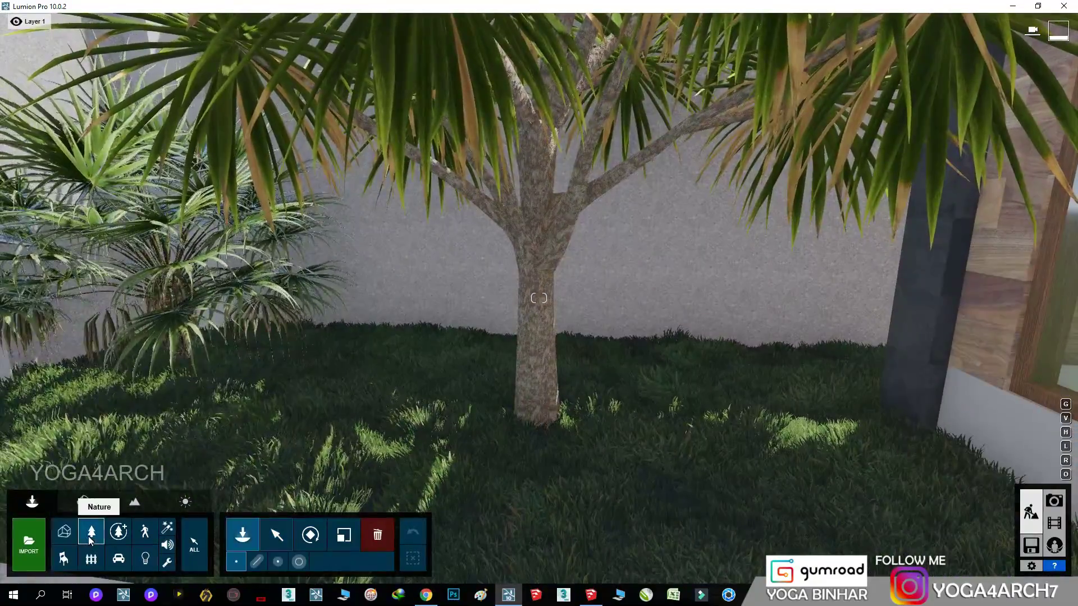
click(187, 261)
click(580, 366)
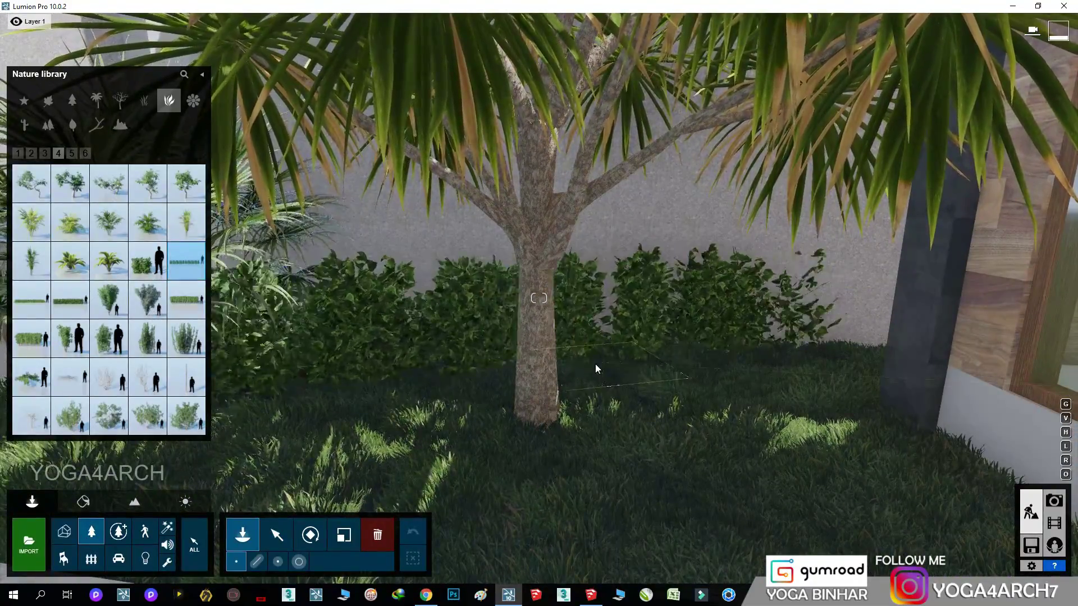
click(310, 535)
click(595, 365)
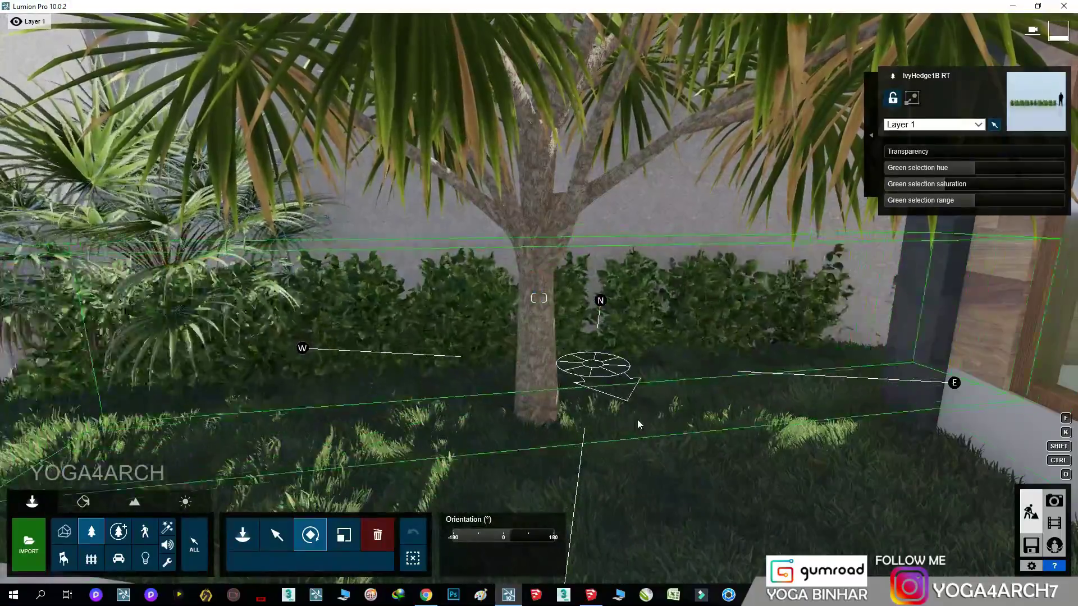
click(277, 535)
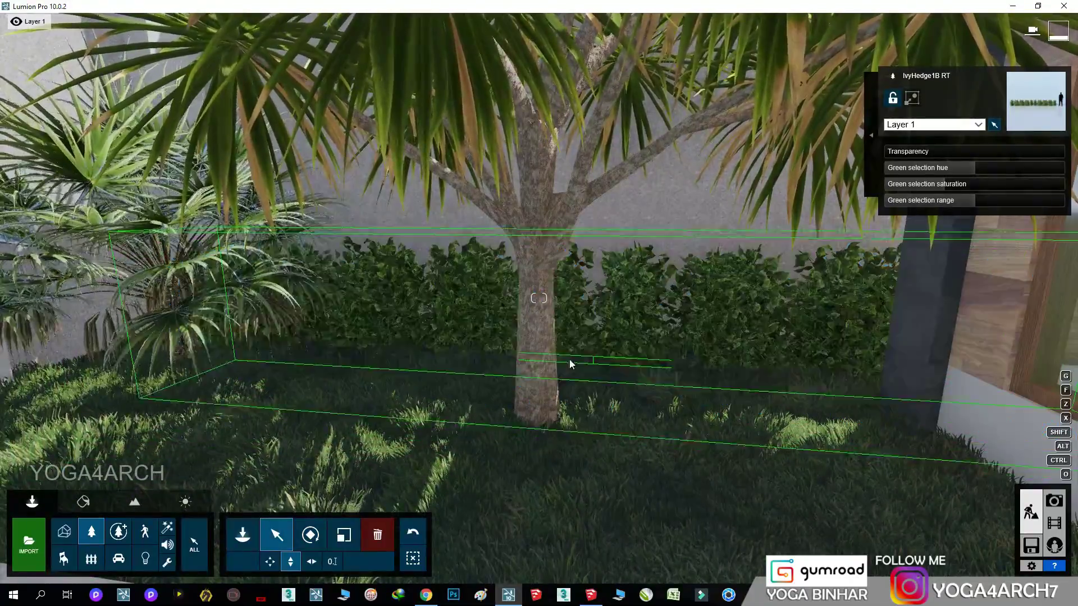
key(w)
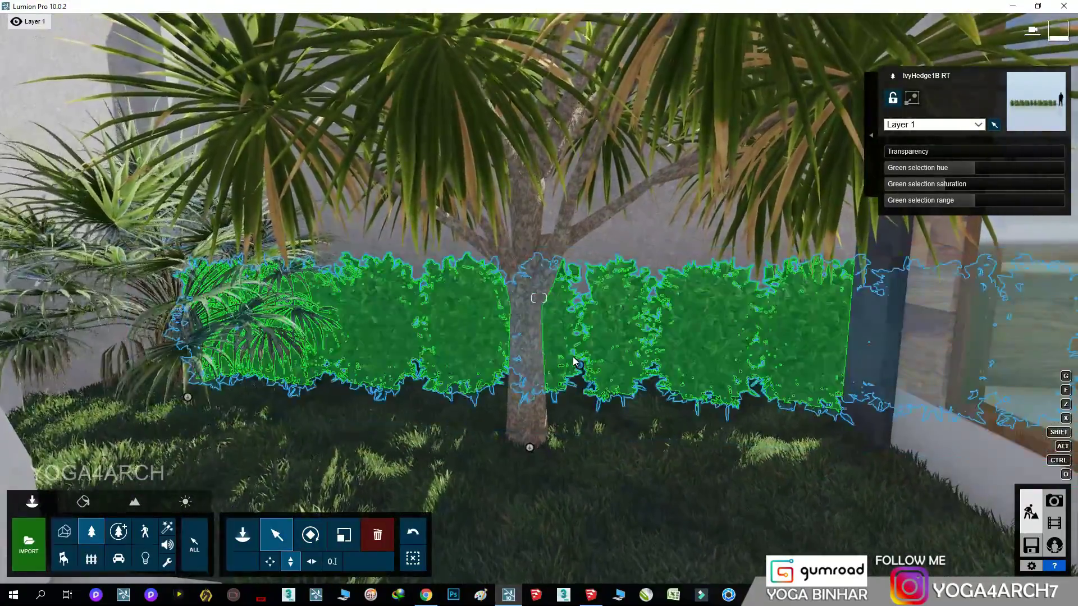
right_drag(578, 365, 166, 463)
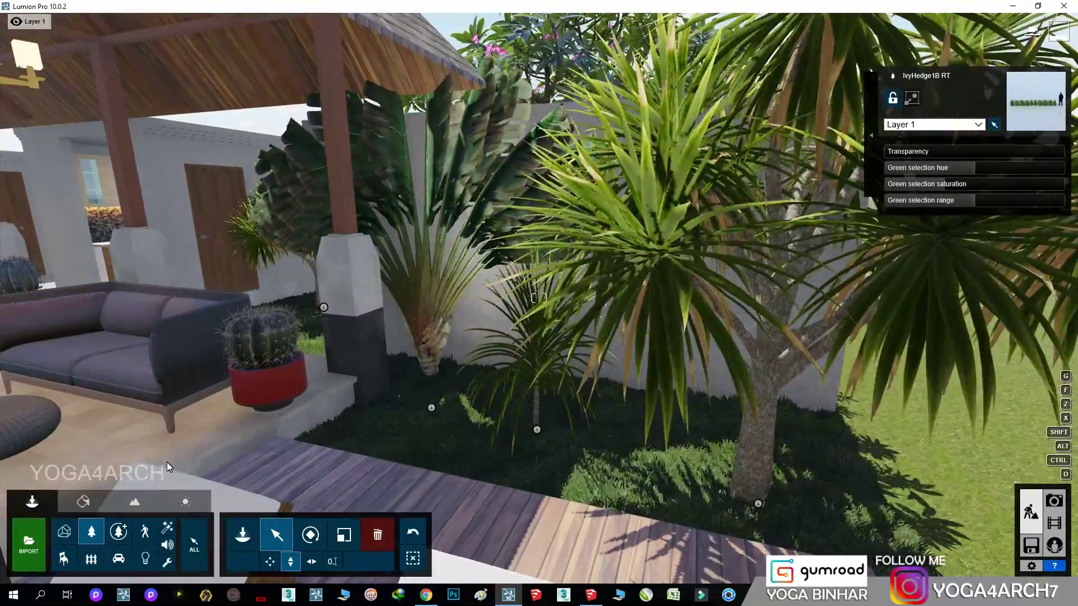
key(s)
key(w)
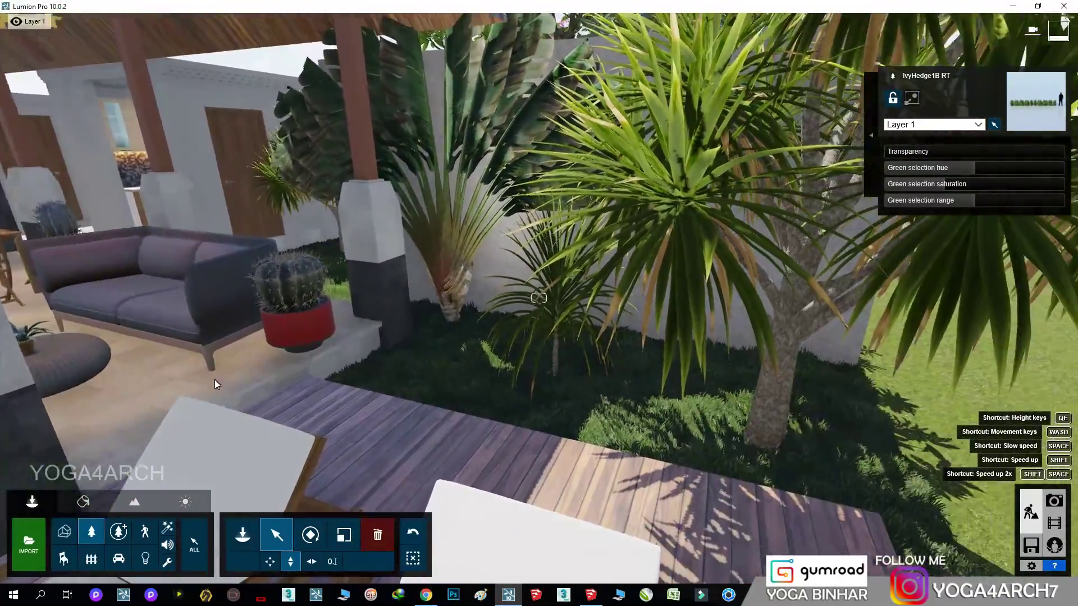
Plant a KentiaPalm 004 by the stepping-stone path and scale it up into a fuller shrub.
click(92, 532)
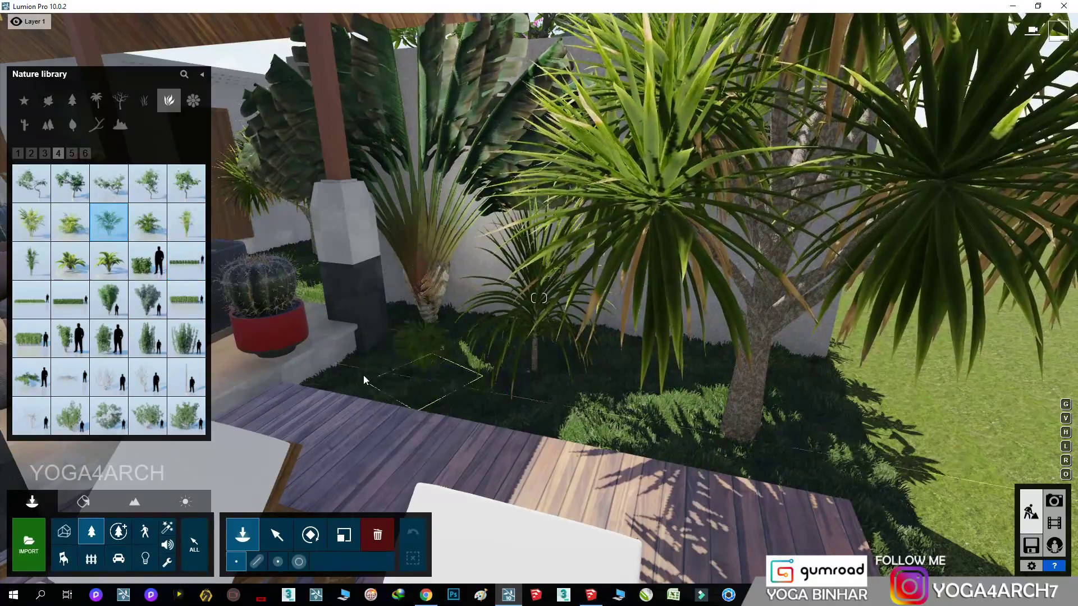
key(s)
key(w)
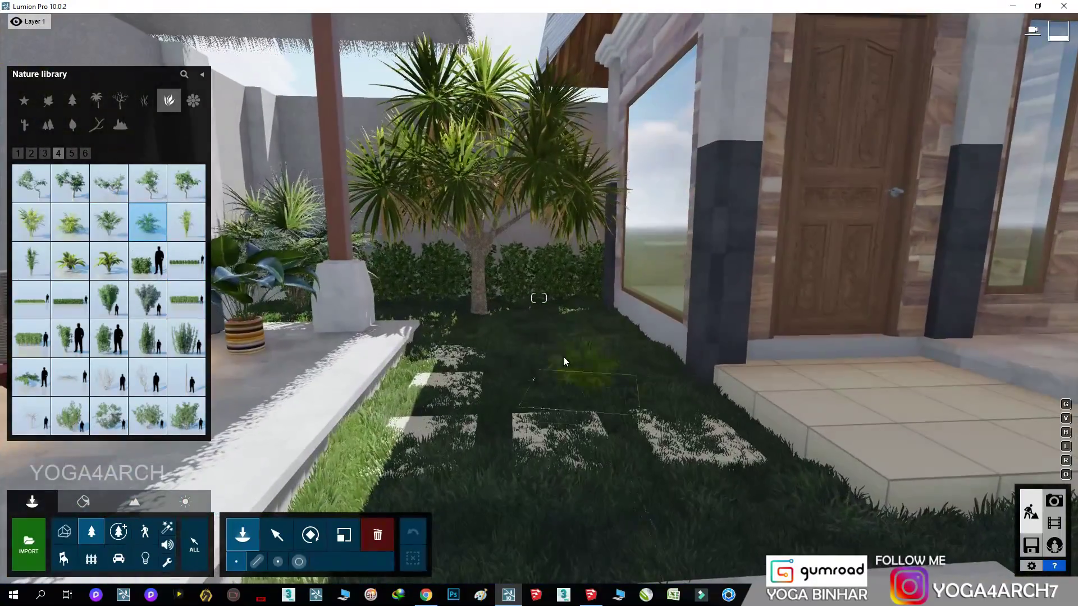
click(563, 357)
click(344, 535)
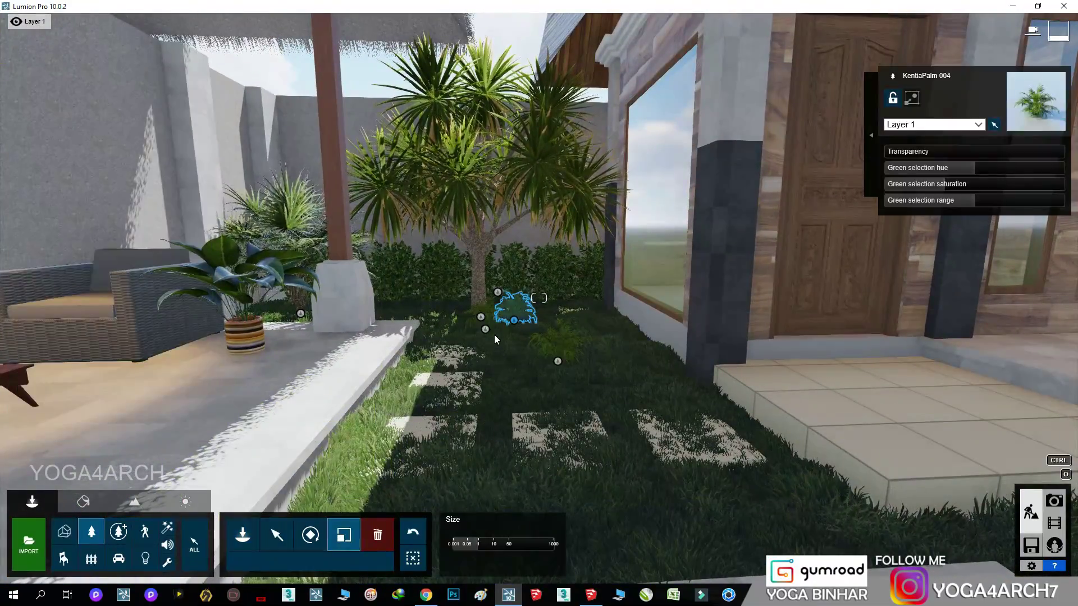
drag(575, 233, 561, 376)
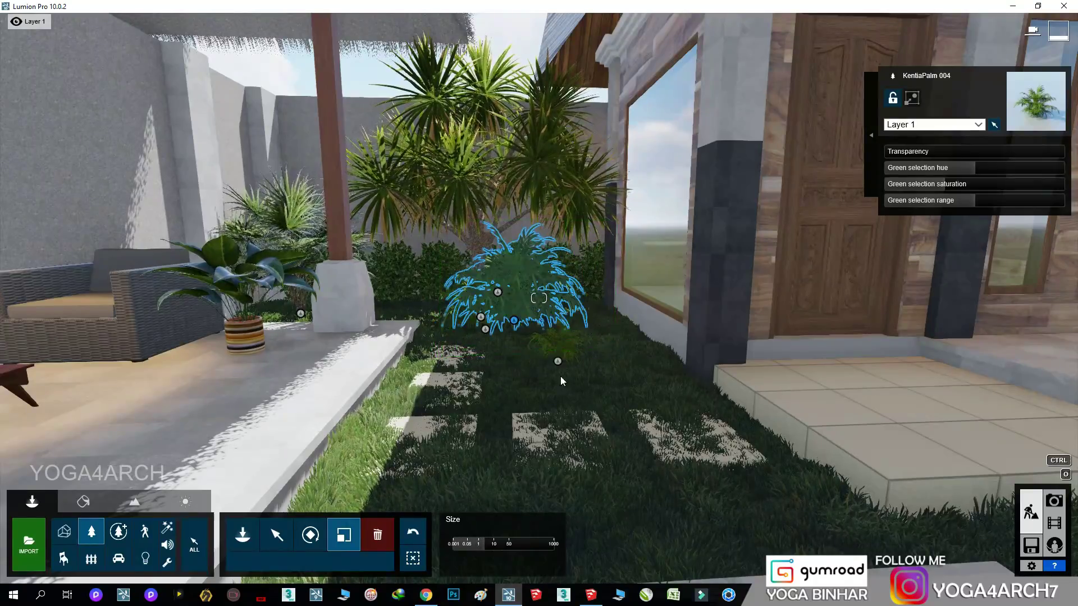
click(613, 293)
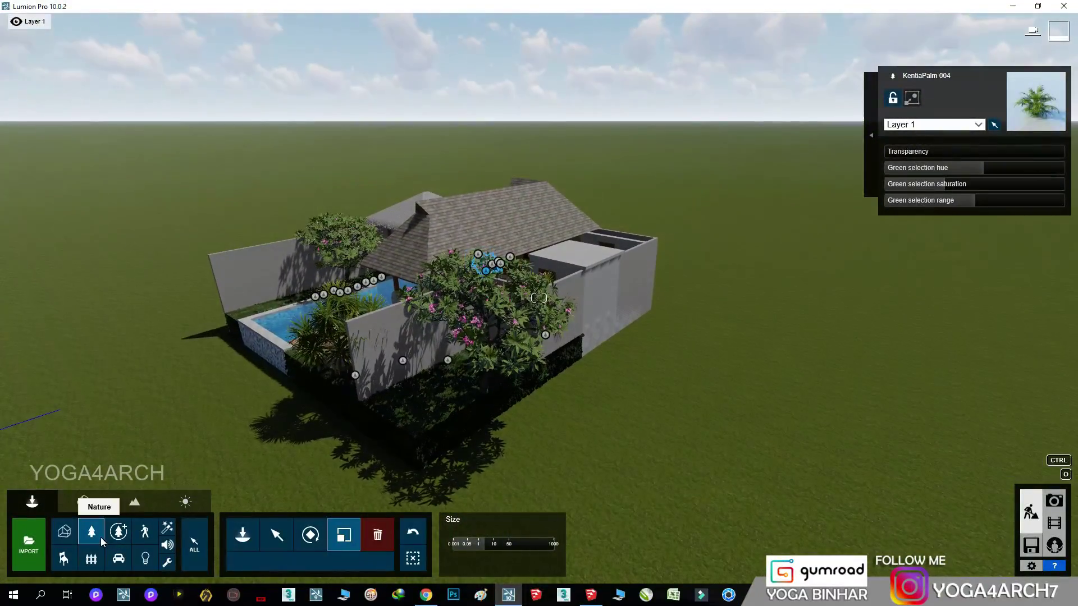
Pick AlaskaCedar trees from the Conifers library and place three beside the villa.
click(91, 532)
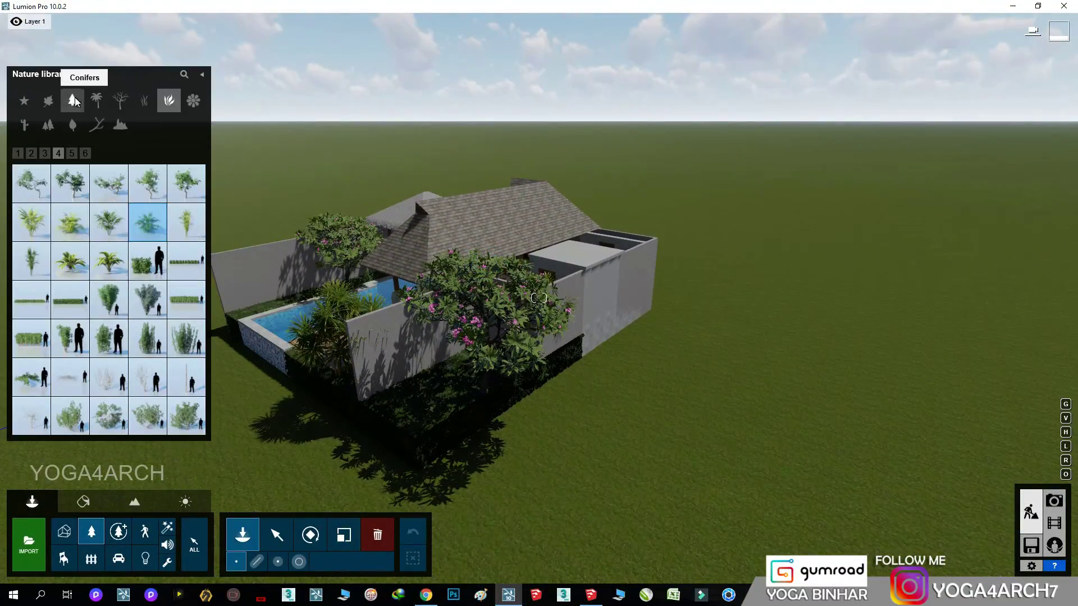
click(73, 100)
click(31, 185)
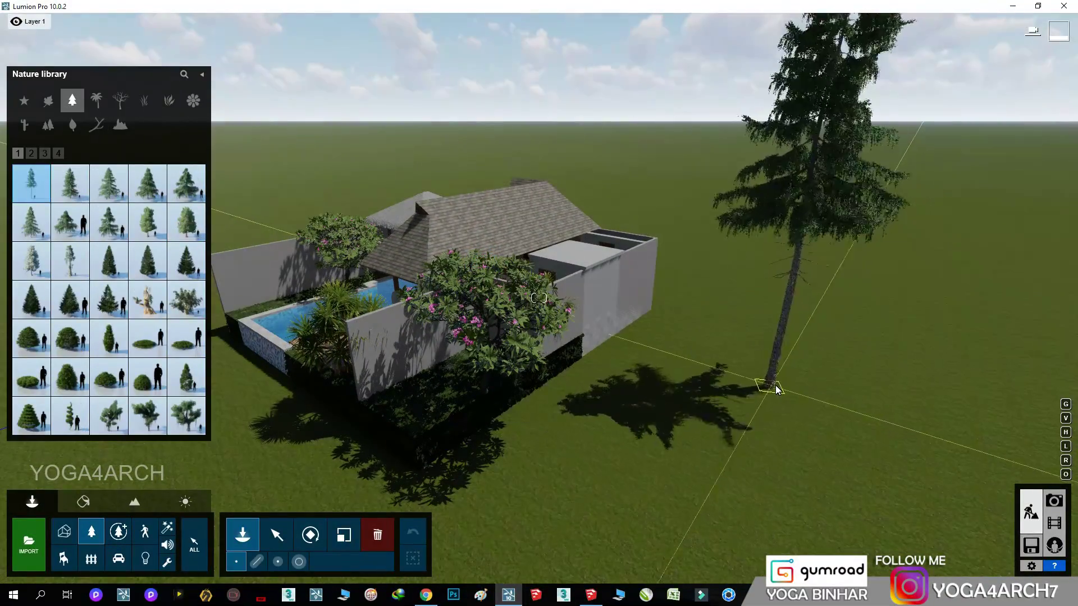
click(70, 185)
click(705, 328)
click(787, 320)
click(675, 355)
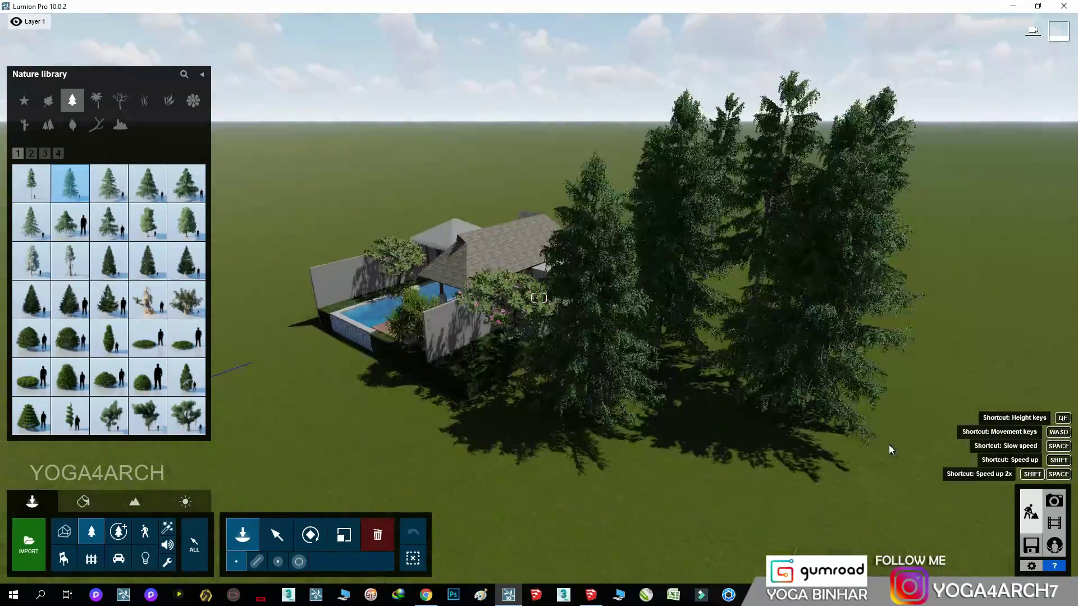
Add five more conifers left of the house, in the background and on the far right.
click(308, 297)
click(348, 264)
click(483, 191)
click(747, 337)
click(989, 387)
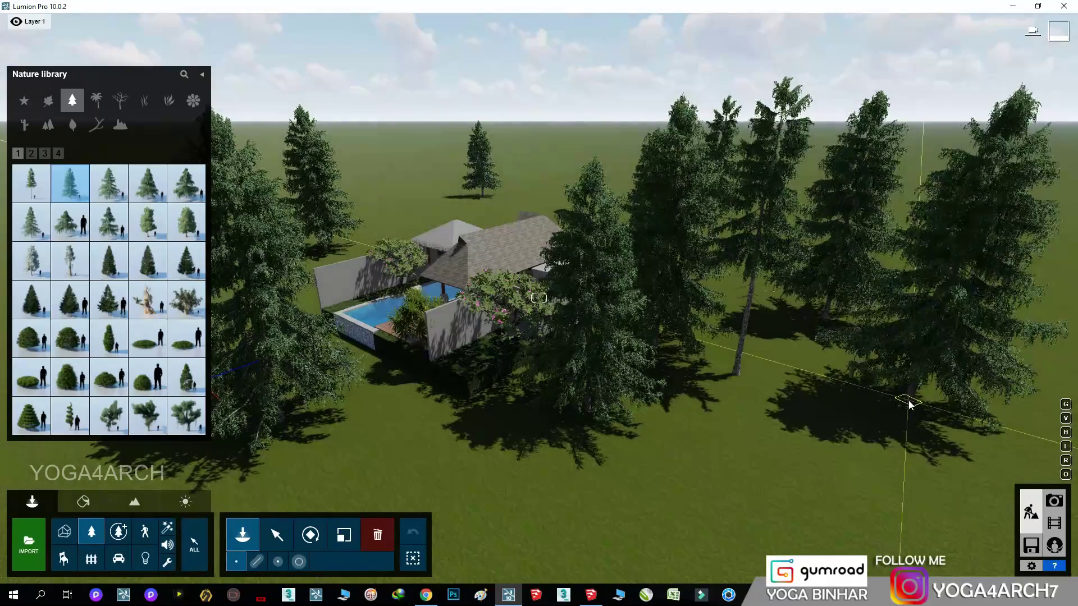
Check the new conifers in the refreshed Photo 1 dusk preview.
click(1054, 500)
click(87, 514)
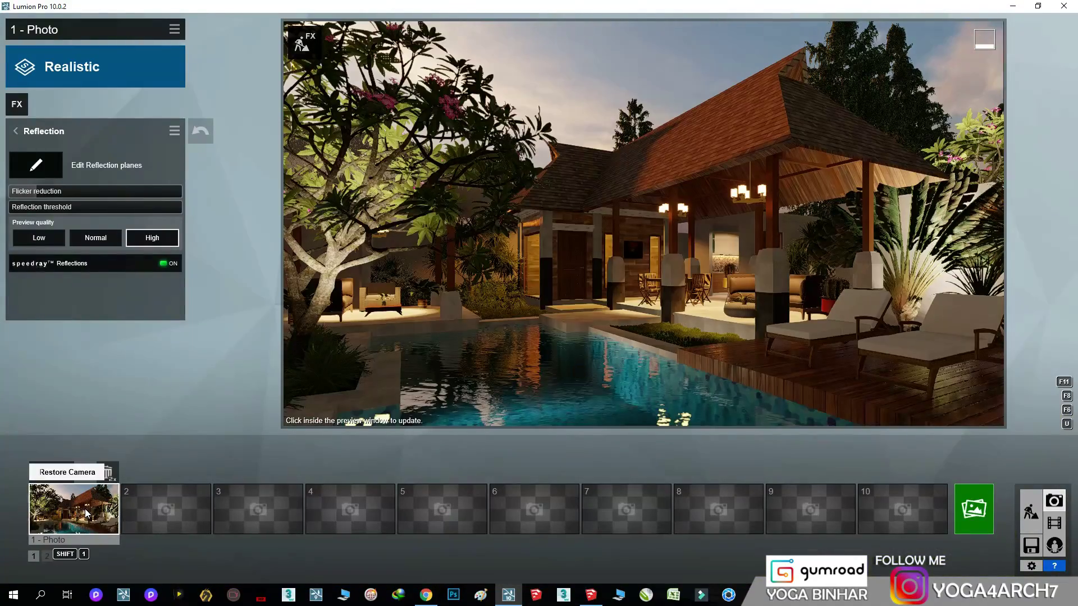
click(573, 310)
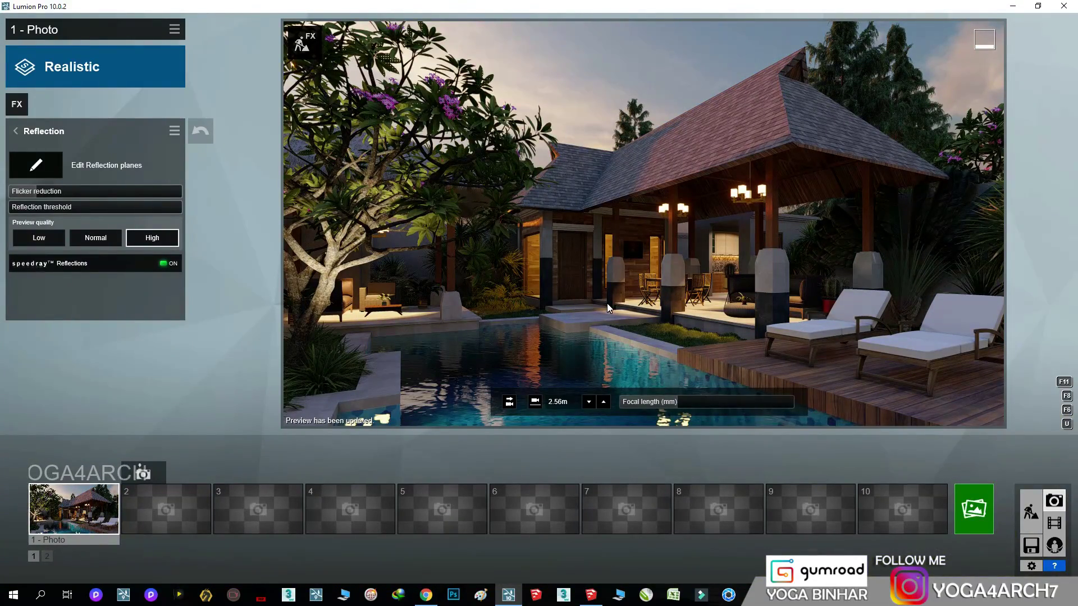
click(1031, 512)
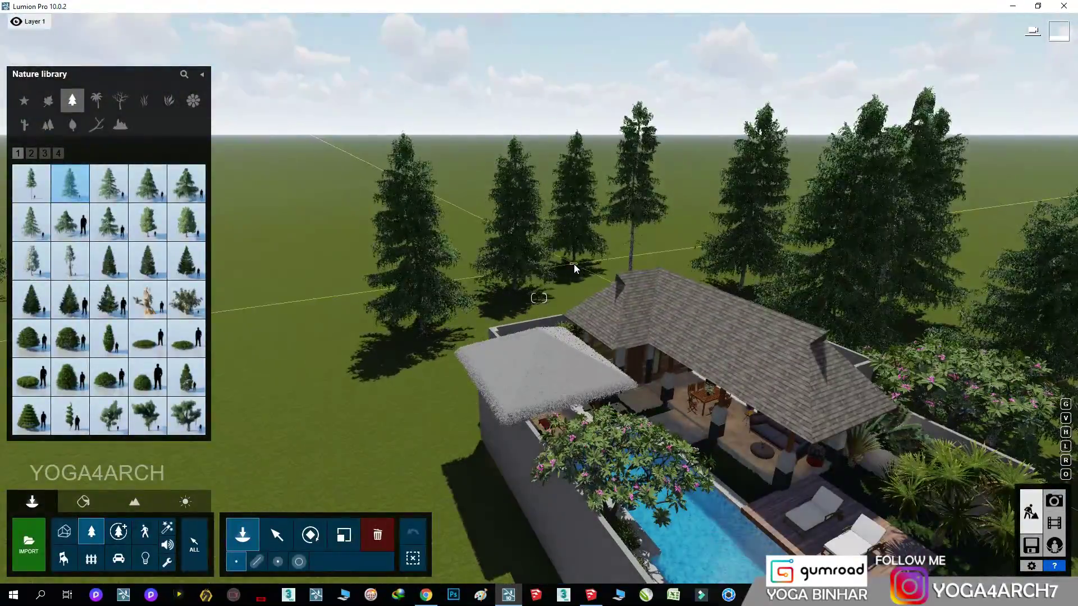
Select one placed Alaska cedar and enlarge it so it rises behind the roof.
click(574, 264)
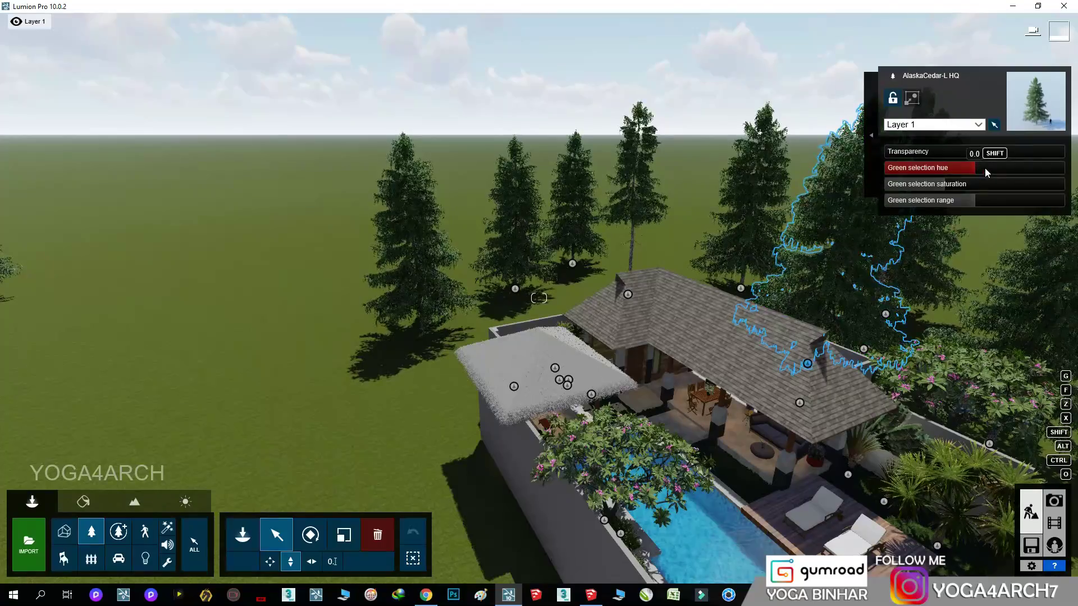
scroll(783, 301, down, 3)
click(344, 534)
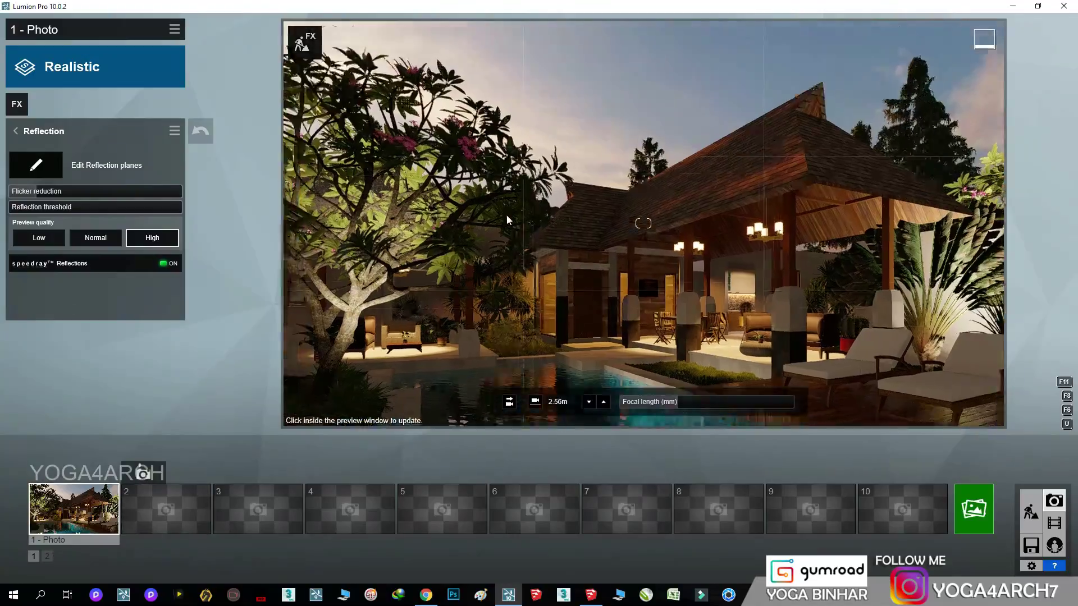
right_drag(507, 214, 488, 185)
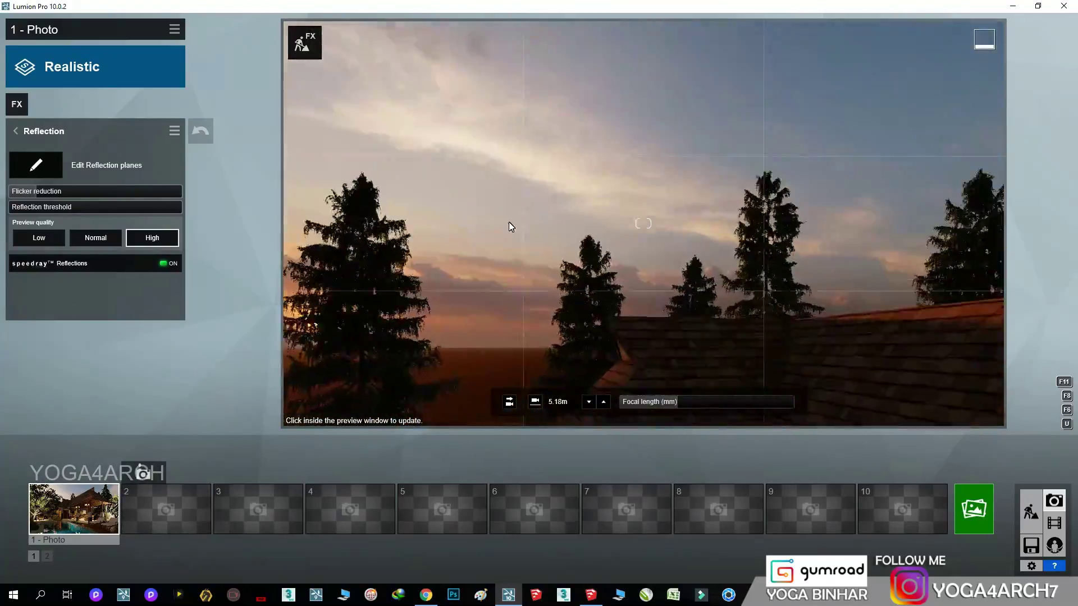
click(1018, 505)
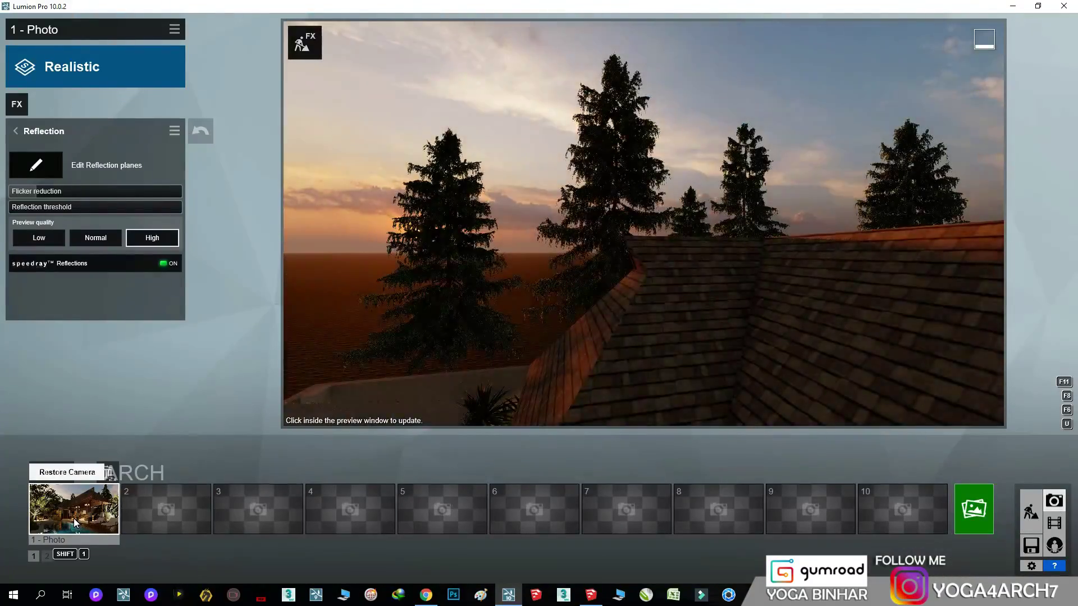
Recheck the saved villa-and-pool camera, then bring up the photo effects catalogue.
click(74, 508)
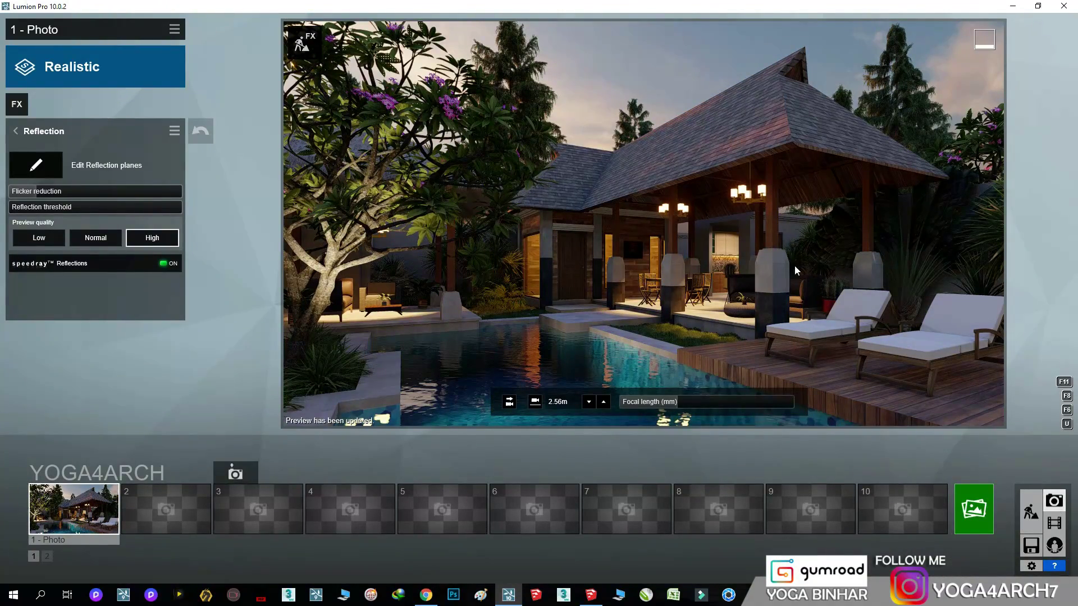
click(1031, 511)
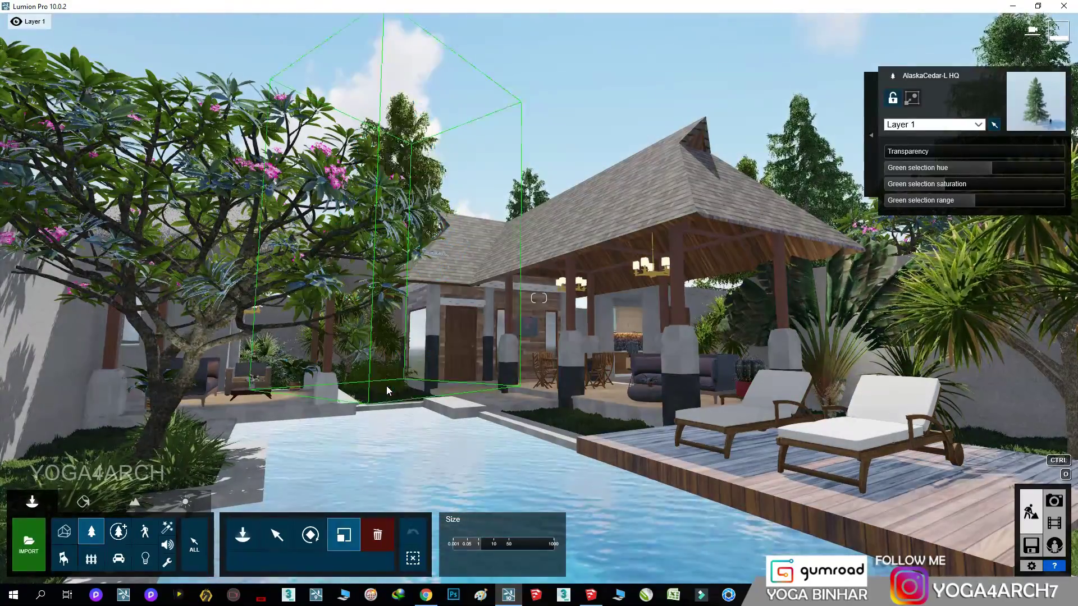
right_drag(387, 390, 1065, 520)
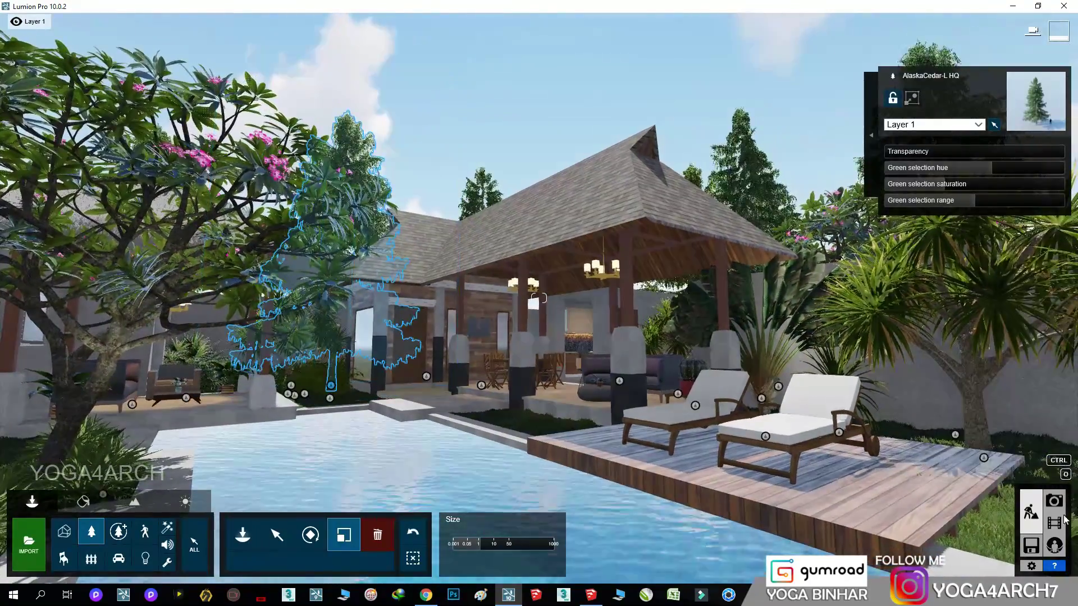
click(1054, 500)
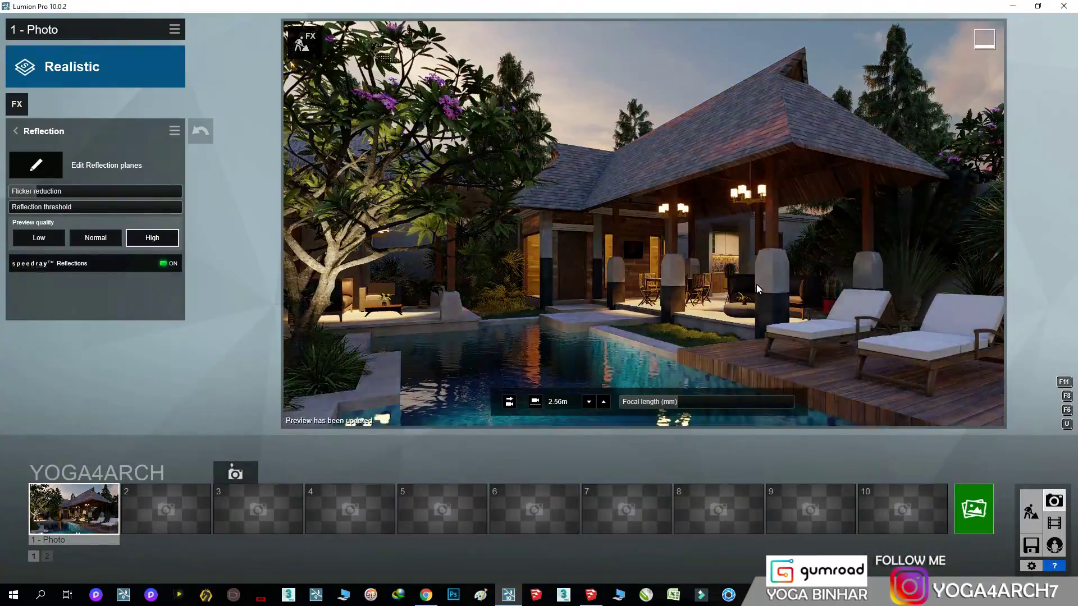
click(16, 103)
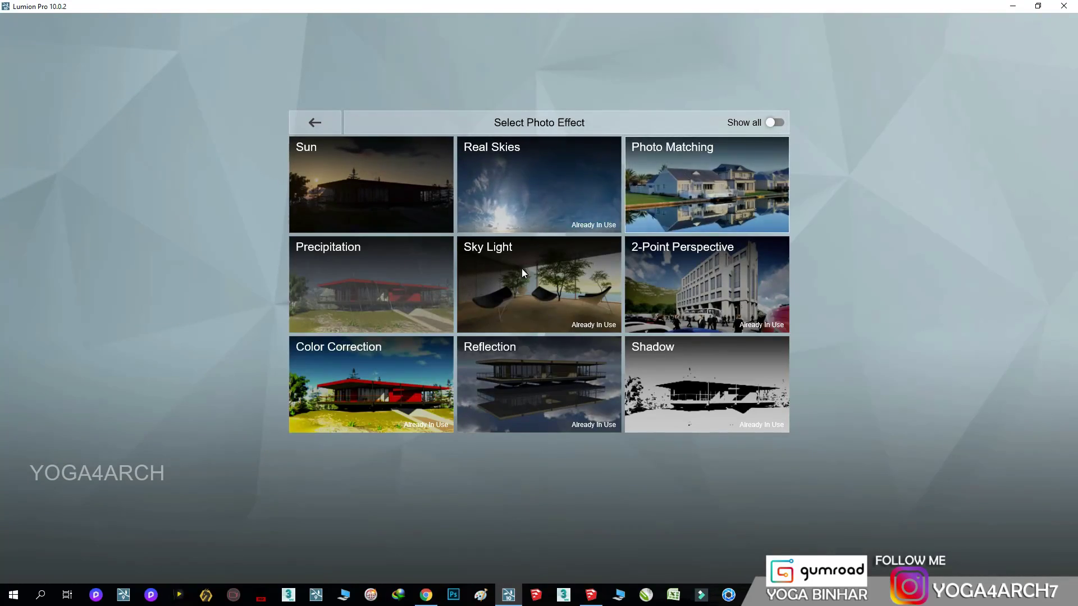
Add Color Correction with slightly lowered vibrance and tilt the camera to reframe the villa.
click(371, 388)
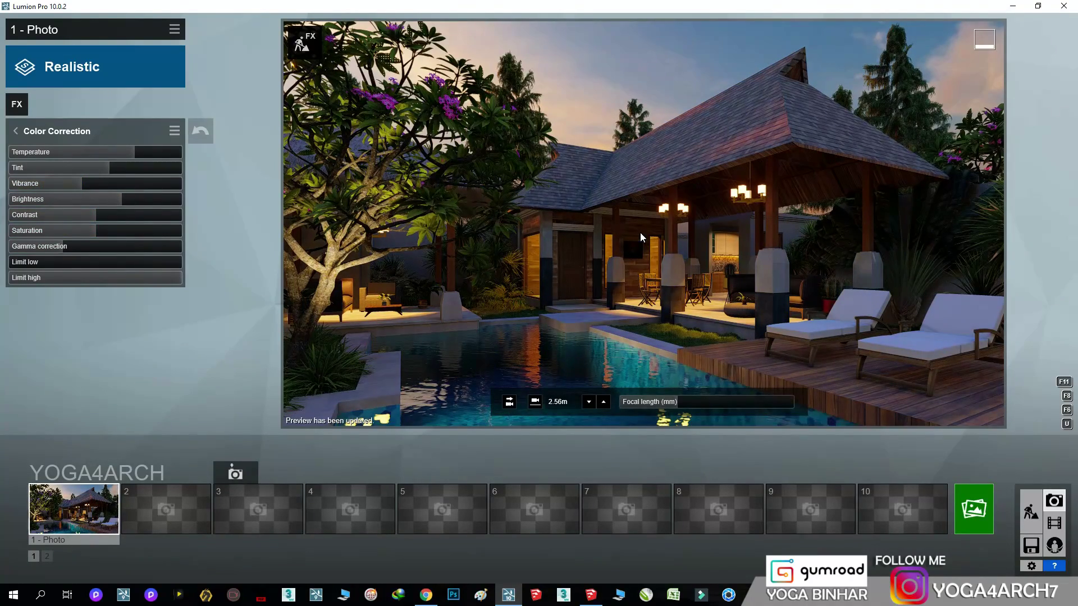
drag(106, 189, 77, 184)
right_drag(893, 281, 891, 272)
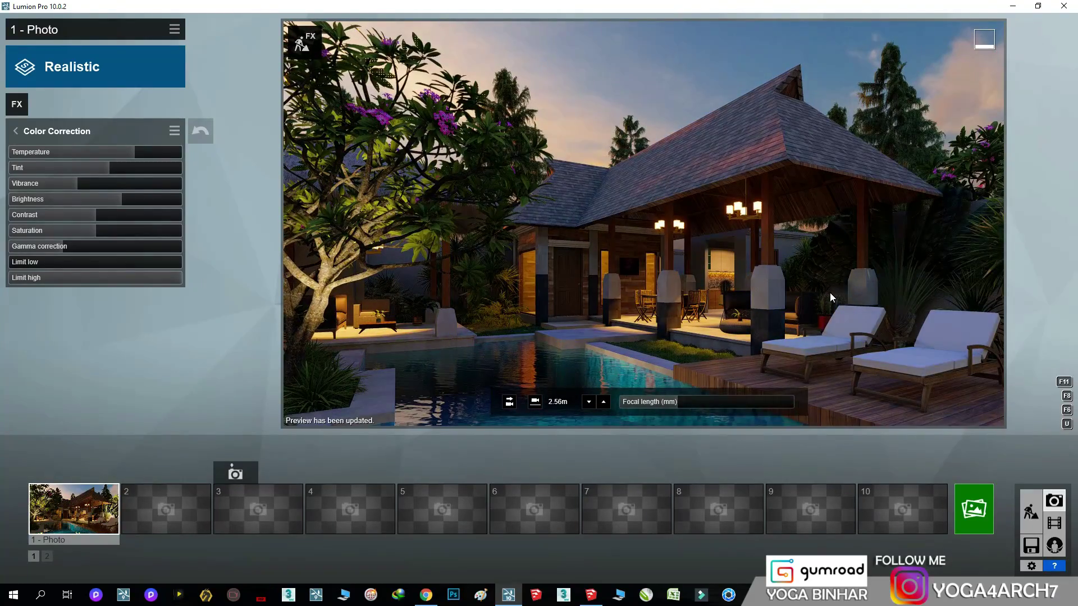
key(d)
Refresh the preview and store the reframed view in photo slot 1.
click(825, 277)
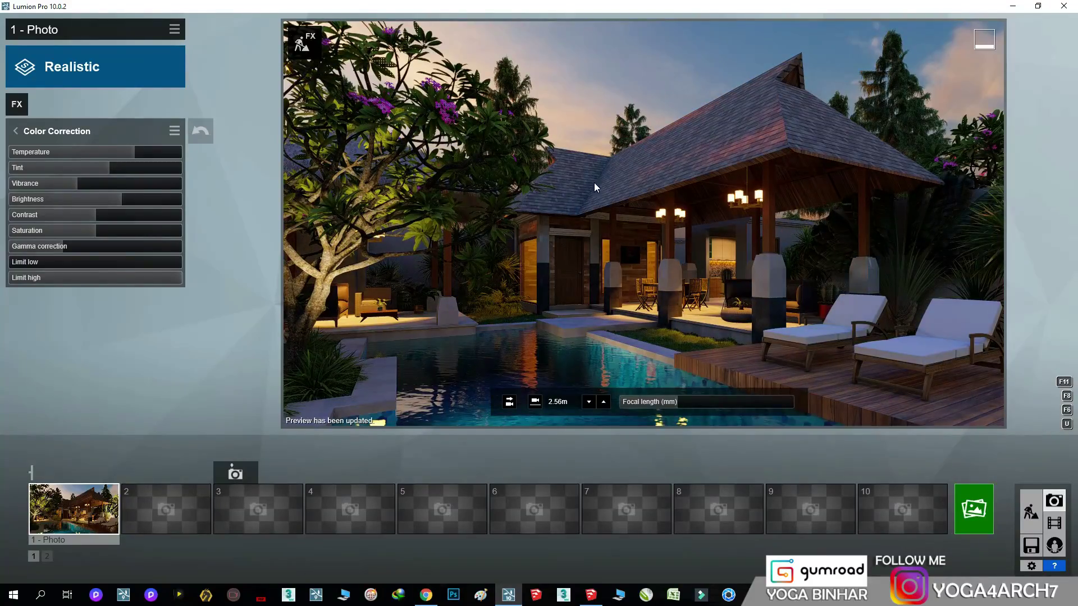
click(51, 473)
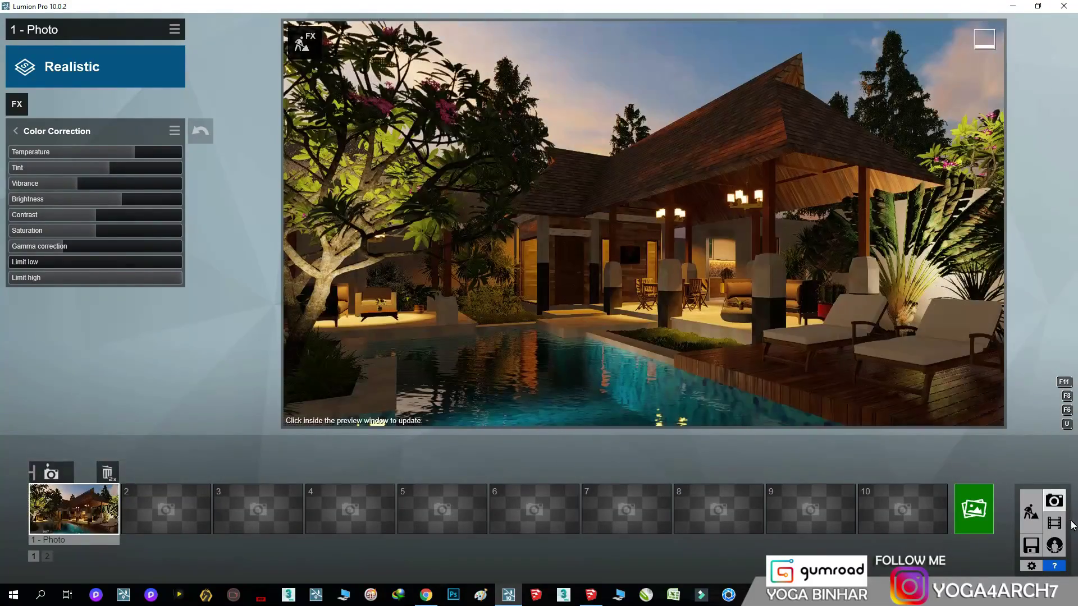
click(1025, 512)
Lower the Nice Pool water's Wave scale in the Material Editor and go back to the photo.
click(105, 483)
click(457, 443)
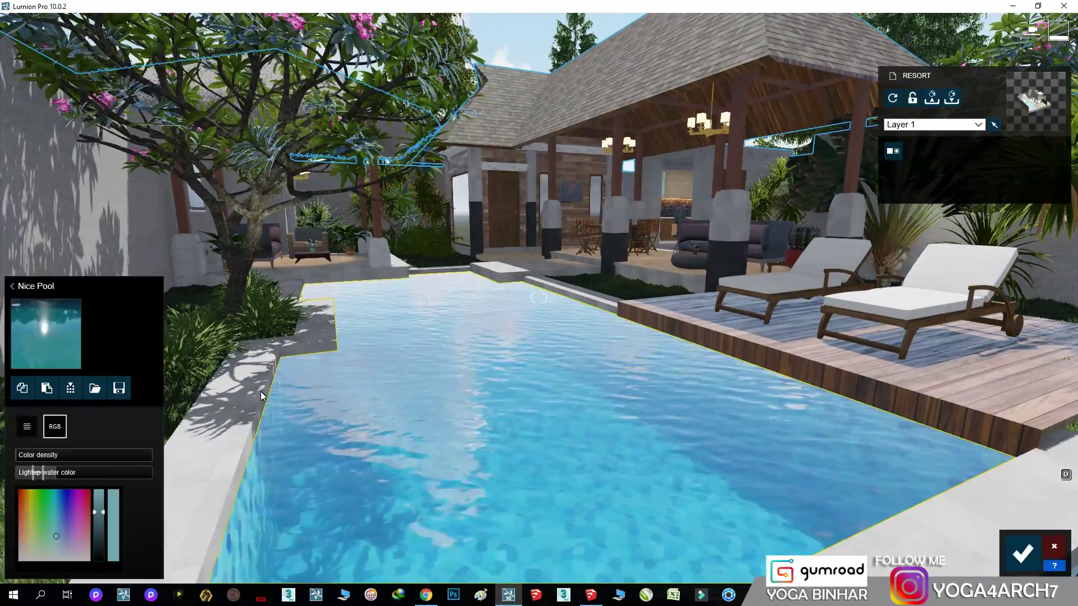
click(26, 426)
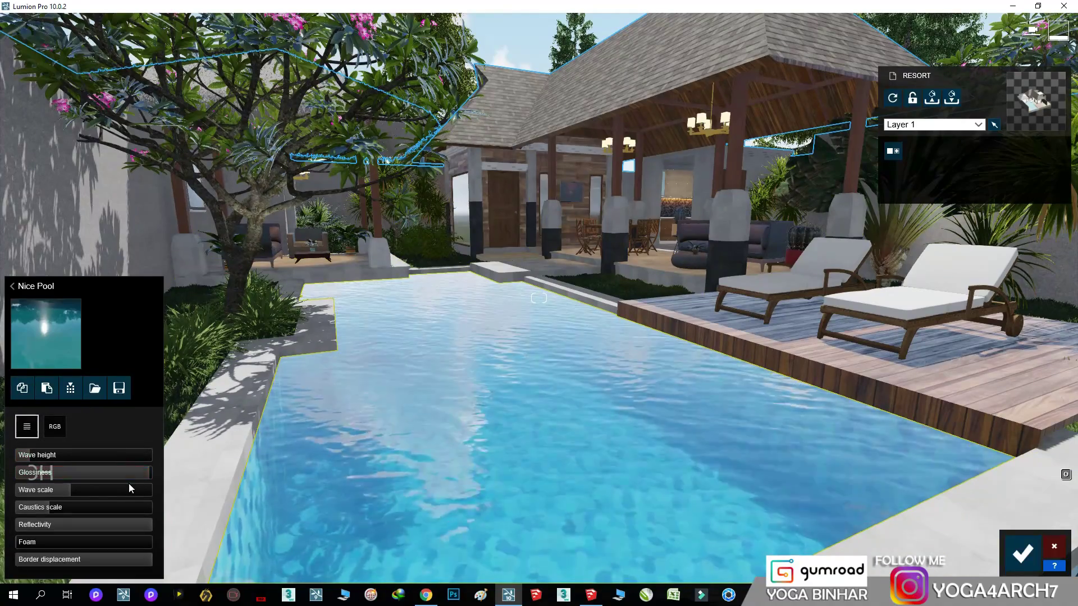
drag(71, 491, 48, 493)
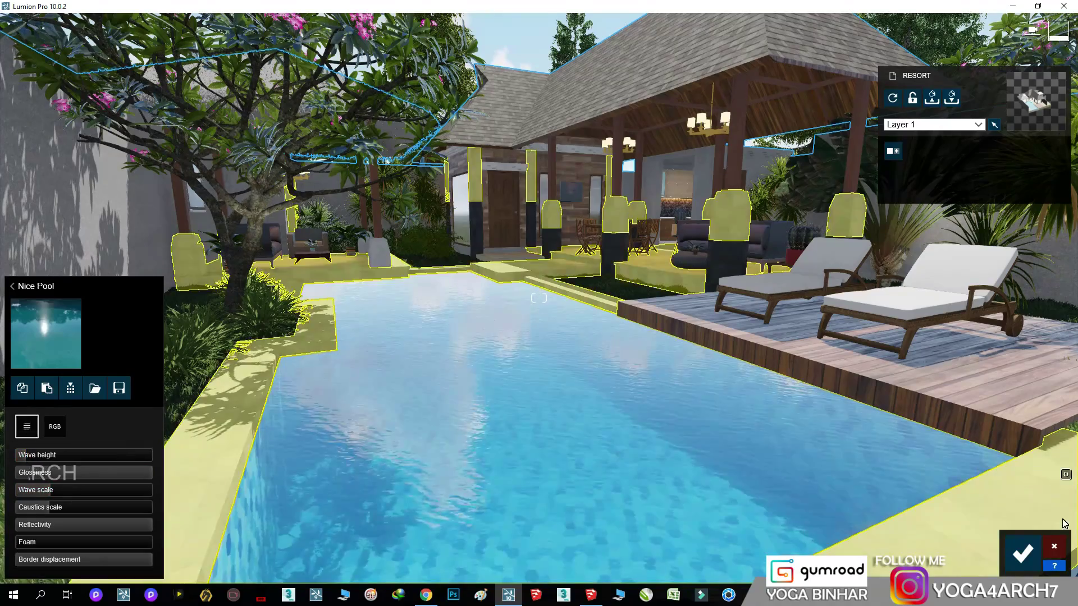
click(1022, 554)
click(1053, 501)
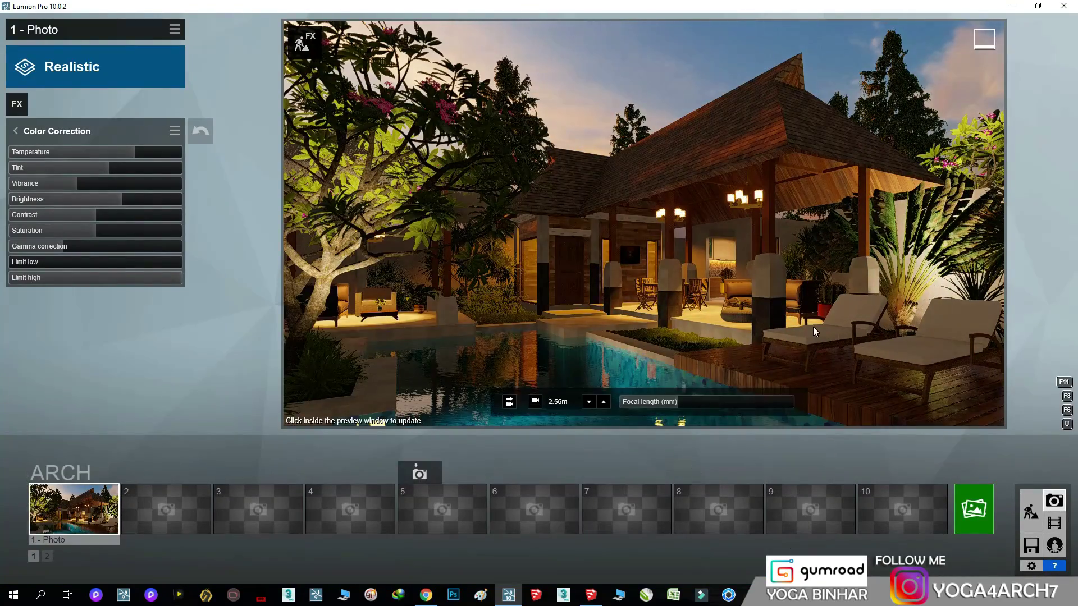
Add a Real Skies effect and rotate its heading to about 90 degrees.
click(814, 331)
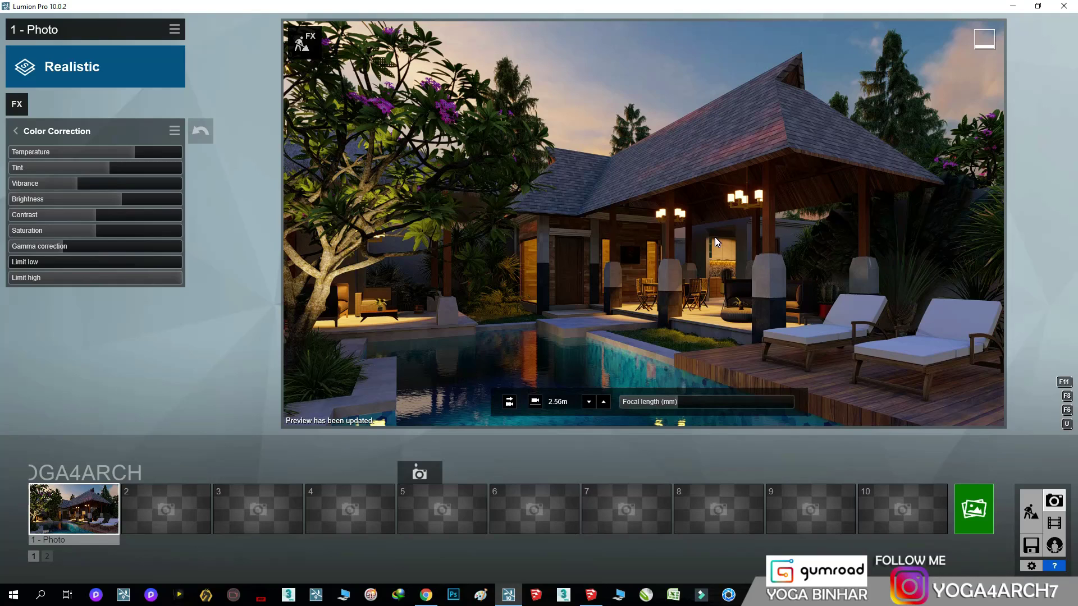
click(9, 108)
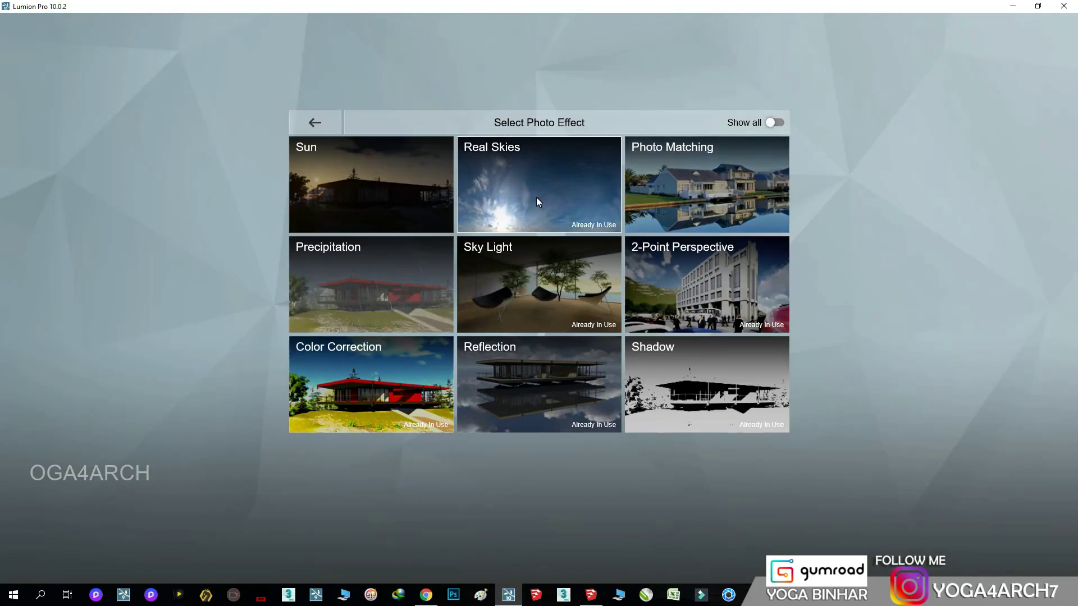
click(537, 197)
click(78, 197)
drag(79, 200, 140, 203)
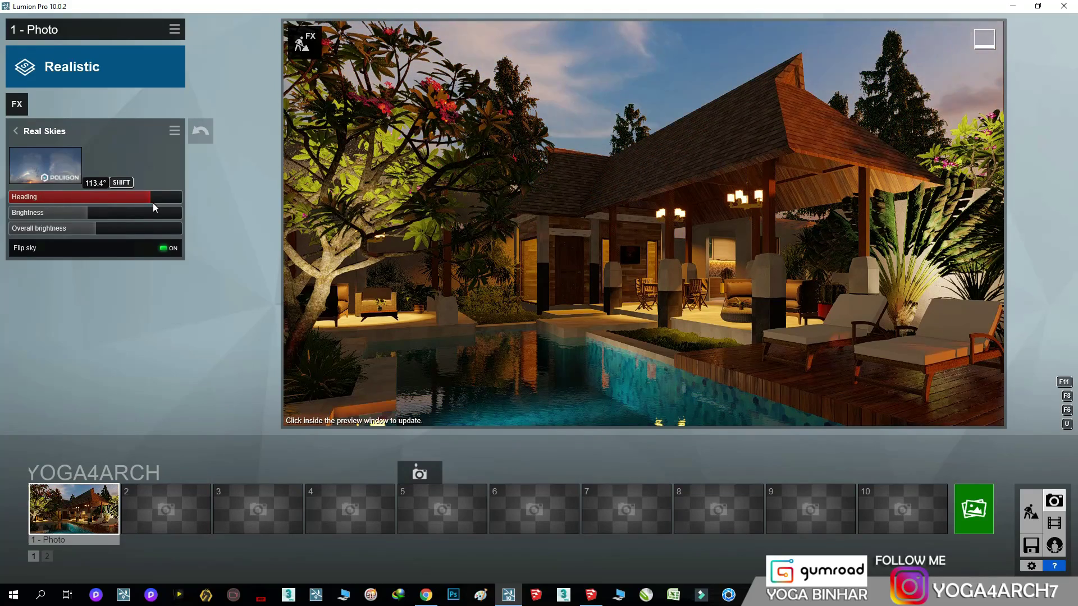
drag(140, 204, 139, 208)
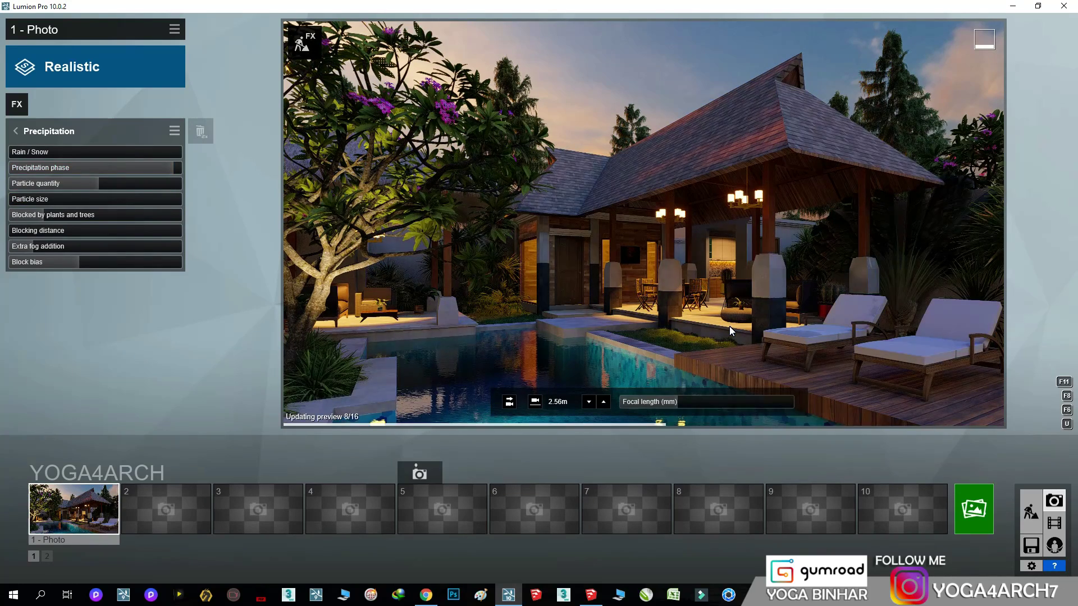
Raise the particle quantity, set precipitation phase to 0.4, and refresh the preview.
drag(89, 189, 164, 177)
click(662, 328)
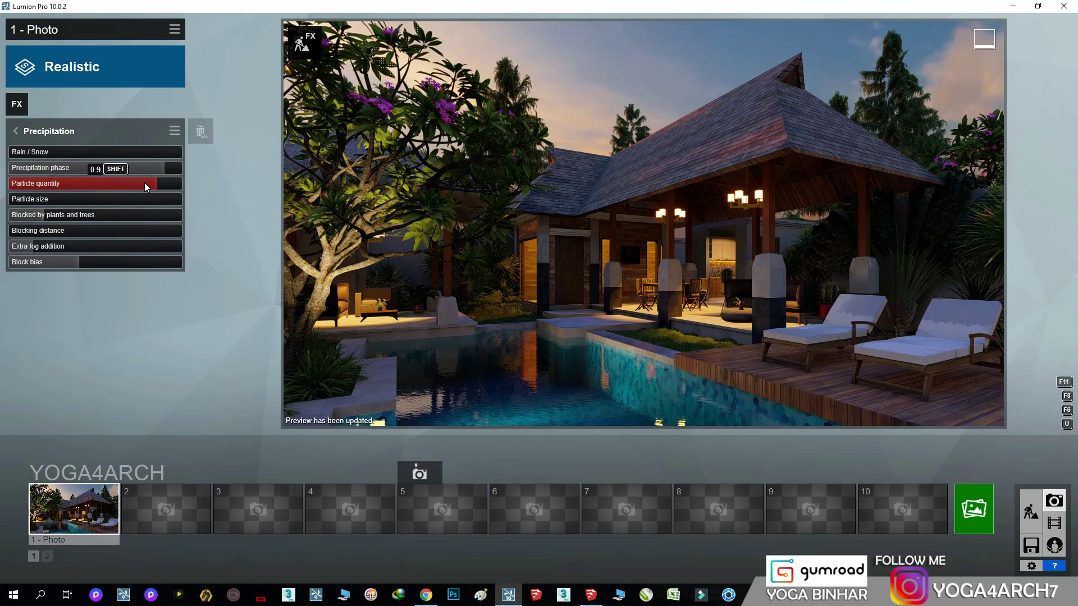
drag(158, 184, 174, 204)
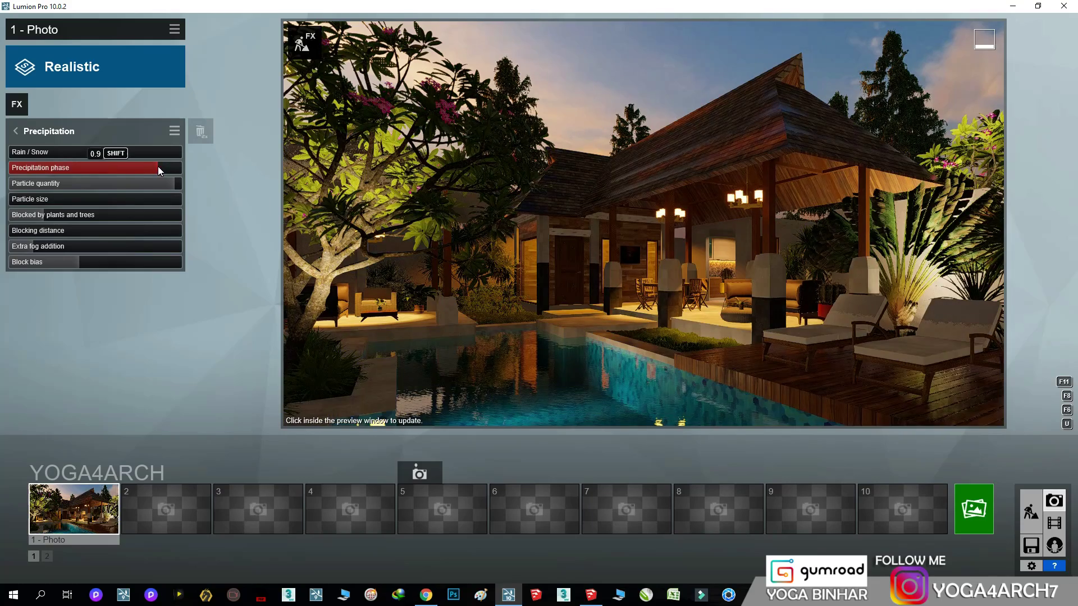
mouse_move(157, 167)
mouse_down()
mouse_move(71, 170)
mouse_move(175, 171)
mouse_up()
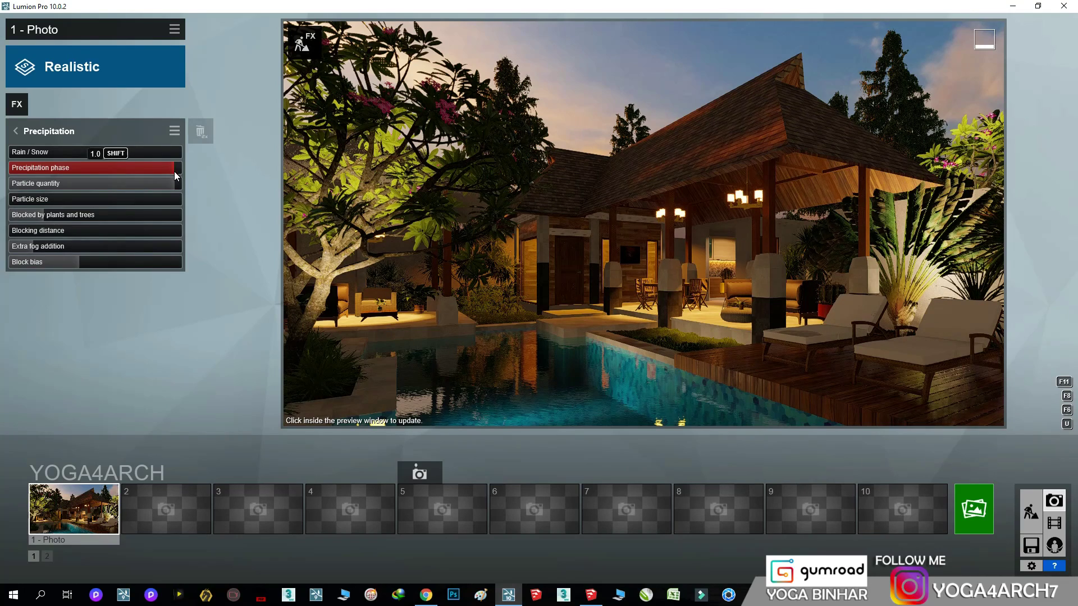
click(773, 283)
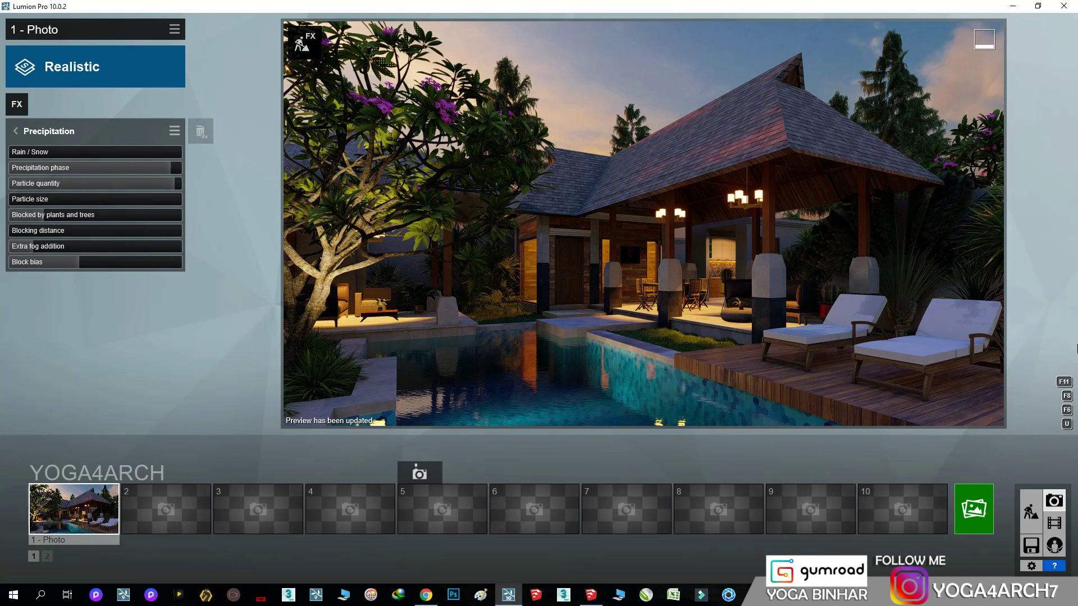
mouse_move(902, 510)
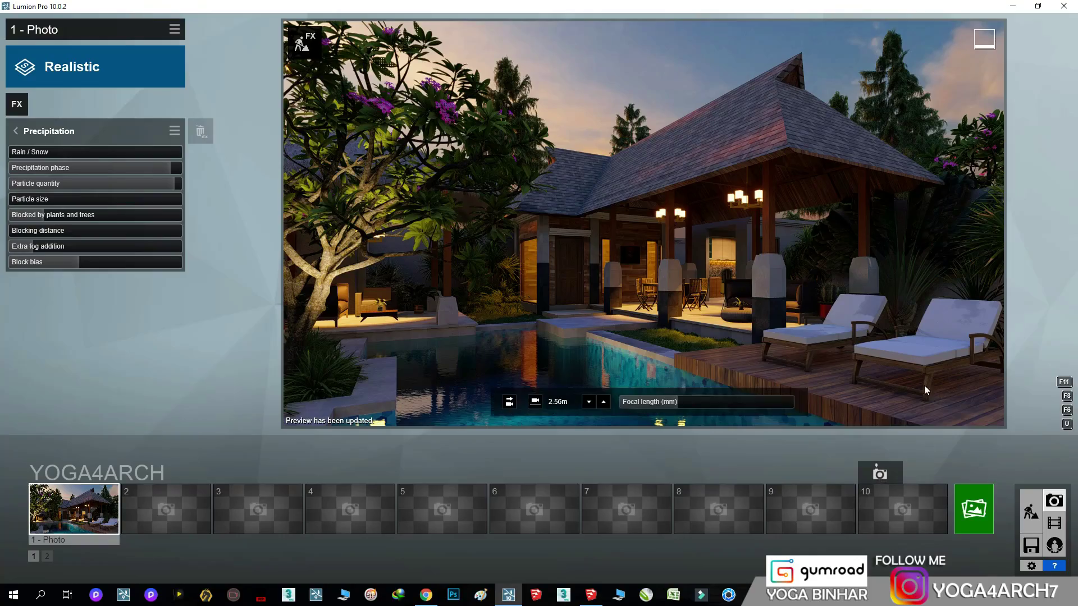
Place a warm orange spotlight with a narrowed cone above the front door.
click(1030, 512)
scroll(458, 309, up, 5)
scroll(433, 351, up, 5)
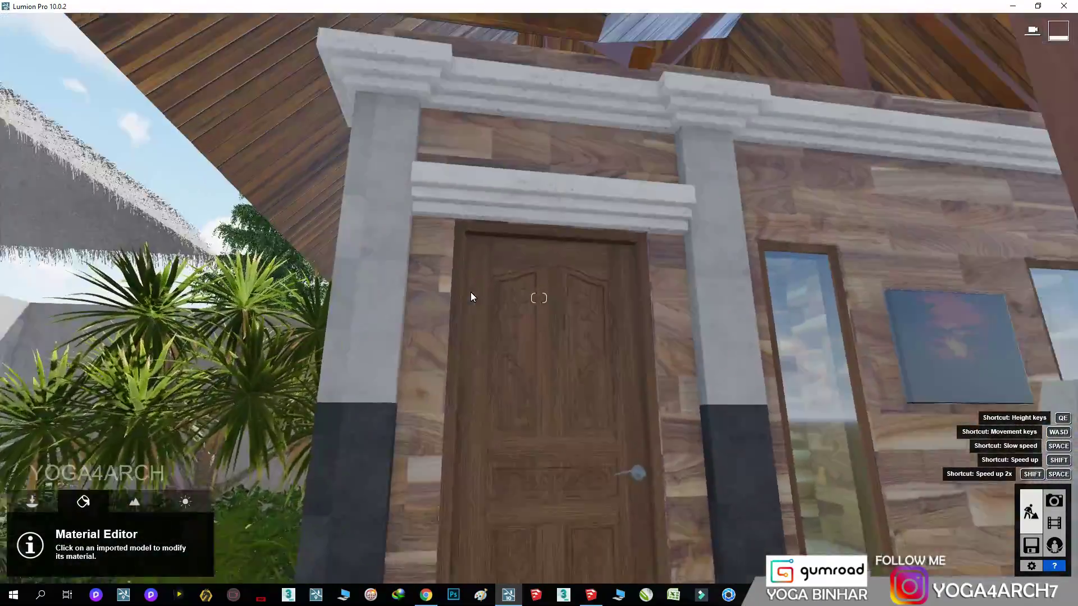
right_drag(471, 292, 470, 294)
click(45, 509)
click(144, 558)
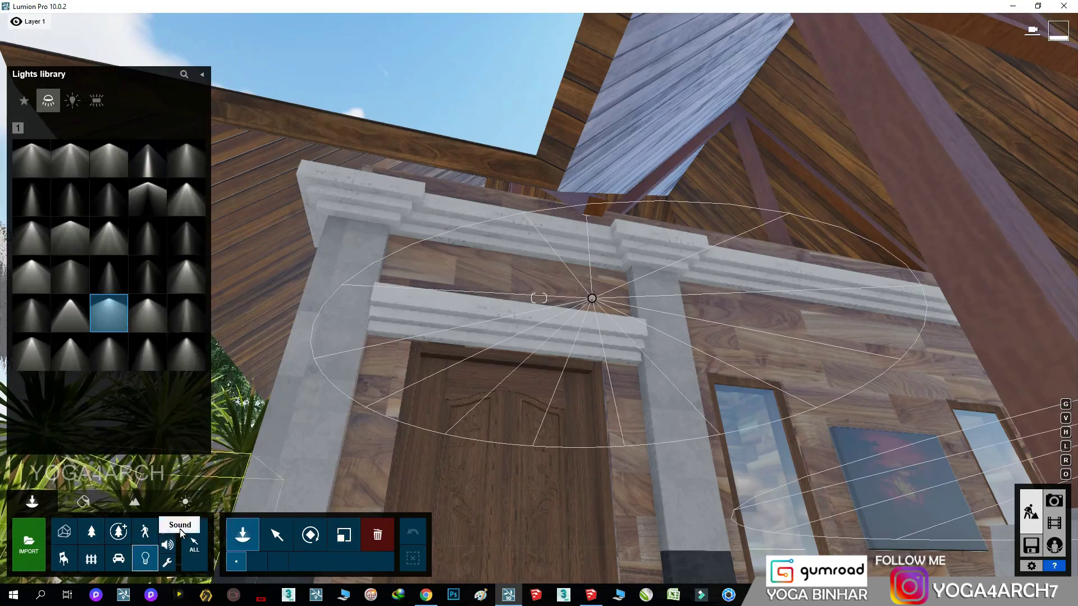
click(521, 218)
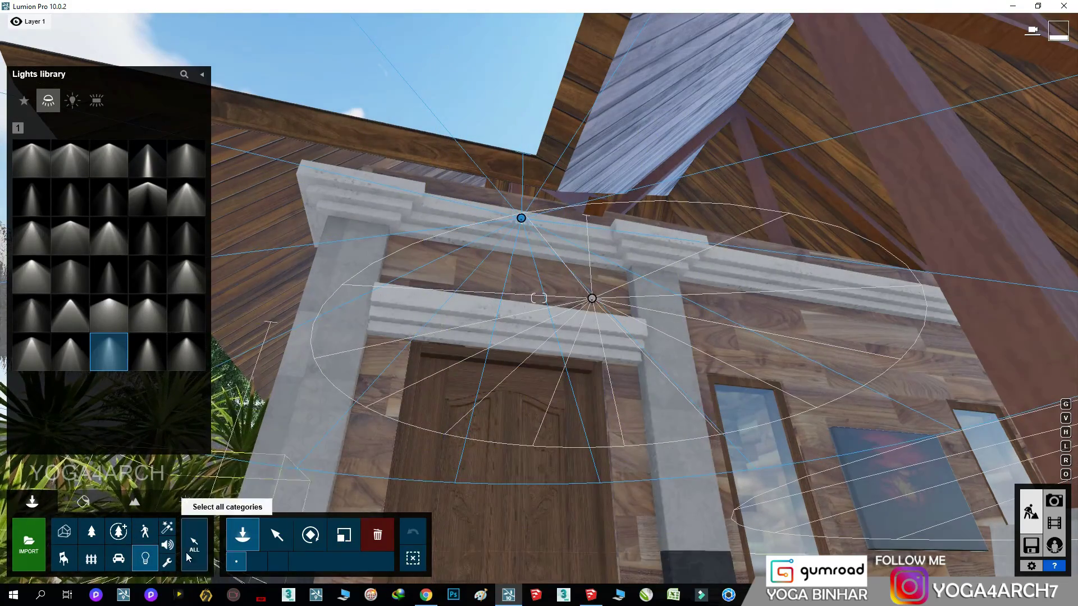
click(277, 535)
click(898, 164)
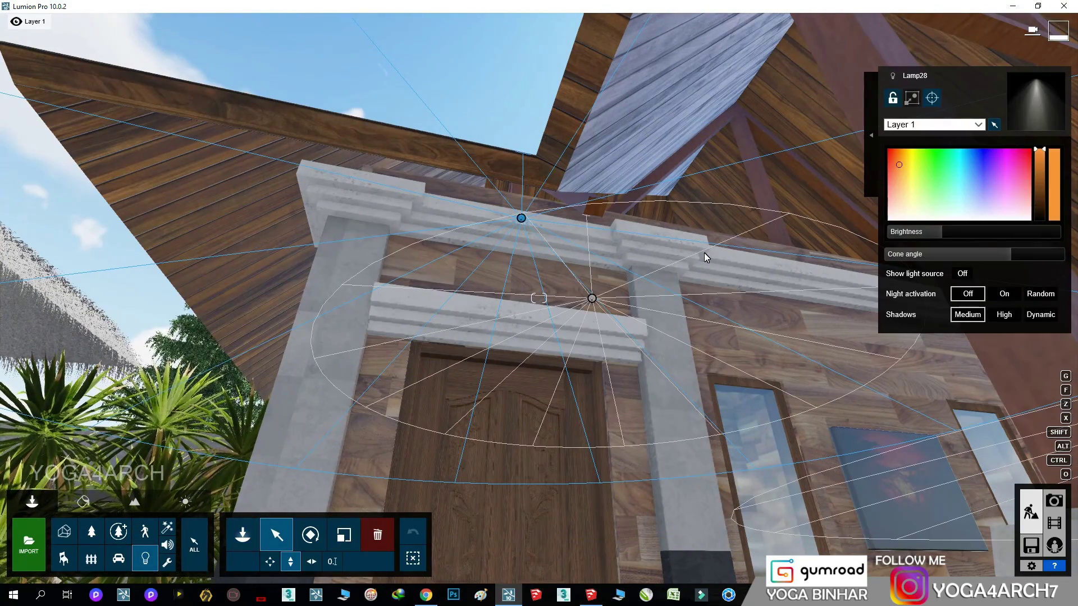
drag(1010, 254, 973, 274)
click(270, 562)
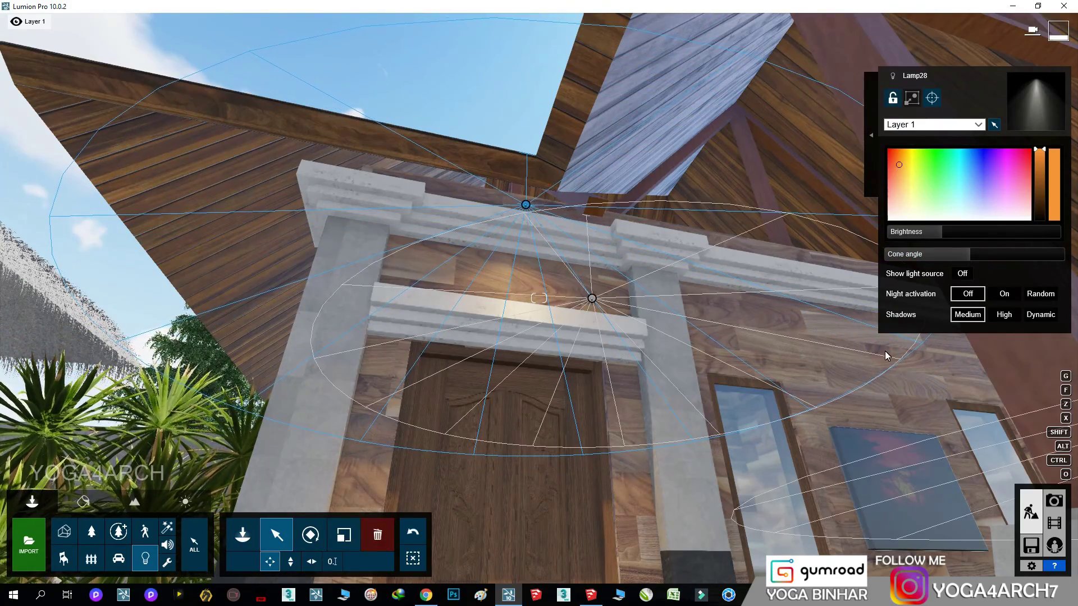
Check the new light in the photo, set the lamp's brightness, and select the palm spotlight.
click(1054, 500)
click(97, 515)
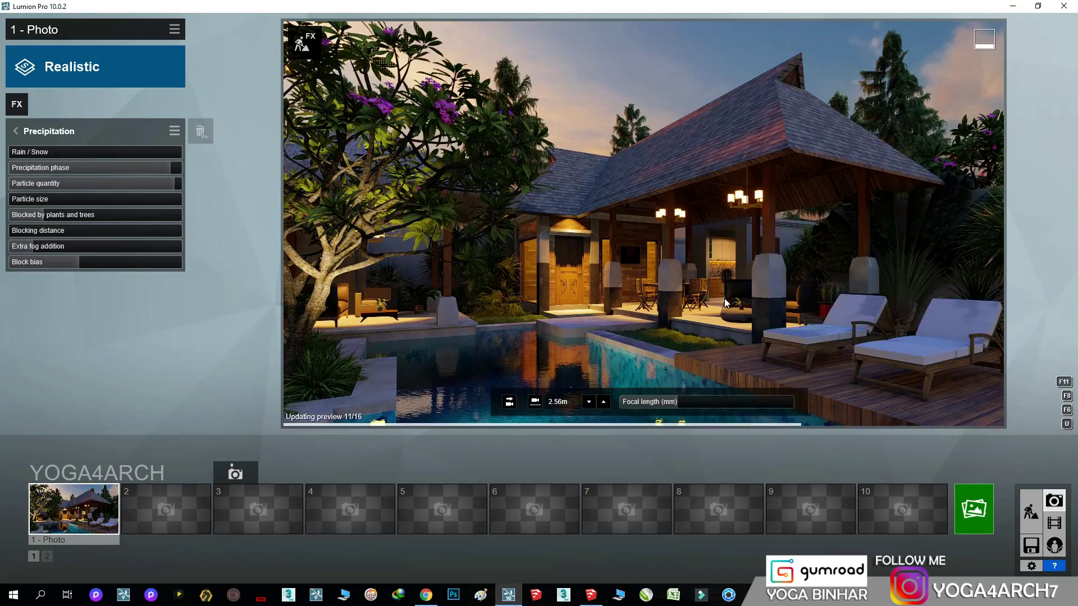
click(1030, 507)
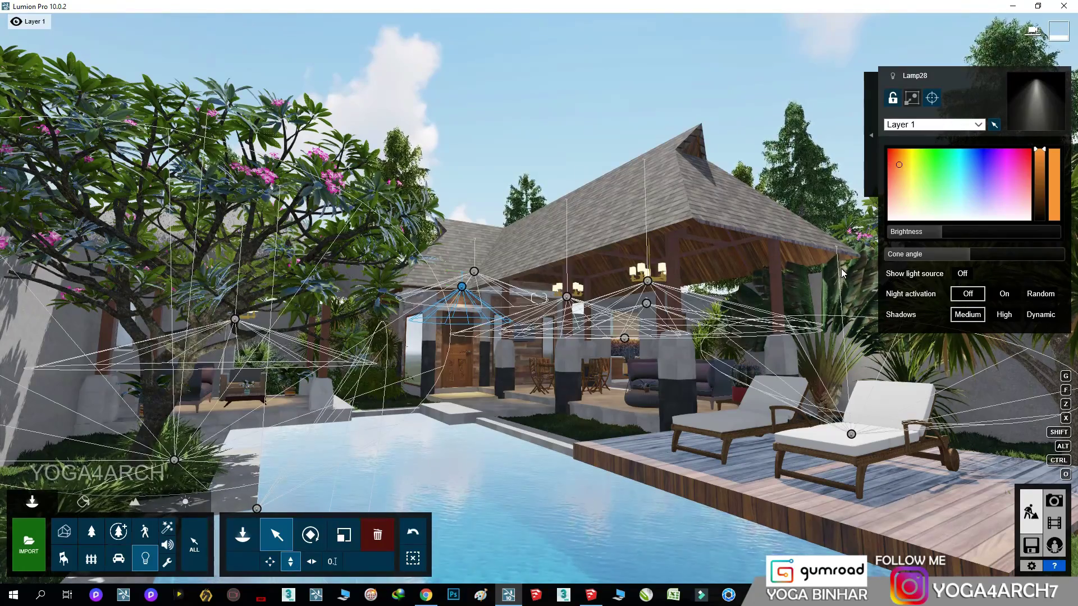
click(931, 237)
click(1054, 500)
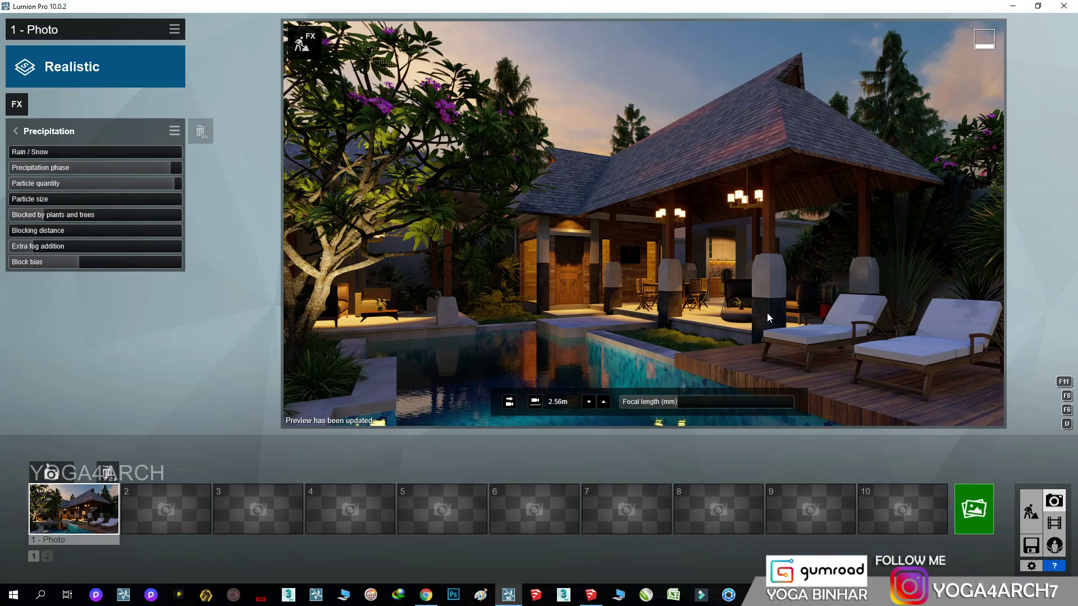
click(1032, 511)
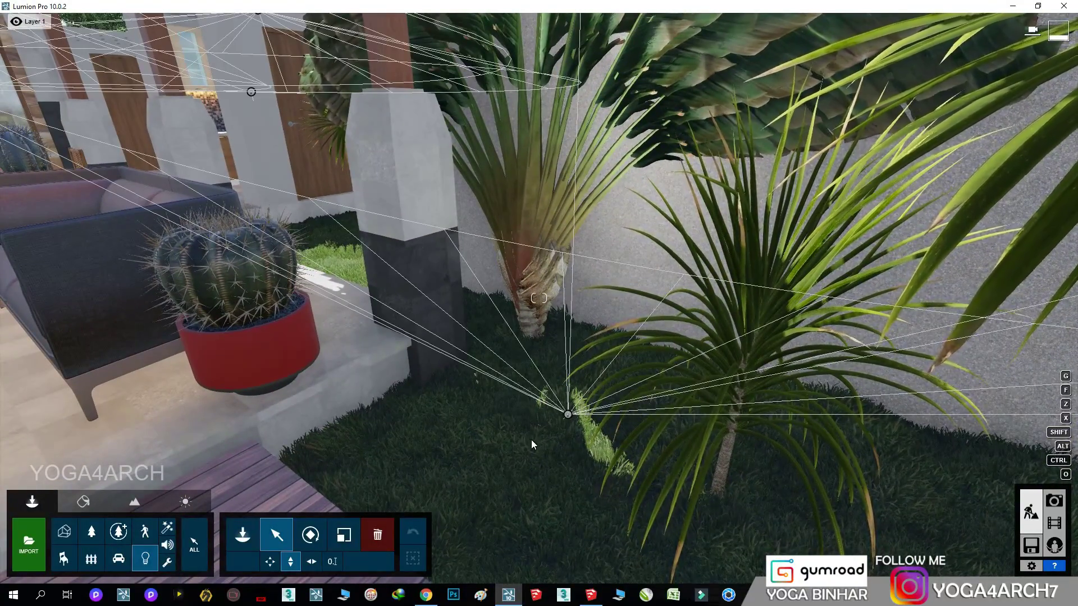
click(568, 415)
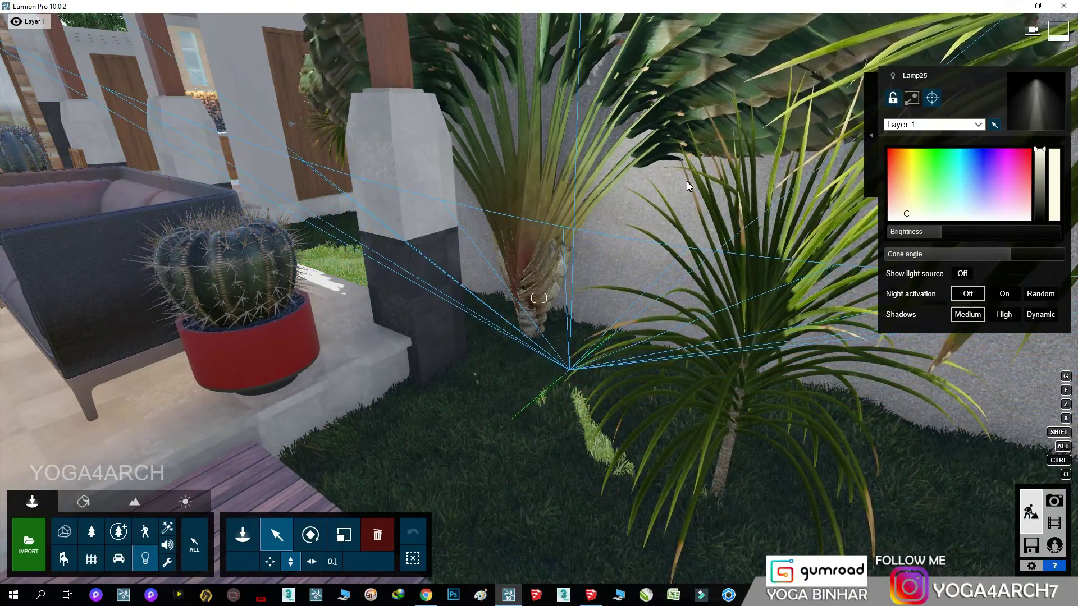
Load the saved villa-and-pool view and enable the material ID output in render settings.
click(1054, 501)
click(108, 513)
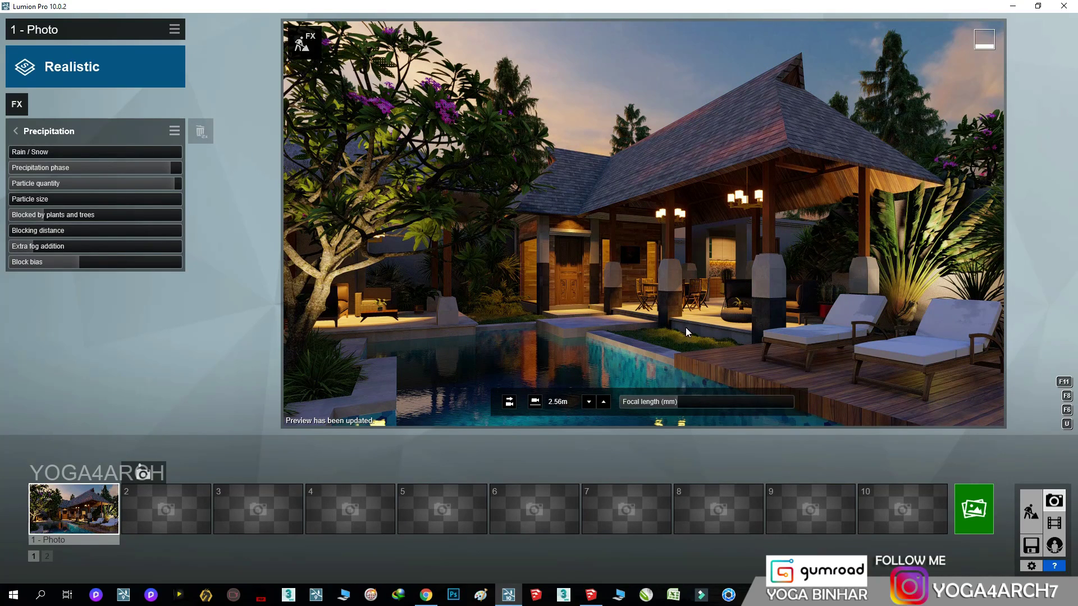
click(984, 511)
click(542, 376)
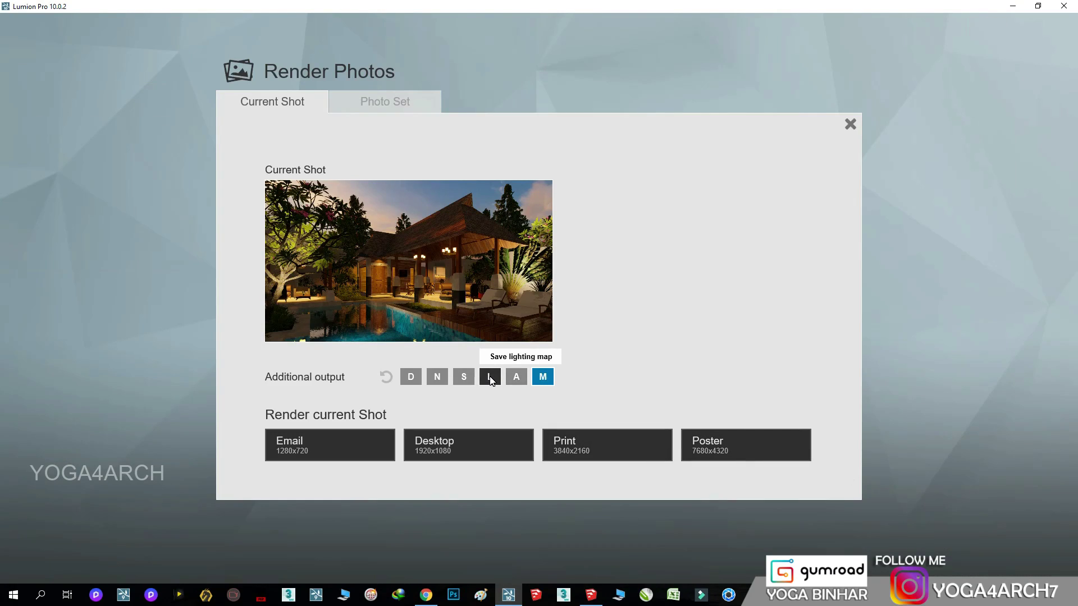
Enable the specular pass and render the photo at 3840x2160.
click(464, 377)
click(608, 442)
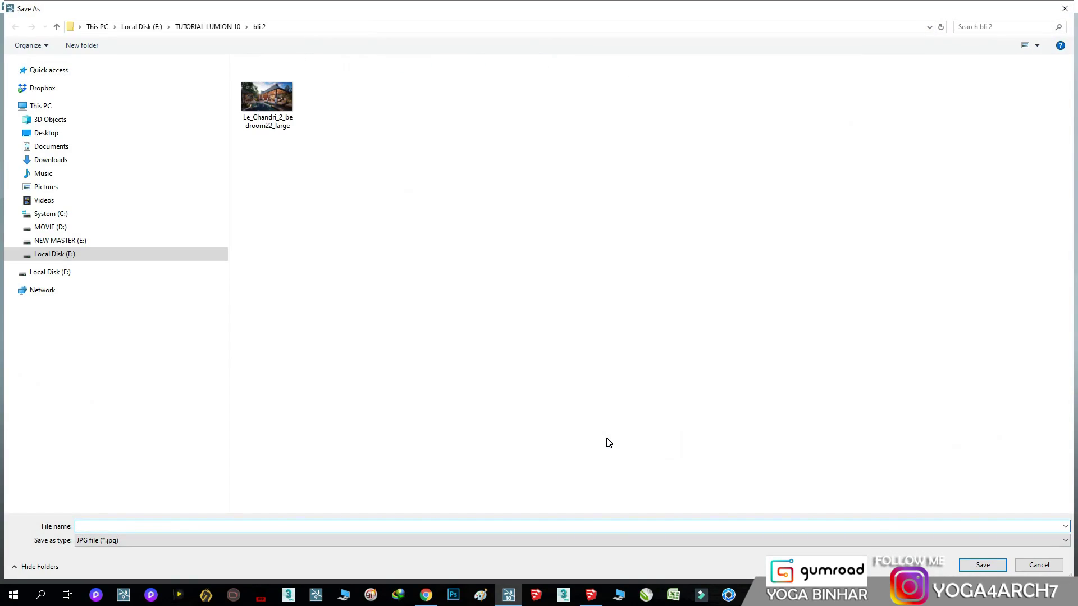
text(a)
key(Return)
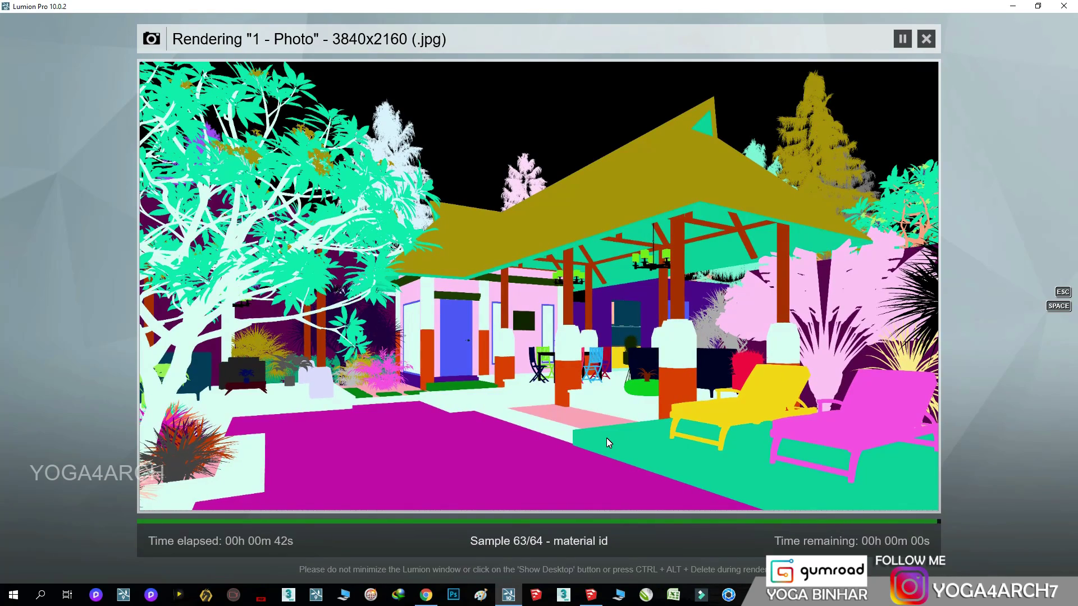
View the finished render from its folder, then close it and dismiss the completion message.
click(730, 494)
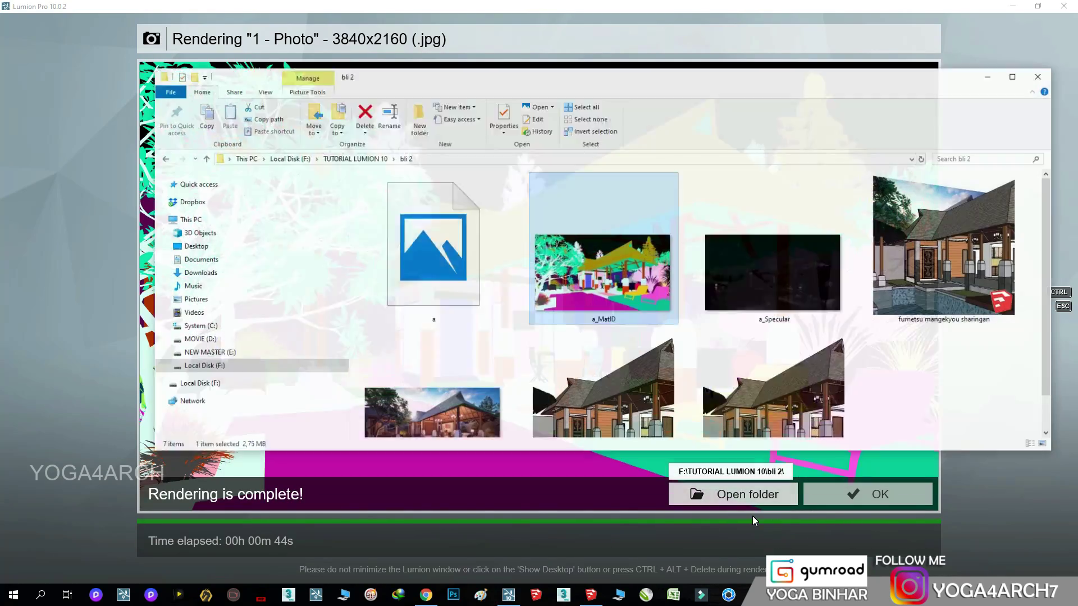
double_click(473, 293)
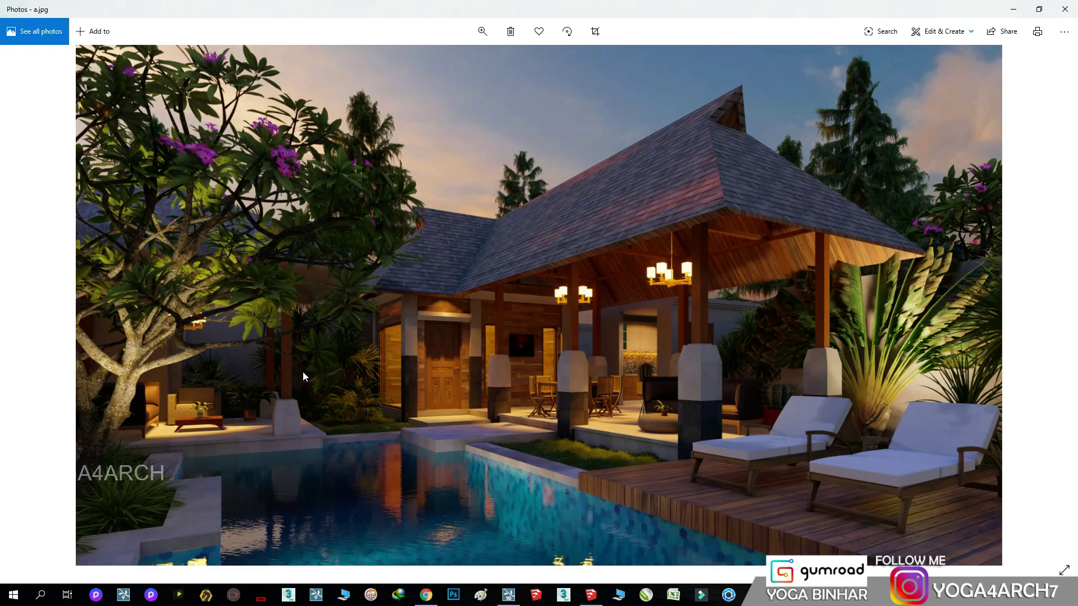
click(1065, 9)
click(895, 61)
click(881, 491)
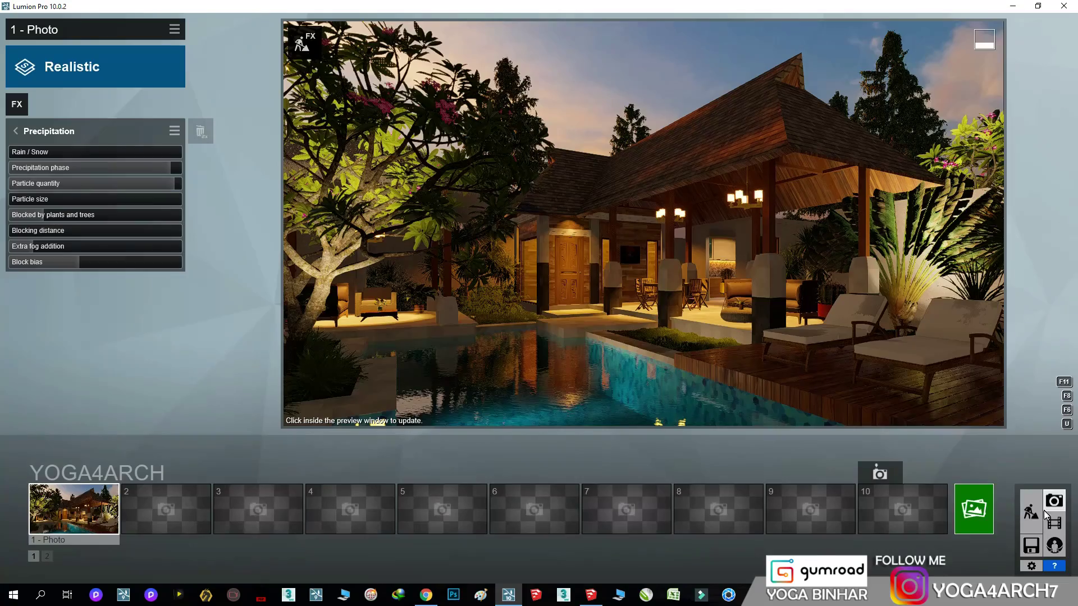
click(1043, 511)
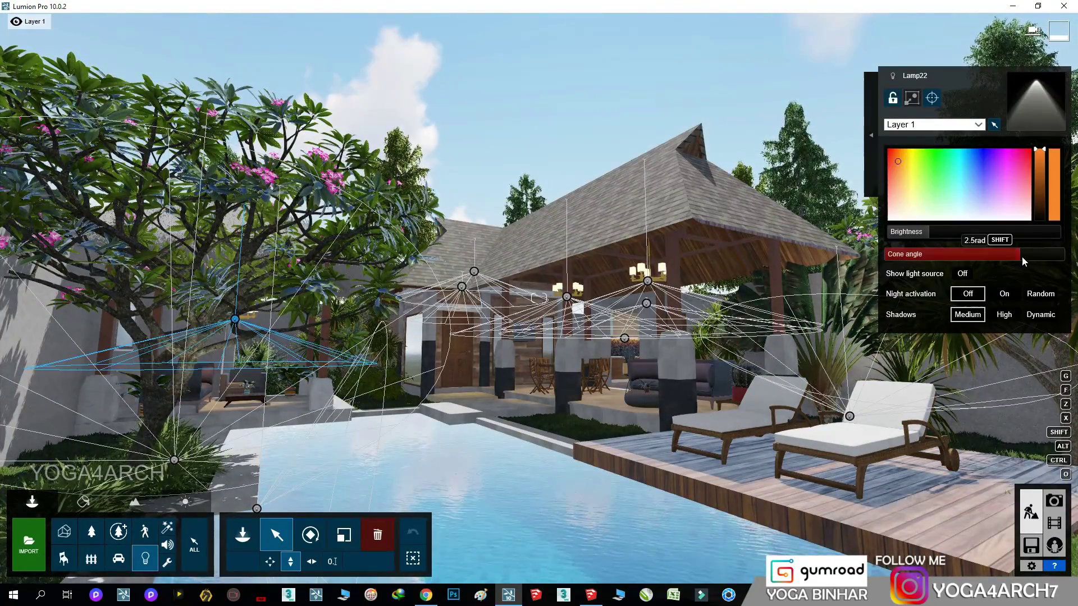
Widen the cone angles of the selected lamp and the gazebo chandelier lamp.
drag(1022, 261, 1058, 260)
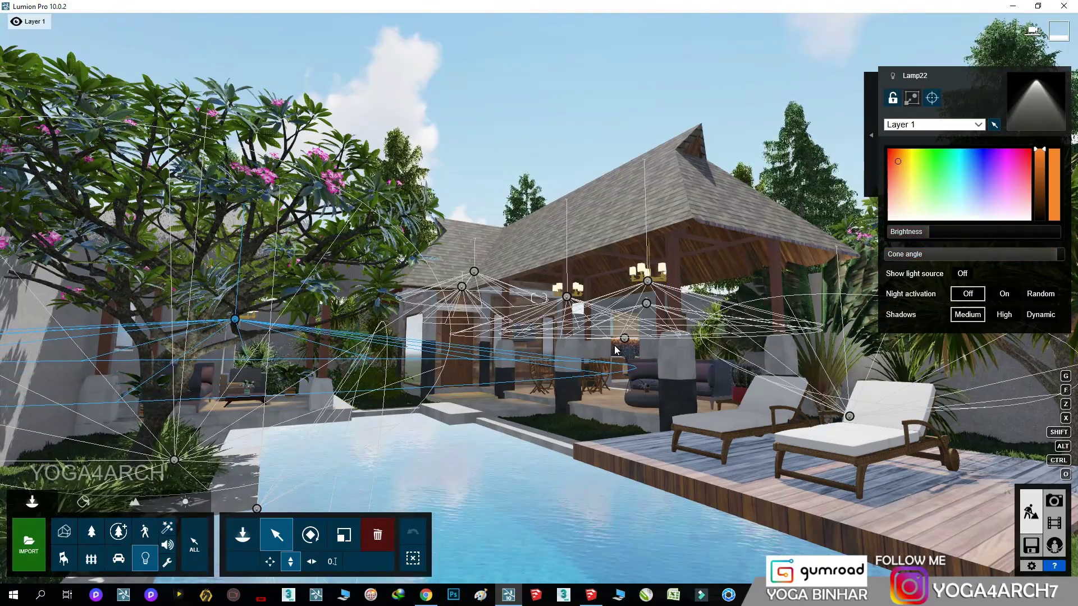
drag(235, 319, 244, 306)
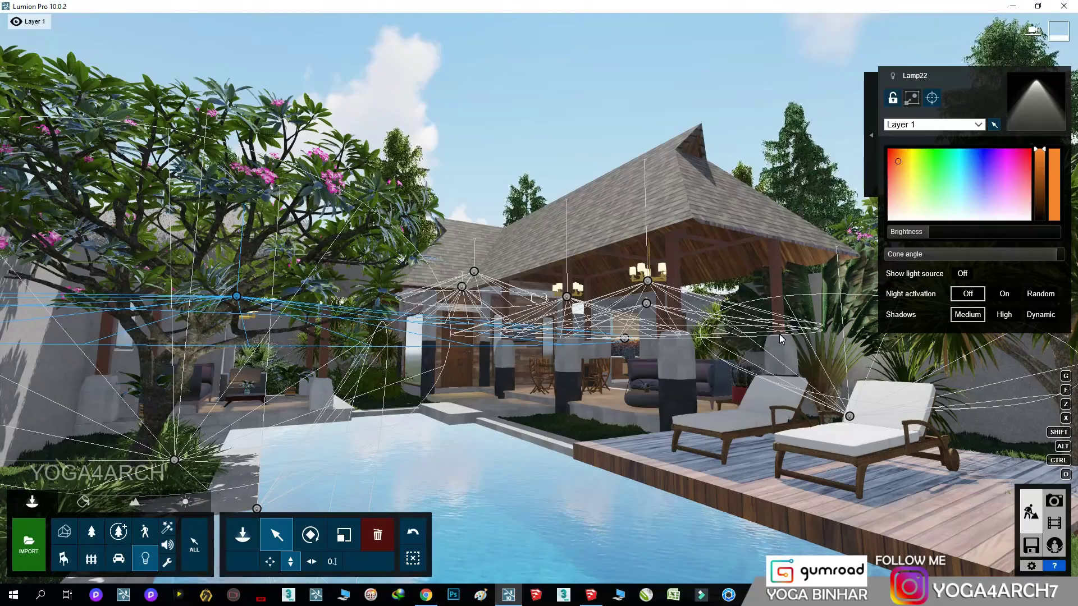
click(647, 281)
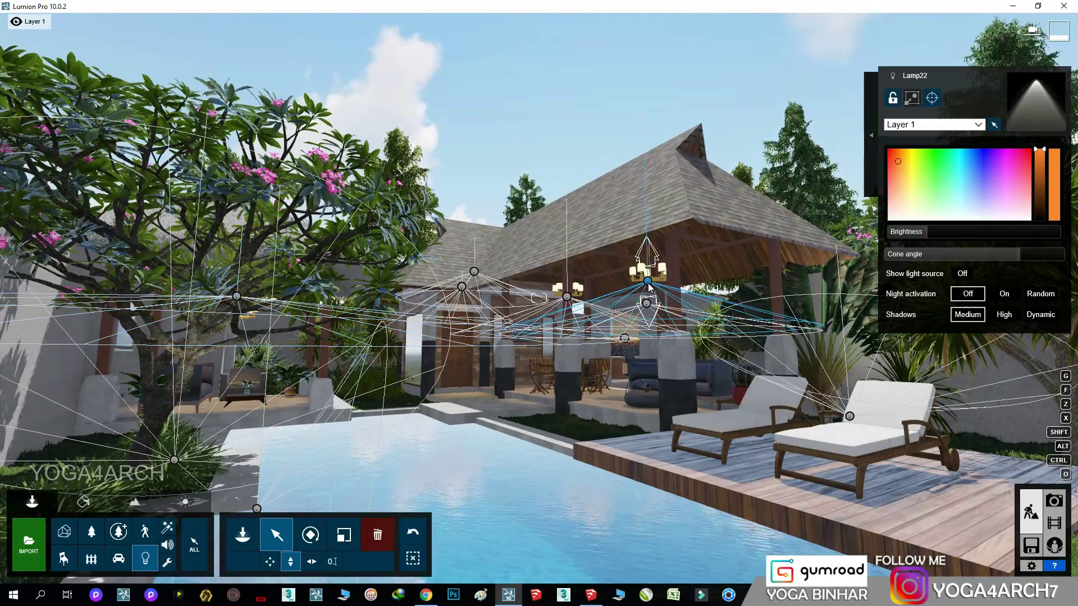
click(1019, 254)
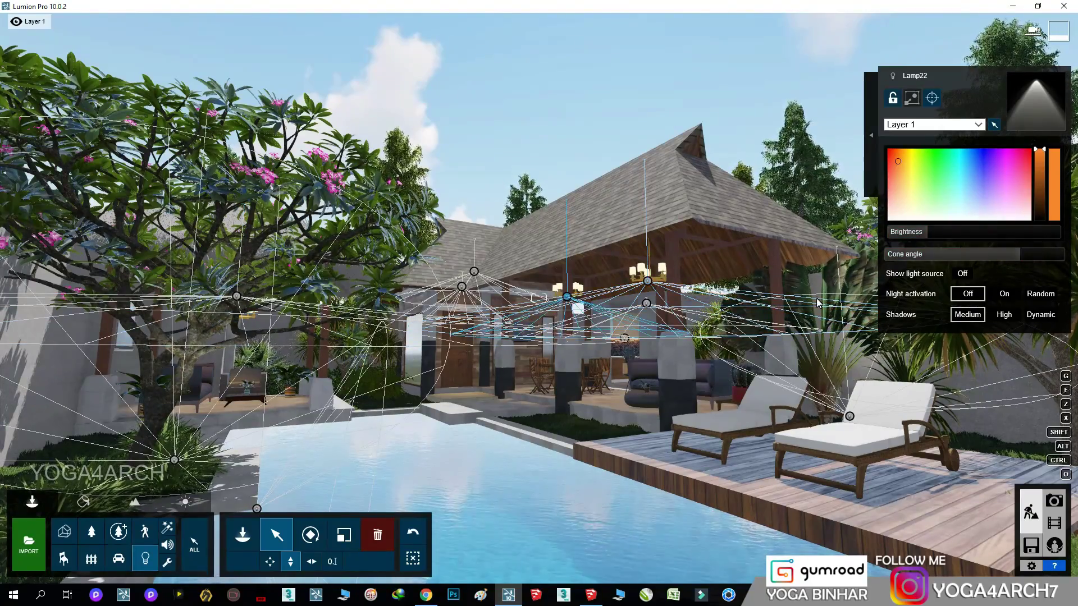
drag(1019, 254, 1039, 253)
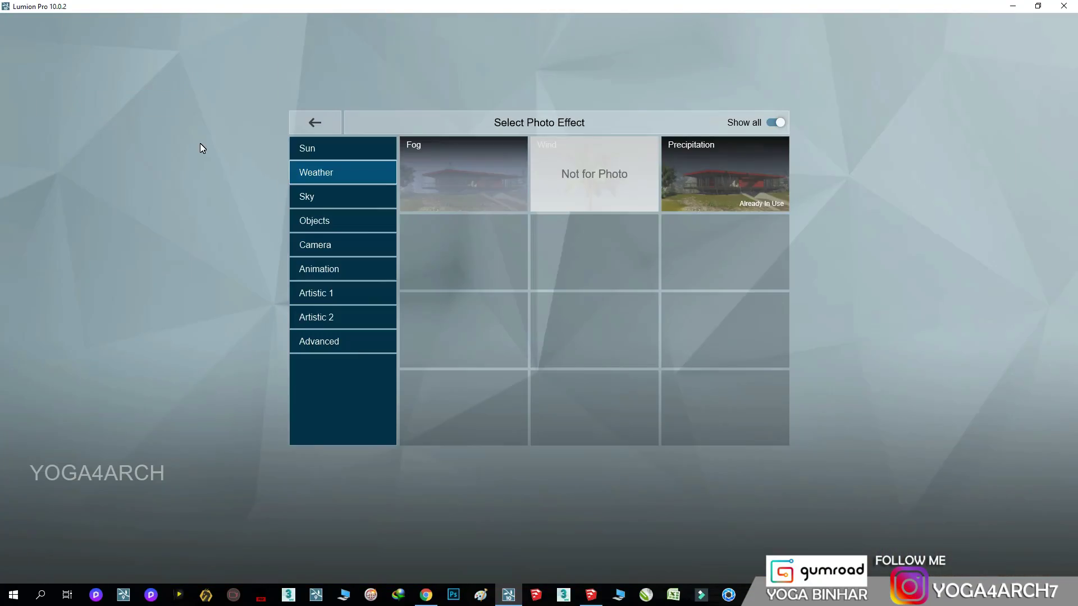
Add the Advanced Hyperlight effect and set its amount to about 7%.
click(774, 124)
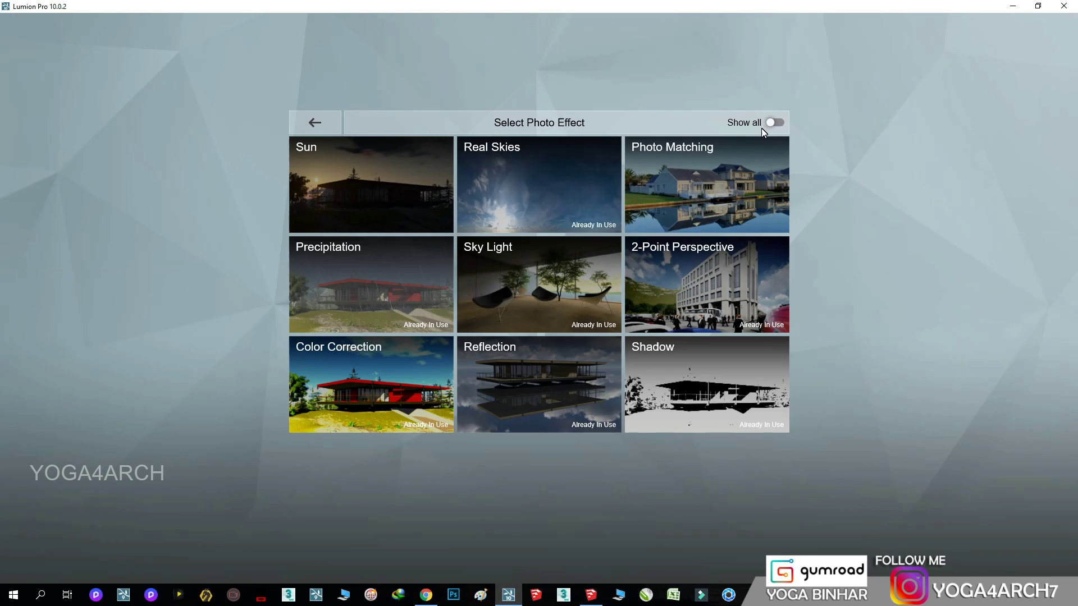
click(763, 125)
click(341, 334)
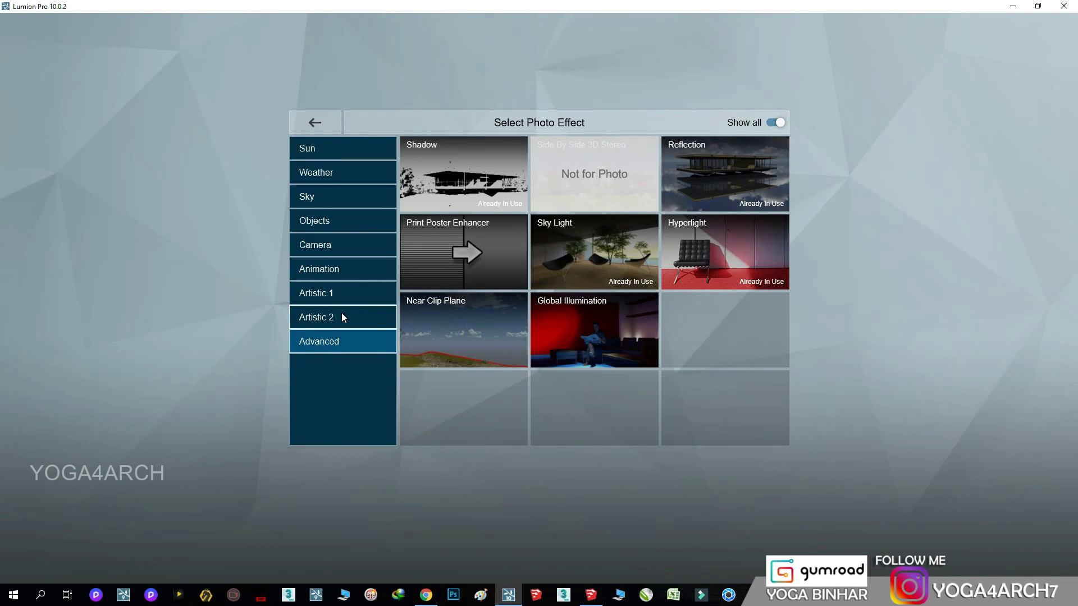
click(720, 248)
drag(60, 154, 56, 156)
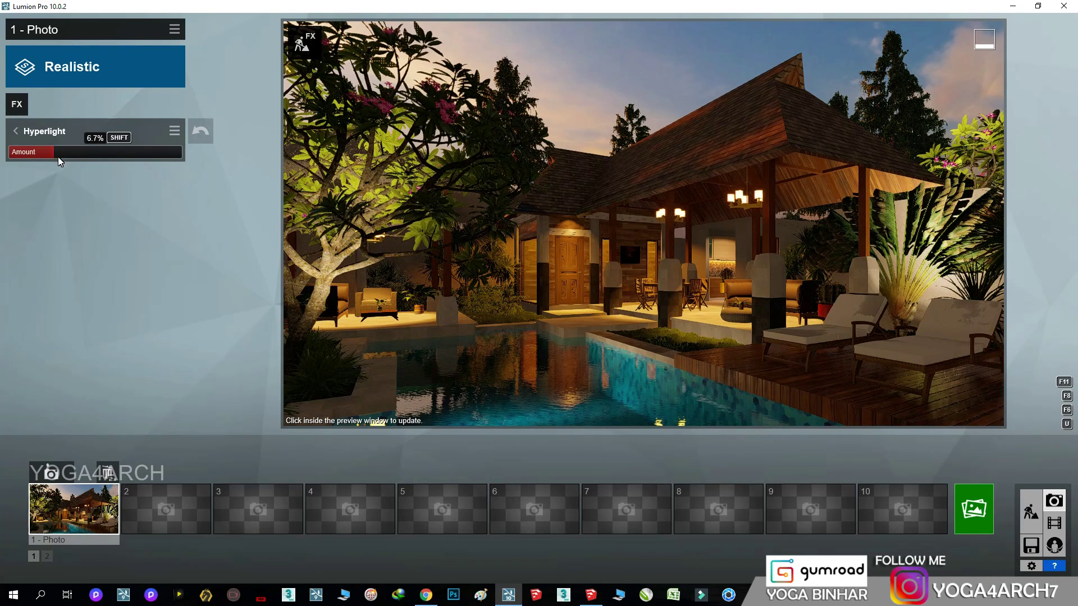
Render the photo again at 3840x2160 as file 'x', then bring up the project file screen.
click(978, 512)
click(561, 438)
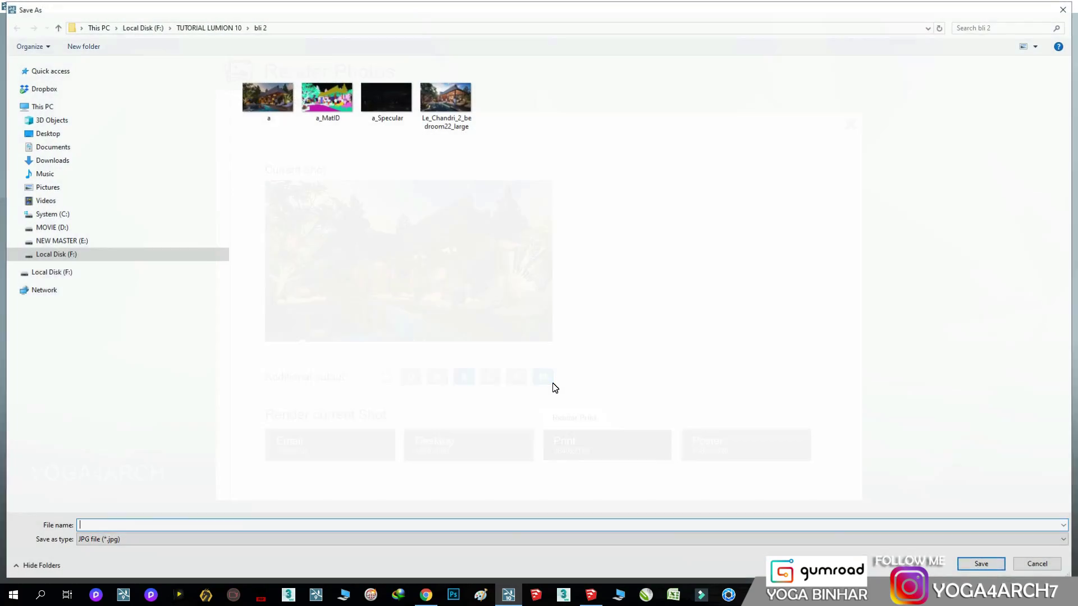
text(x)
click(977, 565)
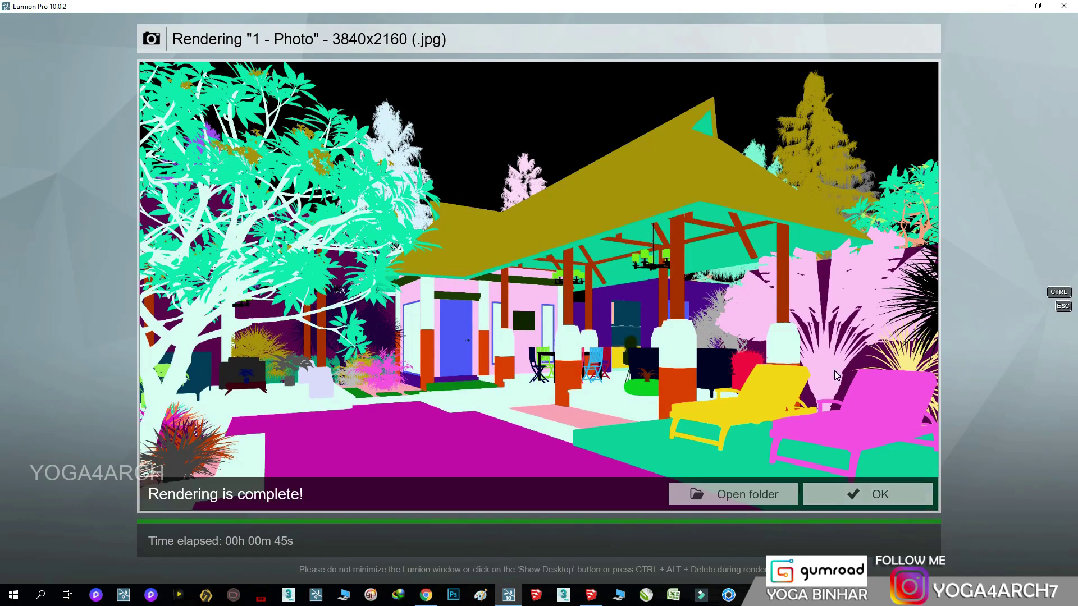
click(878, 494)
click(1034, 543)
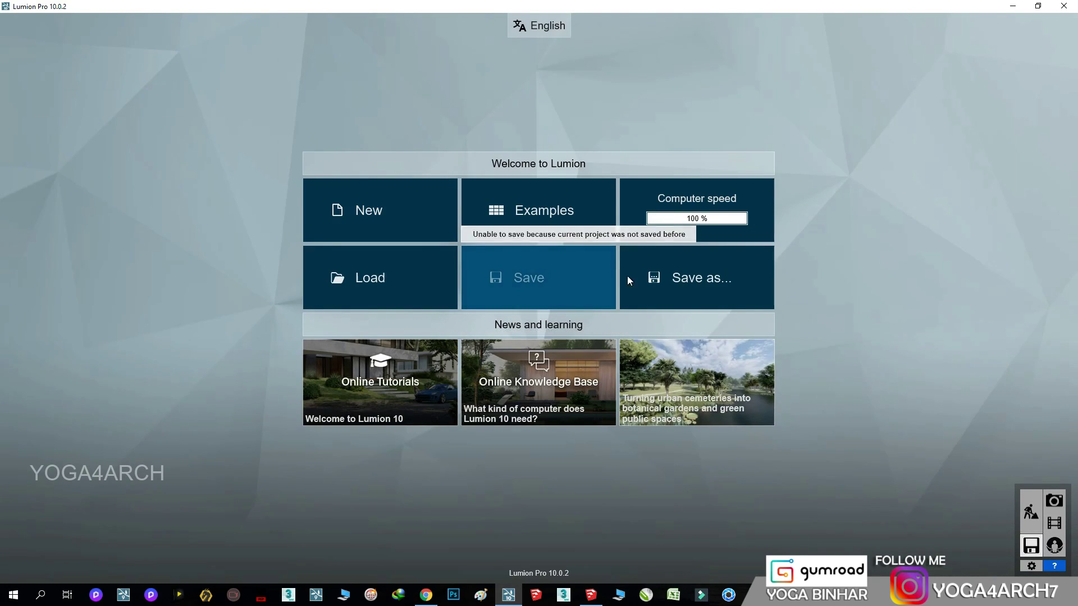
Save the Lumion project as villa pool.ls10, close Lumion and start Photoshop CC.
click(646, 278)
text(villa pool)
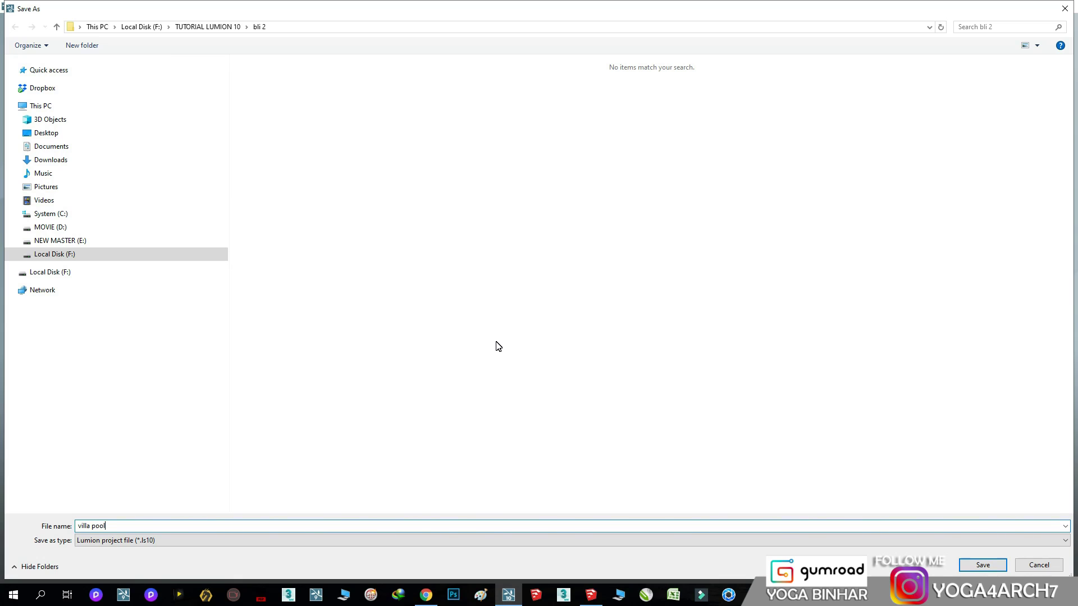
key(Return)
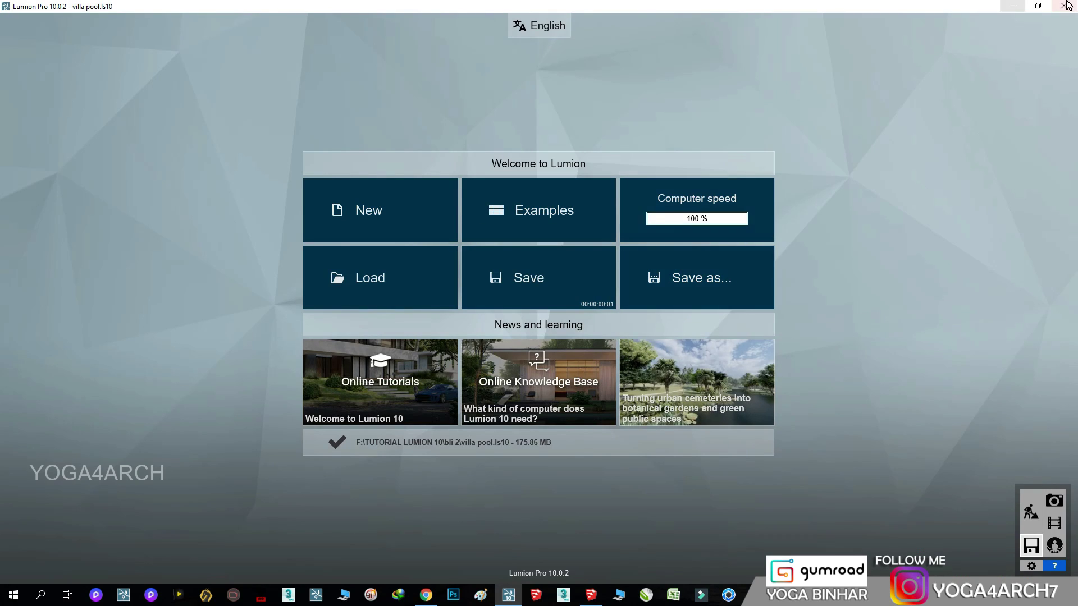
click(1067, 6)
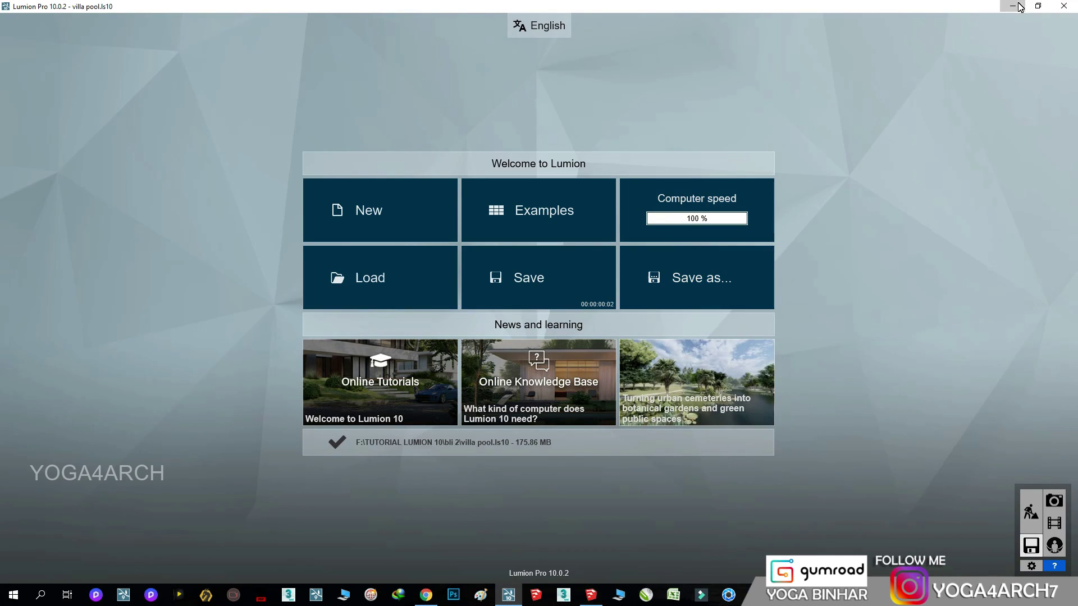
click(454, 595)
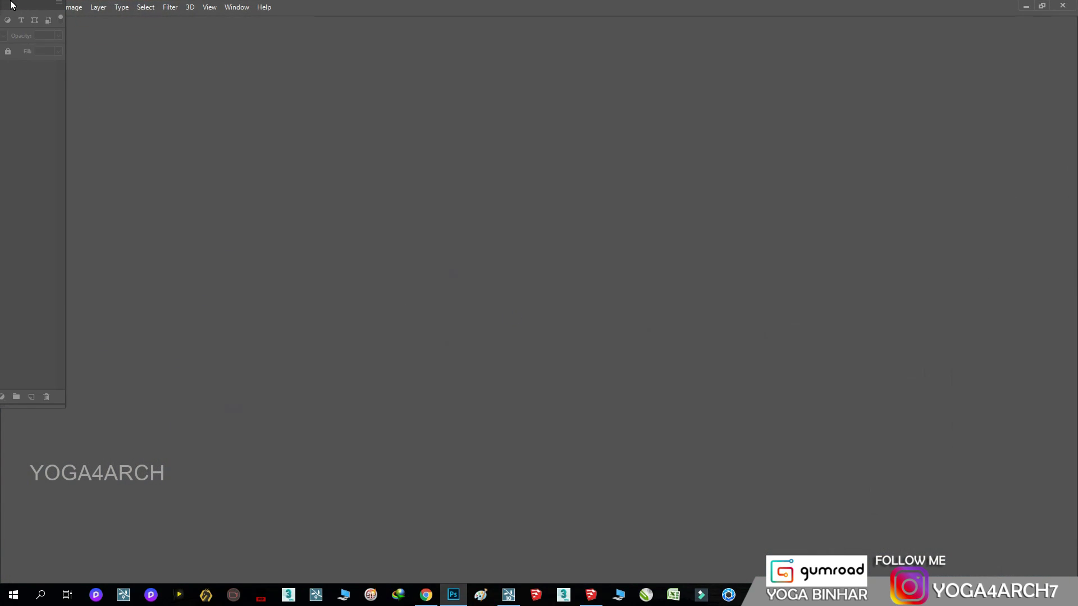
Dock the Layers panel and browse the Open dialog to F:\TUTORIAL LUMION 10.
mouse_move(11, 5)
mouse_down()
mouse_move(938, 61)
mouse_move(991, 51)
mouse_up()
click(31, 6)
click(55, 33)
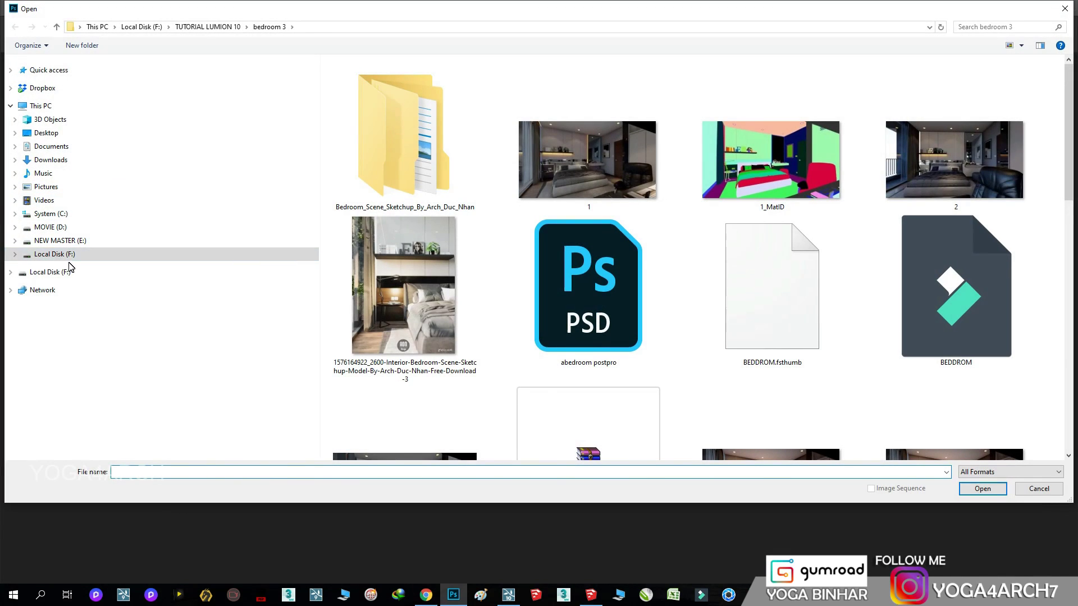
click(61, 255)
double_click(401, 455)
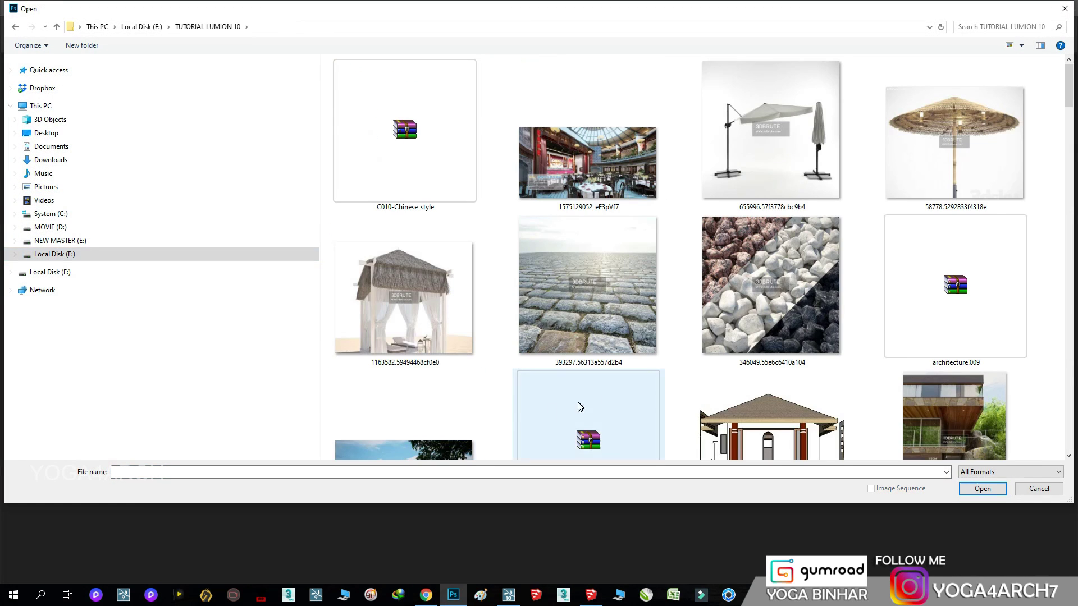
Open x, x_MatID and x_Specular together from the bli 2 folder.
scroll(577, 409, down, 1)
scroll(706, 373, down, 5)
scroll(704, 373, down, 1)
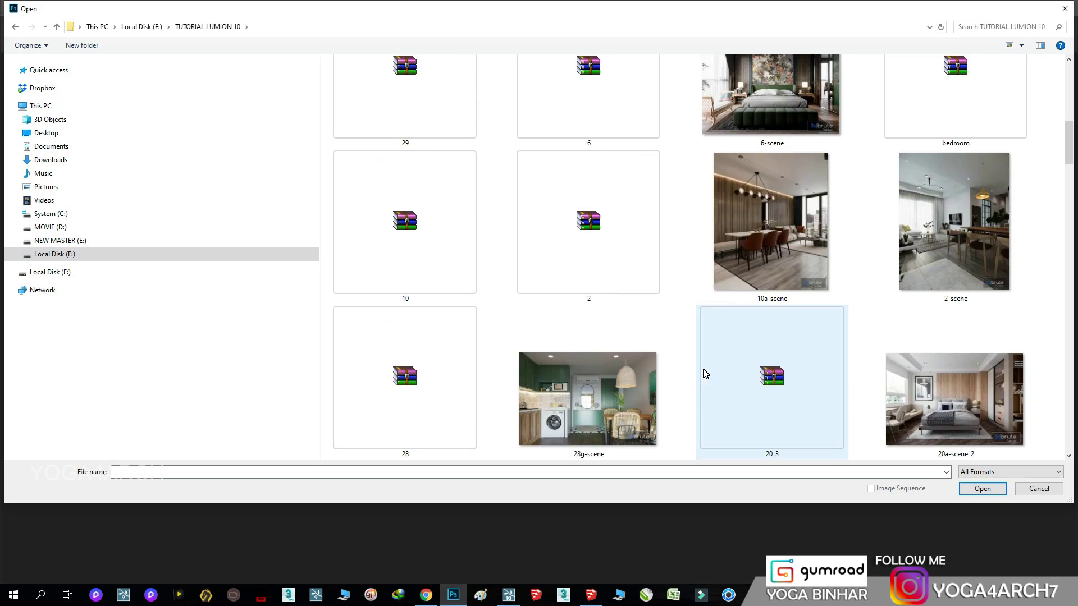
scroll(704, 373, down, 2)
scroll(704, 373, down, 2)
double_click(754, 389)
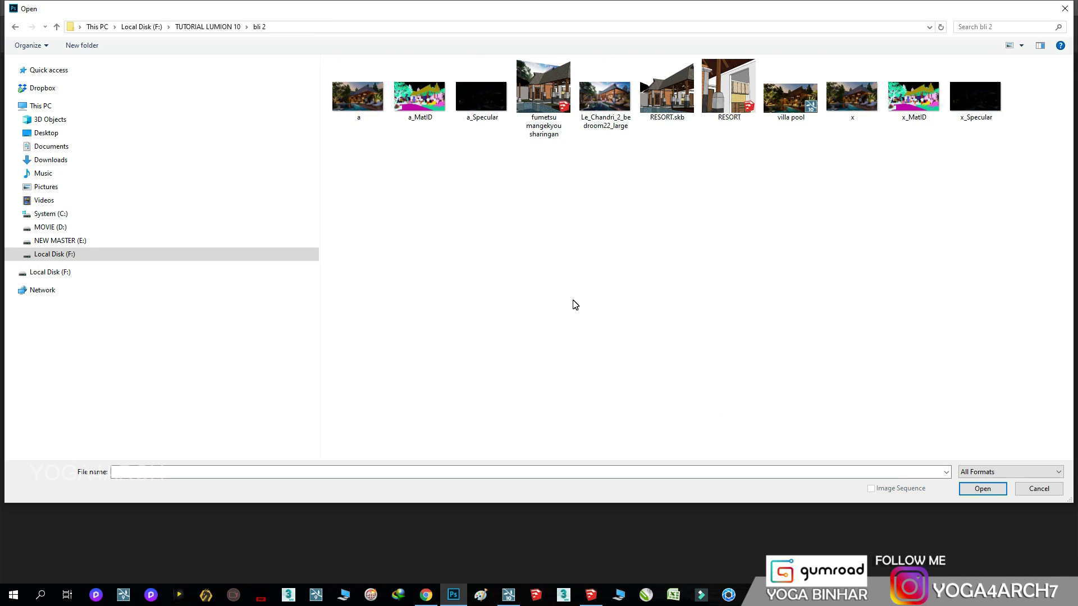
drag(861, 147, 950, 107)
click(983, 489)
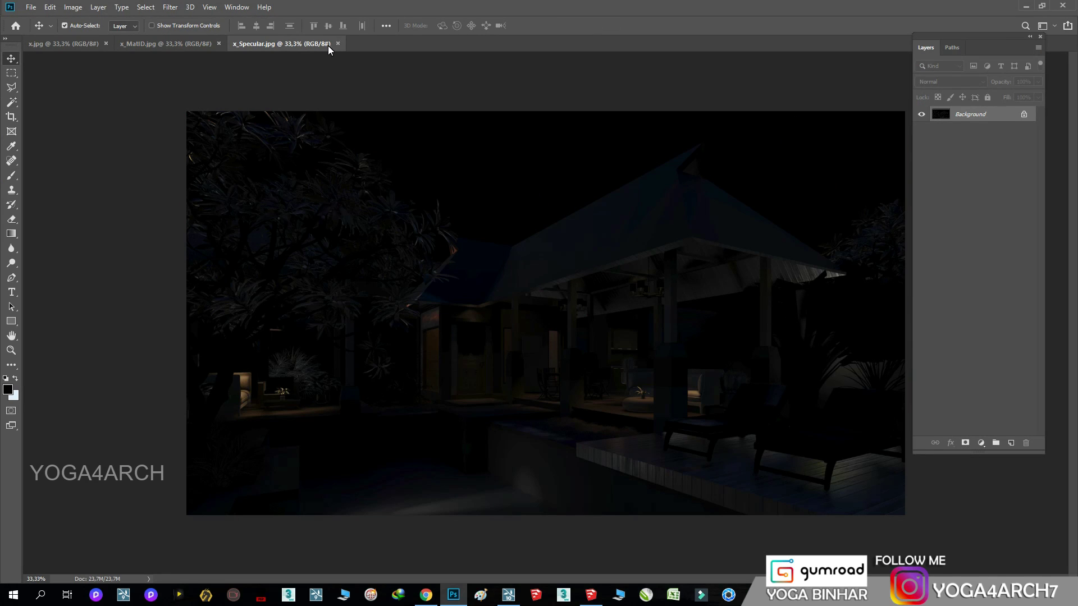
Drag the x_Specular and x_MatID passes onto the x render as aligned layers.
drag(328, 44, 279, 185)
drag(679, 202, 867, 158)
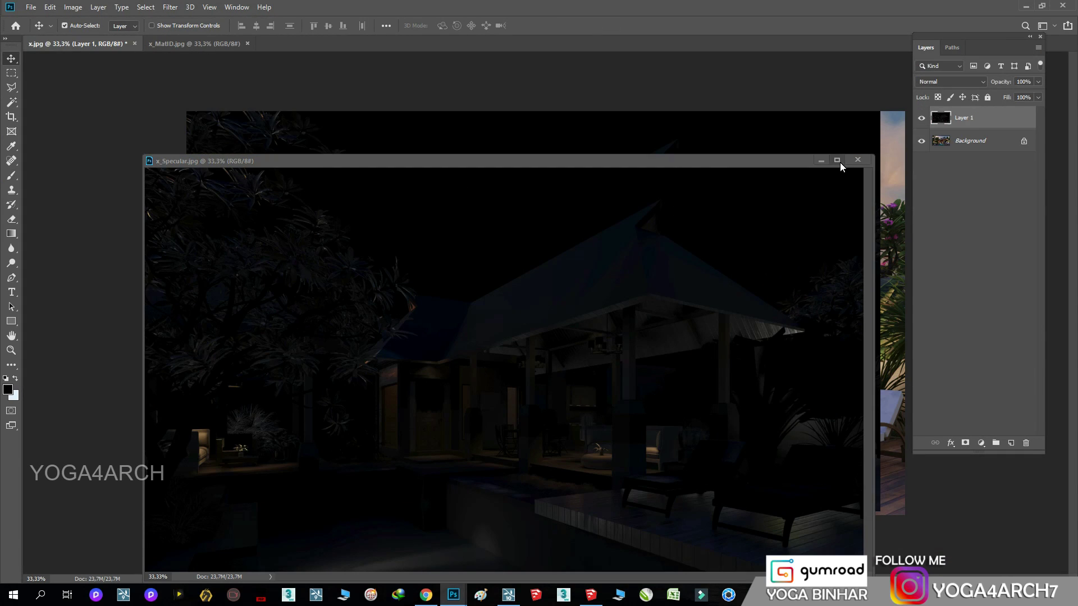
drag(184, 46, 132, 141)
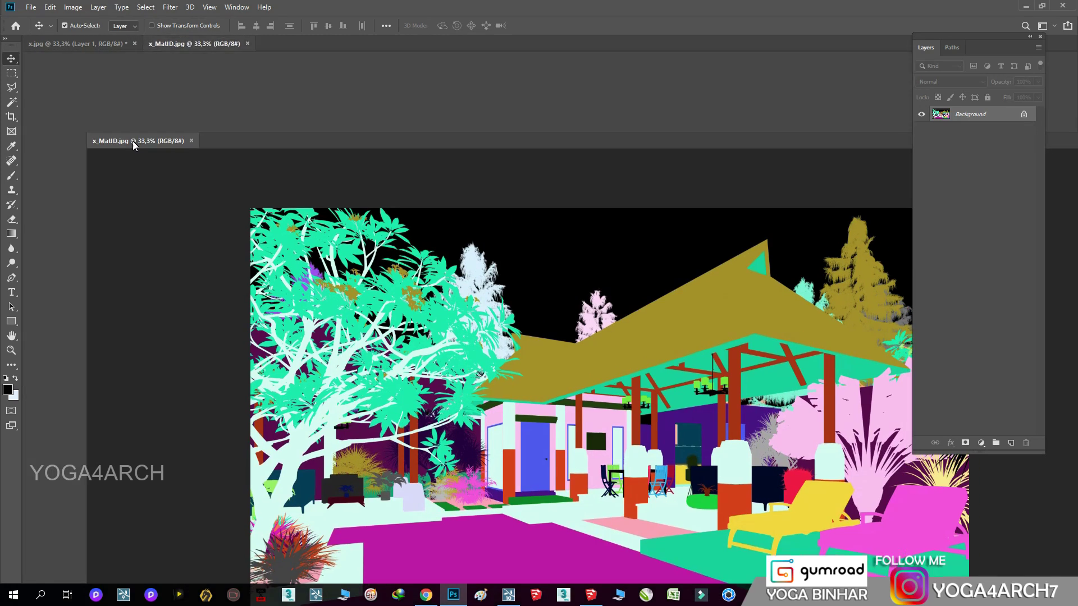
drag(726, 197, 876, 146)
drag(815, 258, 839, 259)
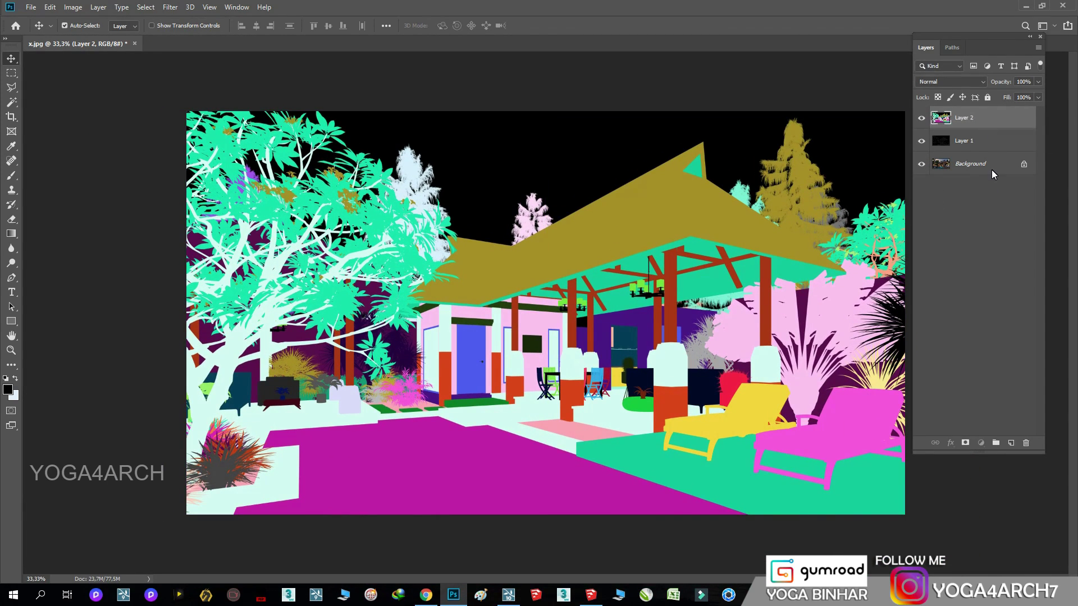
Convert Background to Layer 0, hide Layer 2, and set specular Layer 1 to Screen at 75%.
double_click(992, 169)
click(640, 176)
click(922, 118)
click(934, 142)
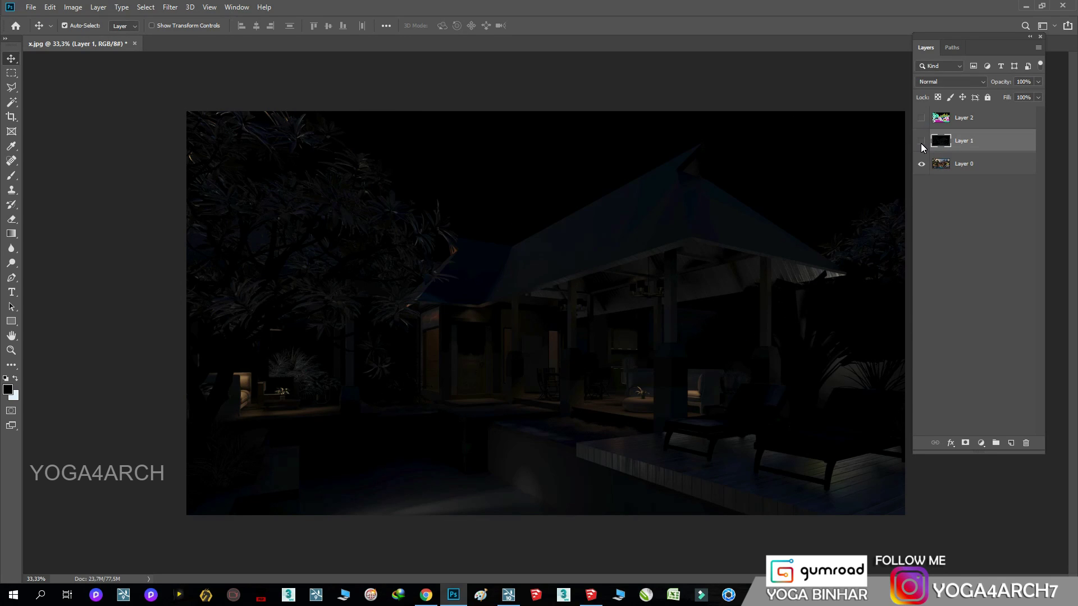
click(921, 141)
click(942, 82)
click(943, 177)
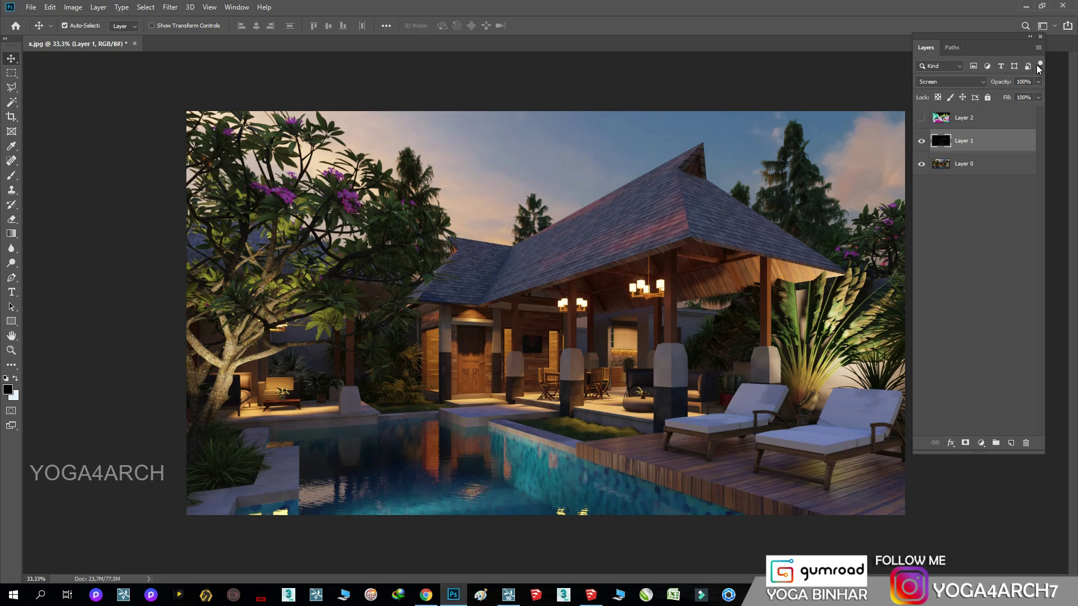
click(1039, 82)
drag(1036, 95, 1029, 101)
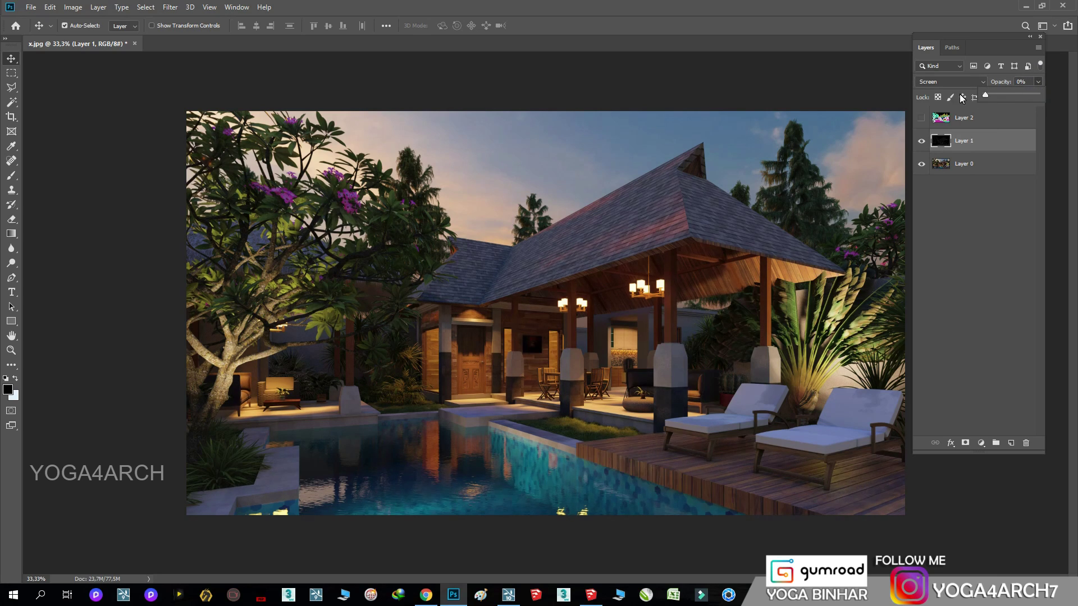
Duplicate Layers 0 and 1, merge the copies, and open the Camera Raw Filter.
shift+click(1003, 168)
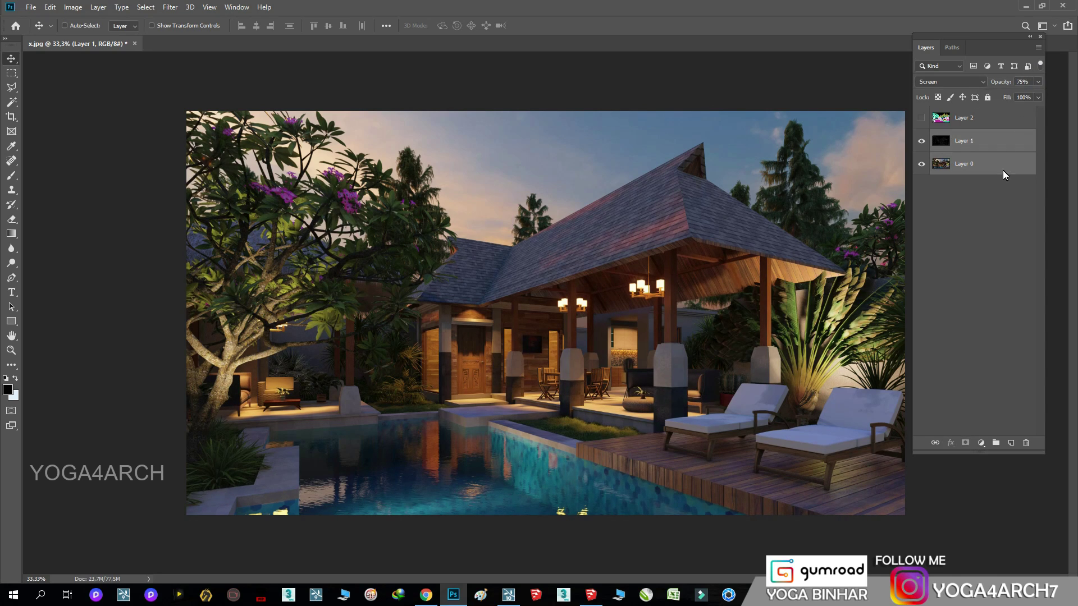
drag(1003, 170, 1011, 443)
right_click(998, 179)
click(886, 441)
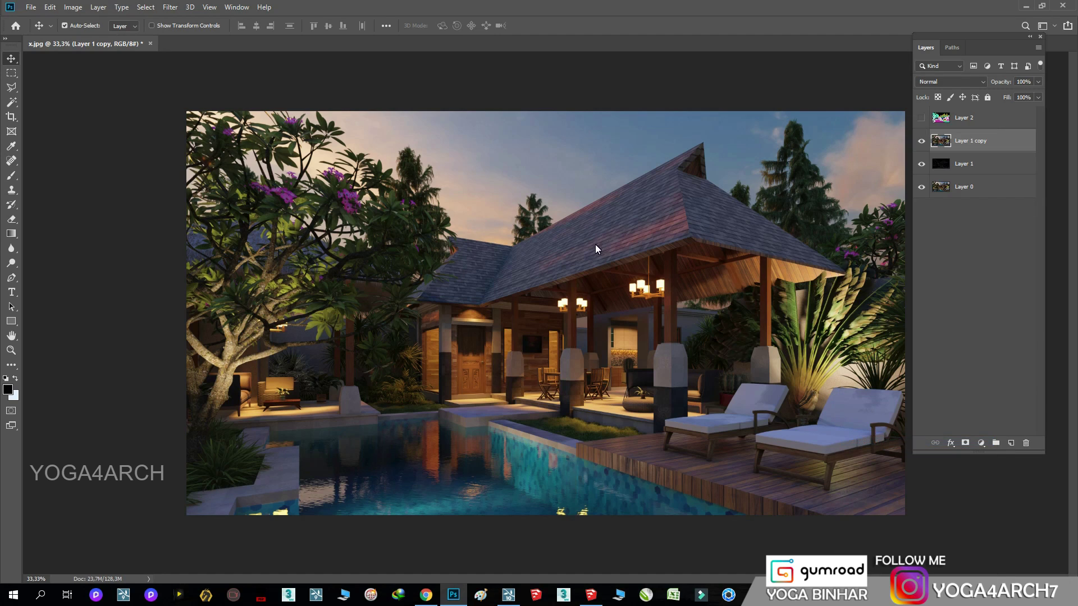
click(170, 6)
click(199, 74)
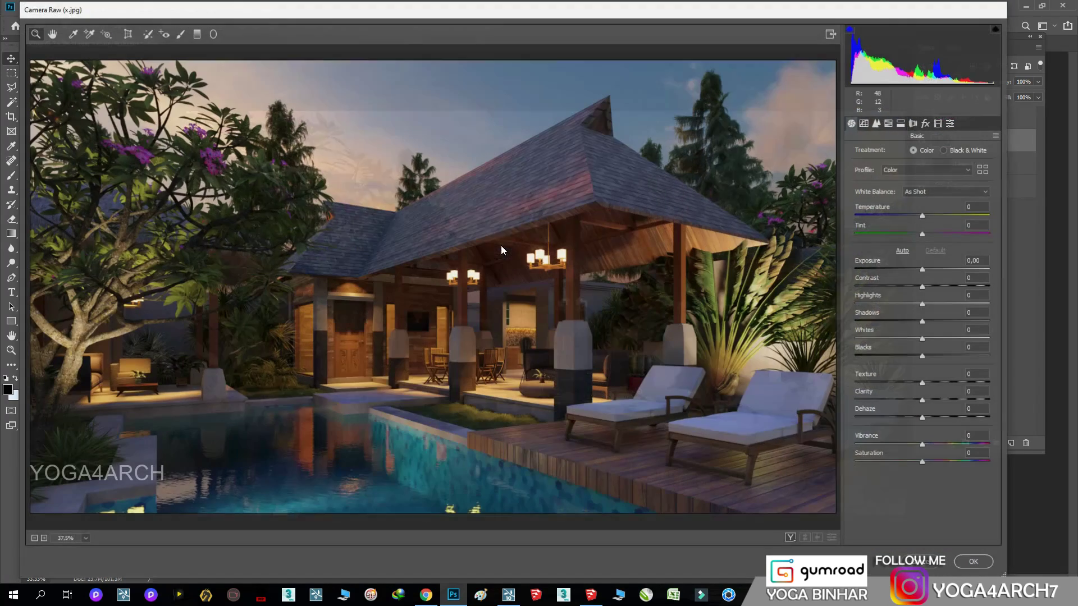
In Basic, auto-tone, cool the white balance, reset shadows and blacks, and reduce vibrance.
click(904, 251)
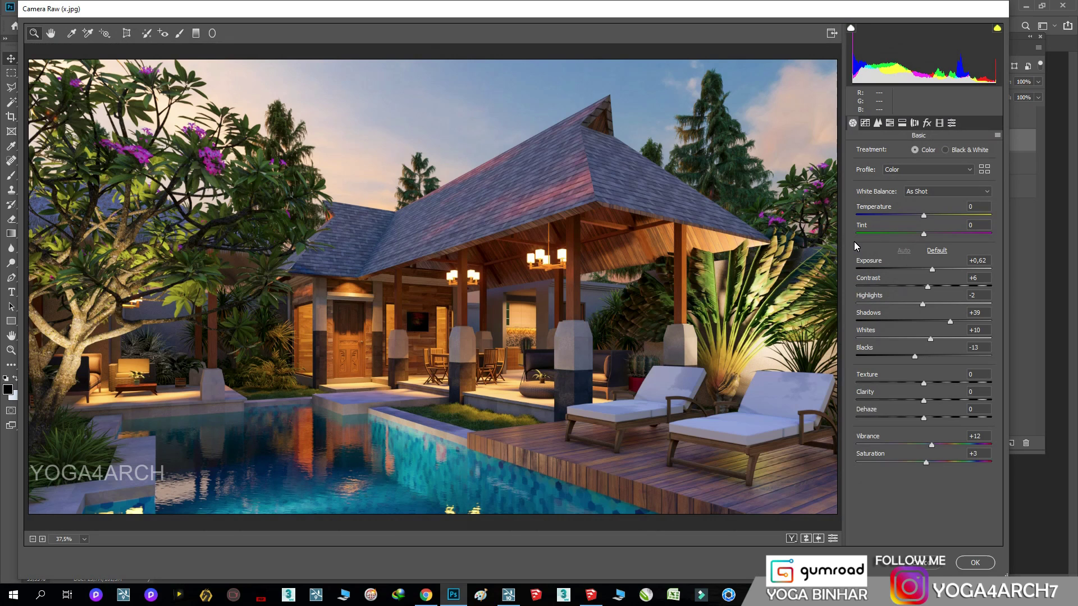
shift+double_click(924, 215)
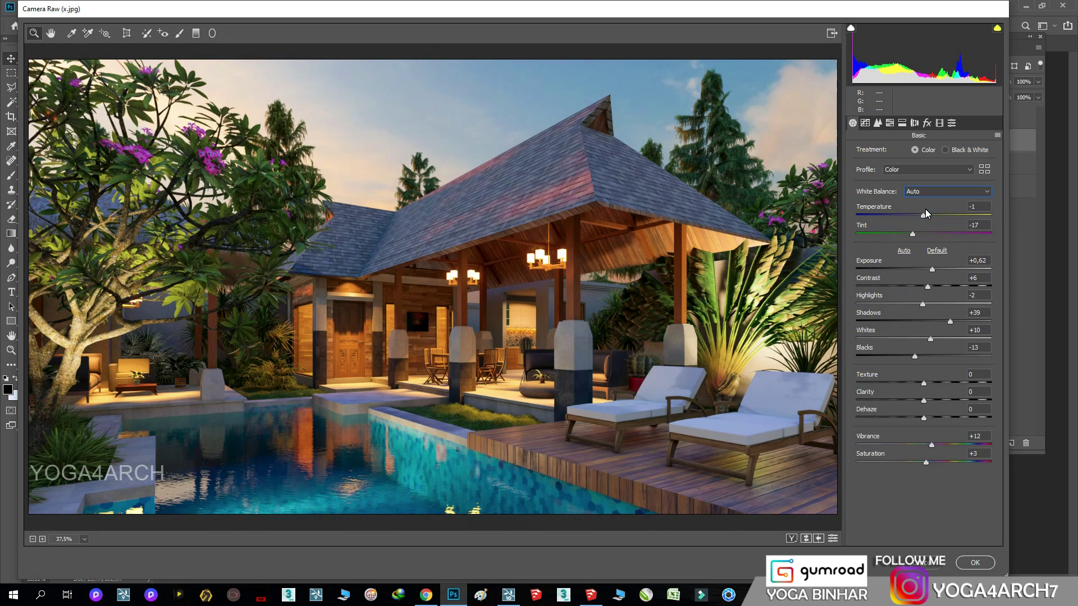
drag(912, 233, 910, 217)
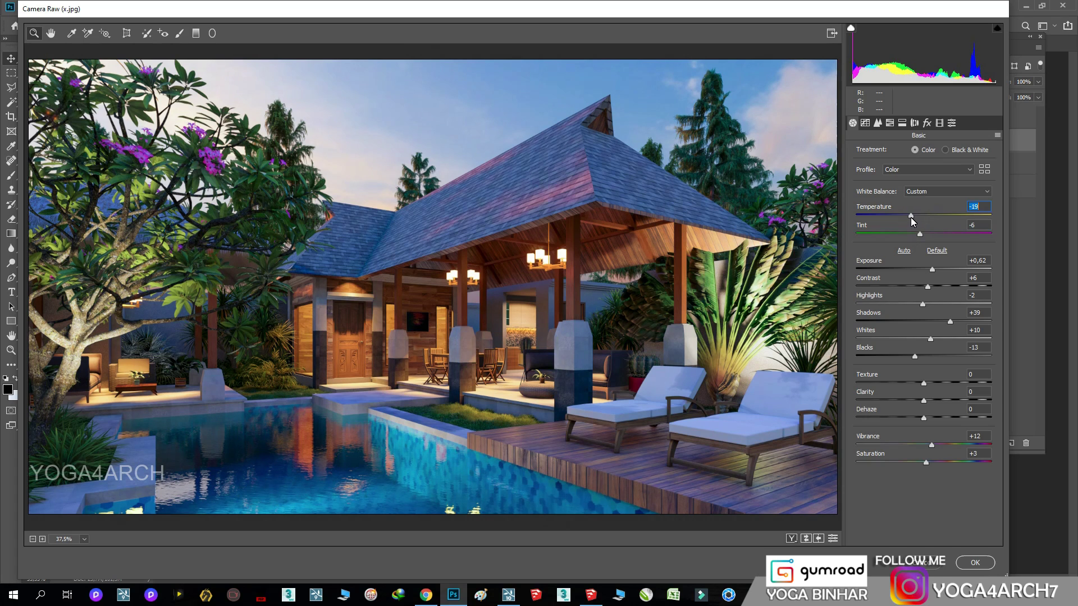
double_click(949, 321)
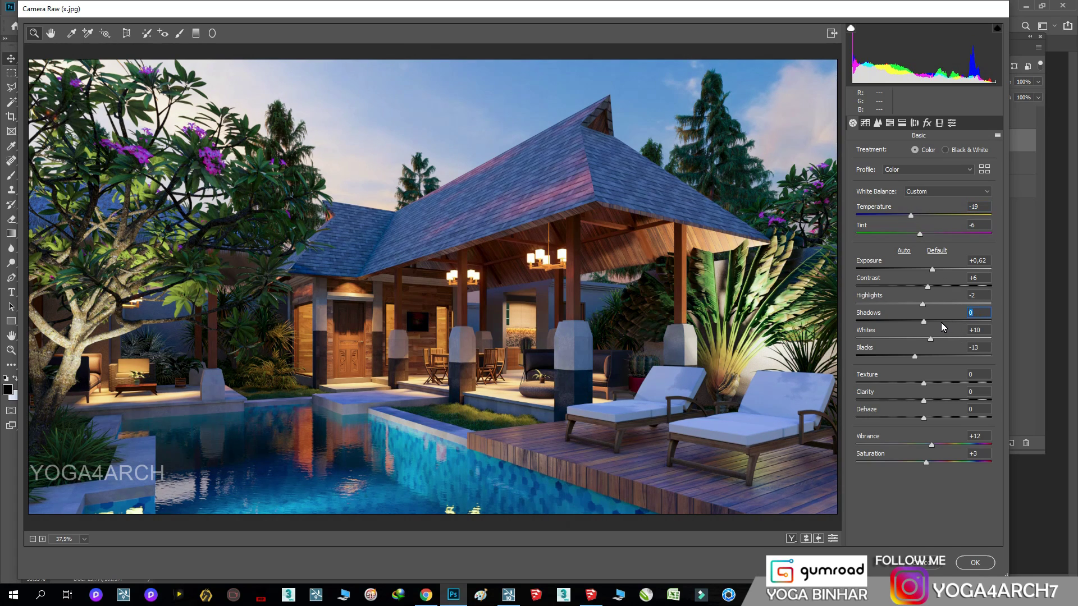
mouse_move(924, 323)
mouse_down()
mouse_move(935, 322)
mouse_move(916, 339)
mouse_move(974, 339)
mouse_move(927, 339)
mouse_move(924, 322)
mouse_move(976, 323)
mouse_move(904, 324)
mouse_move(922, 326)
mouse_up()
double_click(914, 356)
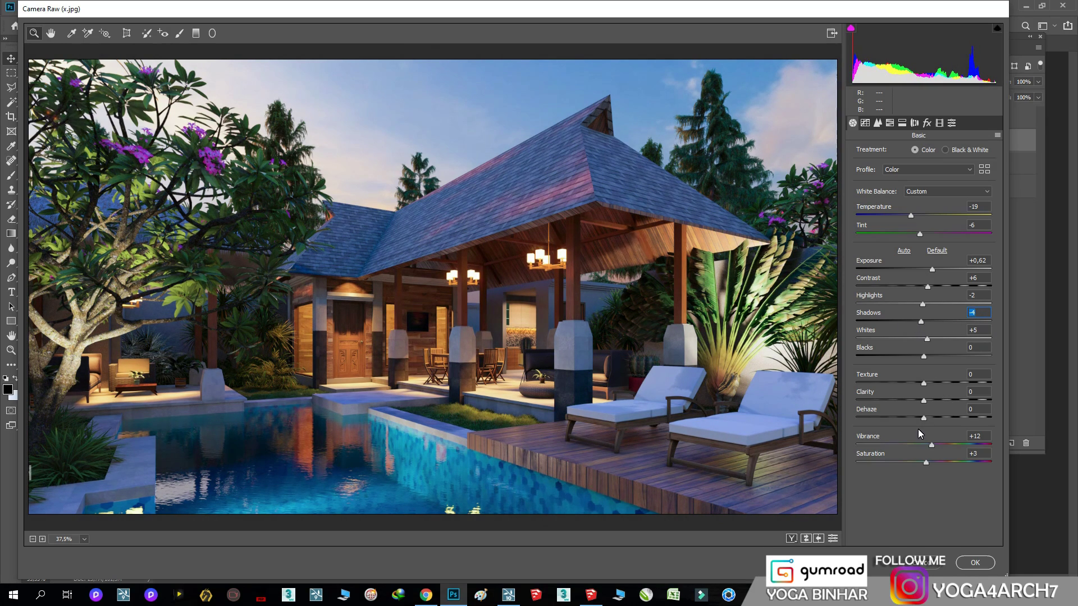
drag(932, 445, 929, 445)
mouse_move(910, 214)
mouse_down()
mouse_move(901, 215)
mouse_move(912, 215)
mouse_up()
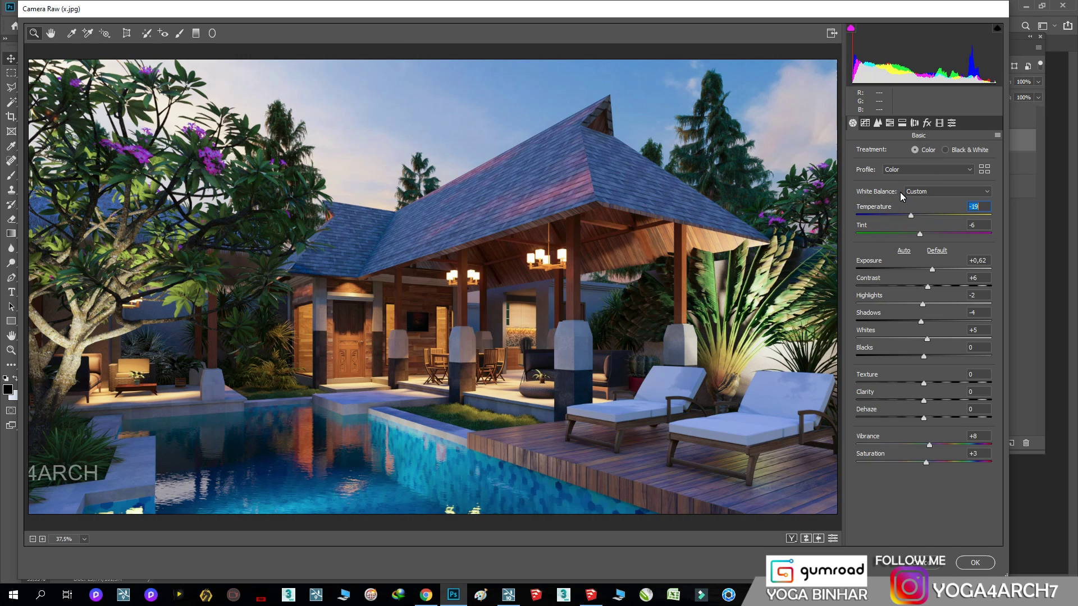
Add a post-crop vignette, increase sharpening, and brighten the Lights on the tone curve.
click(926, 125)
mouse_move(924, 268)
mouse_down()
mouse_move(906, 267)
mouse_move(952, 284)
mouse_up()
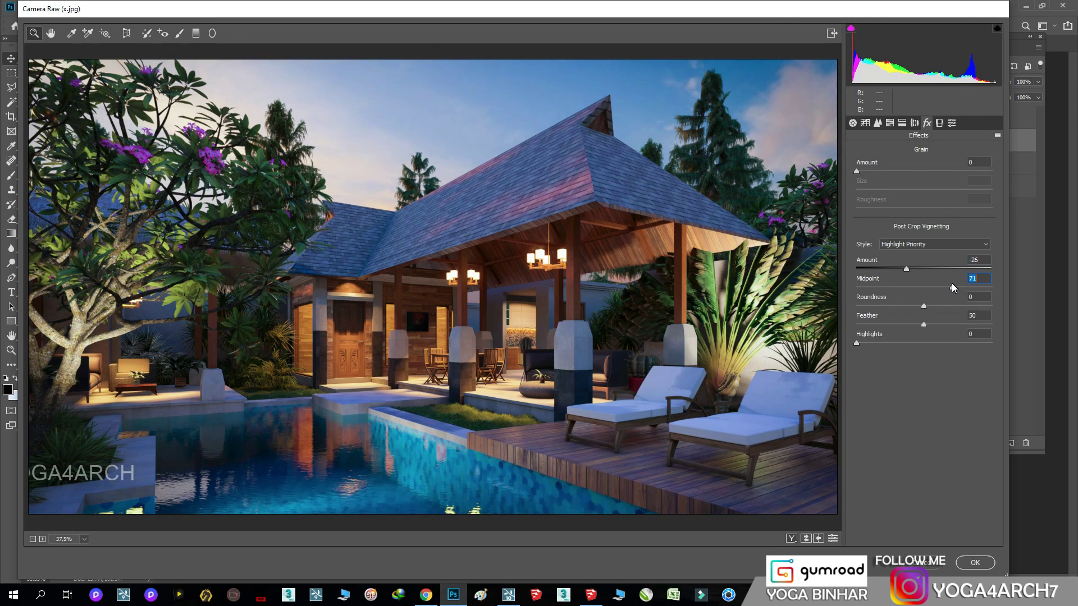
click(877, 123)
mouse_move(857, 170)
mouse_down()
mouse_move(945, 170)
mouse_move(913, 171)
mouse_up()
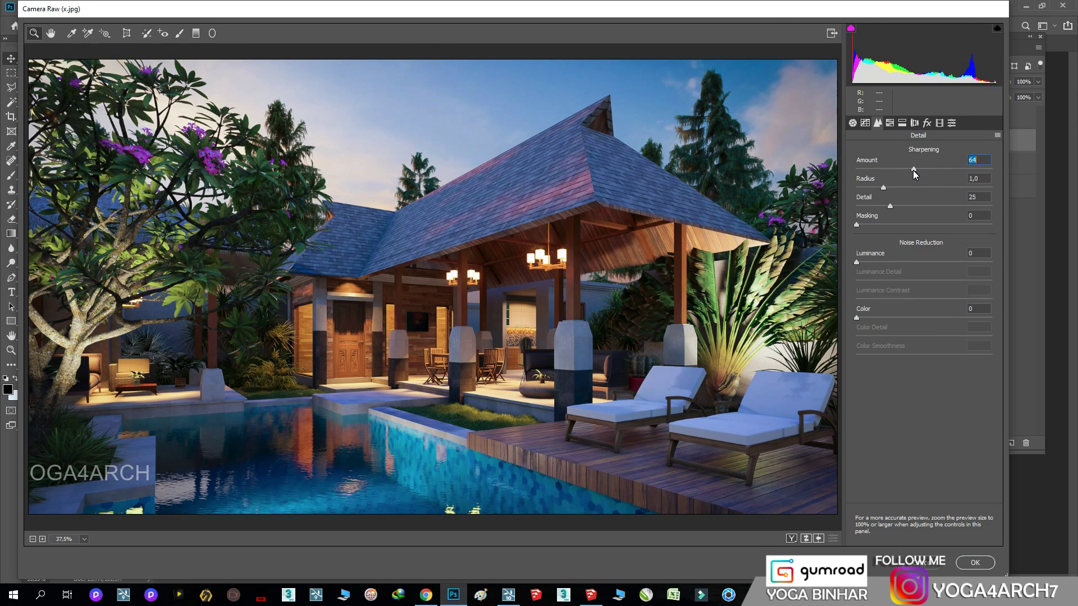
click(865, 123)
mouse_move(924, 351)
mouse_down()
mouse_move(911, 350)
mouse_move(941, 349)
mouse_move(918, 366)
mouse_up()
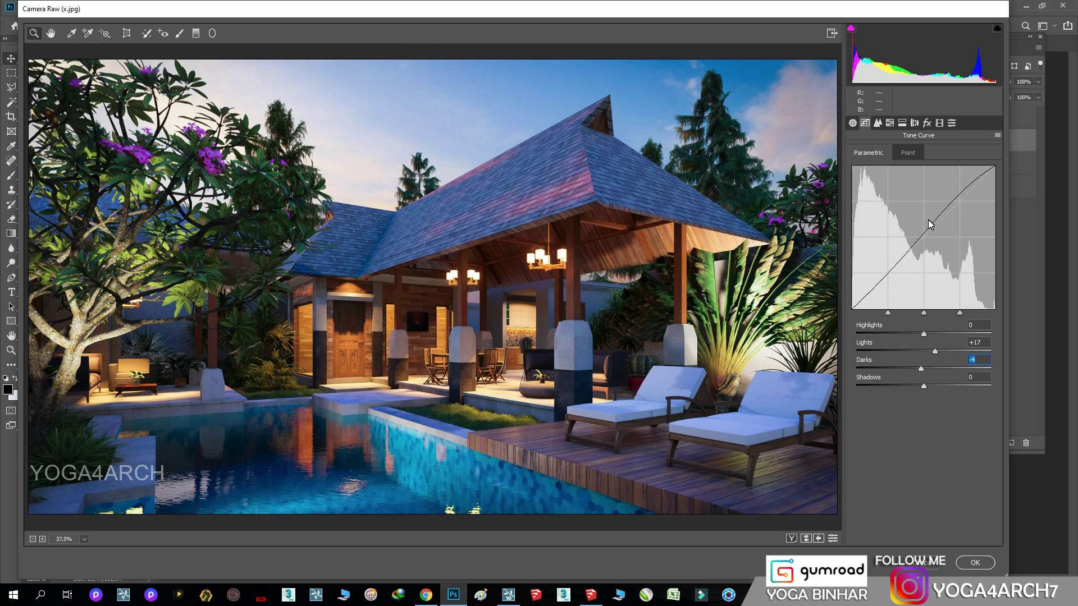
Lift the blacks, cool the temperature further toward blue, and apply the grade.
click(853, 123)
drag(924, 356, 945, 356)
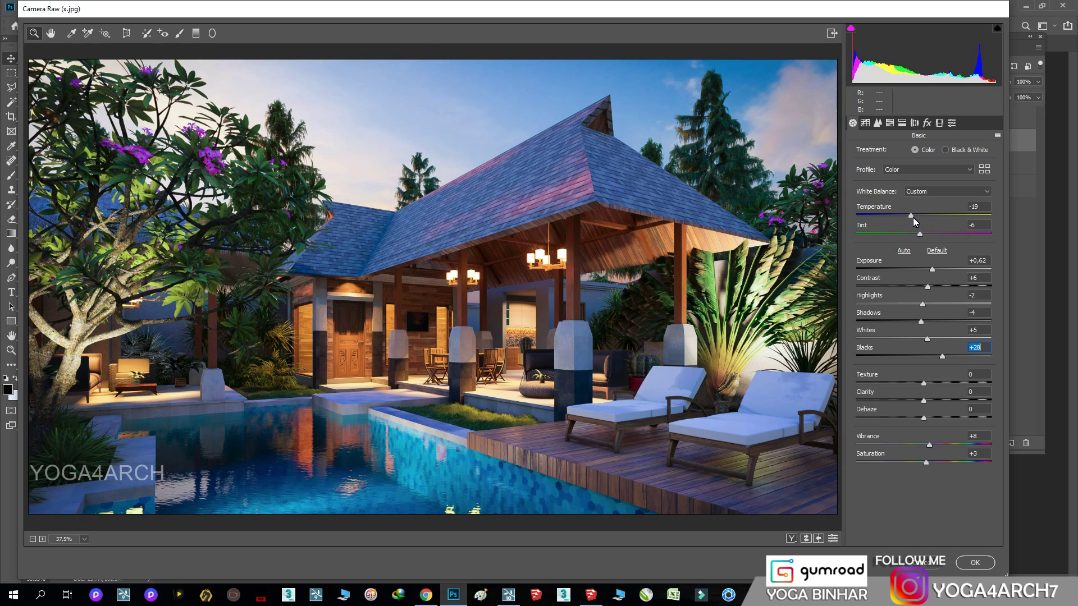
drag(911, 215, 907, 215)
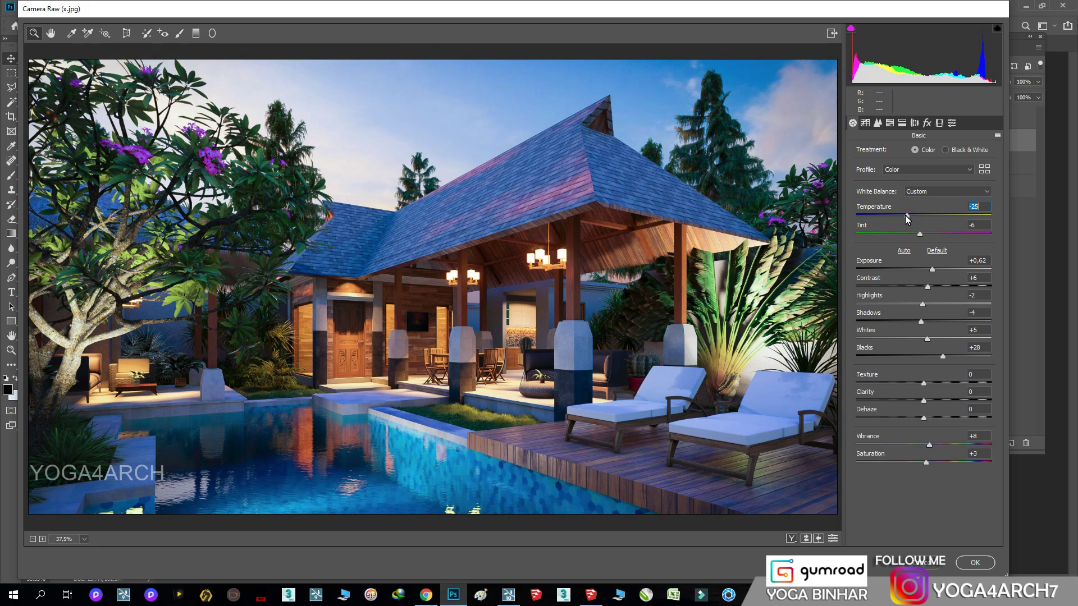
click(977, 562)
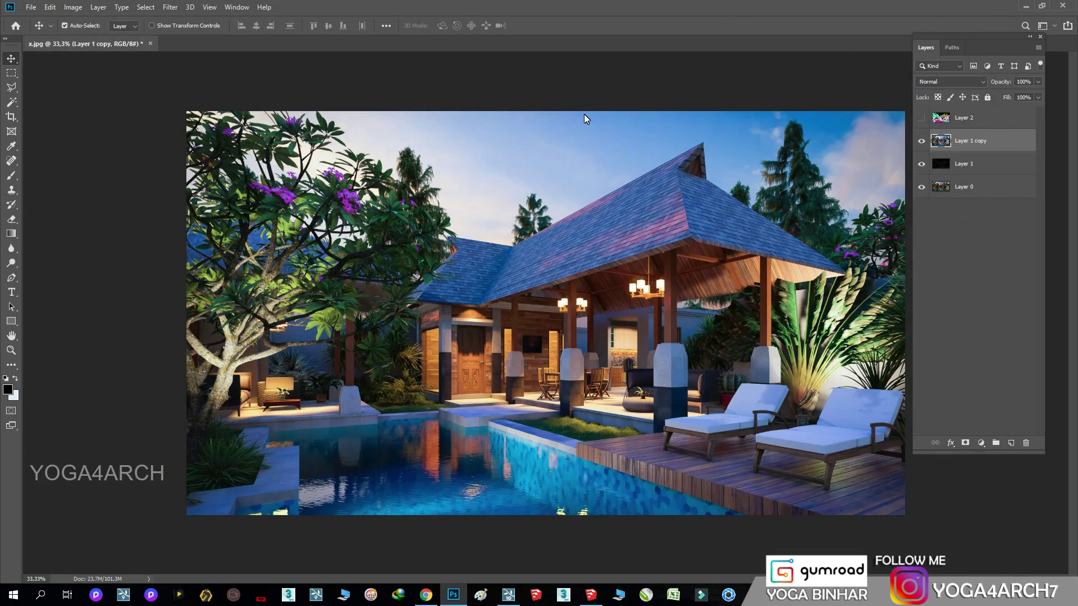
Add a Color Balance adjustment layer and nudge its Midtones colour balance.
click(921, 141)
click(921, 134)
click(982, 443)
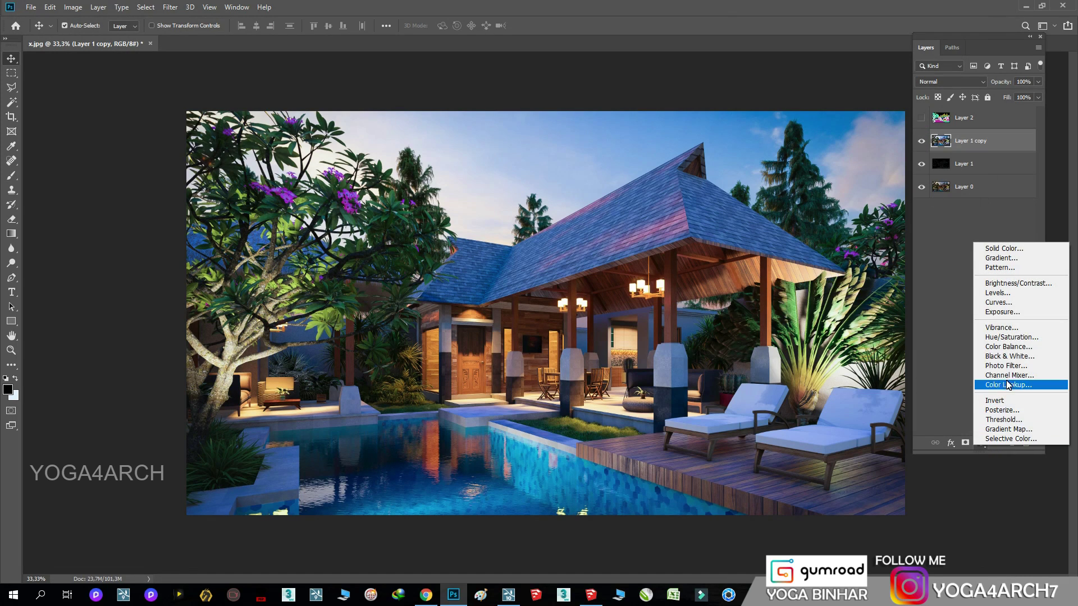
click(991, 353)
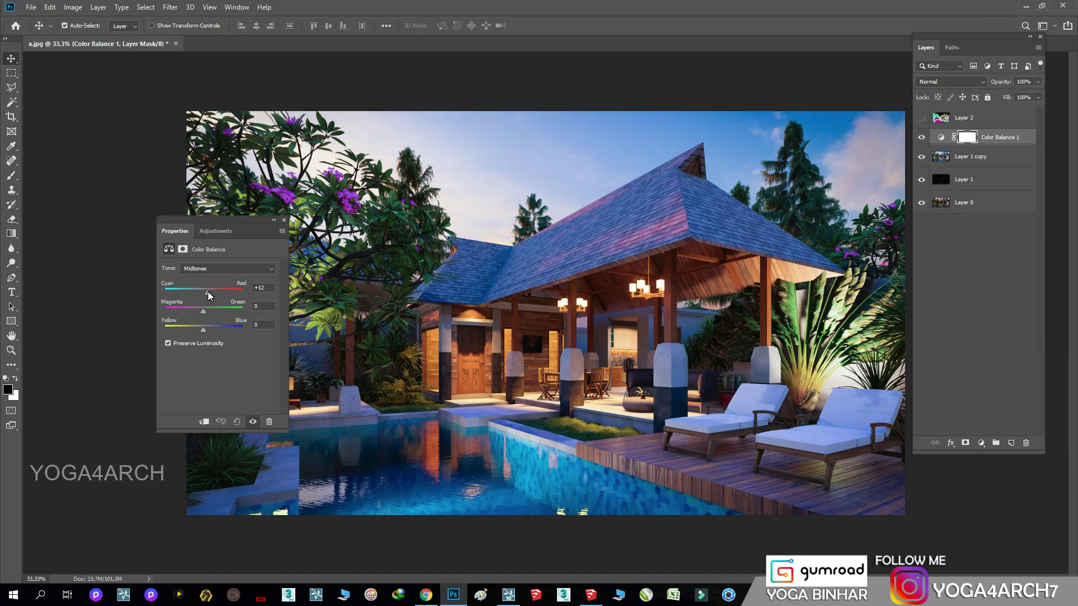
drag(204, 293, 204, 293)
click(203, 312)
Shift the Highlights balance toward magenta and yellow, then close Properties.
click(202, 268)
click(202, 294)
mouse_move(202, 327)
mouse_down()
mouse_move(192, 327)
mouse_move(201, 326)
mouse_up()
drag(204, 311, 200, 330)
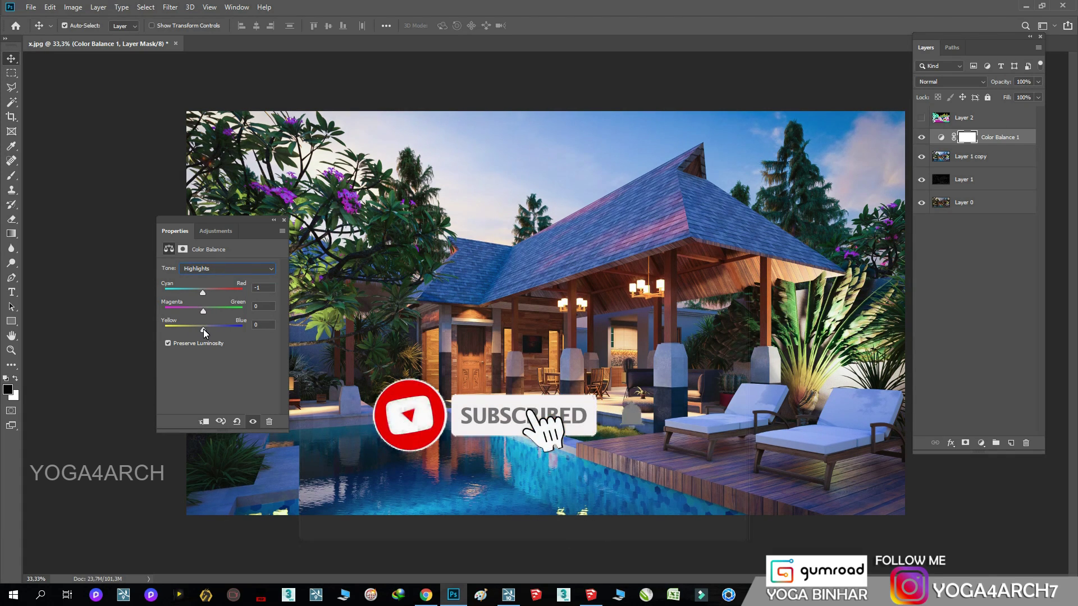
click(284, 220)
Add a Selective Color adjustment layer and slightly deepen the Blacks.
click(981, 443)
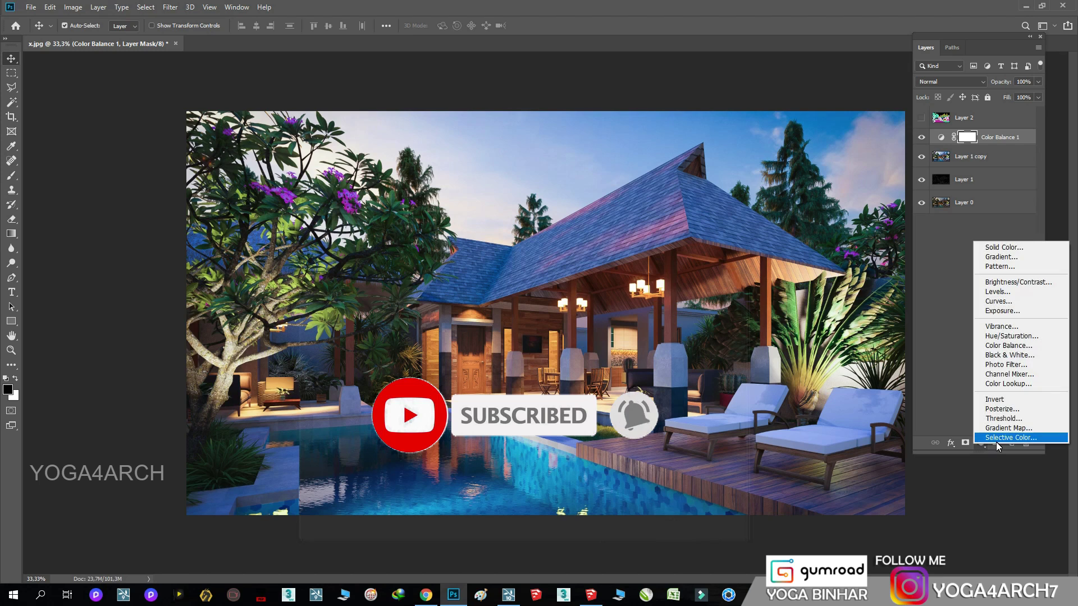
mouse_move(218, 304)
mouse_down()
mouse_move(203, 305)
mouse_move(217, 304)
mouse_up()
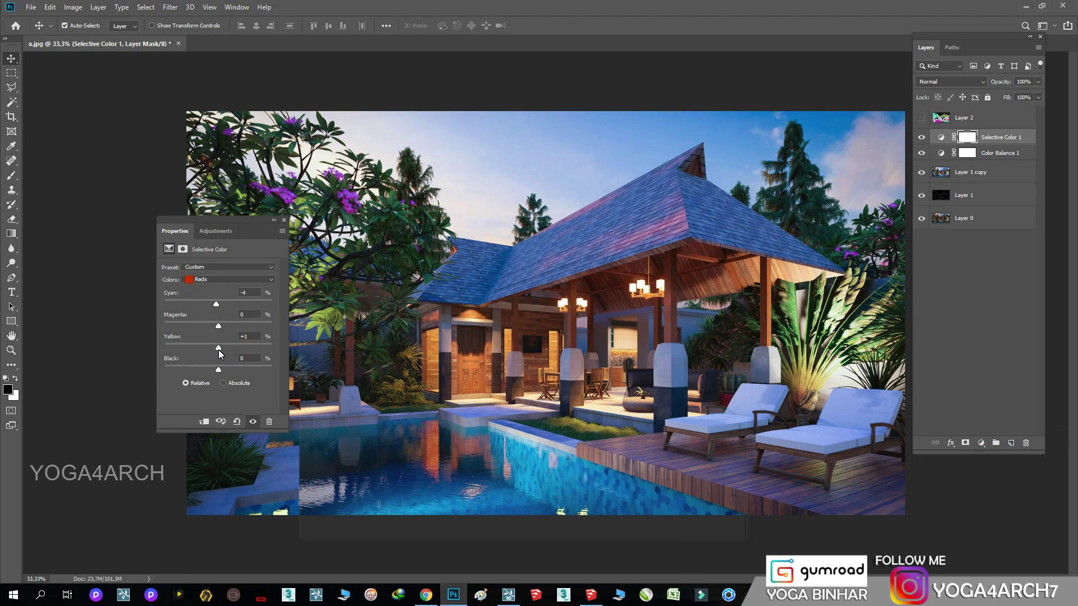
click(230, 279)
click(222, 362)
mouse_move(218, 369)
mouse_down()
mouse_move(214, 349)
mouse_move(220, 369)
mouse_up()
click(230, 281)
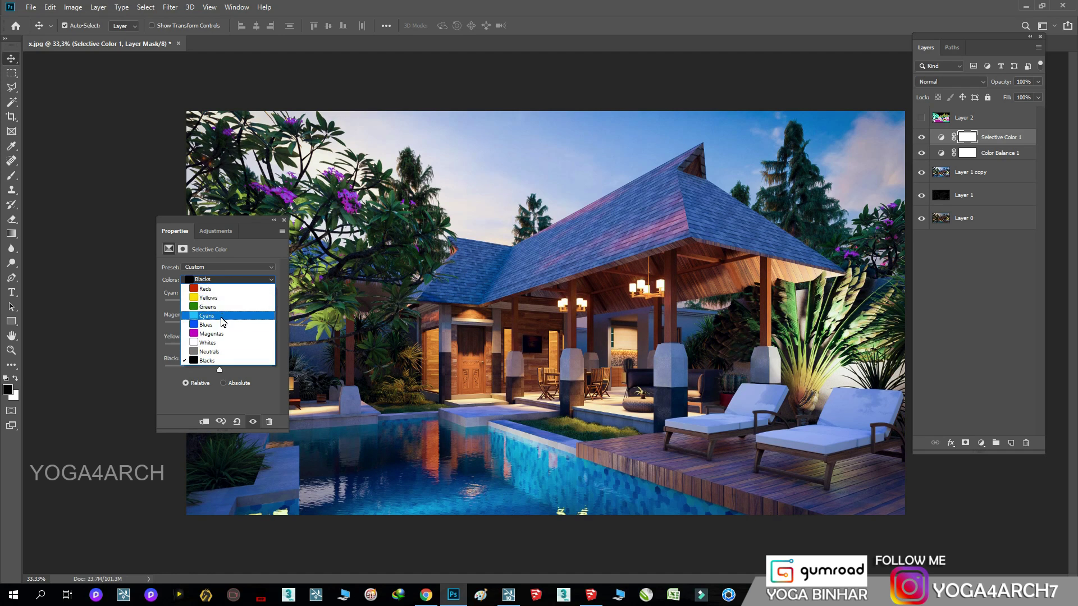
For Blues, add cyan, reduce yellow and slightly deepen black.
click(214, 289)
drag(218, 304, 269, 305)
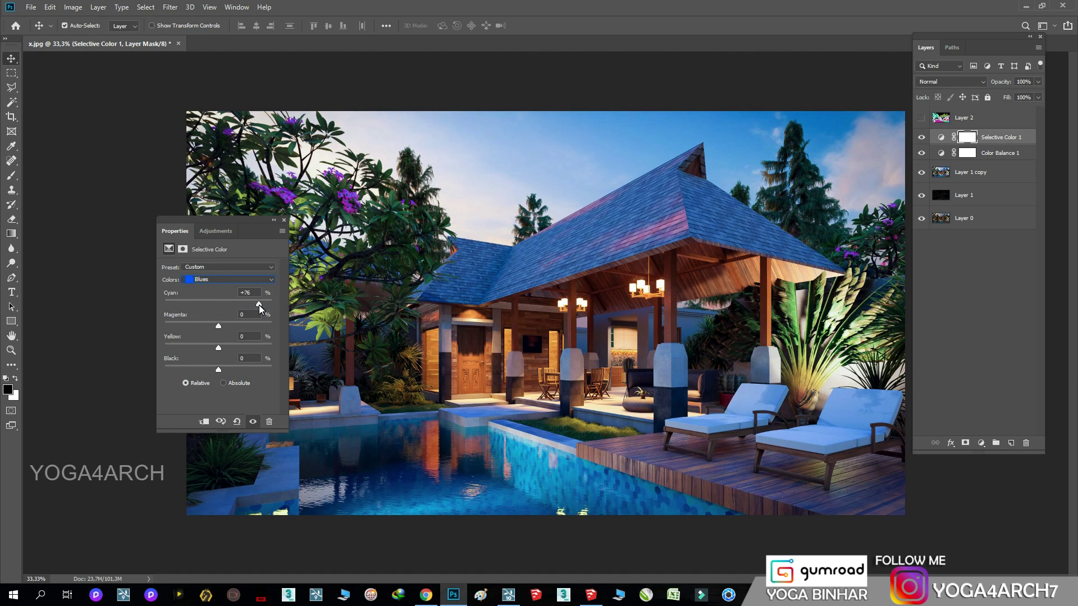
drag(211, 348, 195, 348)
drag(218, 366, 222, 366)
For Yellows, set Cyan -27, Yellow +9 and Black -5.
click(225, 279)
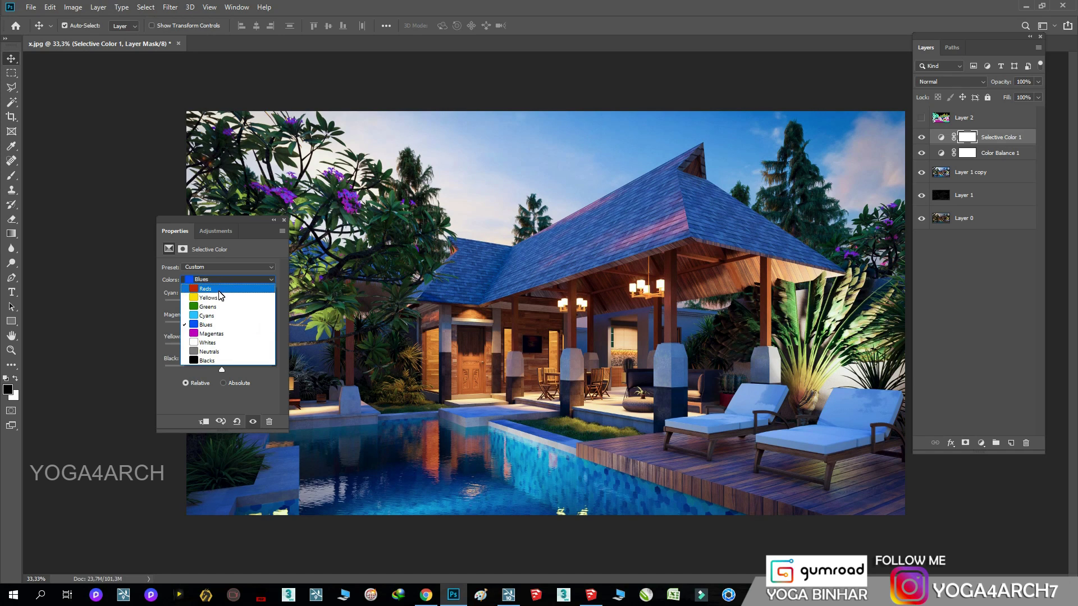
click(220, 297)
drag(218, 304, 145, 317)
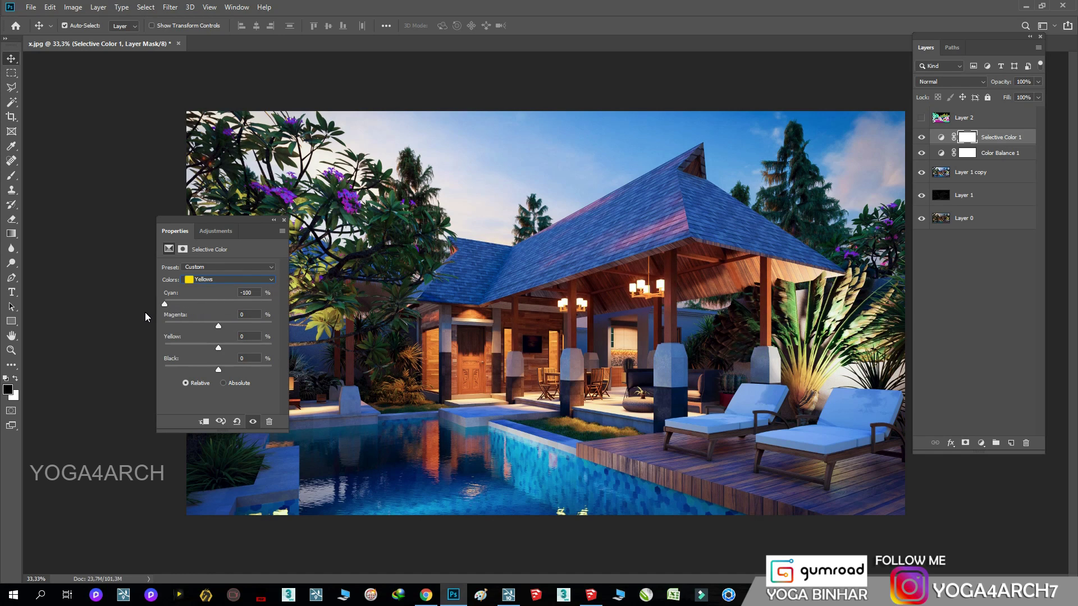
drag(185, 351, 154, 345)
drag(219, 369, 211, 369)
Toggle the Selective Color layer to compare, then select Color Balance 1.
click(285, 219)
click(922, 137)
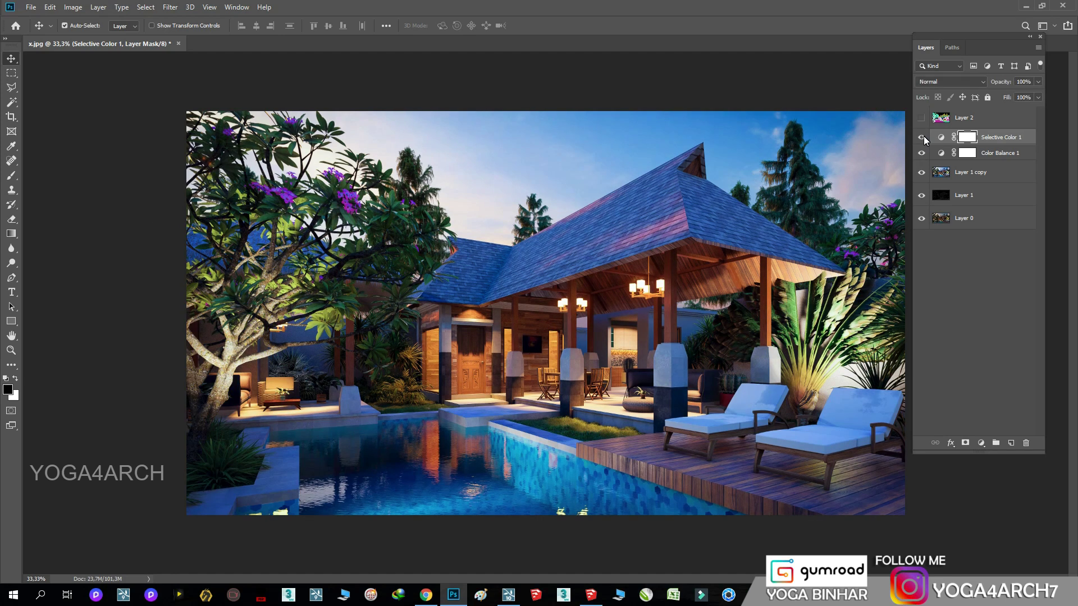
click(922, 136)
click(1040, 82)
click(930, 153)
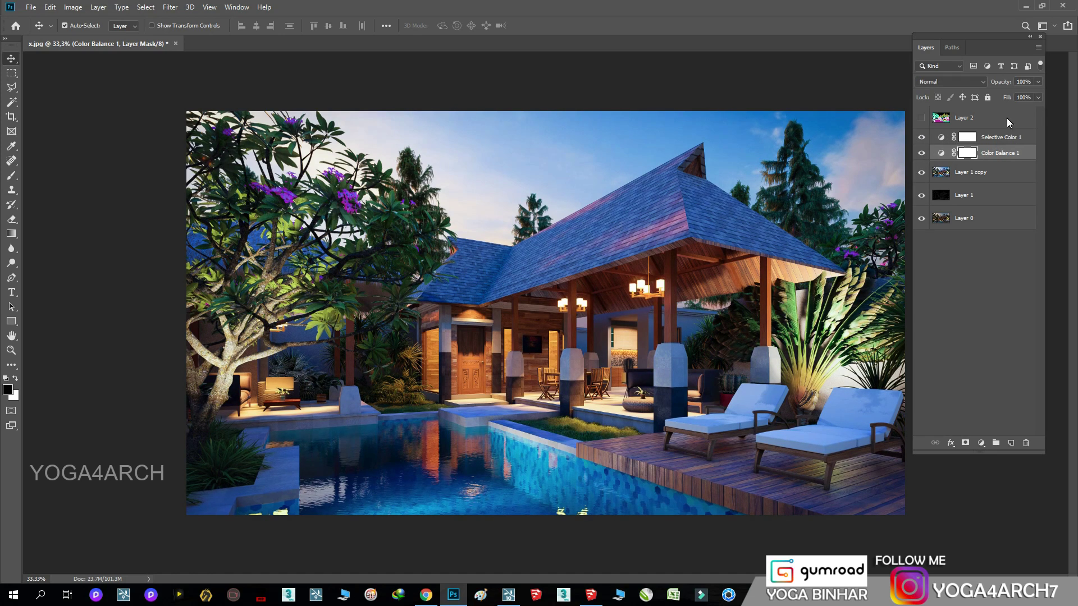
click(1039, 82)
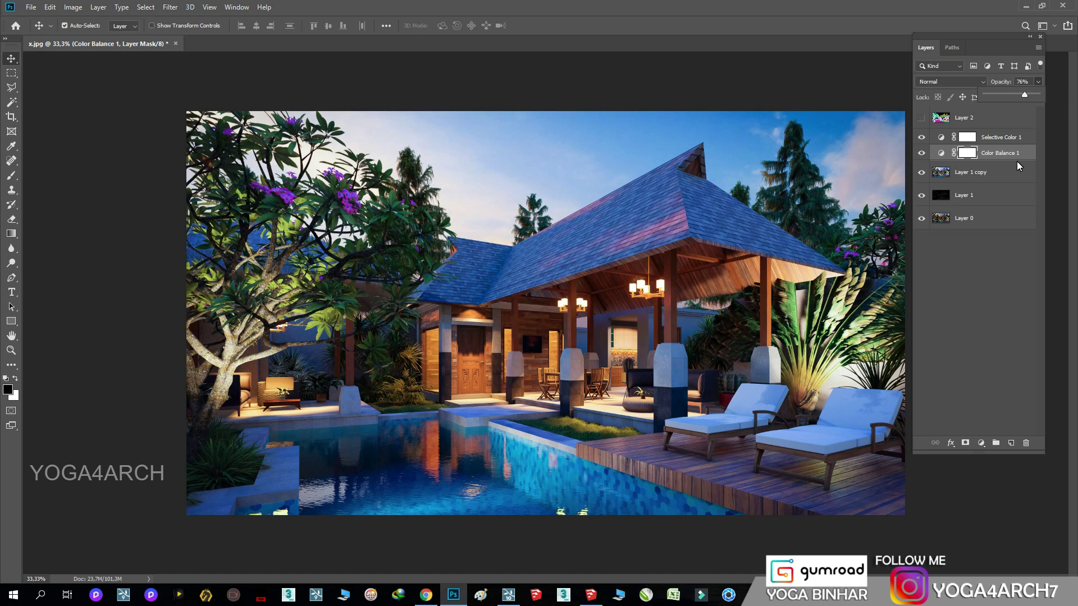
Add a Brightness/Contrast layer with lowered brightness and Contrast 0.
click(1000, 137)
click(982, 443)
click(1005, 287)
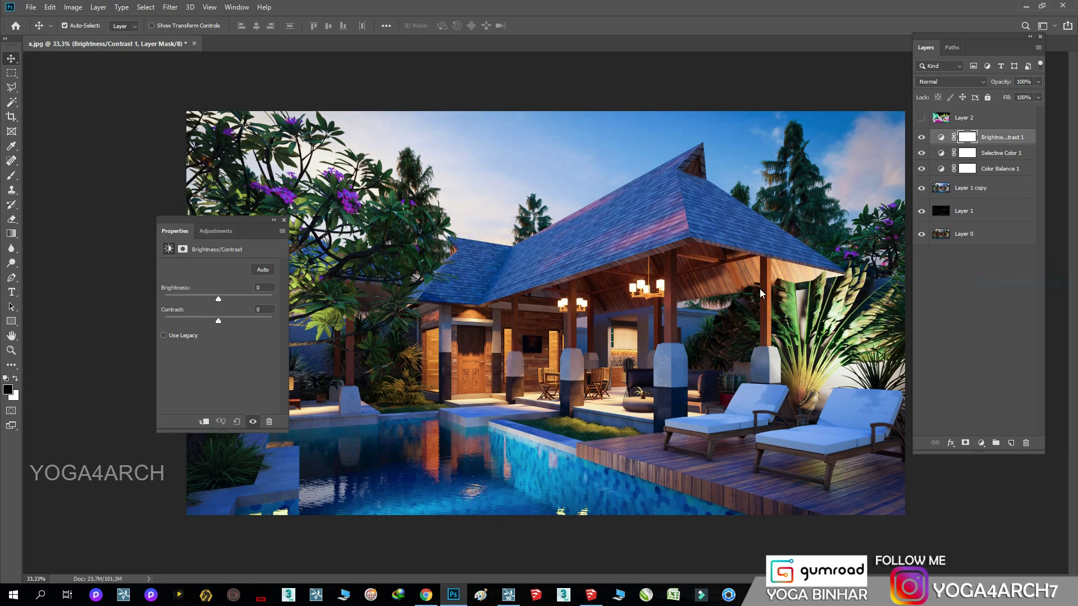
click(263, 270)
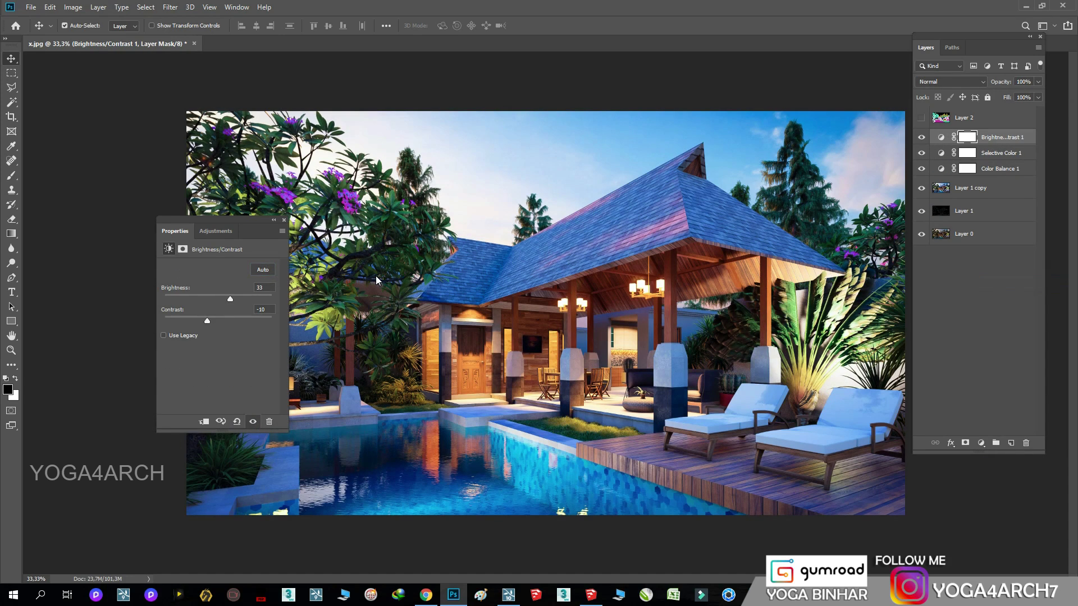
mouse_move(231, 298)
mouse_down()
mouse_move(214, 299)
mouse_move(230, 322)
mouse_up()
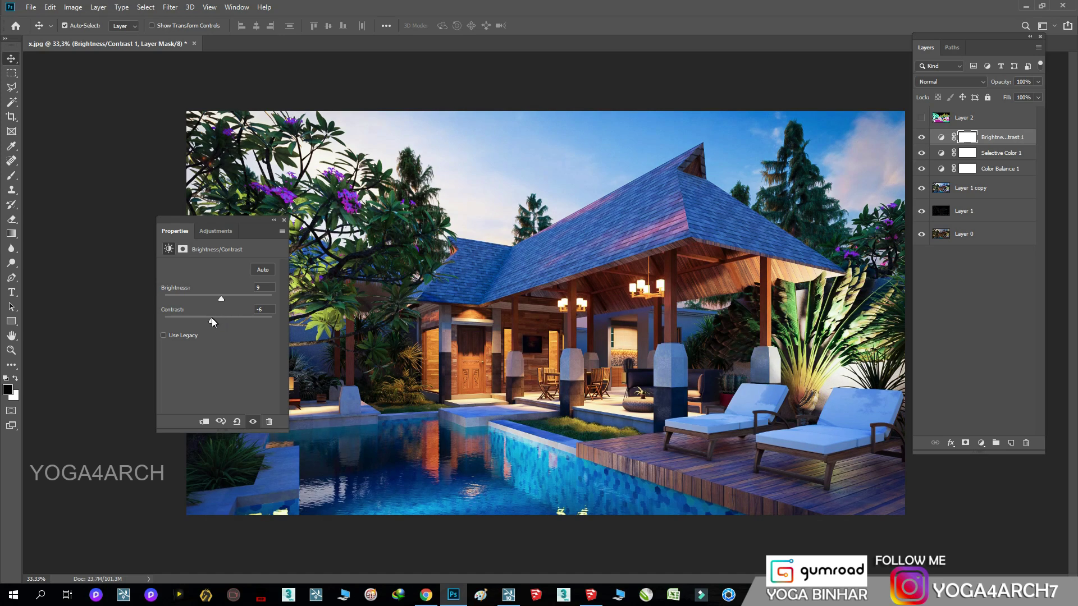
text(0)
click(282, 221)
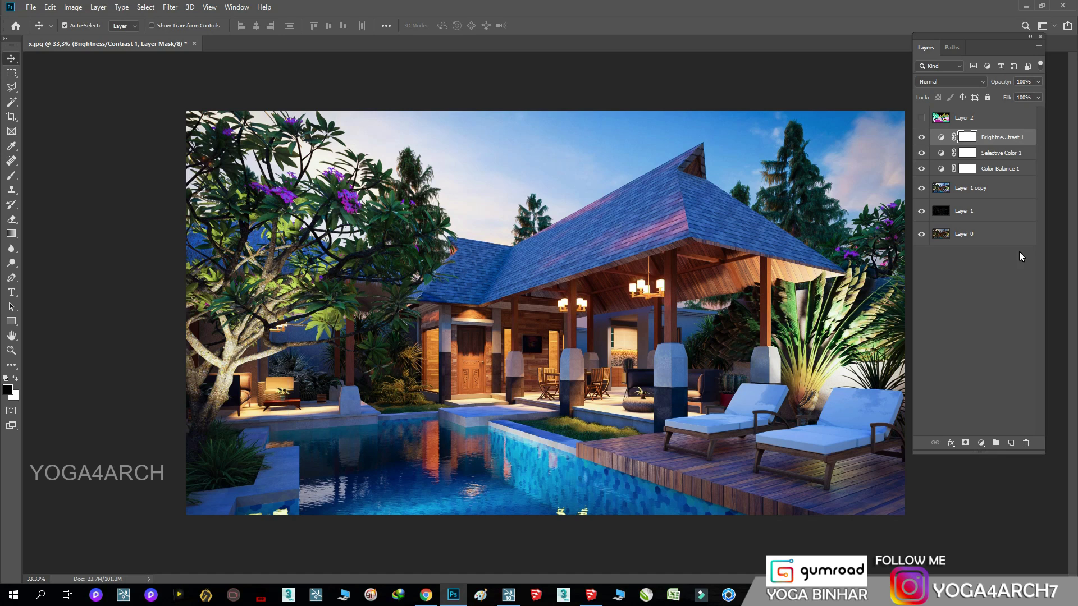
Set Selective Color 1 opacity to 89% and Brightness/Contrast 1 opacity to 60%.
click(922, 137)
click(1029, 152)
drag(1038, 82, 1031, 93)
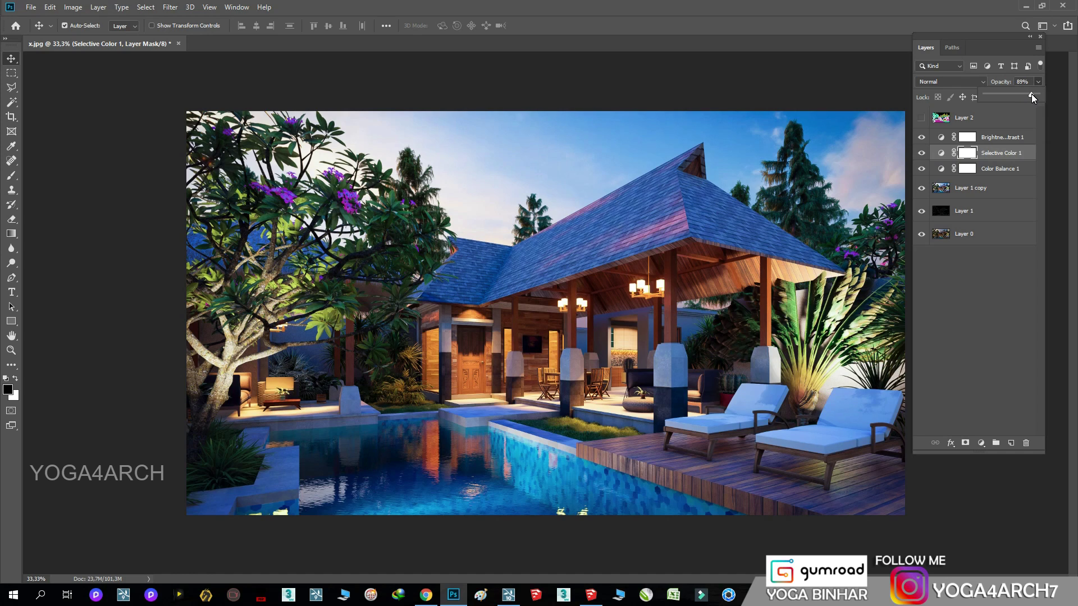
click(1028, 117)
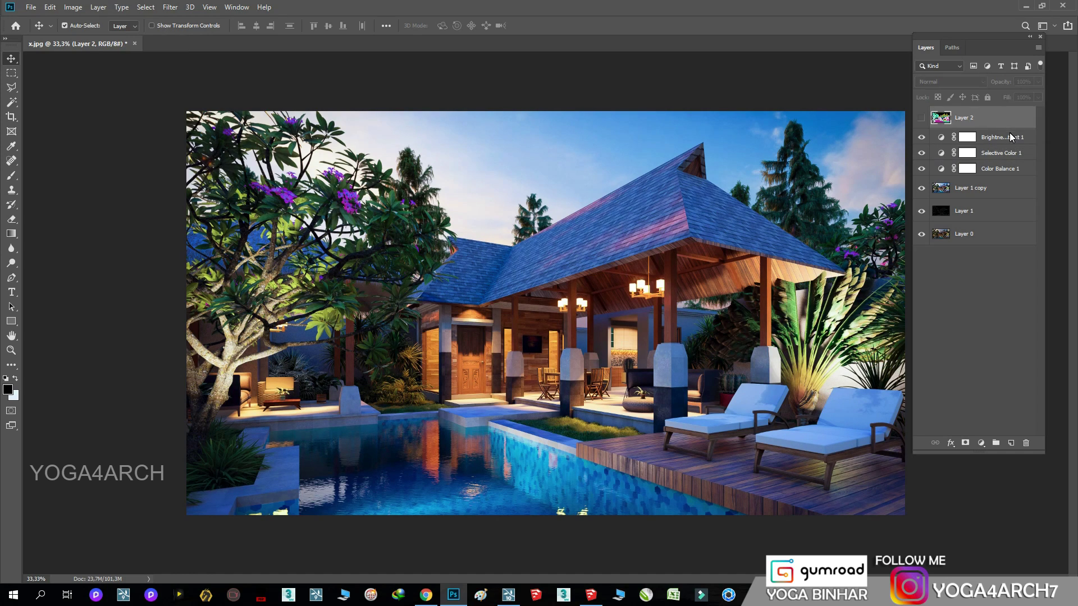
click(1027, 137)
drag(1039, 81, 1022, 93)
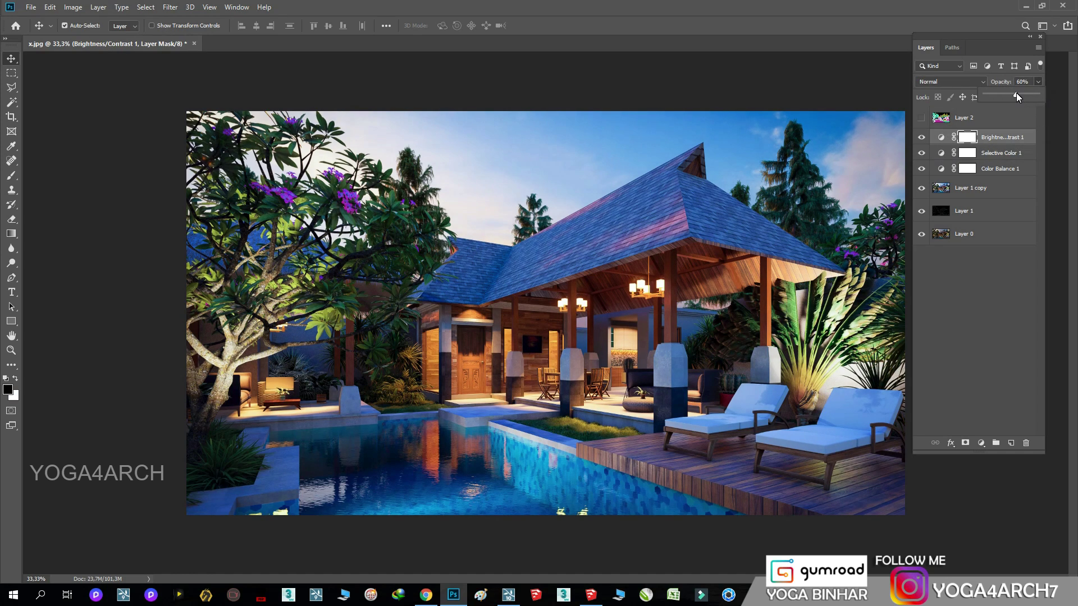
Save the graded render as final in JPEG format, accepting the default JPEG Options.
click(31, 7)
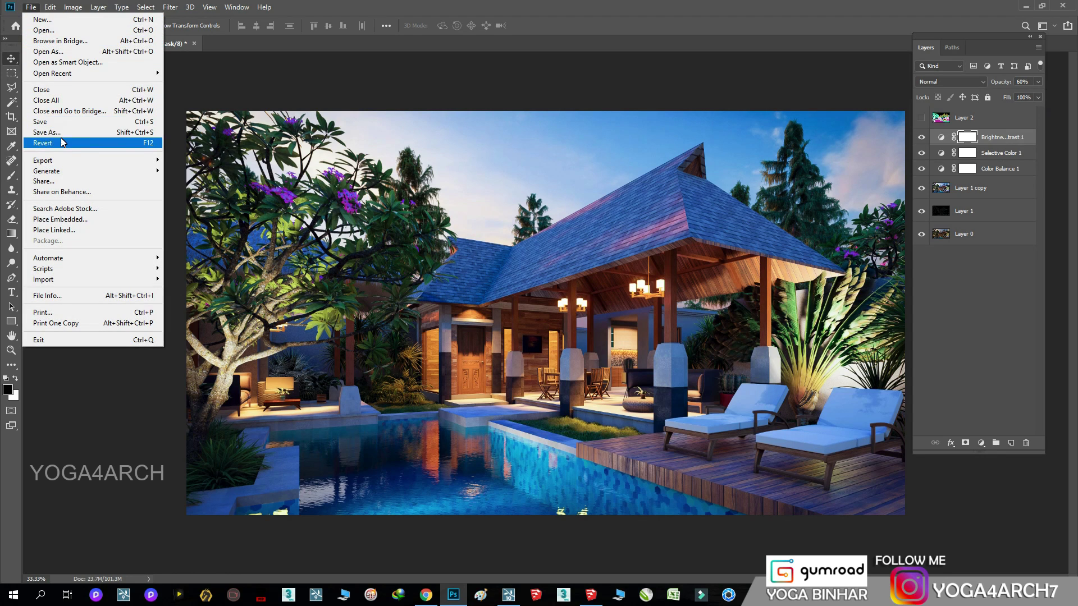
click(62, 137)
text(final)
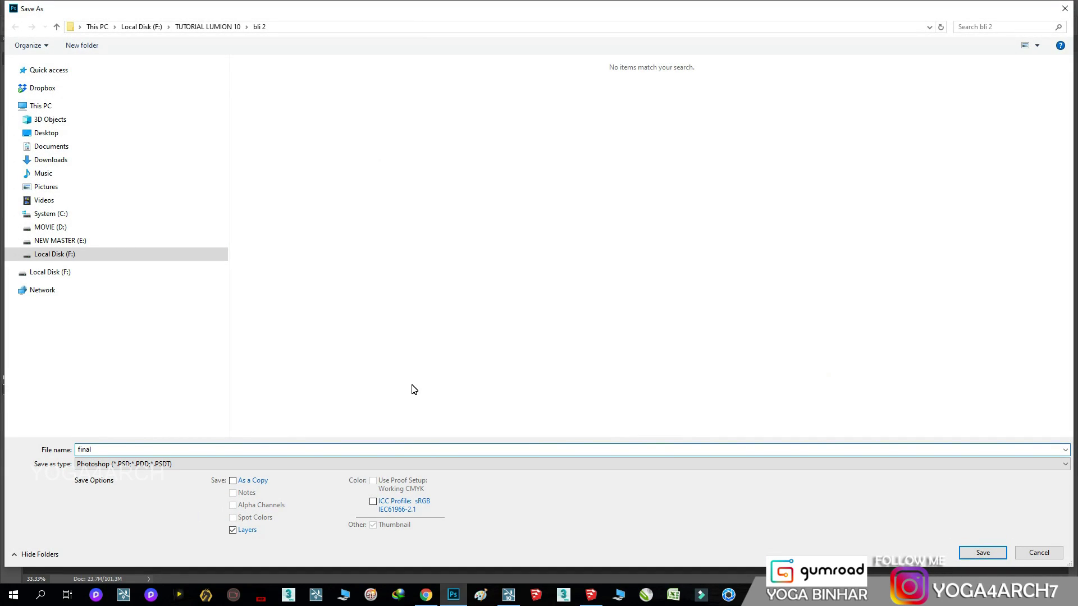
click(393, 464)
click(229, 361)
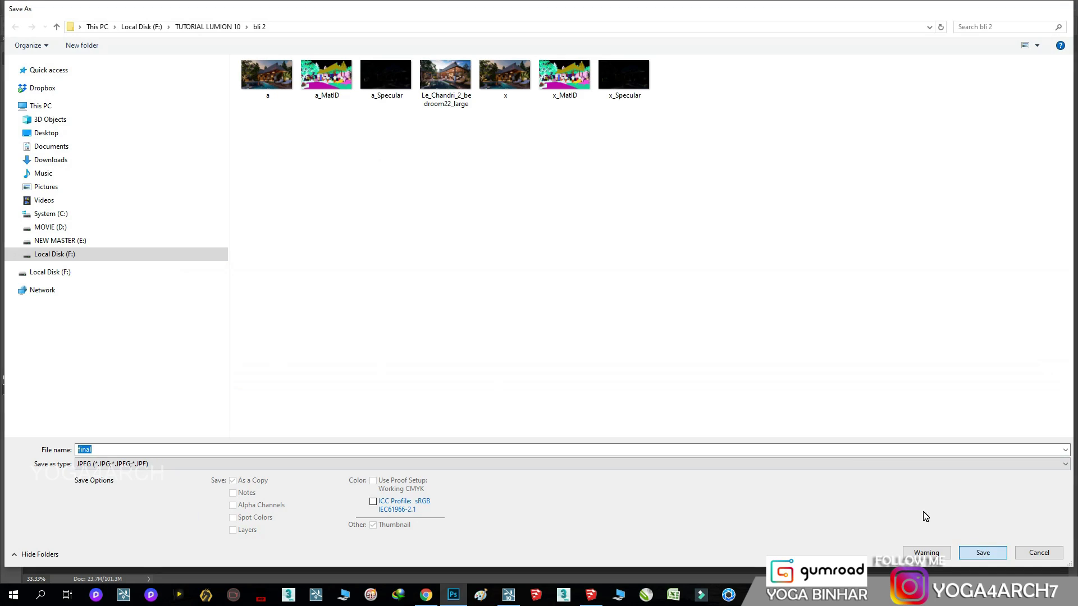
click(983, 552)
key(Return)
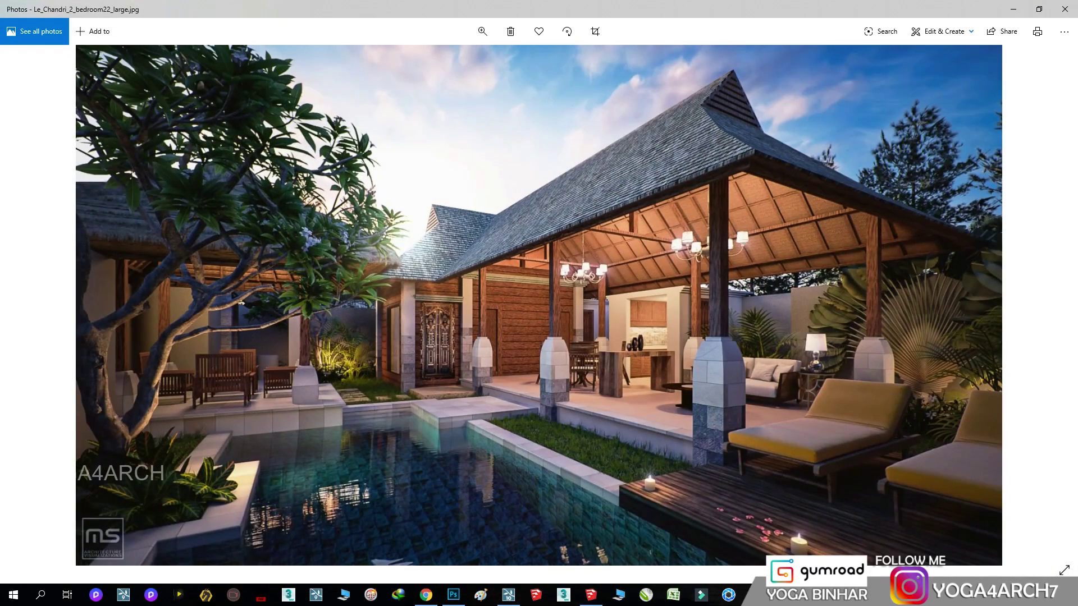
Leave the Photos reference villa image and return to Photoshop with Alt+Tab.
key(alt+Tab)
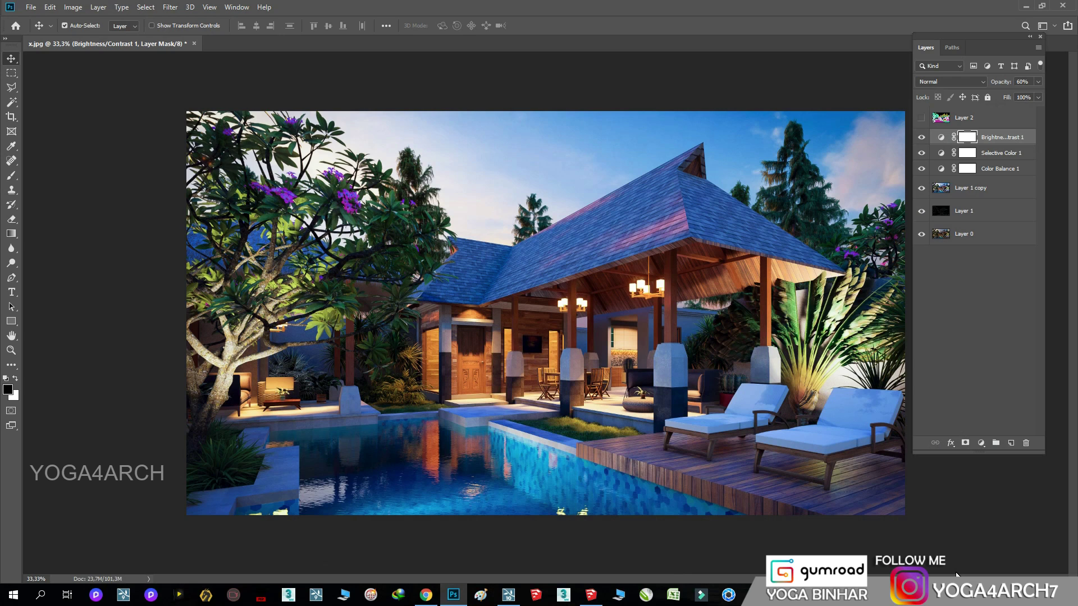
Magic Wand the magenta pool on Layer 2's ID map and copy it from Layer 1 copy to Layer 3.
click(1002, 116)
click(921, 118)
click(12, 102)
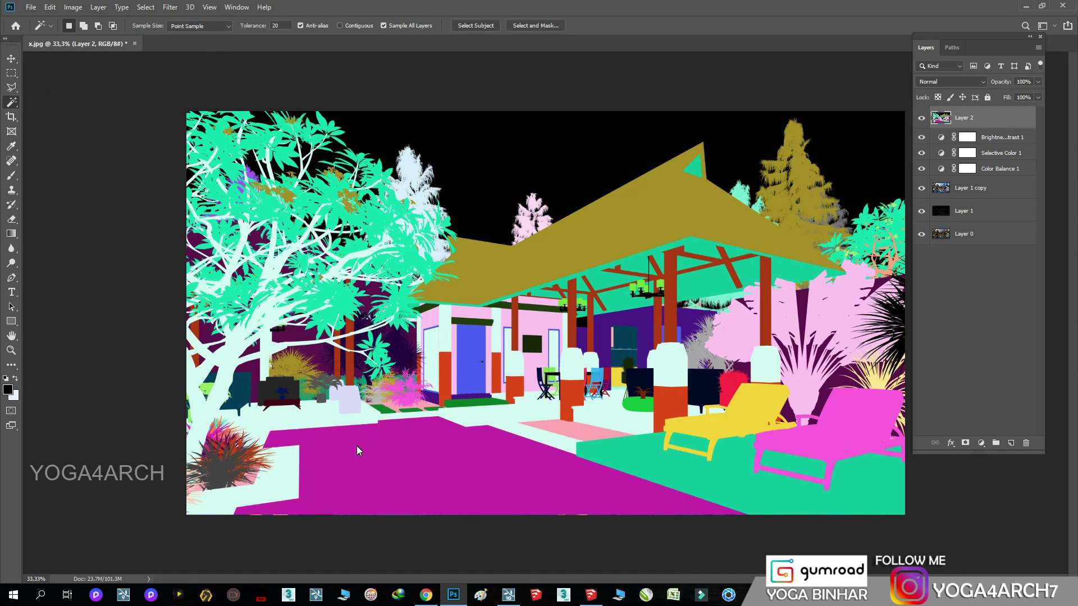
click(359, 447)
click(345, 28)
click(988, 188)
right_click(452, 222)
click(488, 432)
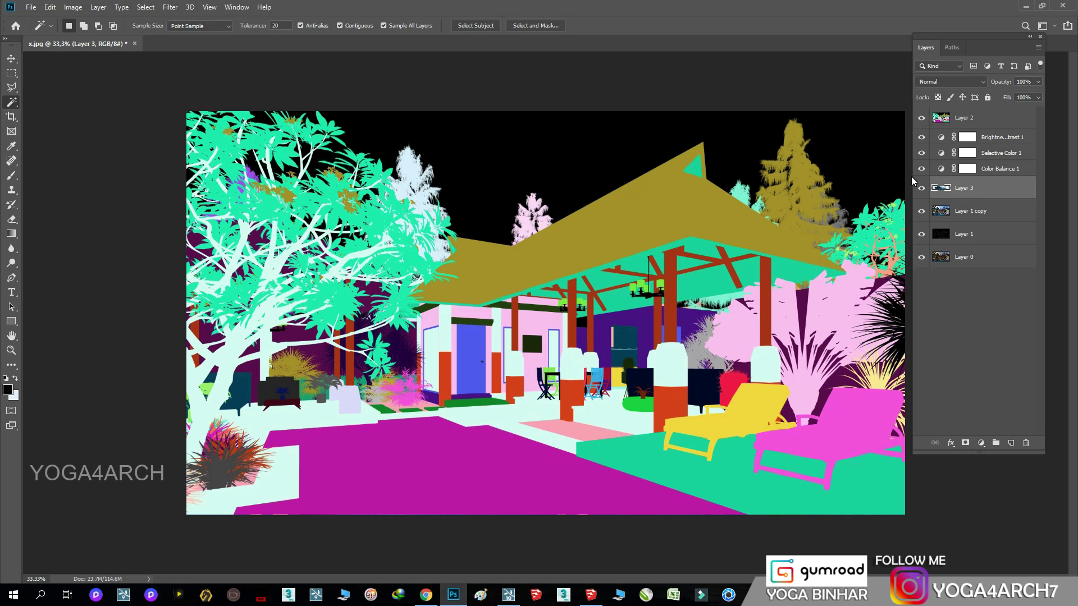
click(921, 118)
Apply Hue/Saturation to the pool layer: hue -8, saturation -2, lightness -13.
click(73, 7)
mouse_move(90, 36)
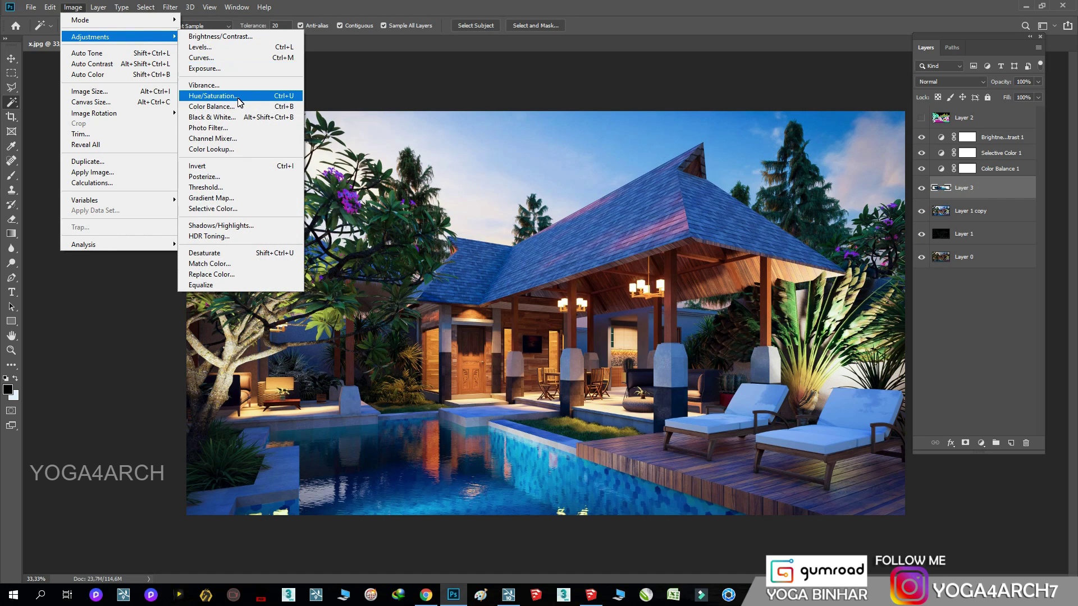
click(239, 96)
mouse_move(223, 200)
mouse_down()
mouse_move(208, 200)
mouse_move(223, 200)
mouse_up()
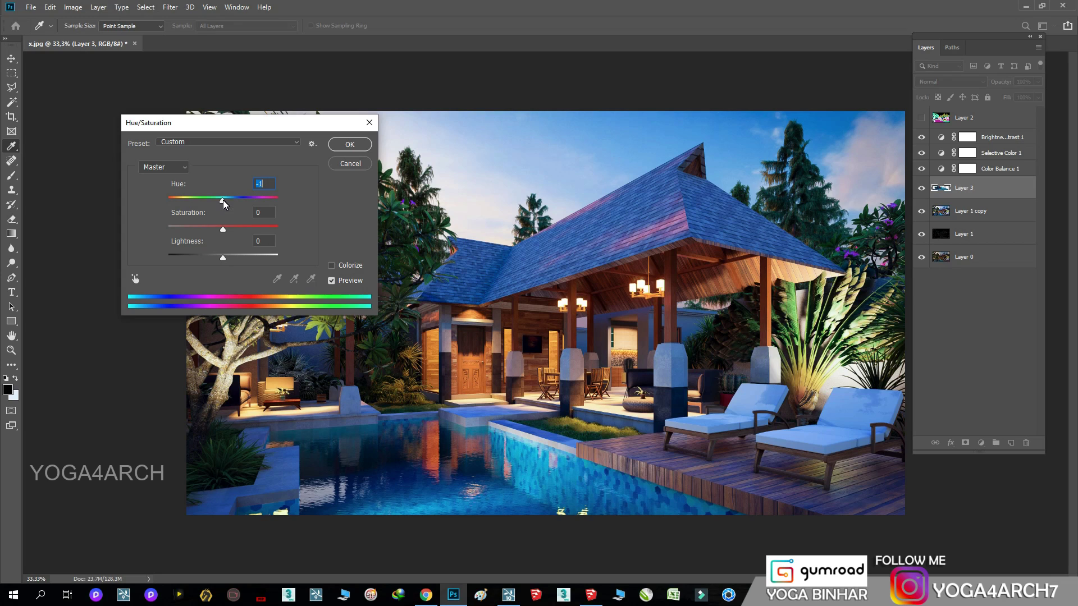
mouse_move(223, 202)
mouse_down()
mouse_move(214, 229)
mouse_move(222, 202)
mouse_up()
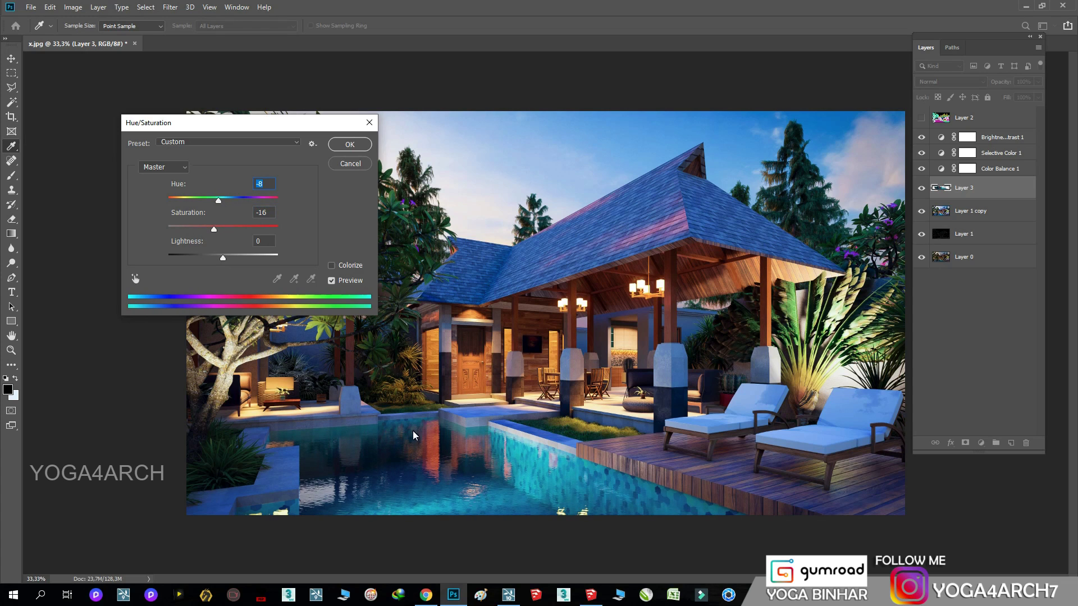
mouse_move(223, 258)
mouse_down()
mouse_move(206, 258)
mouse_move(216, 260)
mouse_up()
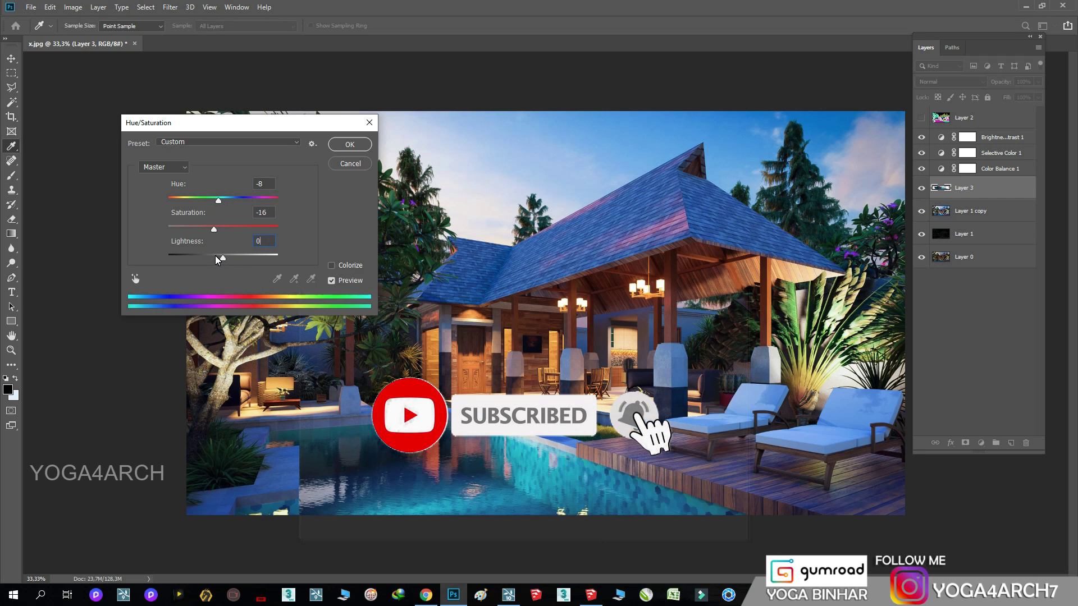
drag(215, 259, 218, 234)
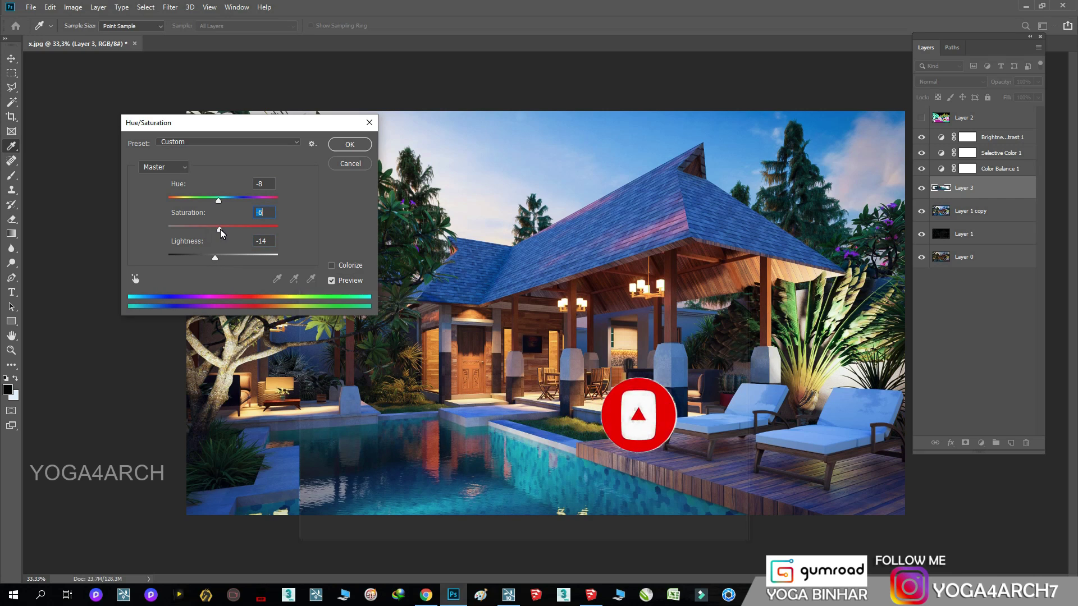
mouse_move(219, 234)
mouse_down()
mouse_move(211, 259)
mouse_move(230, 260)
mouse_up()
click(350, 144)
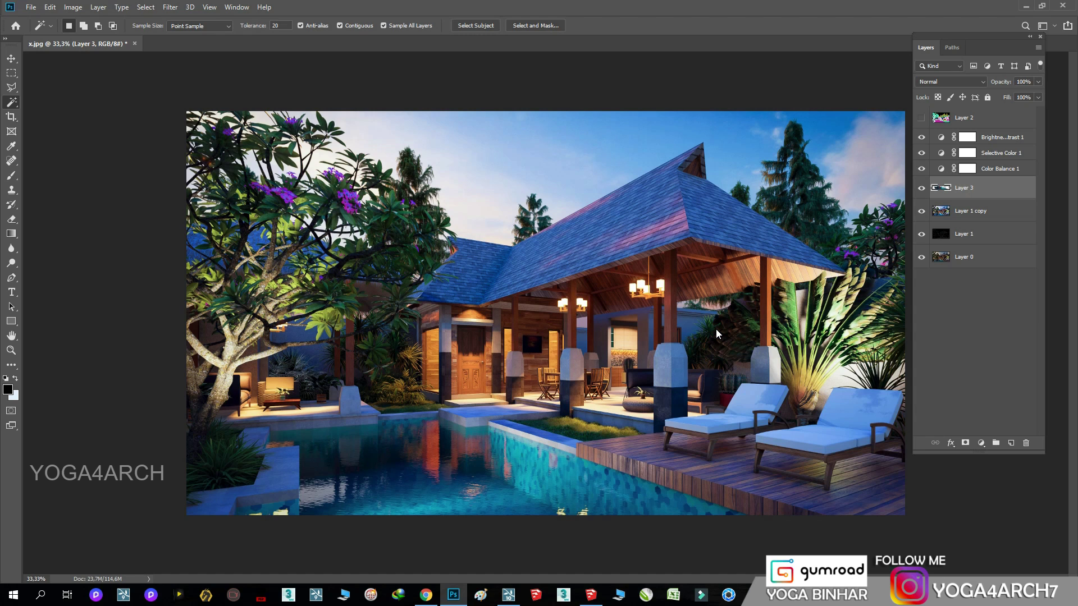
Save the pool-recoloured render as JPEG over final.jpg in bli 2, accepting the replace prompt and JPEG options.
click(31, 7)
click(48, 132)
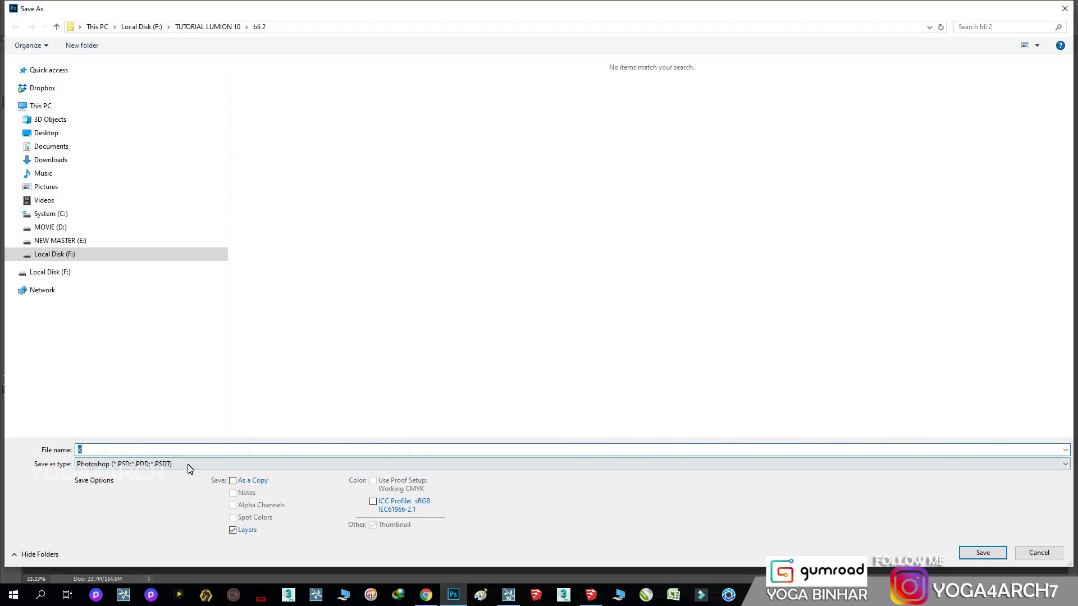
click(189, 464)
click(168, 372)
double_click(446, 74)
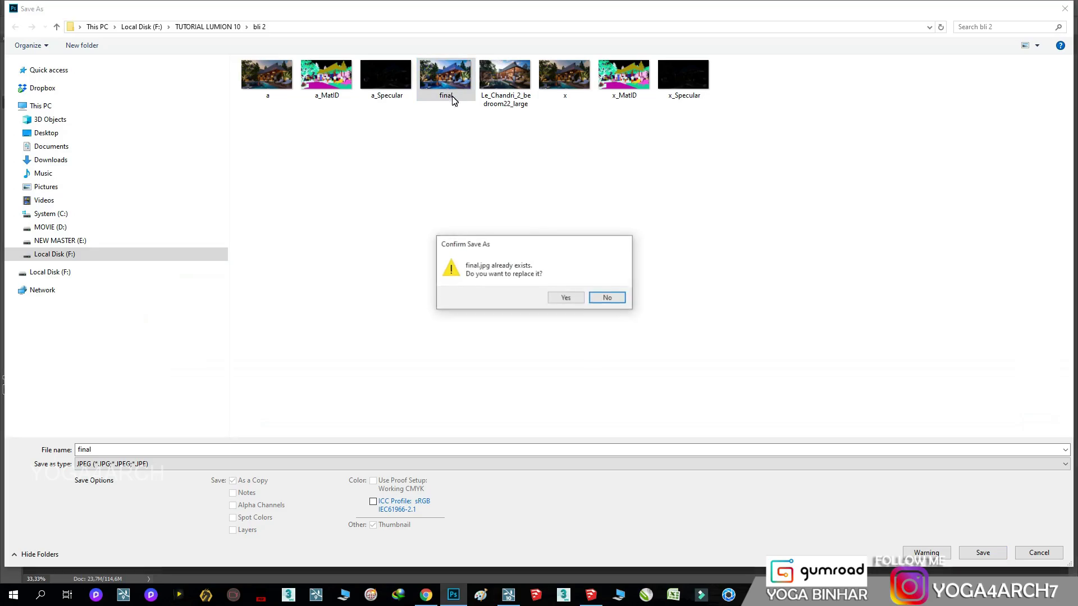
click(523, 280)
click(358, 149)
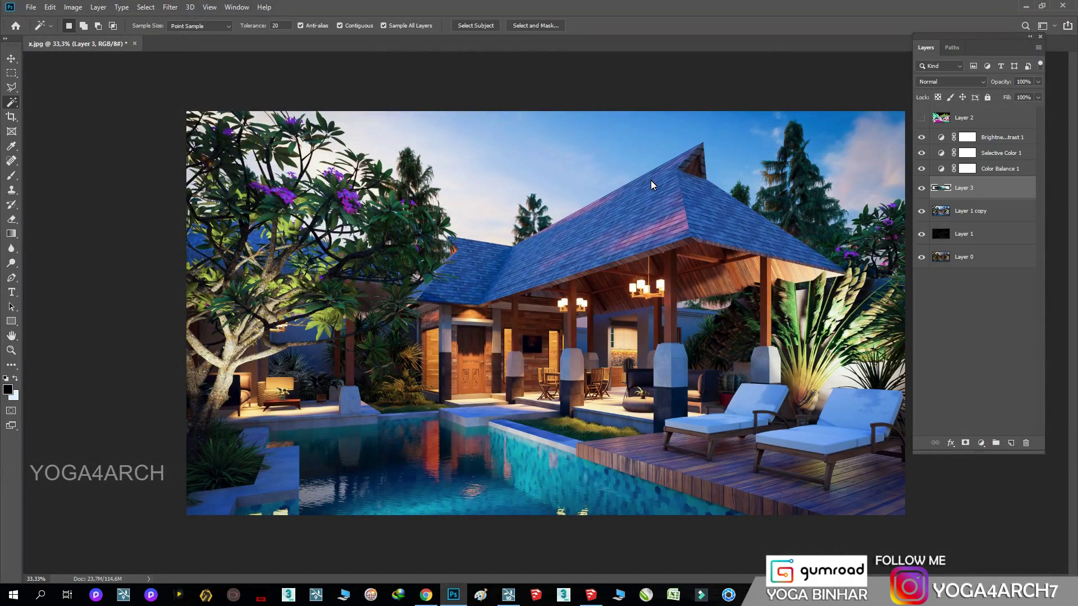